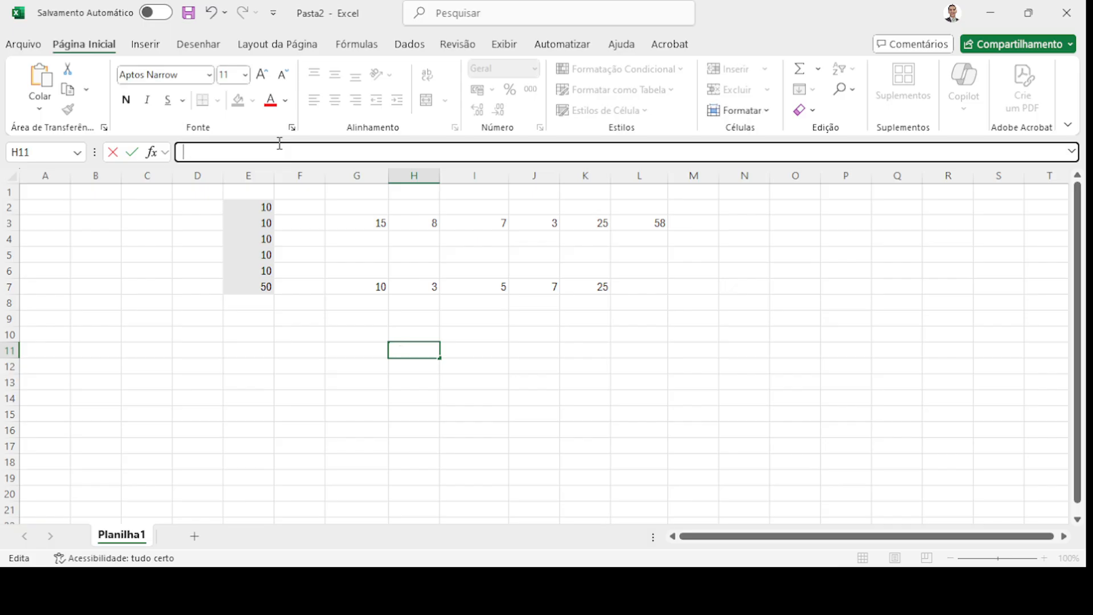
- Select the values 15, 8 and 7, then fill cell H10 light blue
left_click(315, 371)
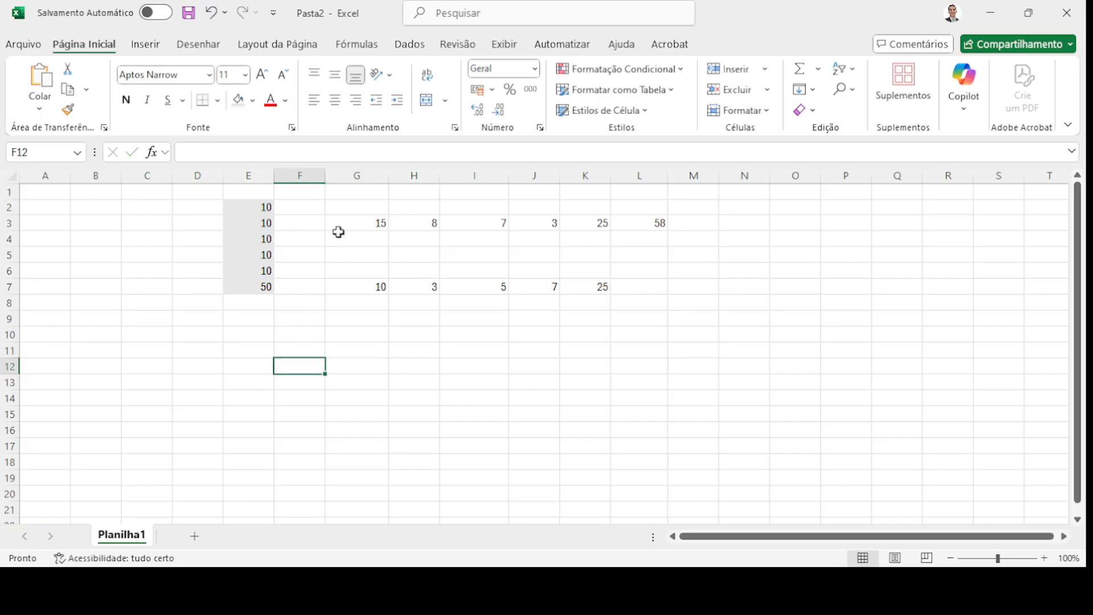
left_click(353, 221)
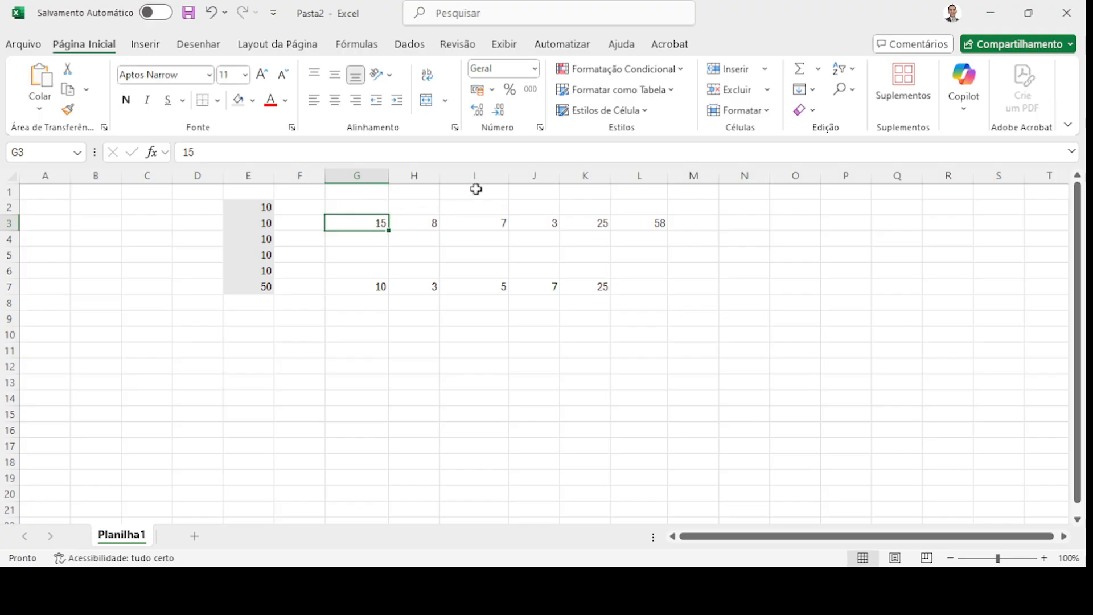
left_click(492, 224)
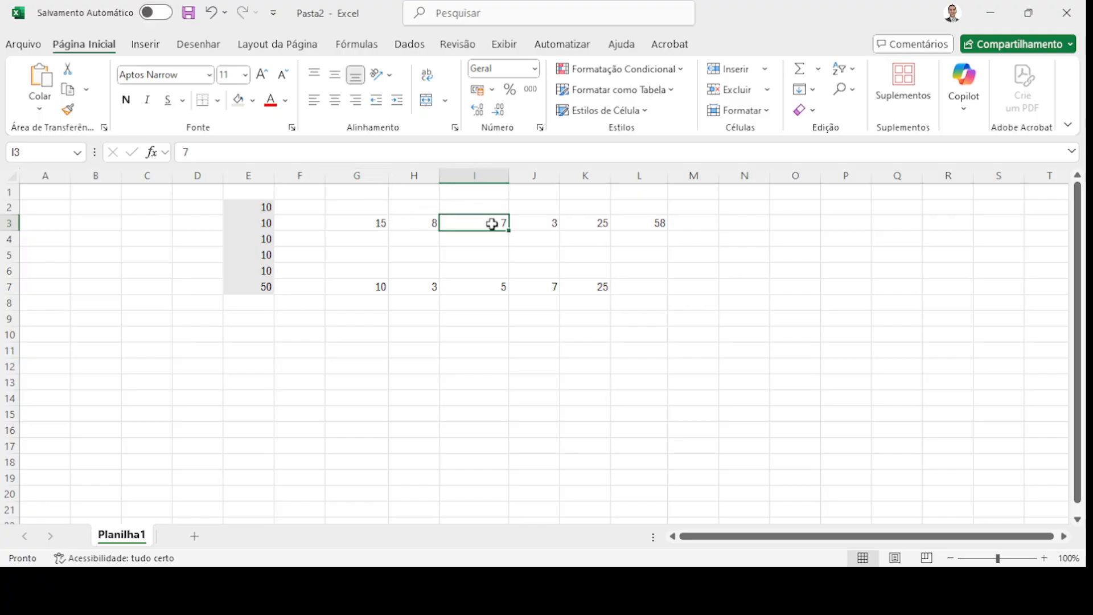
left_click(378, 222)
left_click(476, 222, "shift")
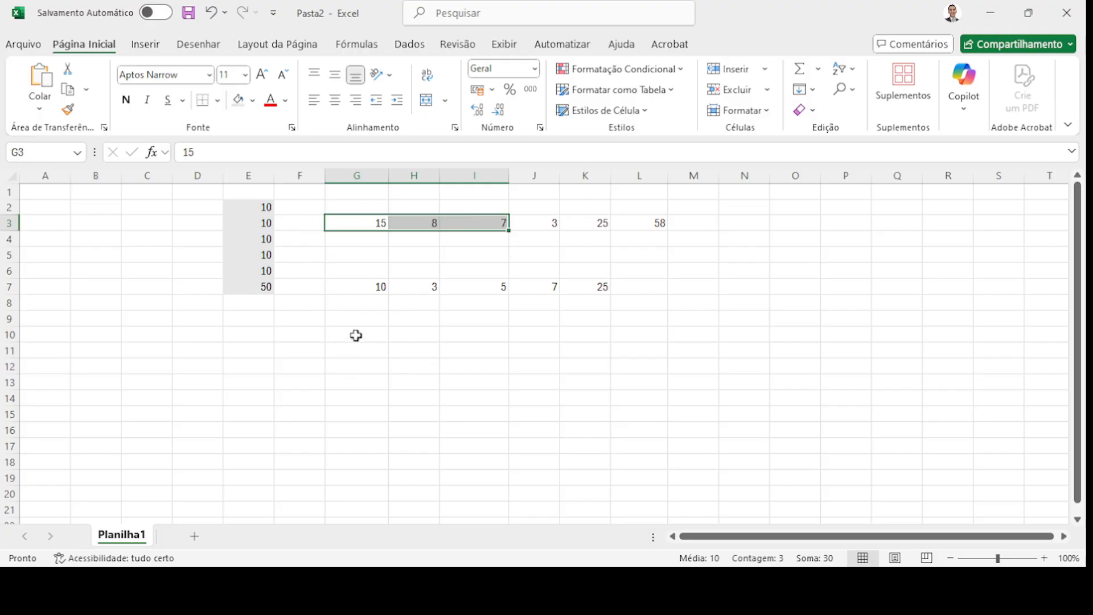
left_click(415, 332)
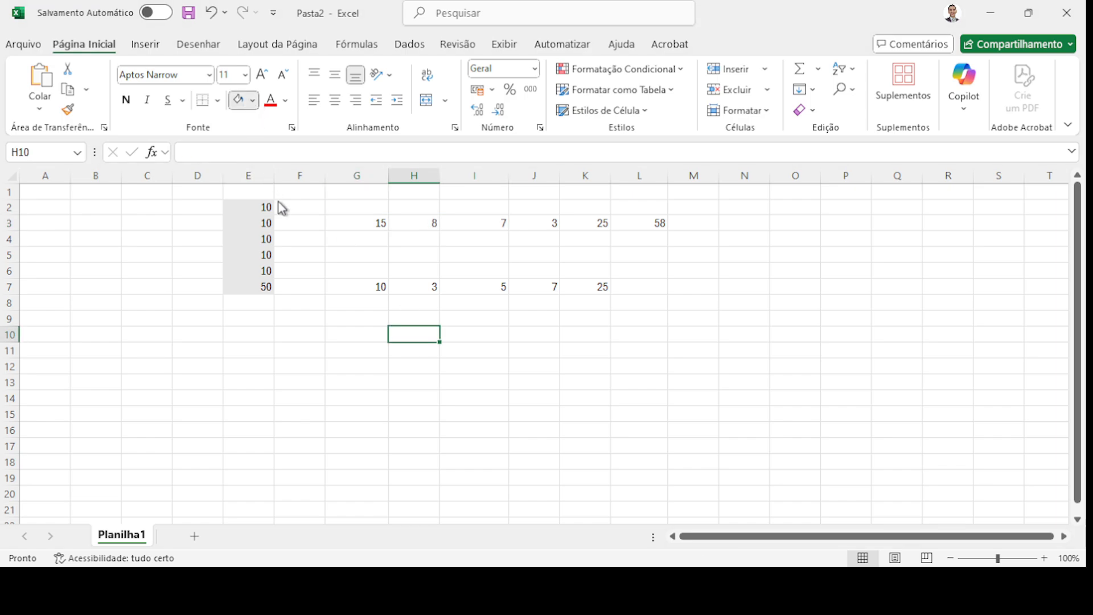
left_click(315, 201)
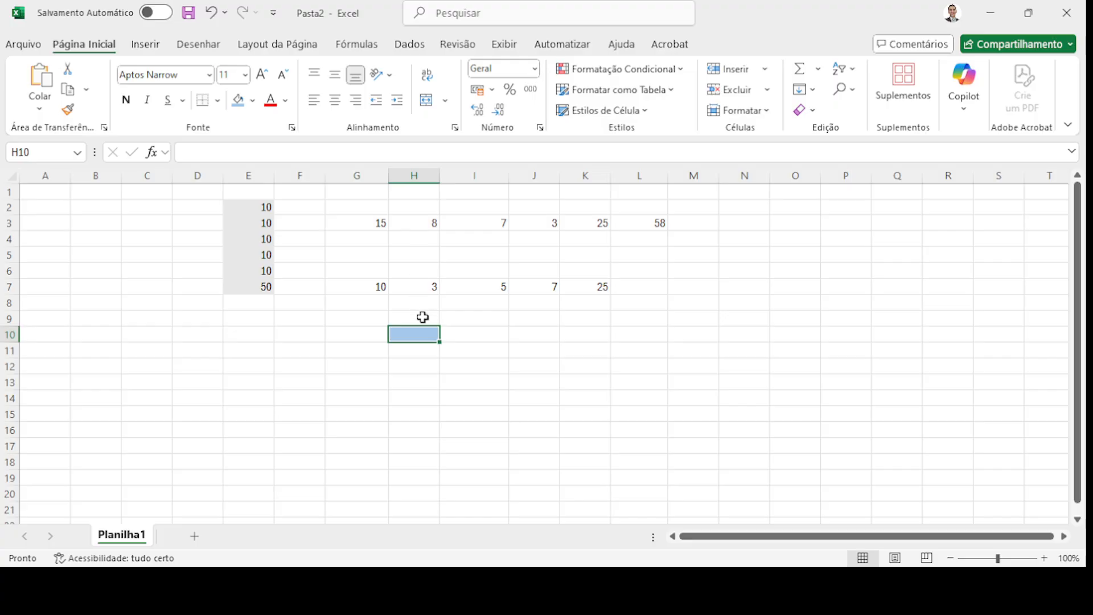
- Fill the values 15, 8 and 7 in G3:I3 light blue
left_click_drag(373, 224, 459, 222)
left_click(239, 101)
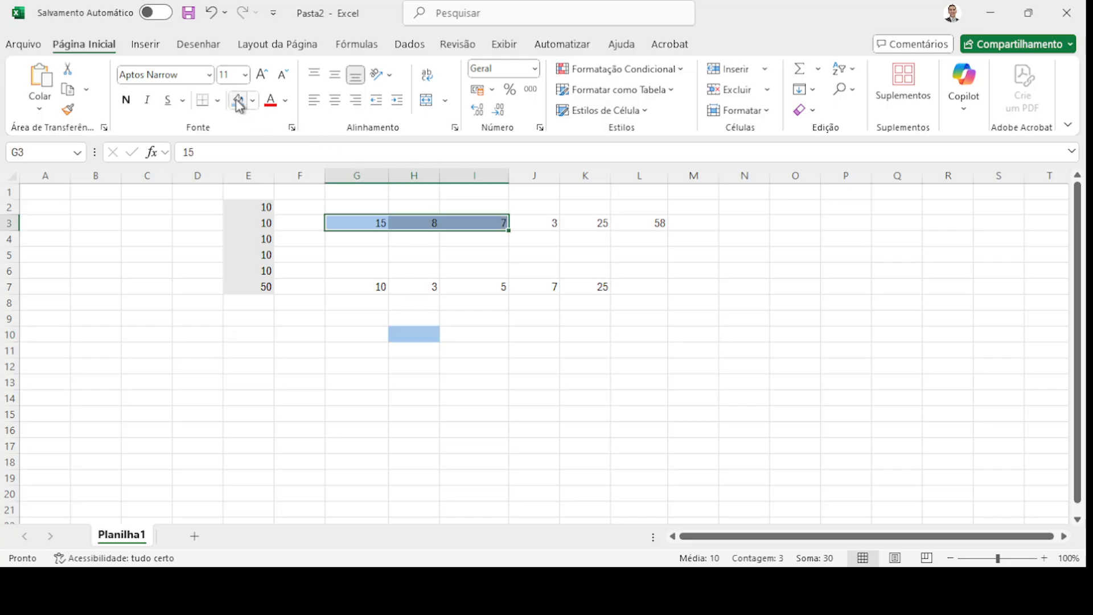
left_click(374, 242)
left_click(362, 224)
left_click_drag(406, 225, 460, 226)
left_click(423, 337)
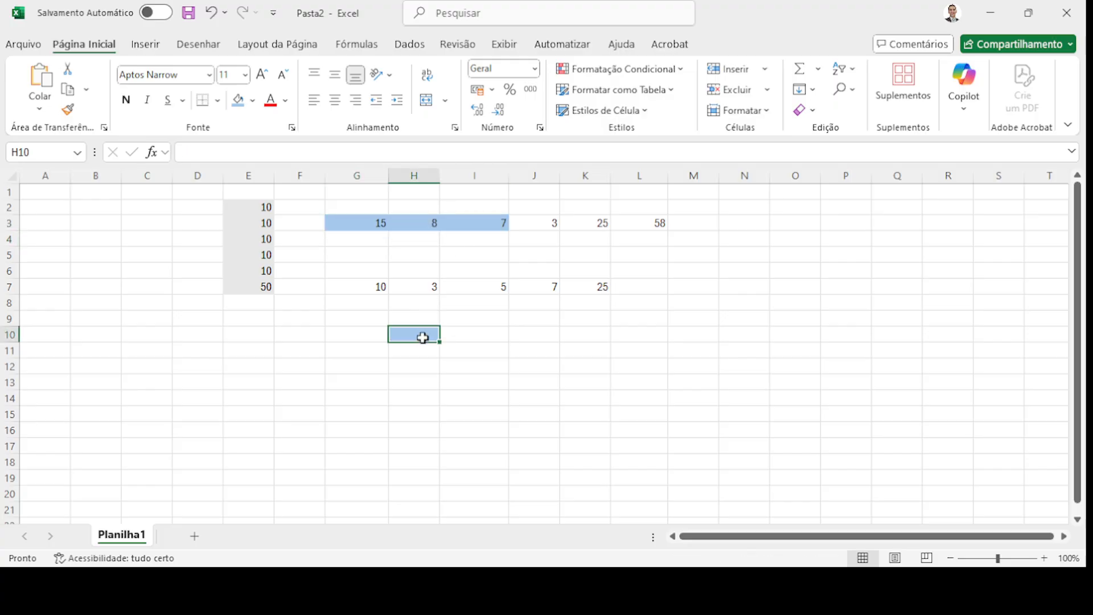
- Label cell G10 'RESULTADO'
left_click(354, 336)
type("ER")
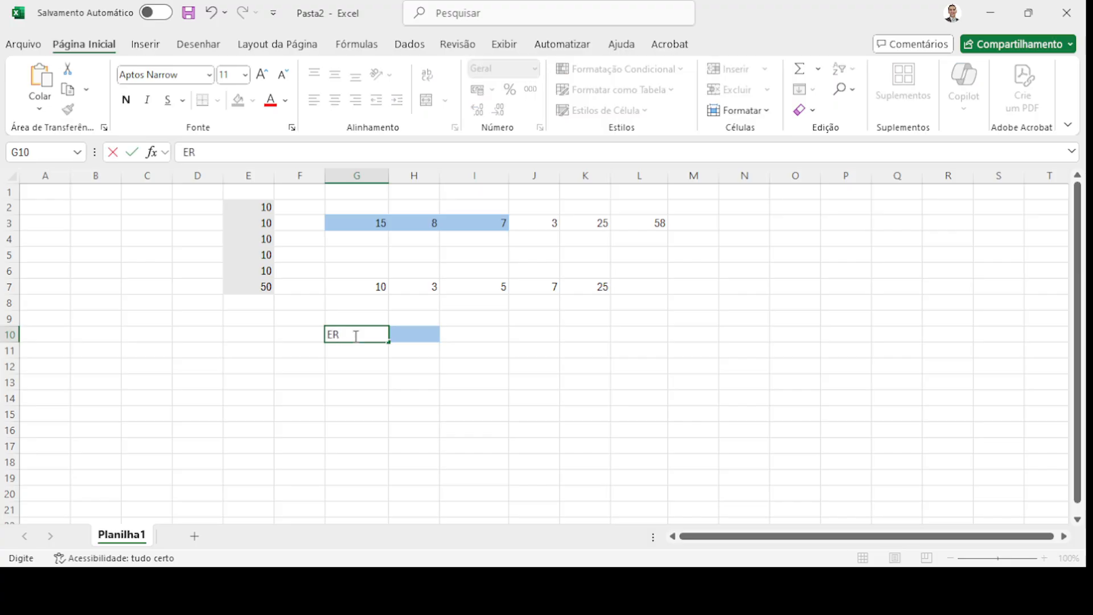
type("SULTADO")
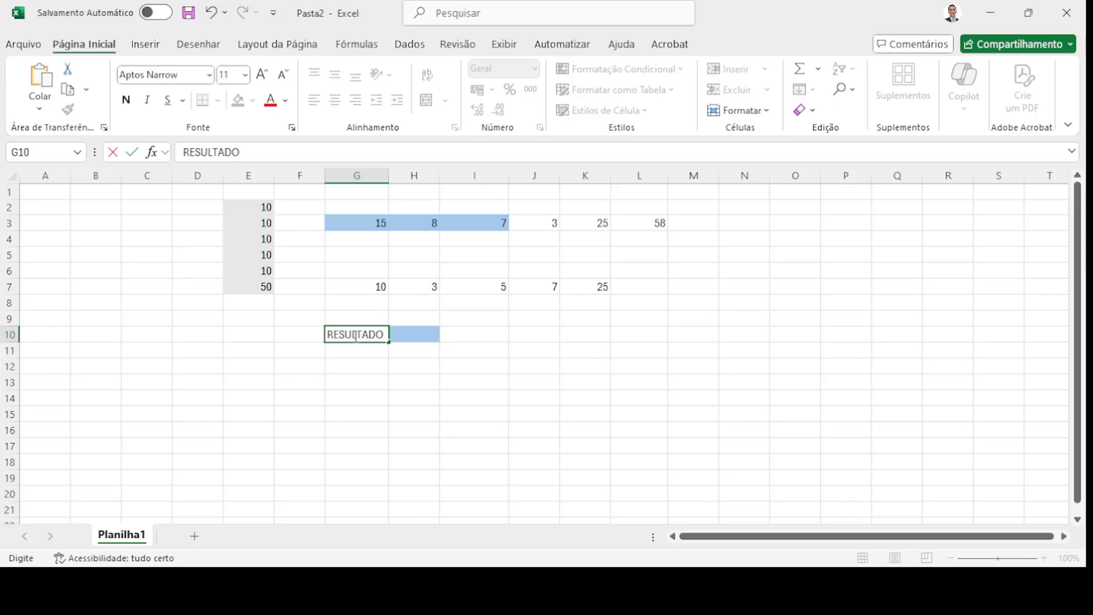
key("Return")
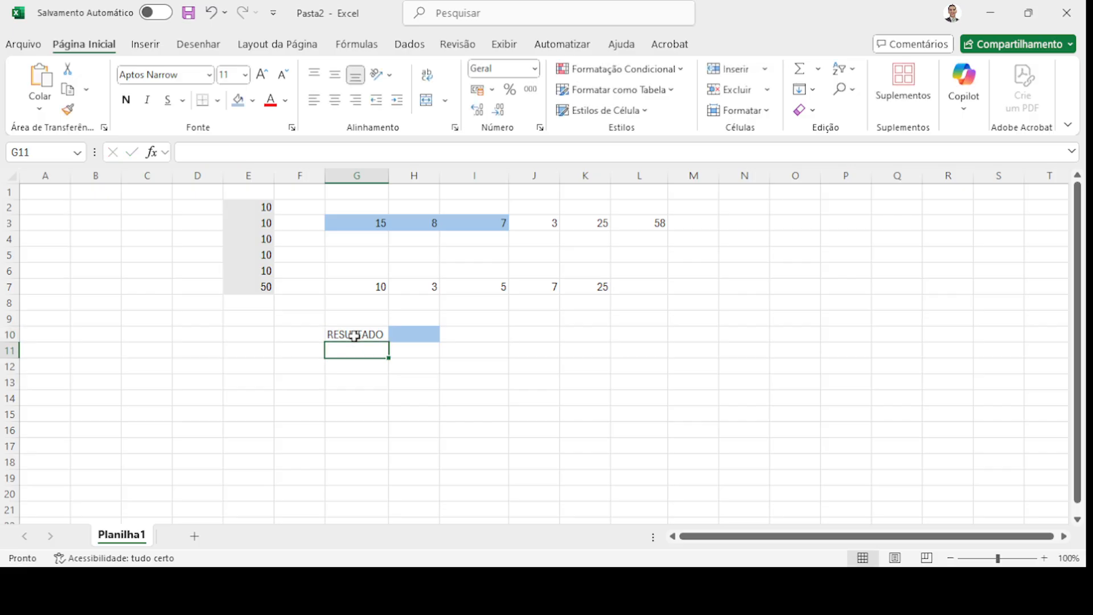
left_click(421, 338)
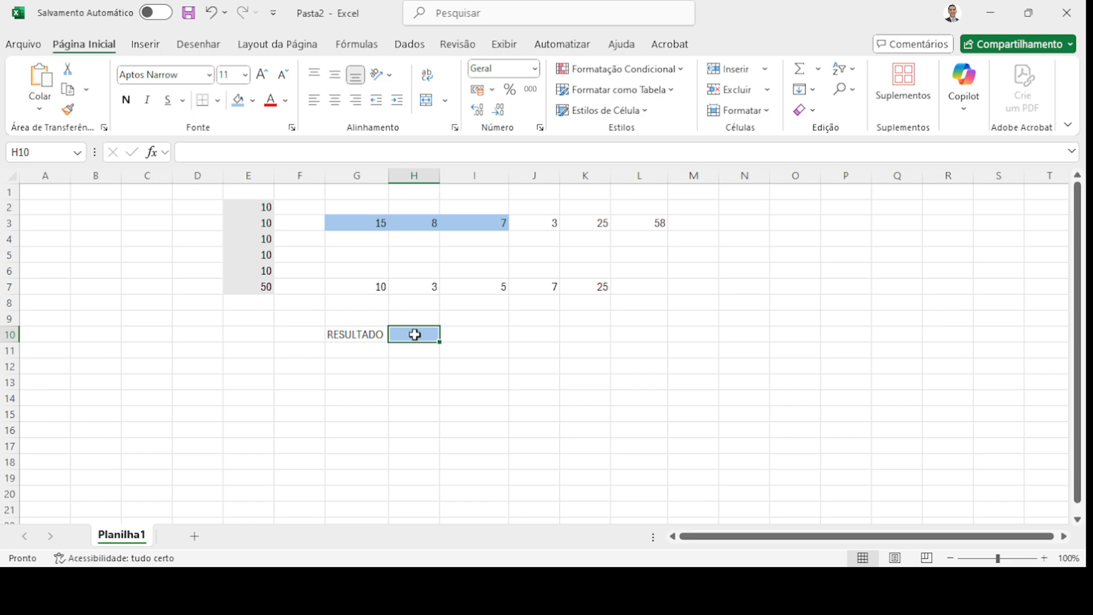
- Enter =G3+H3+I3 in H10 so it totals 30
left_click(196, 155)
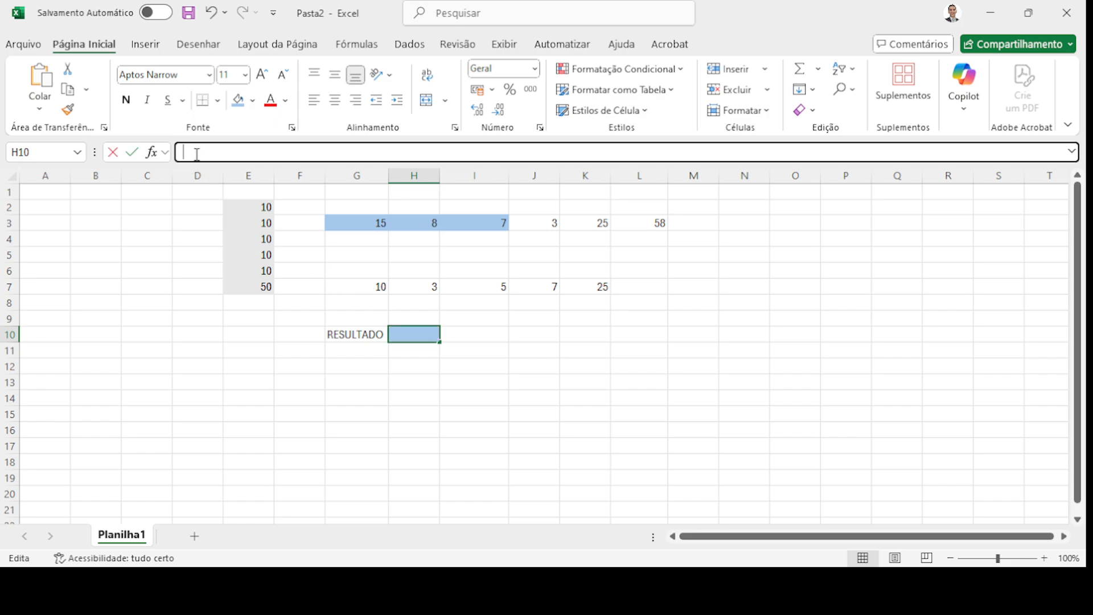
type("=")
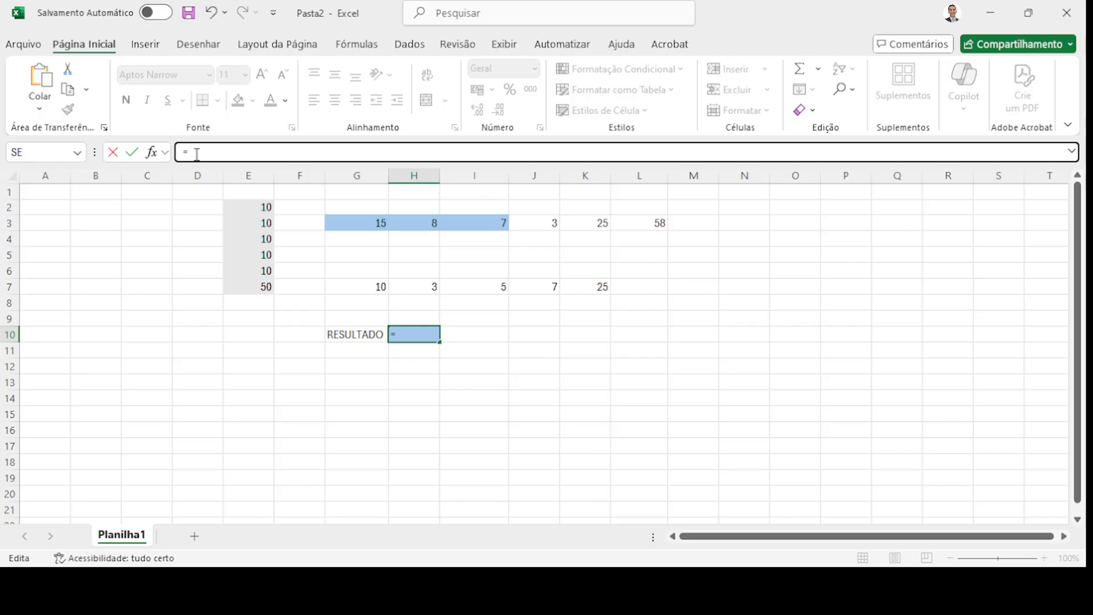
type("G3")
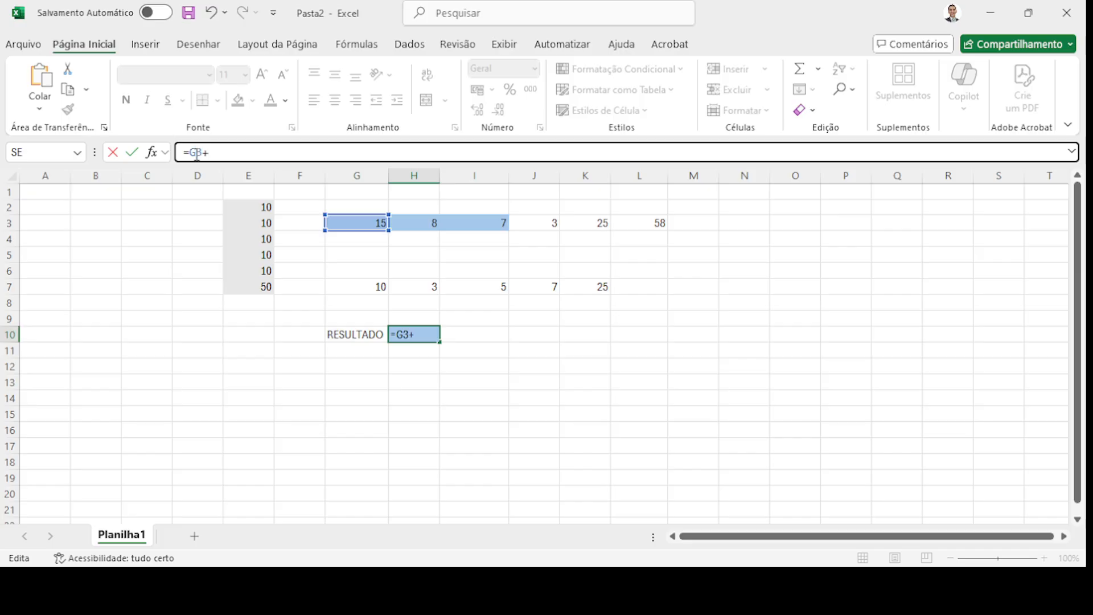
type("+H3+")
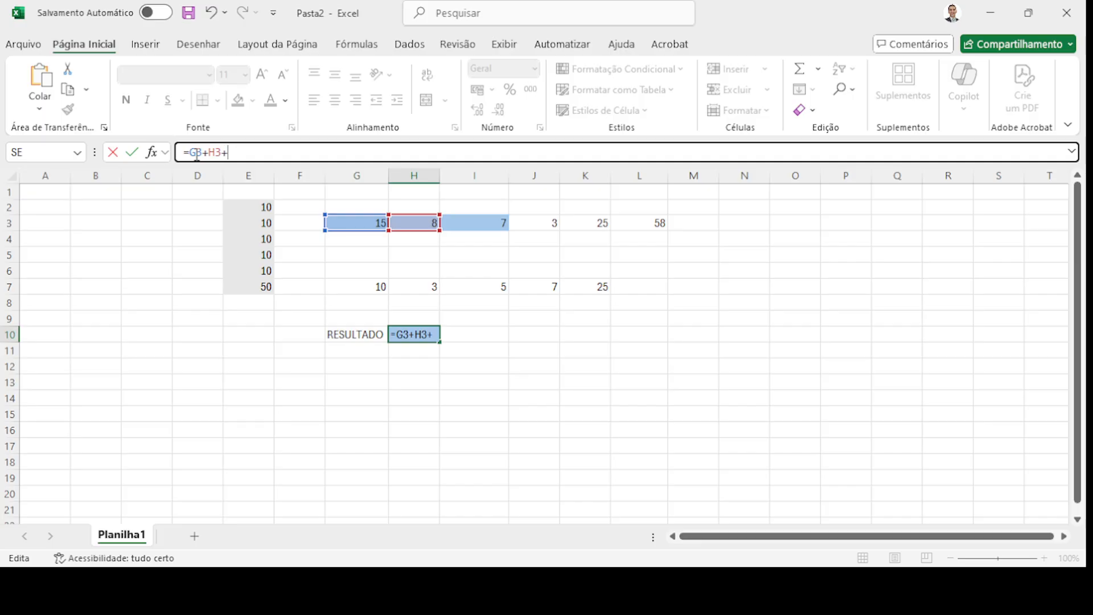
type("I3")
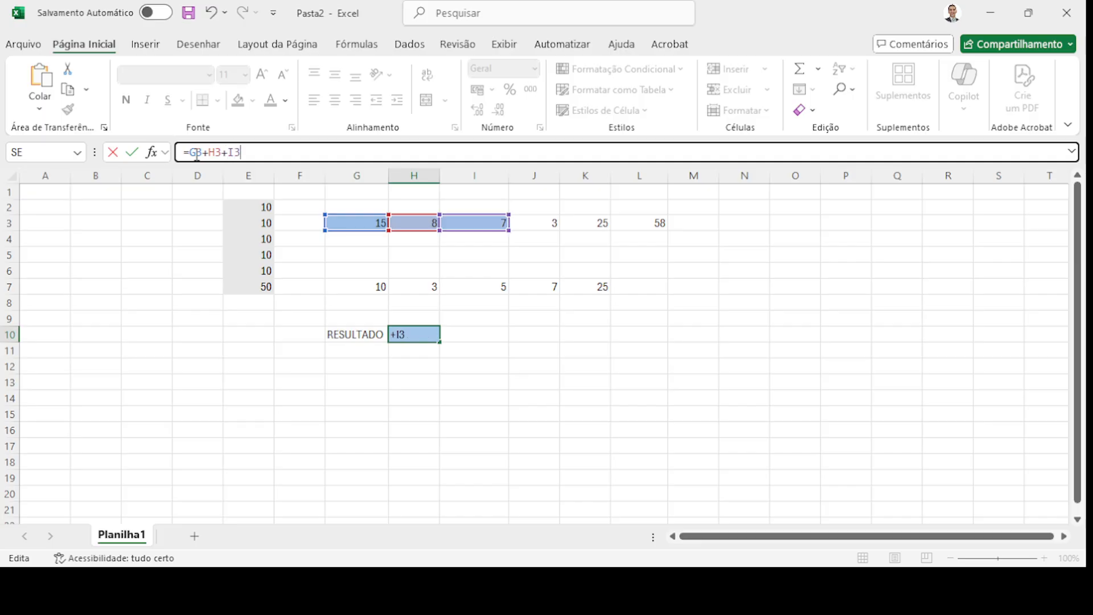
key("Return")
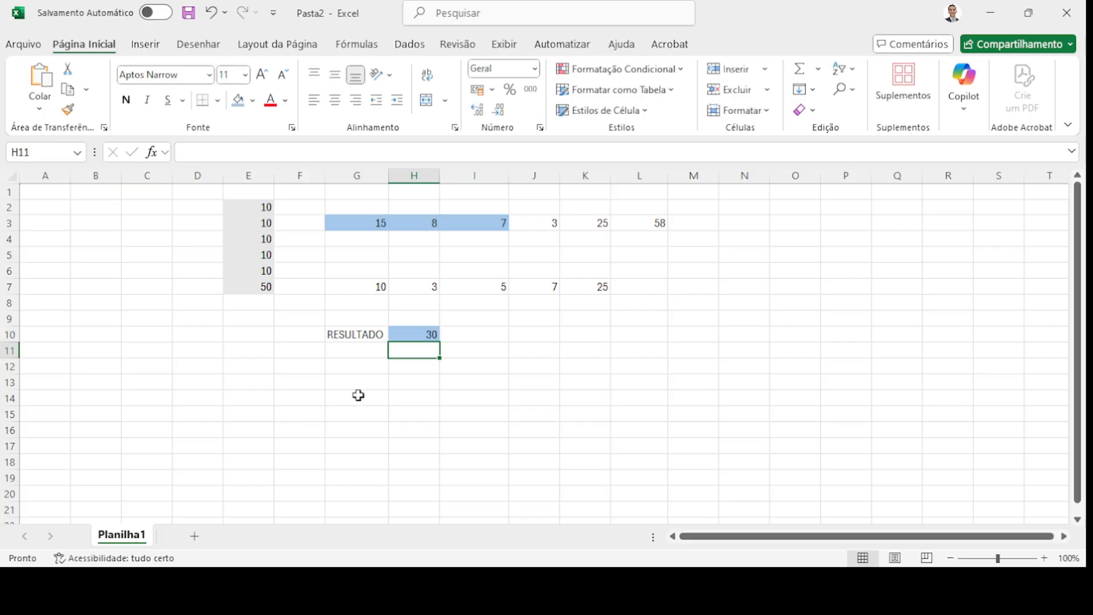
left_click(419, 335)
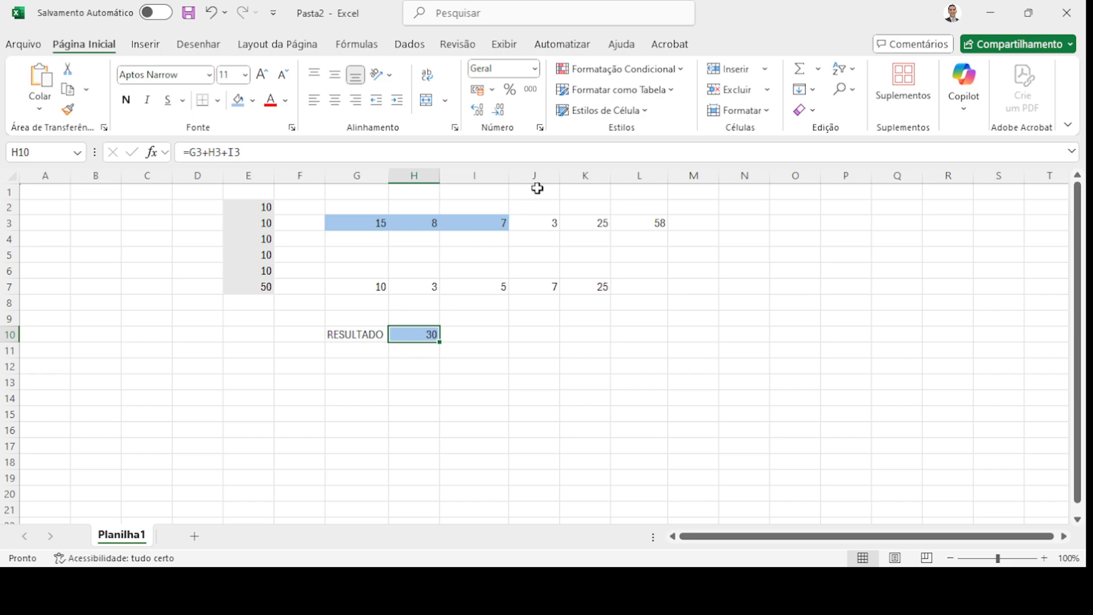
- Append +J3 to H10's formula, making it =G3+H3+I3+J3 for 33
left_click(537, 224)
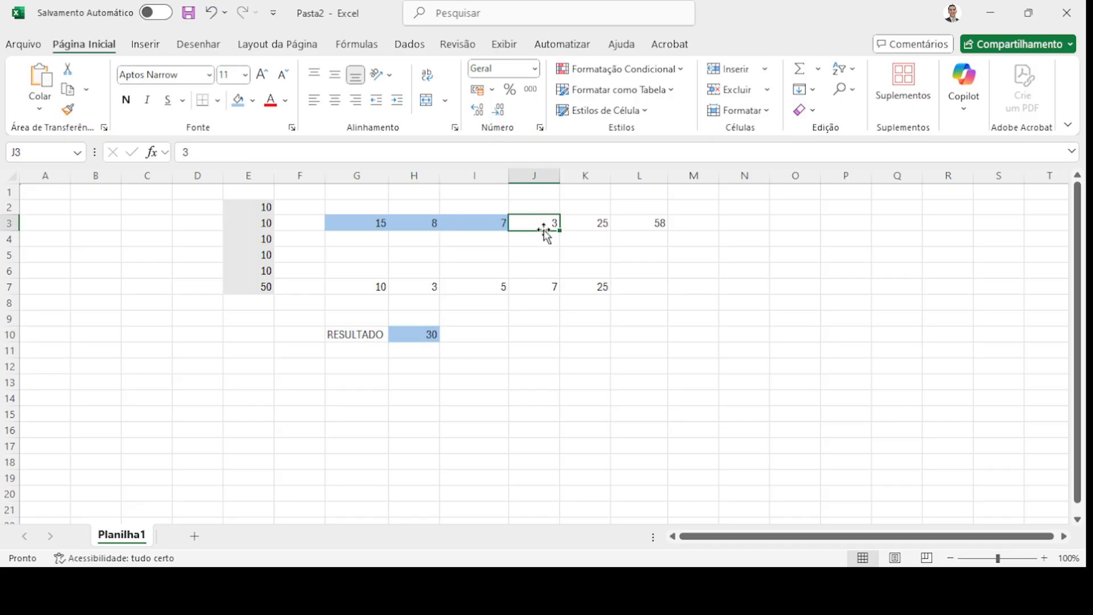
left_click(429, 335)
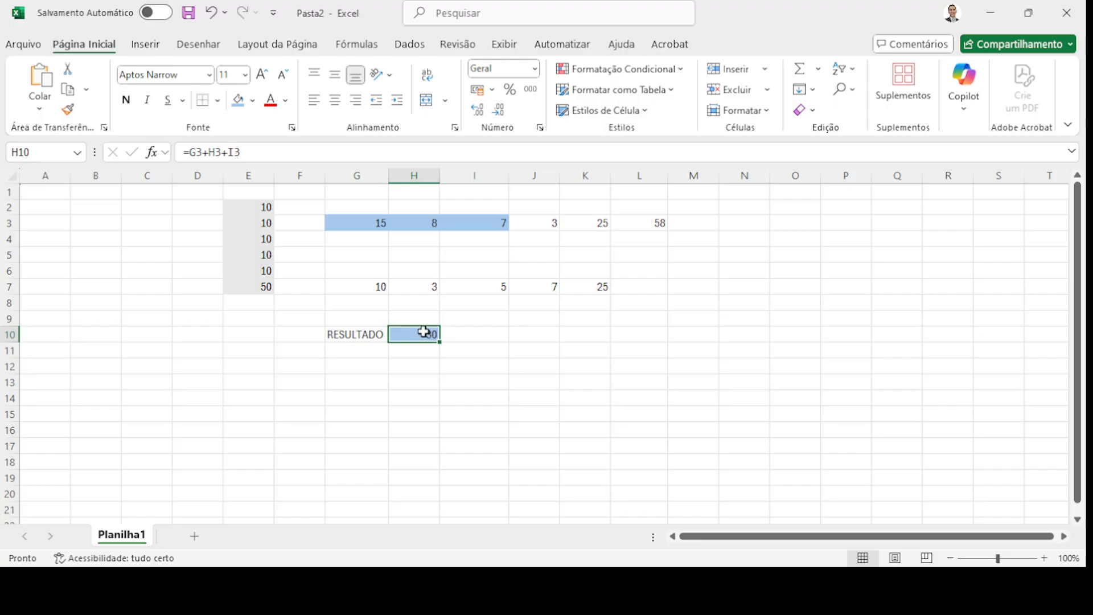
left_click(266, 152)
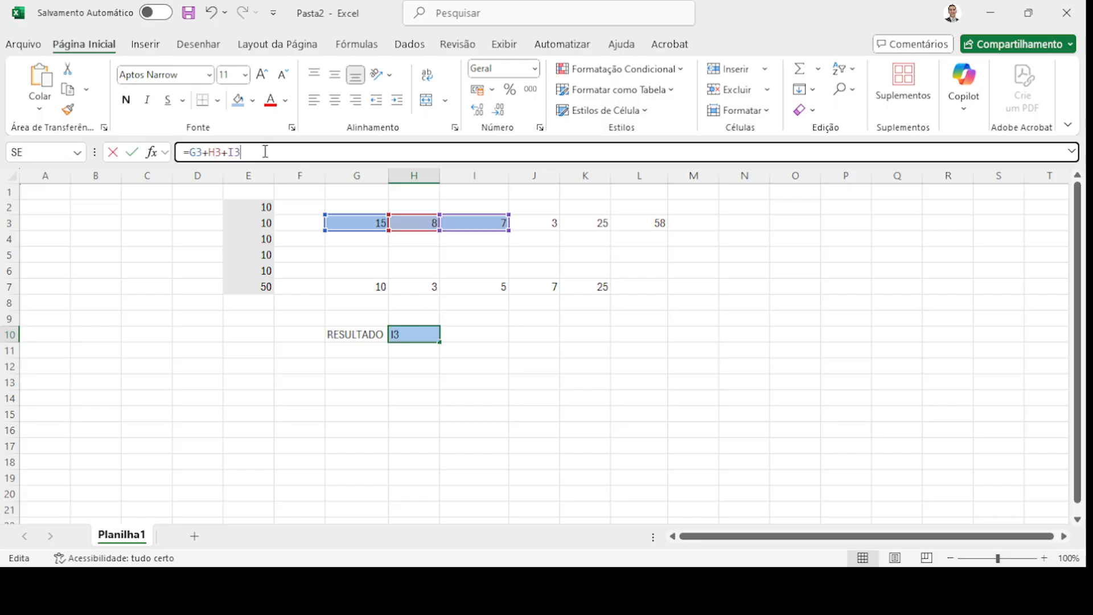
type("+")
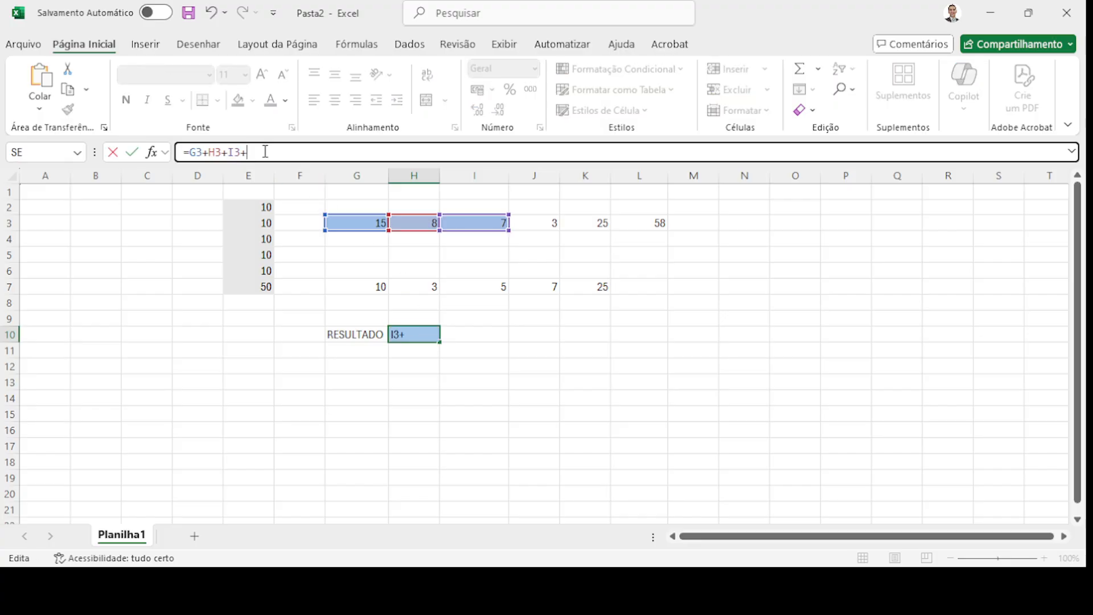
type("J3")
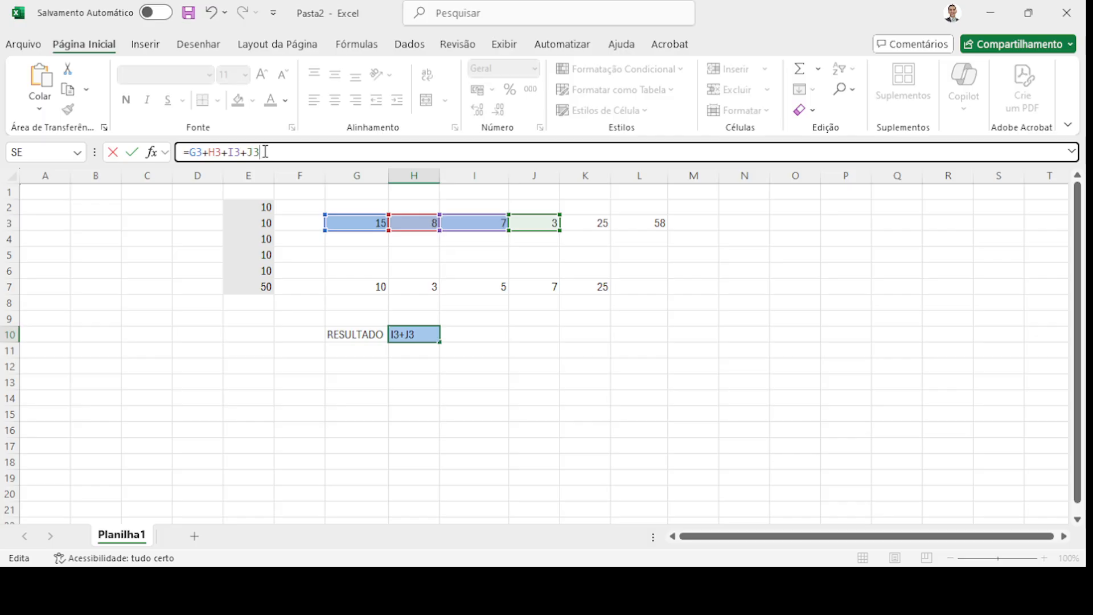
key("Return")
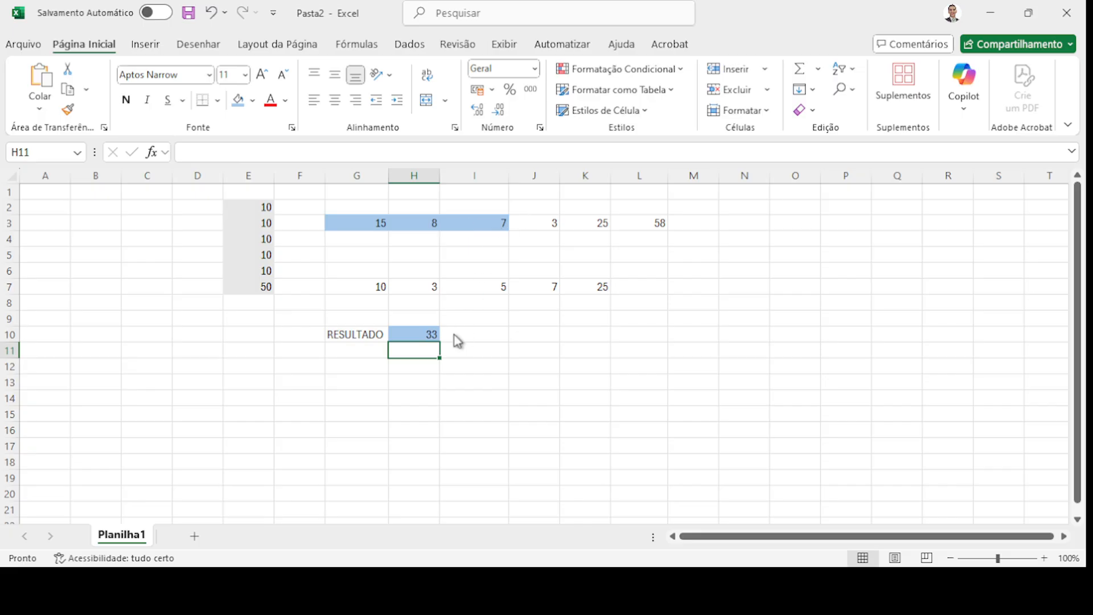
left_click(428, 331)
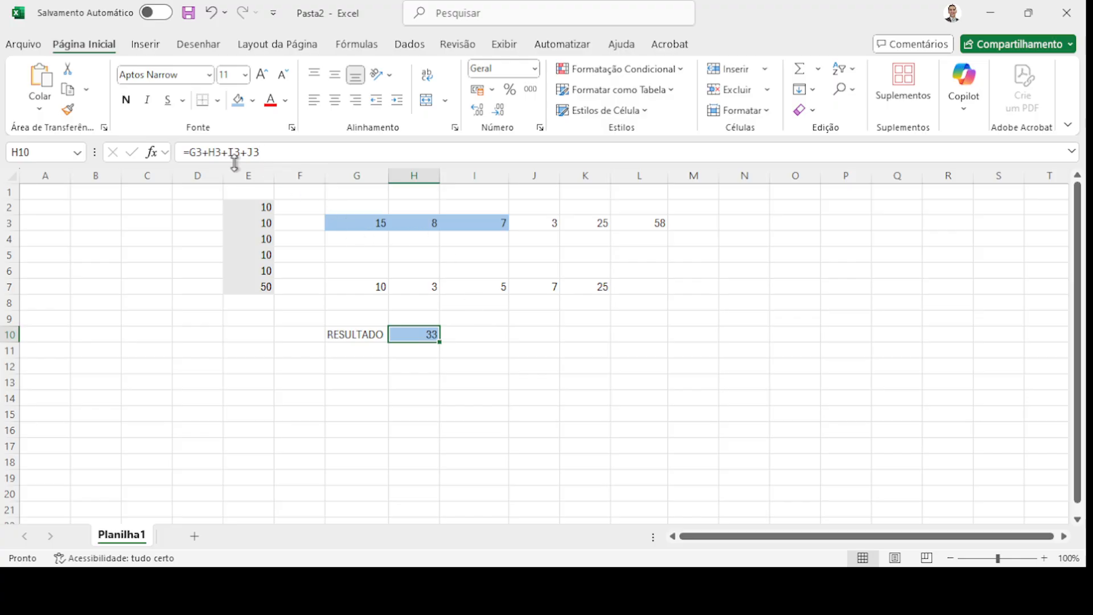
- Delete the existing sum formula from H10
triple_click(269, 150)
key("BackSpace")
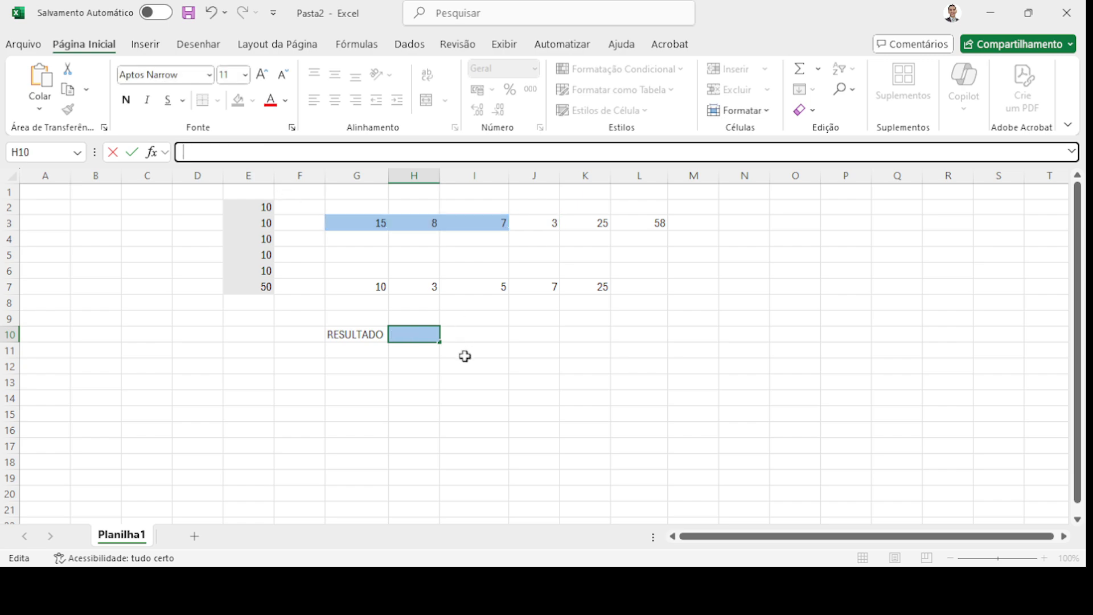
left_click(373, 223)
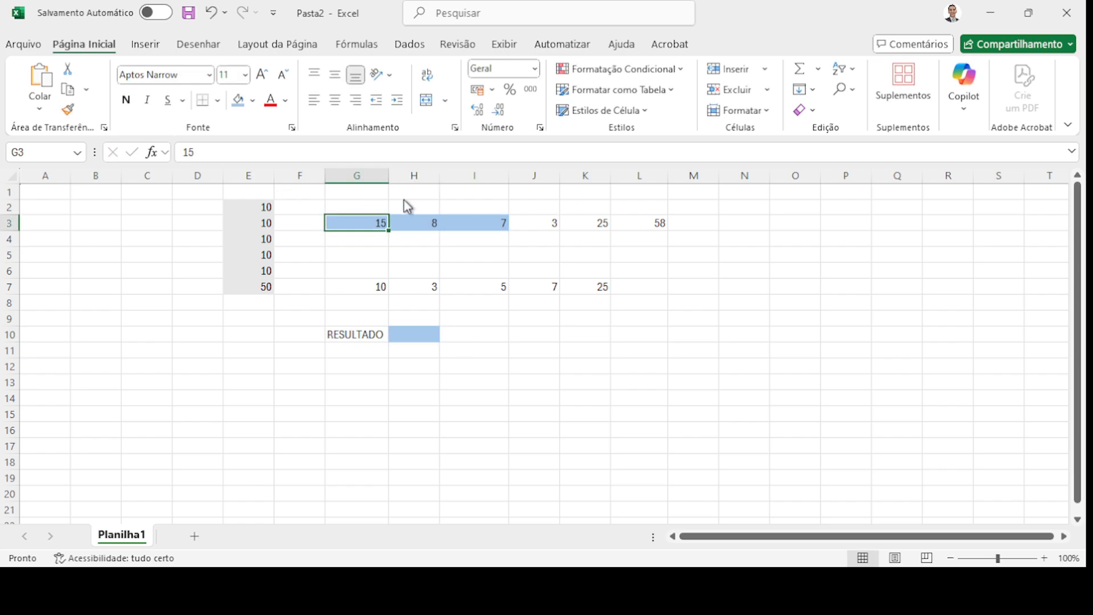
left_click(428, 334, "ctrl")
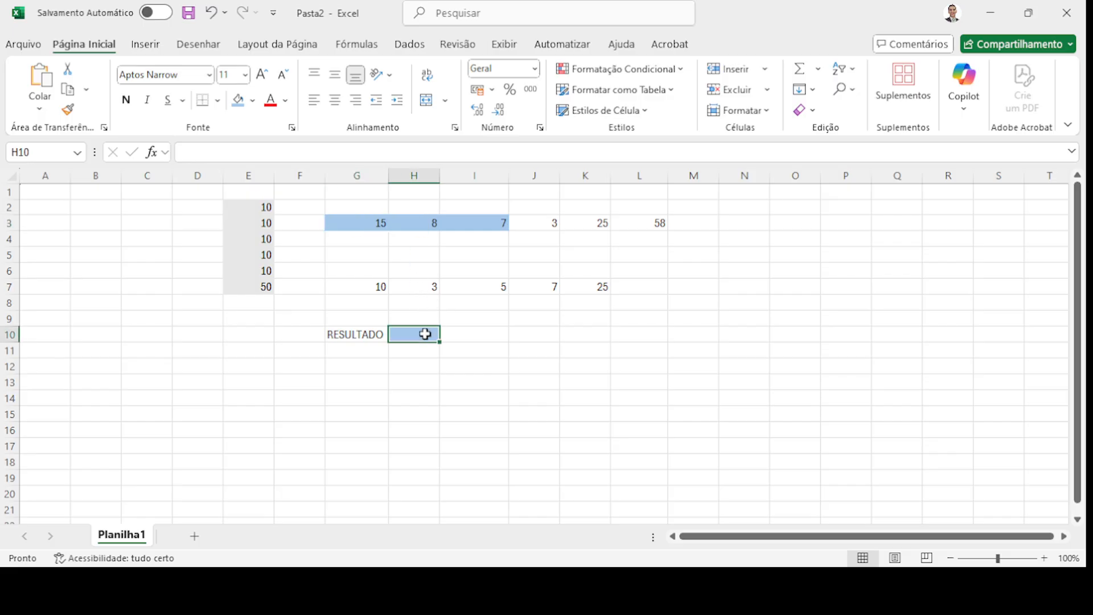
- Build =G3+H3+G7+L3 in H10 by clicking the cells, giving 91
left_click(259, 152)
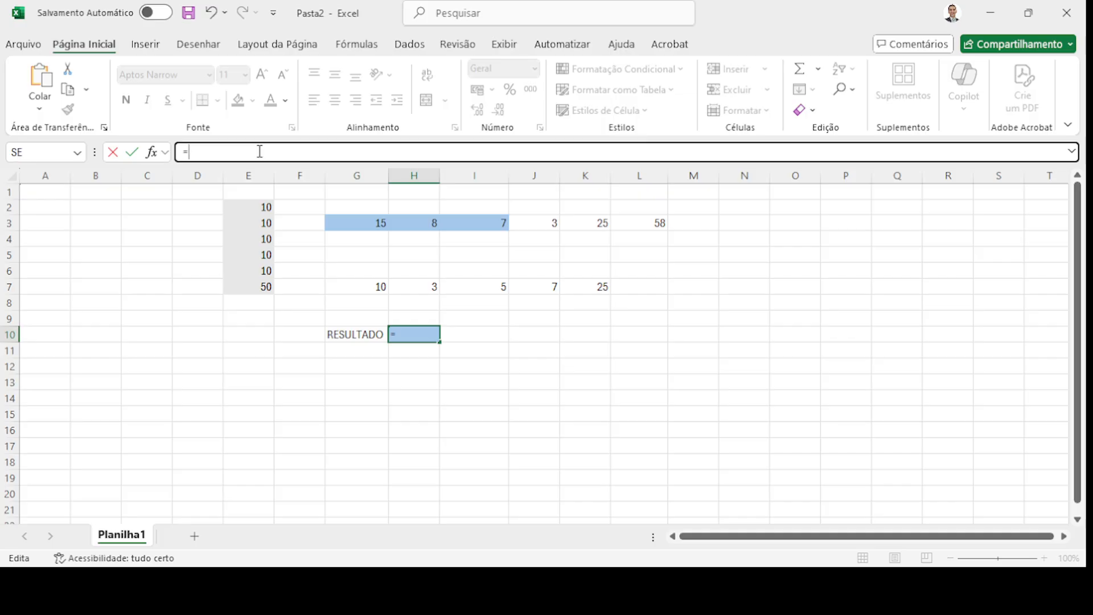
left_click(362, 222)
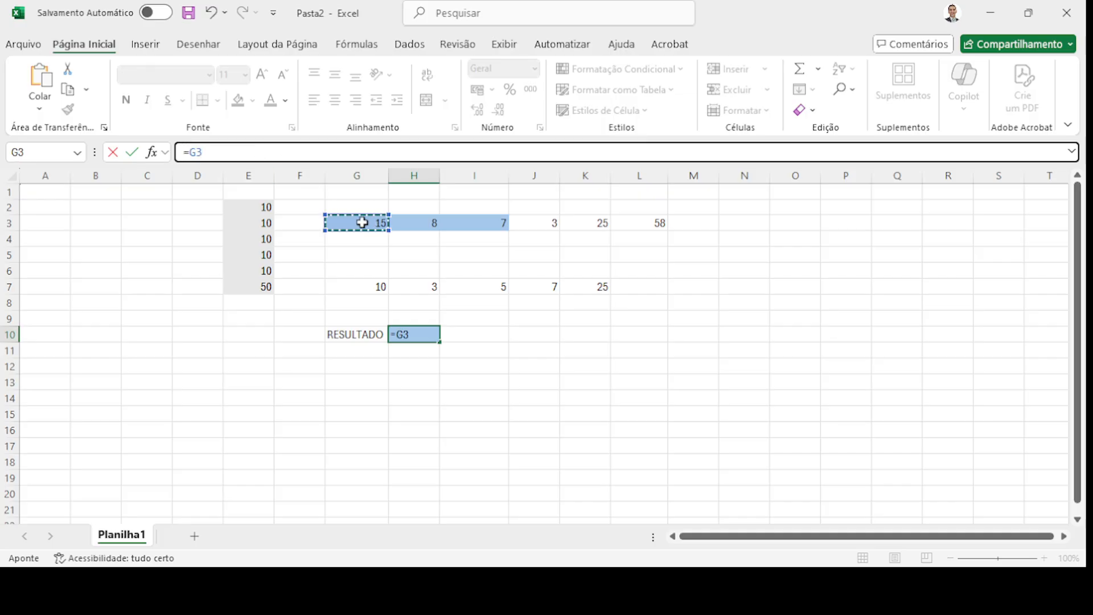
type("+")
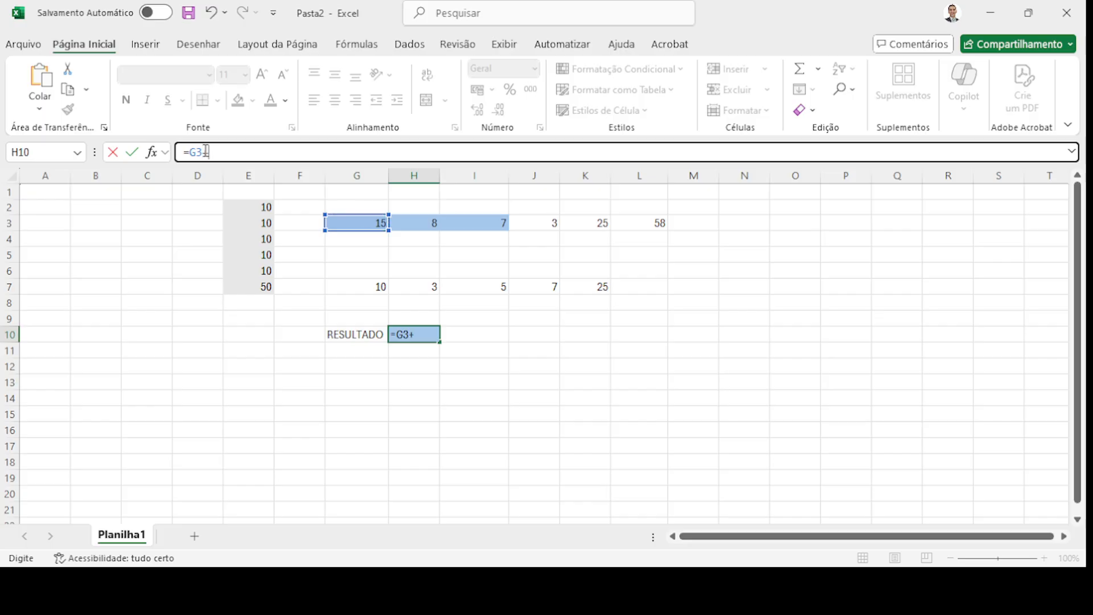
left_click(426, 223)
type("+")
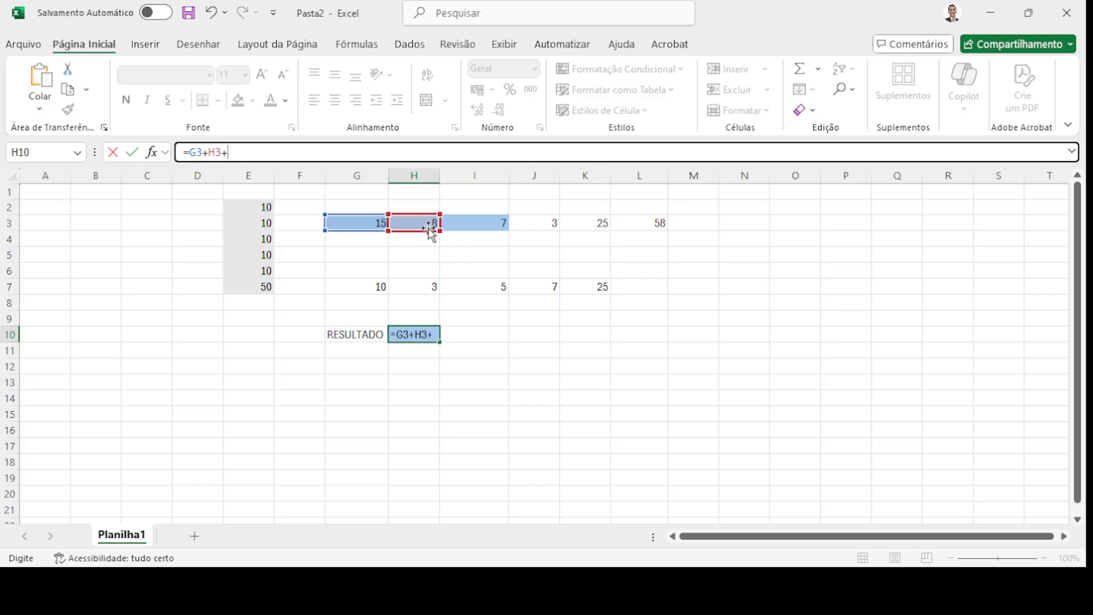
left_click(488, 225)
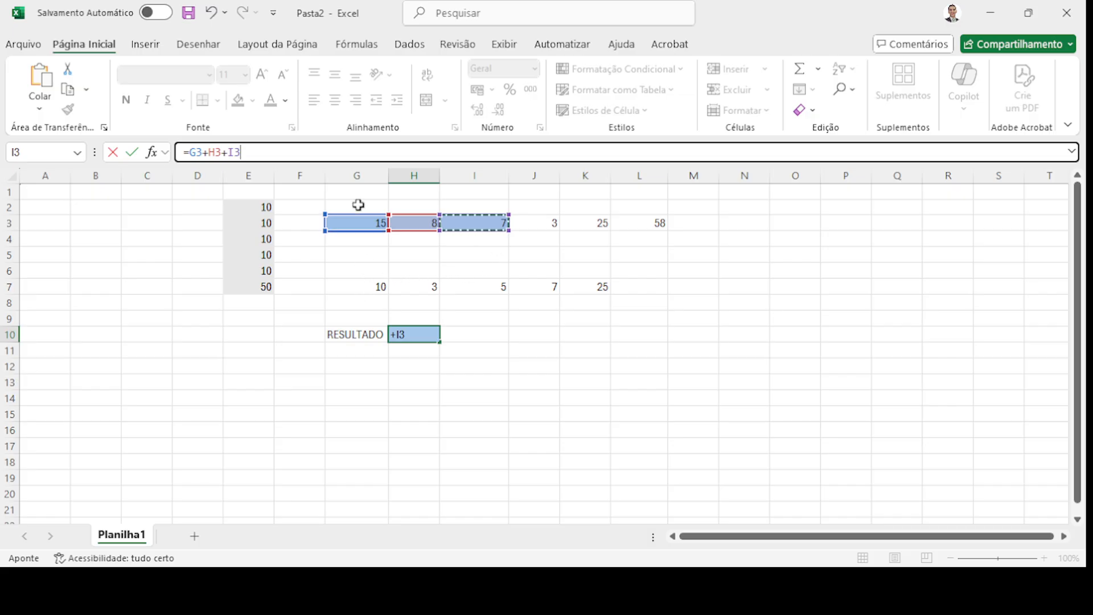
left_click(356, 287)
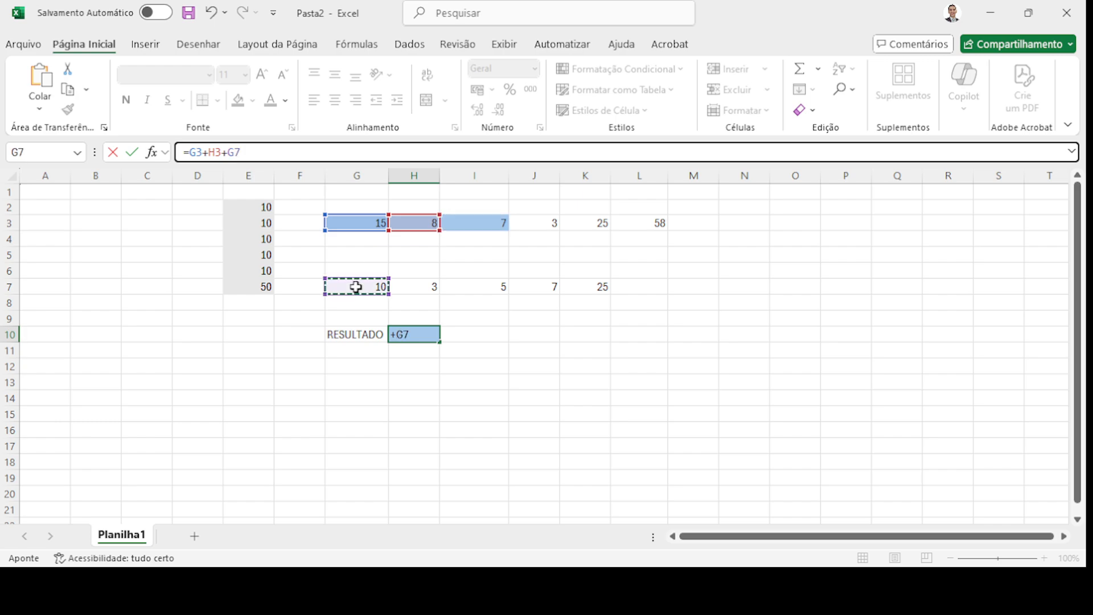
type("+")
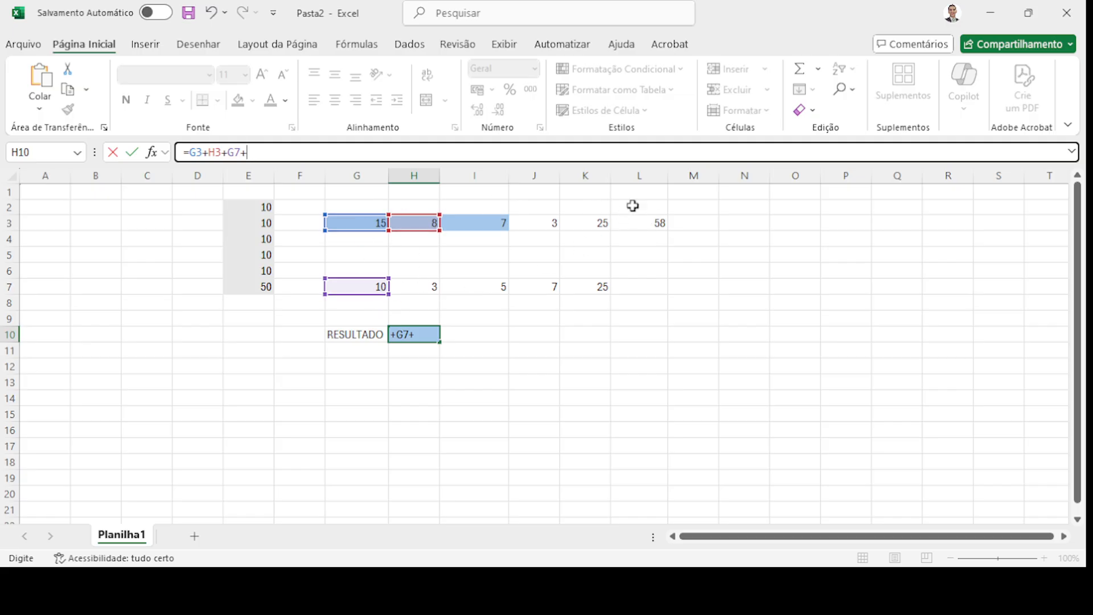
left_click(659, 224)
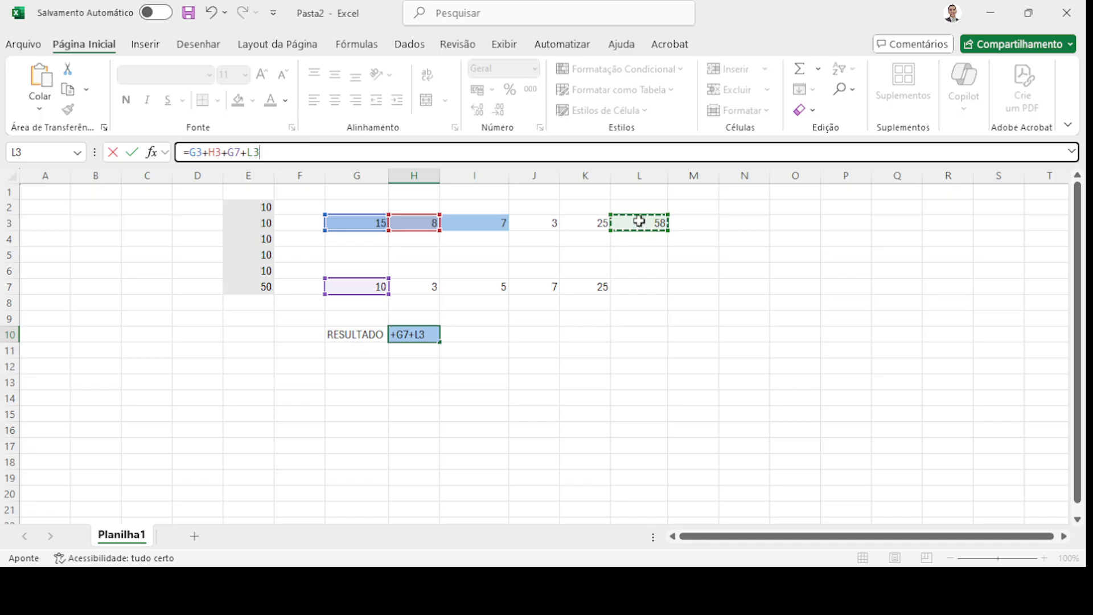
left_click(281, 151)
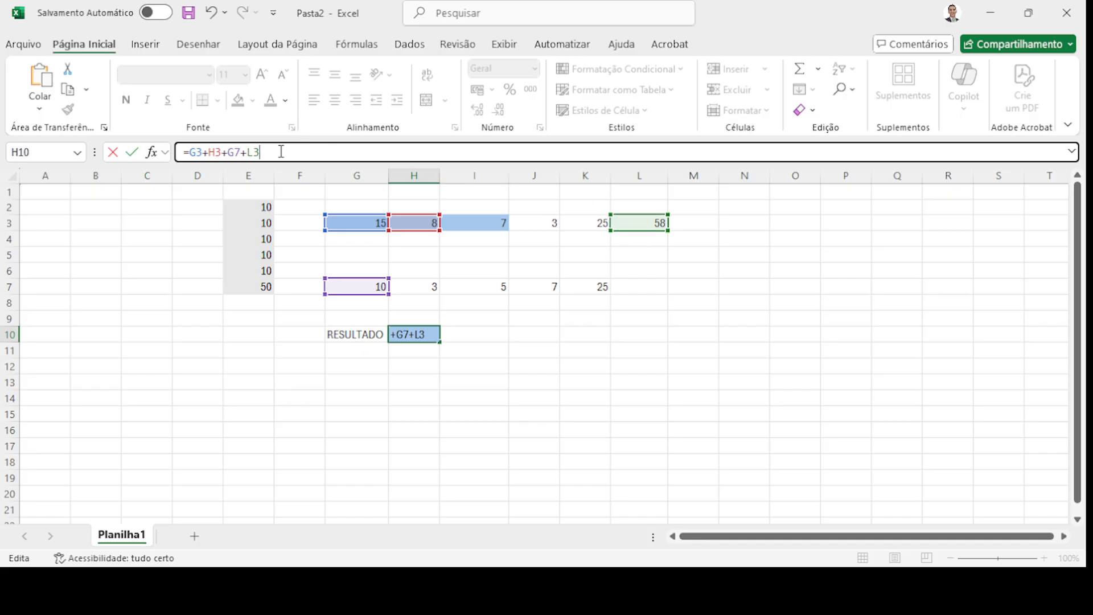
key("Return")
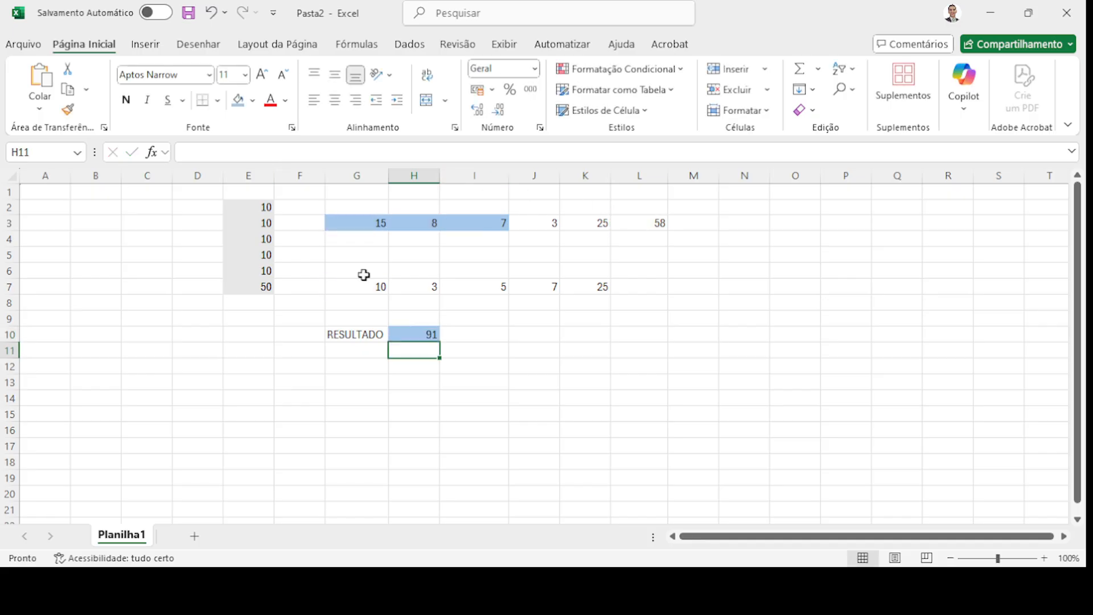
left_click(421, 332)
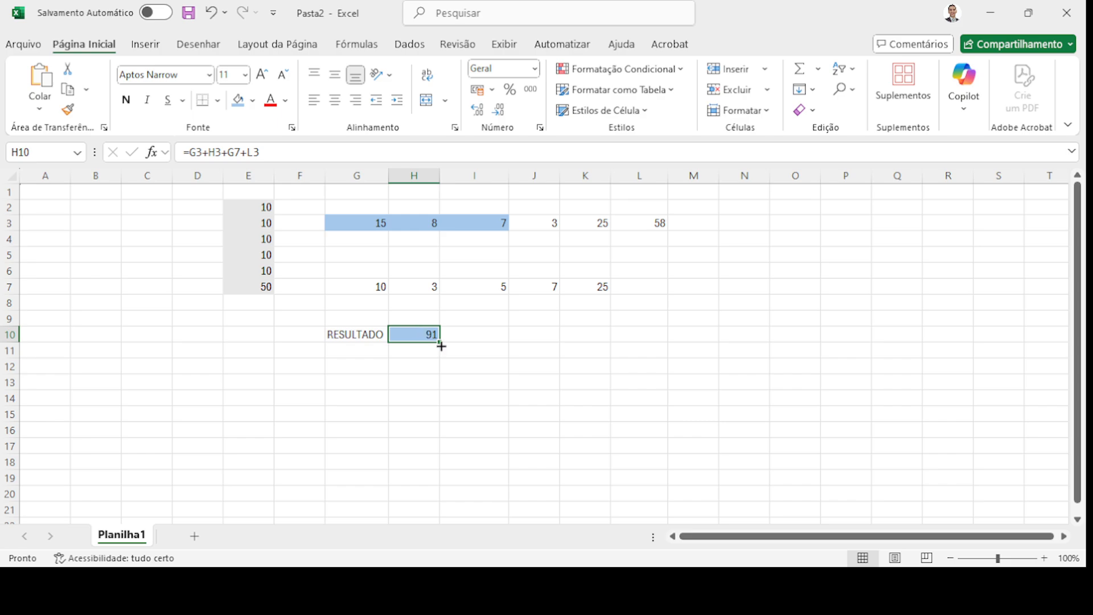
- Fill cell I10 orange
left_click(487, 336)
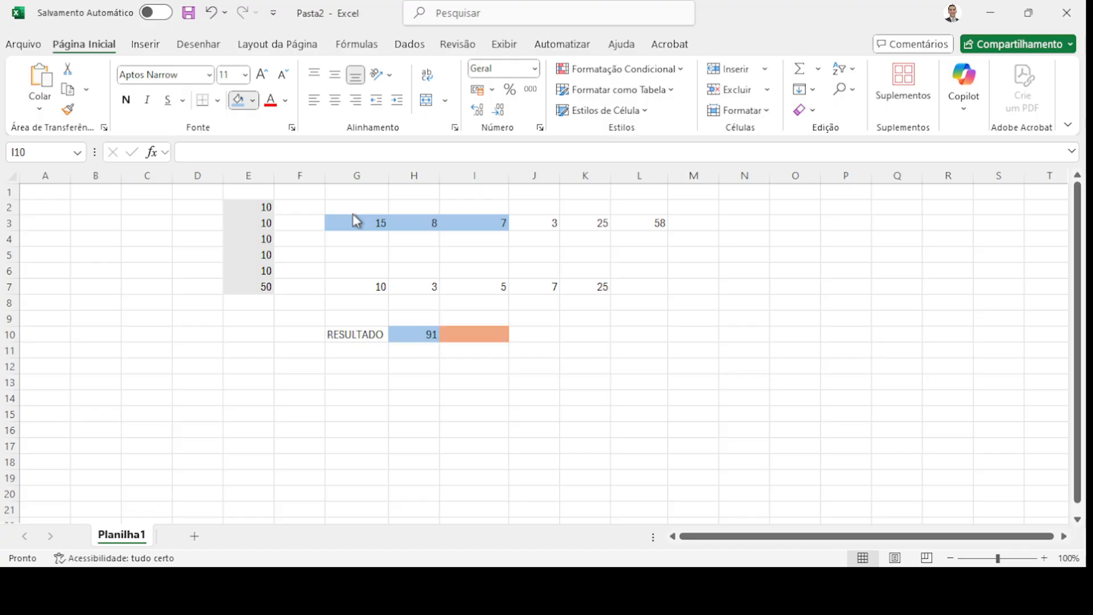
left_click(353, 214)
left_click(534, 329)
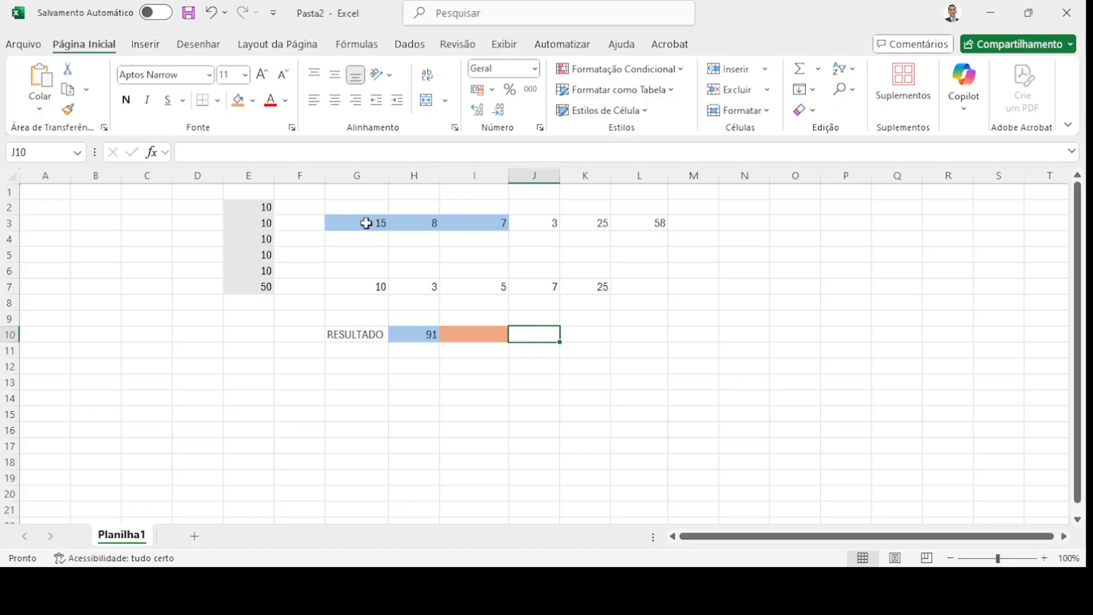
- Compare the values 15 in G3 and 8 in H3, then reselect I10
left_click_drag(381, 222, 415, 221)
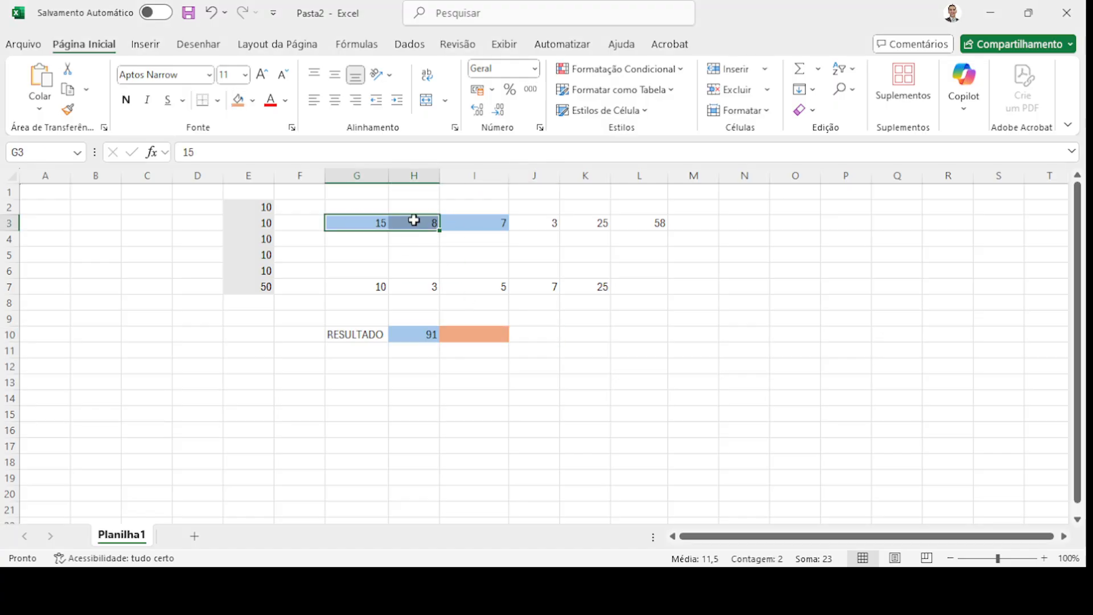
left_click(370, 222)
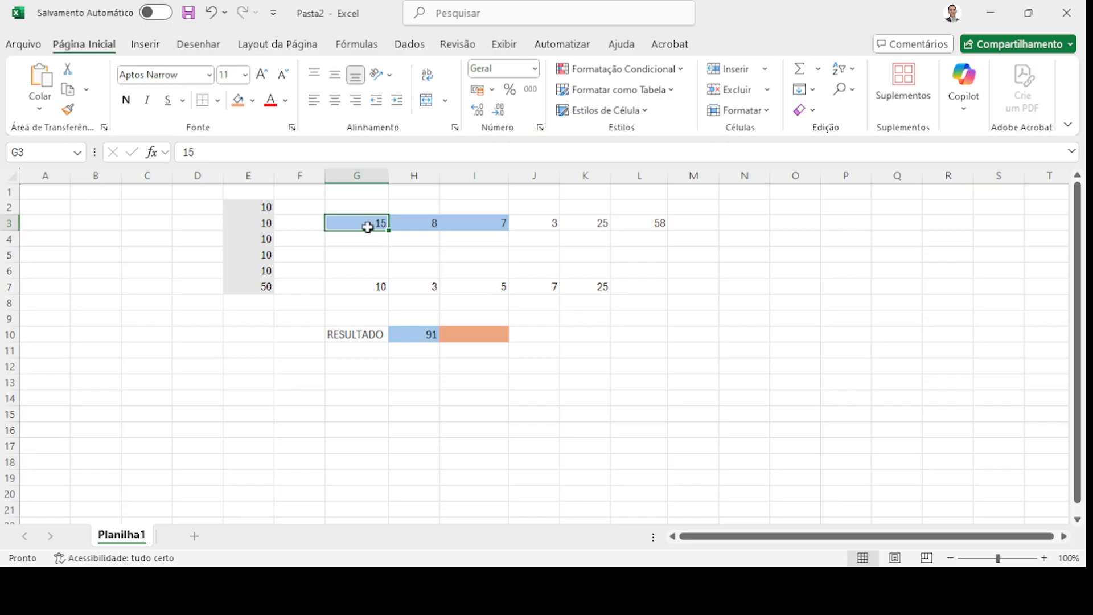
left_click(418, 224)
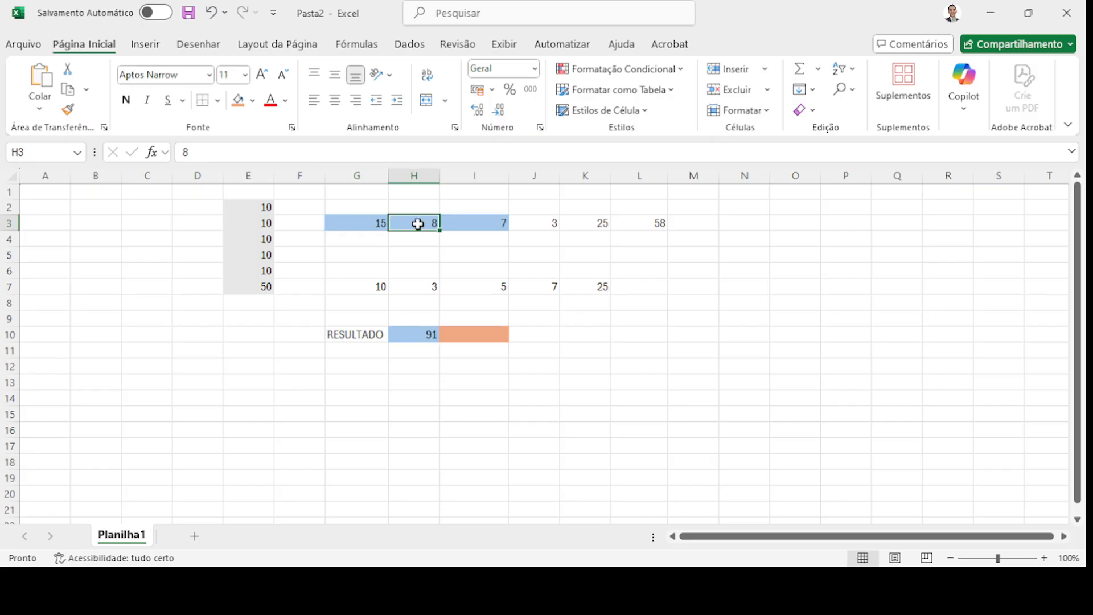
left_click(361, 221)
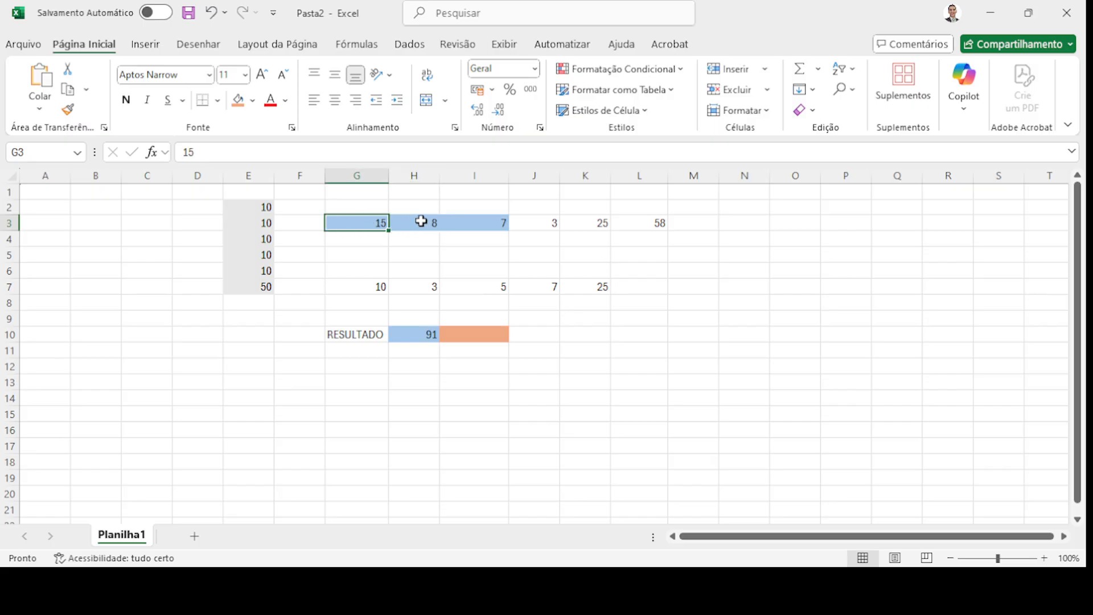
left_click(420, 222)
left_click(354, 223)
left_click(426, 223)
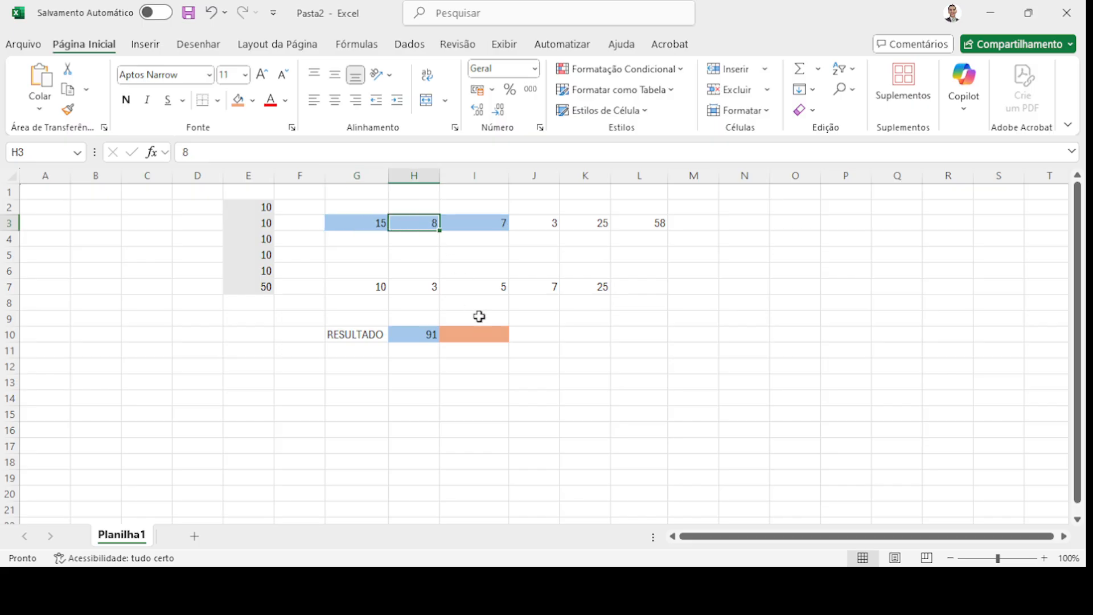
left_click(482, 336)
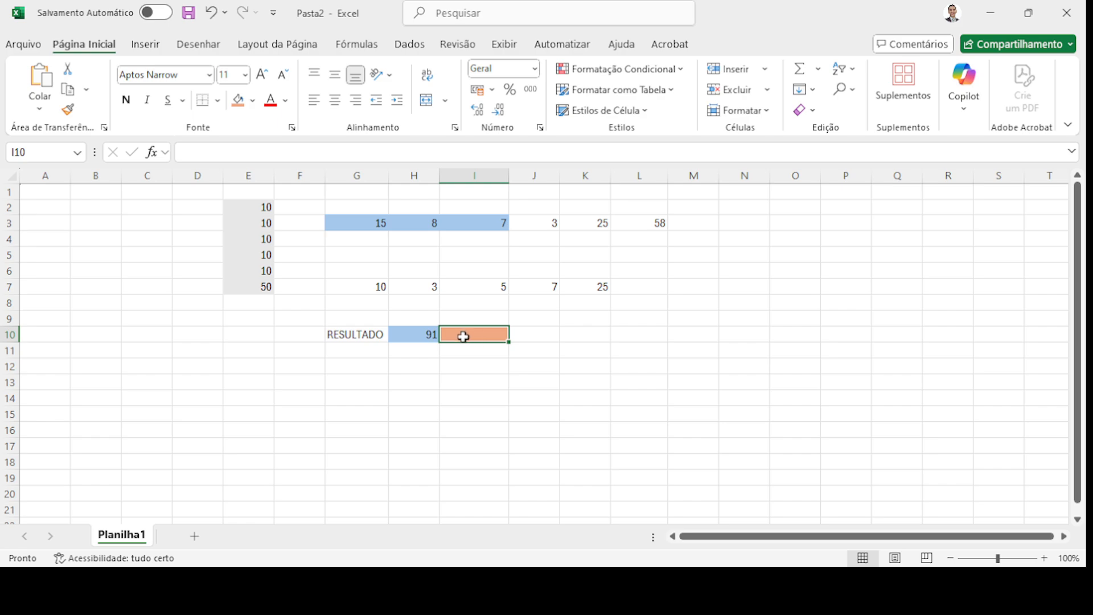
- Enter =G3-H3 in I10 so it shows 7
left_click(201, 153)
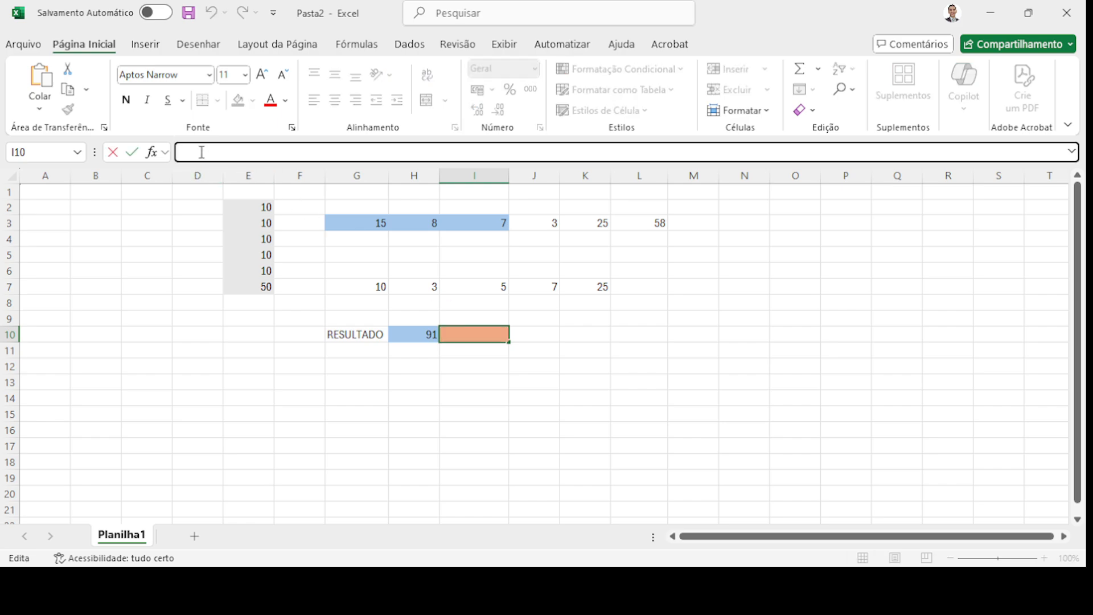
type("=")
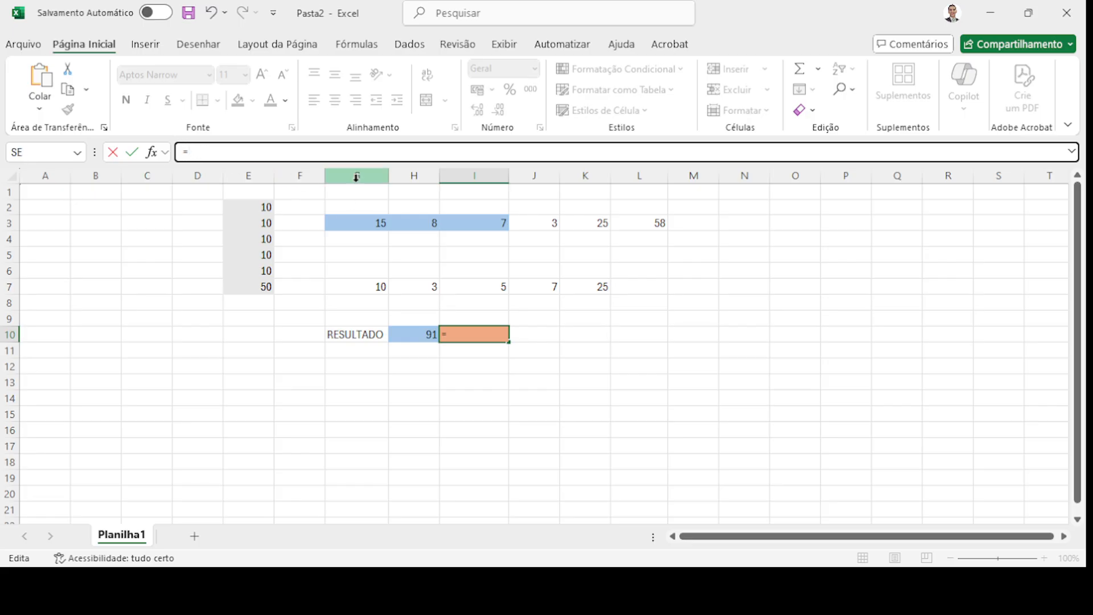
left_click(365, 222)
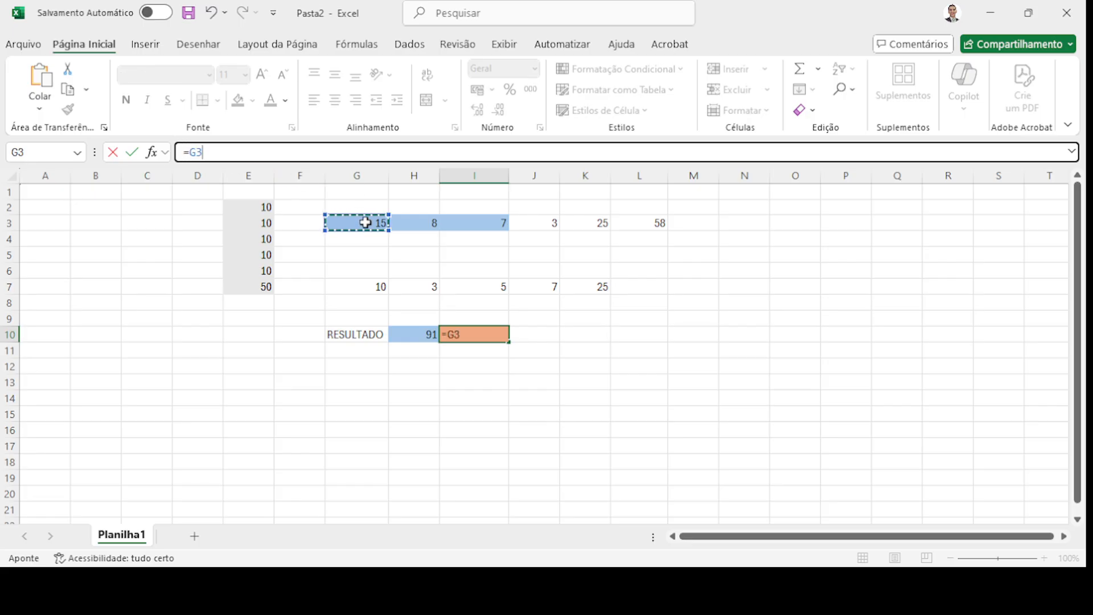
type("-")
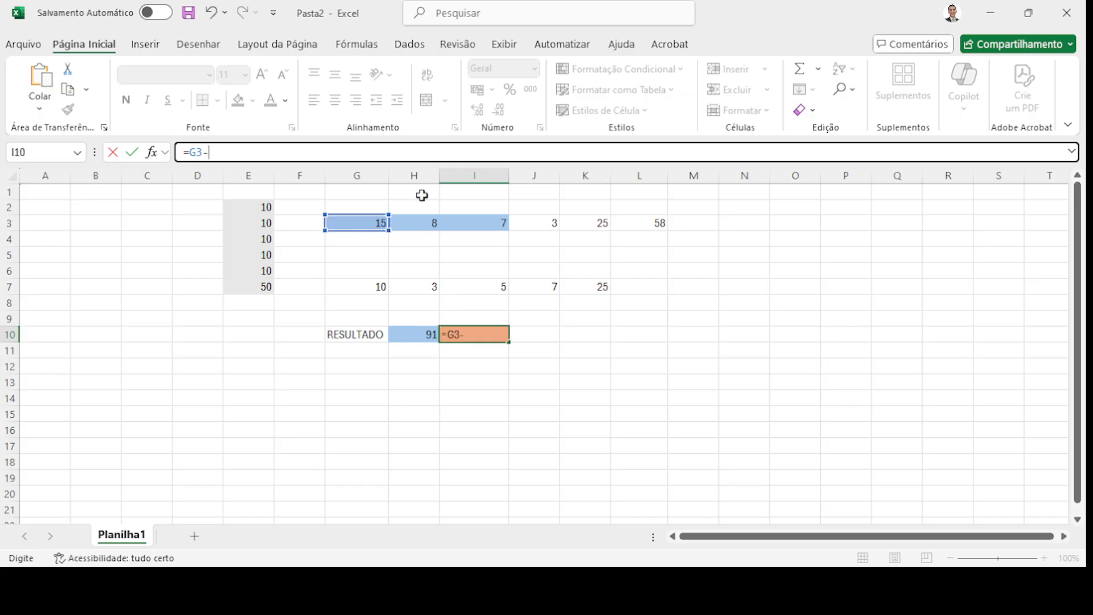
left_click(426, 225)
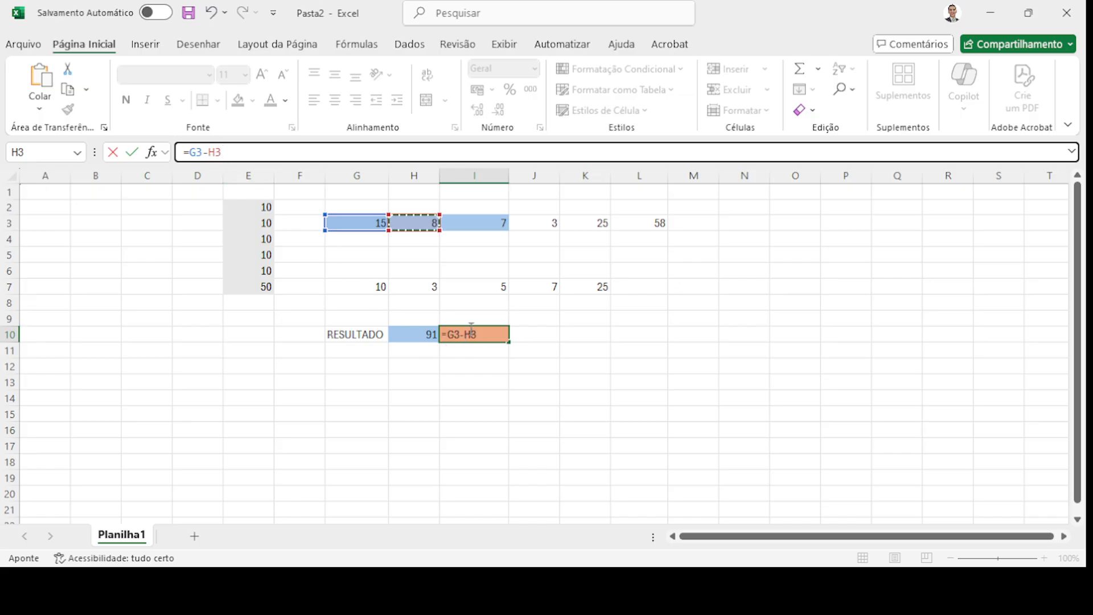
key("Return")
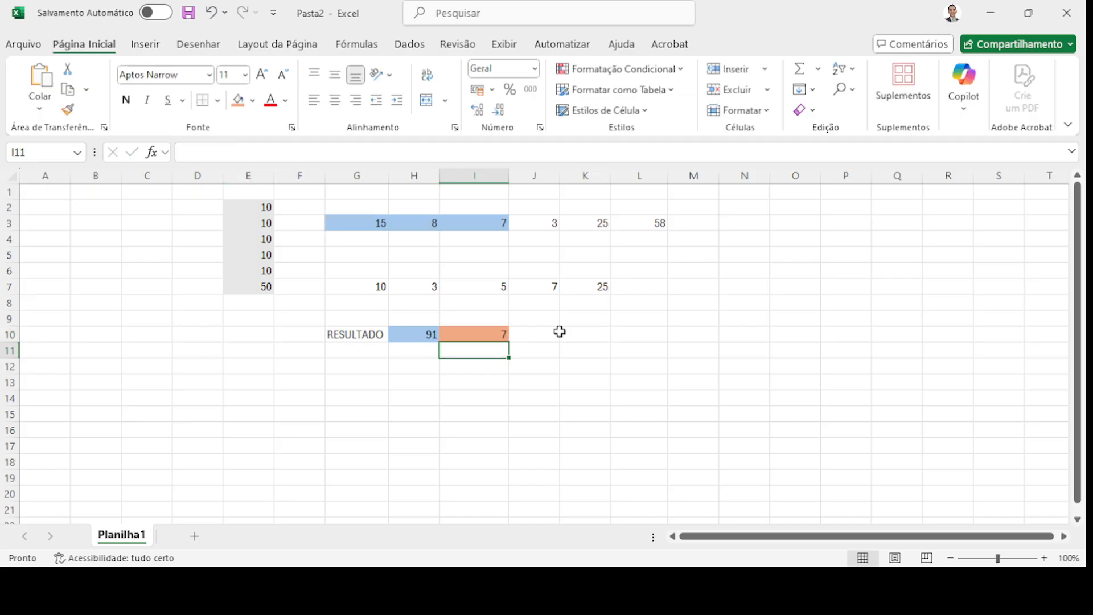
left_click(501, 332)
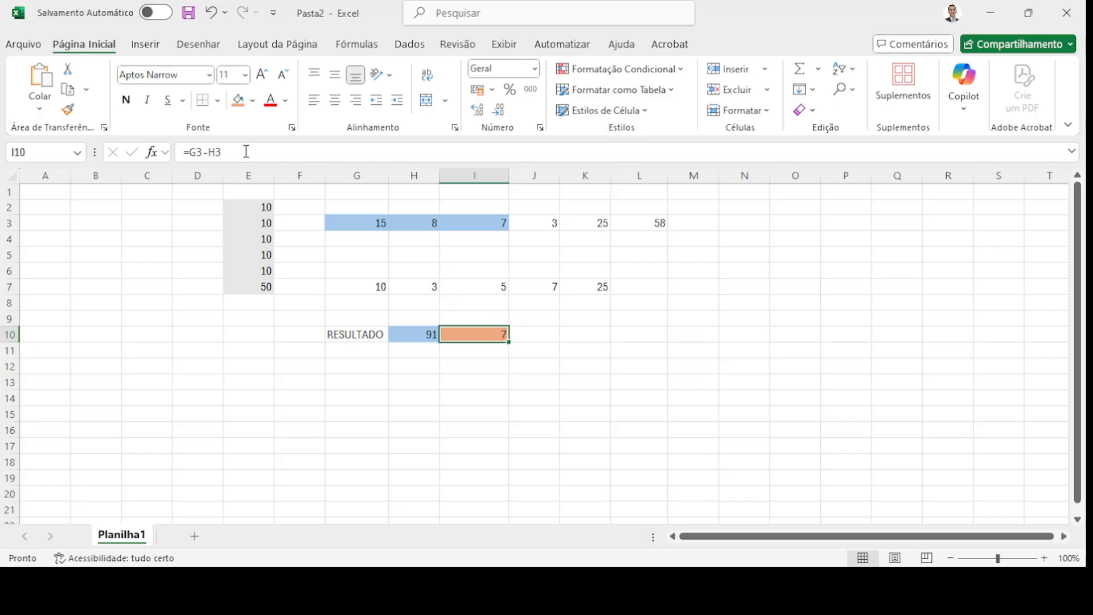
- Change I10's formula to =G3*H3 so it shows 120
left_click(374, 220)
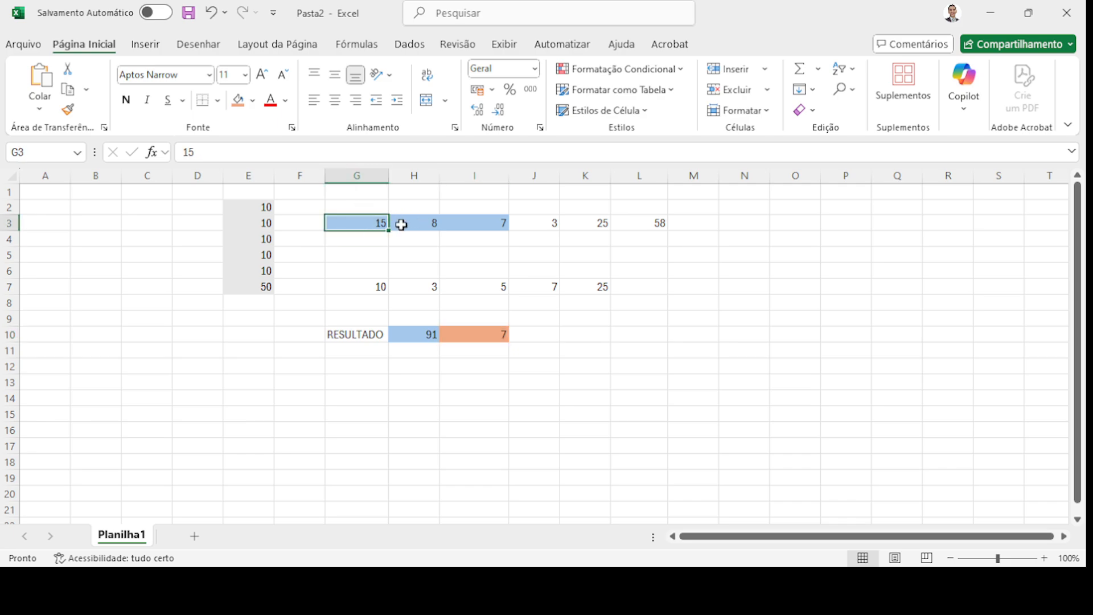
left_click(432, 223)
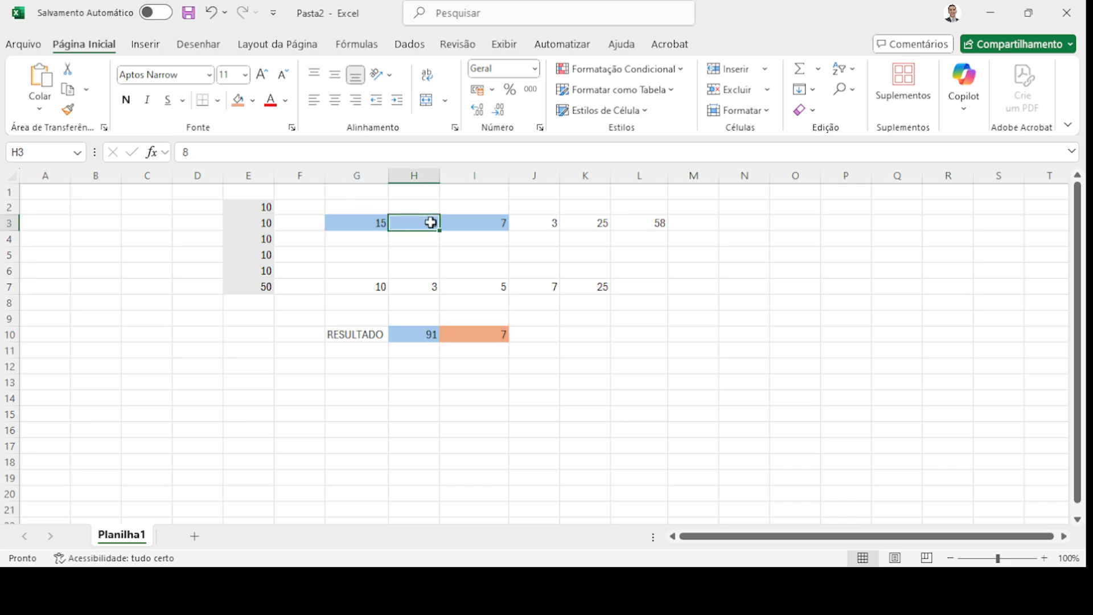
left_click(491, 333)
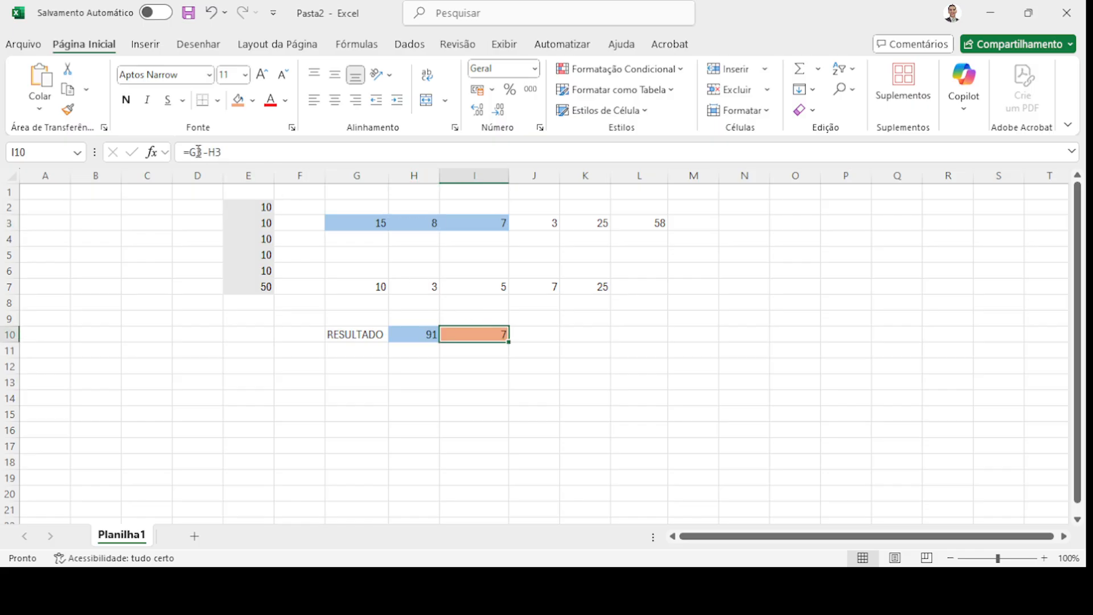
left_click_drag(194, 150, 246, 154)
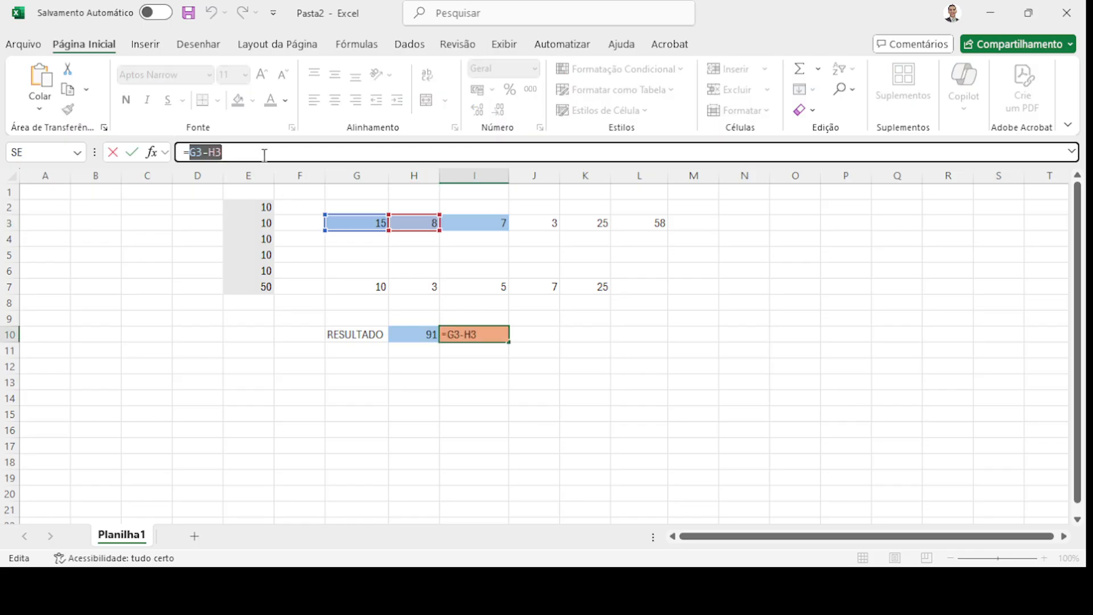
type("G3")
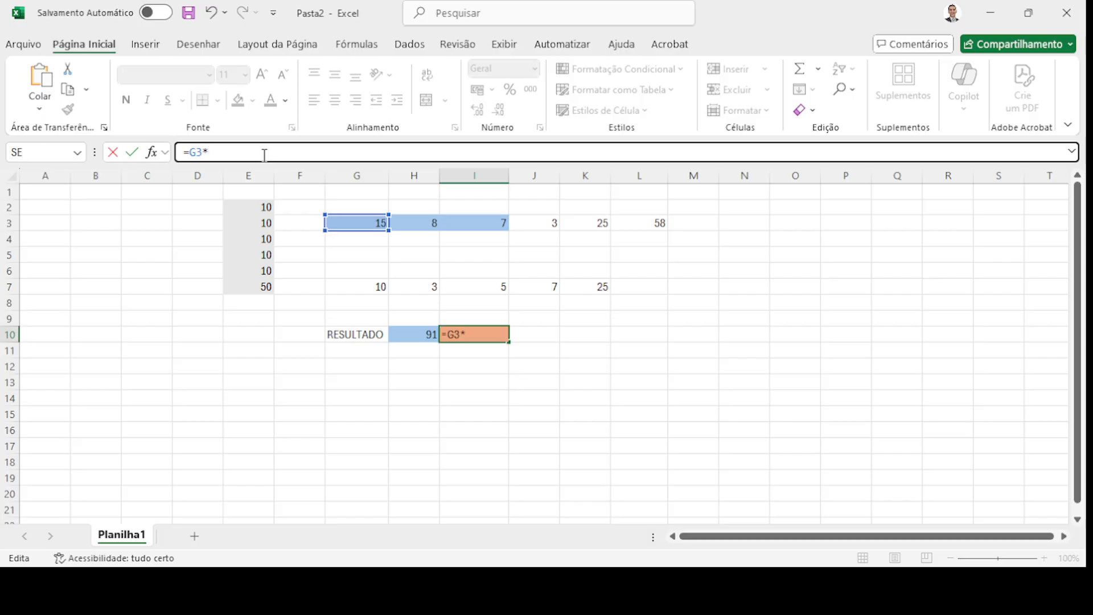
type("H3")
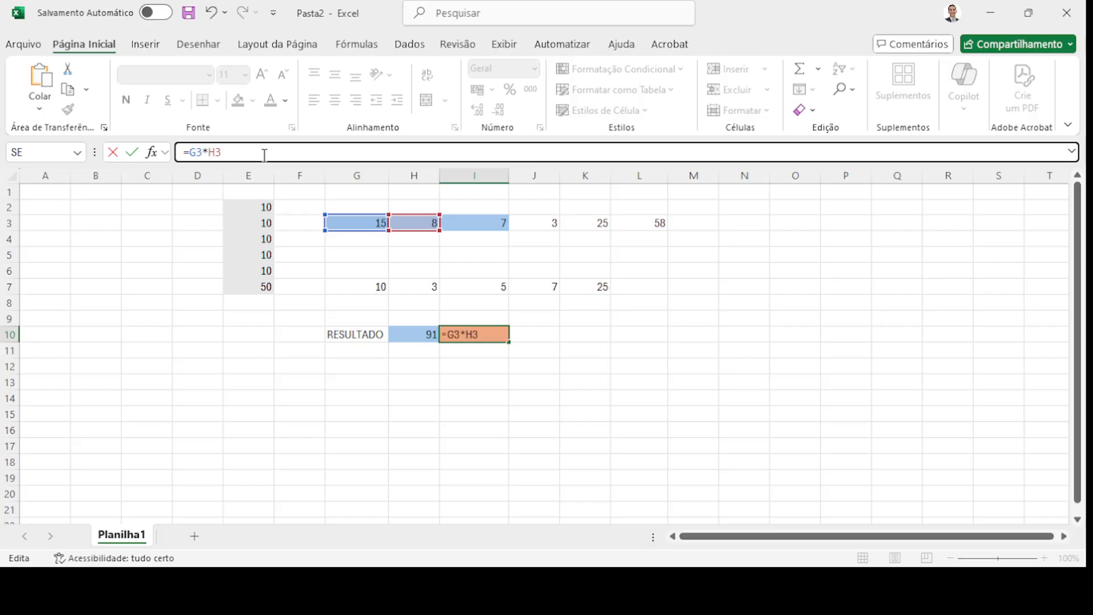
key("Return")
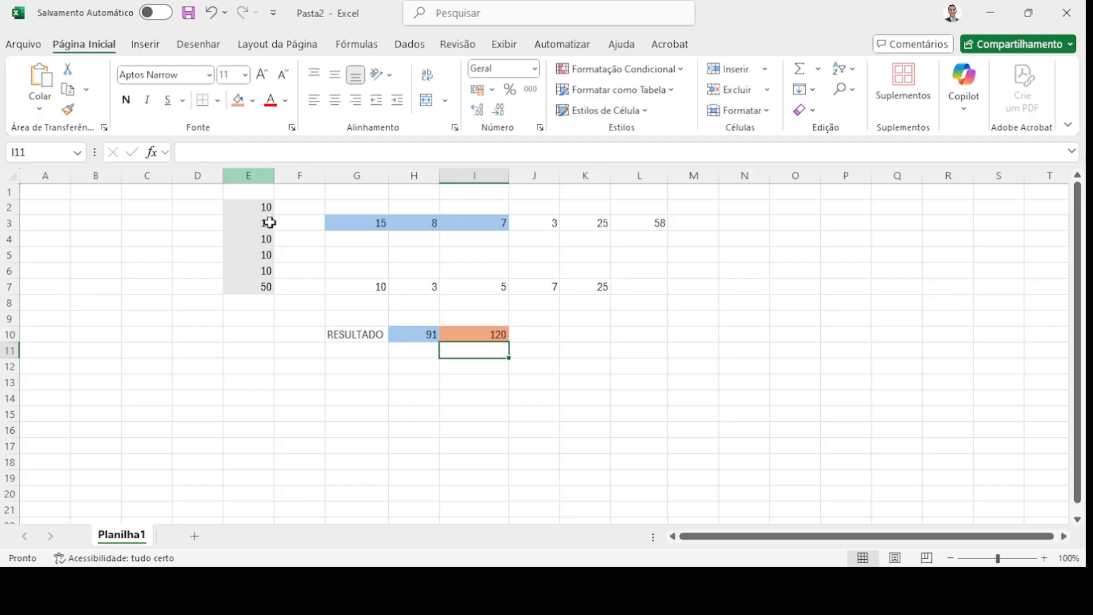
left_click(479, 334)
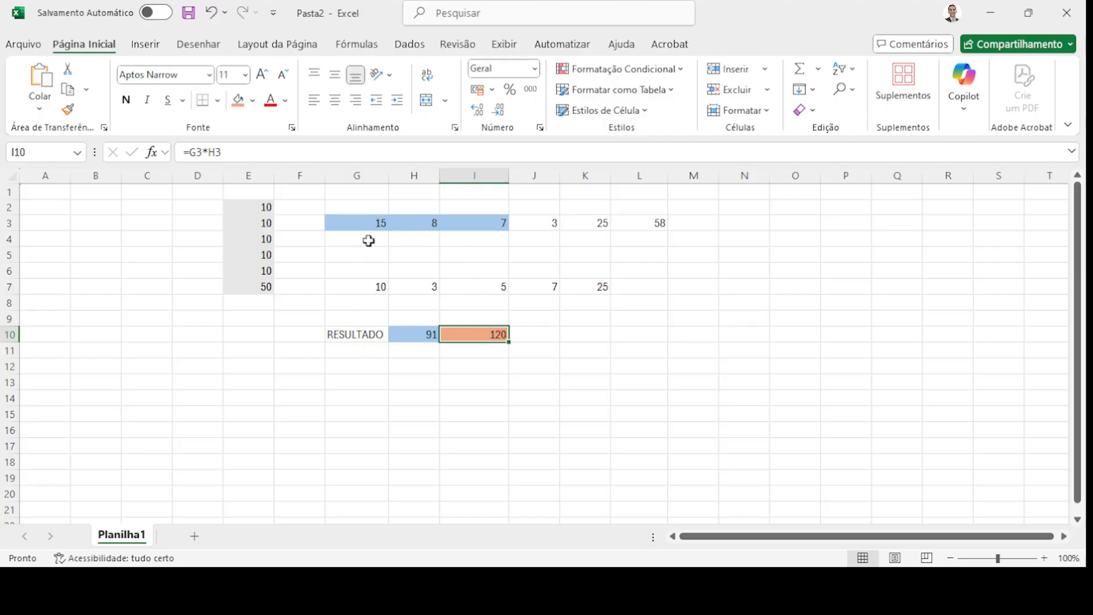
- Delete the 10 from E2, dropping the E7 total from 50 to 40
left_click(367, 220)
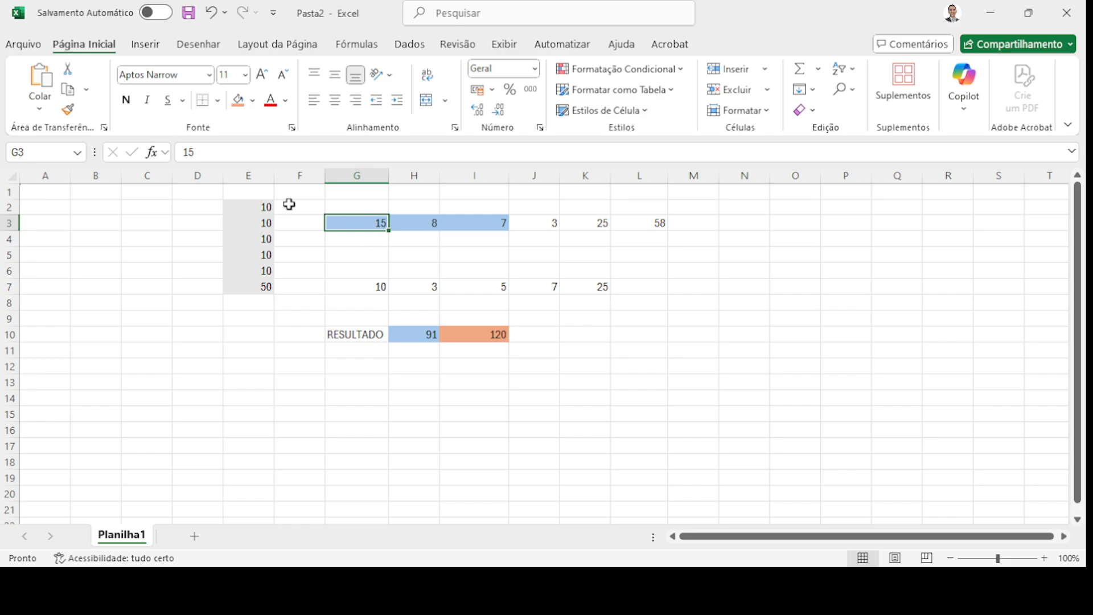
left_click_drag(261, 206, 263, 284)
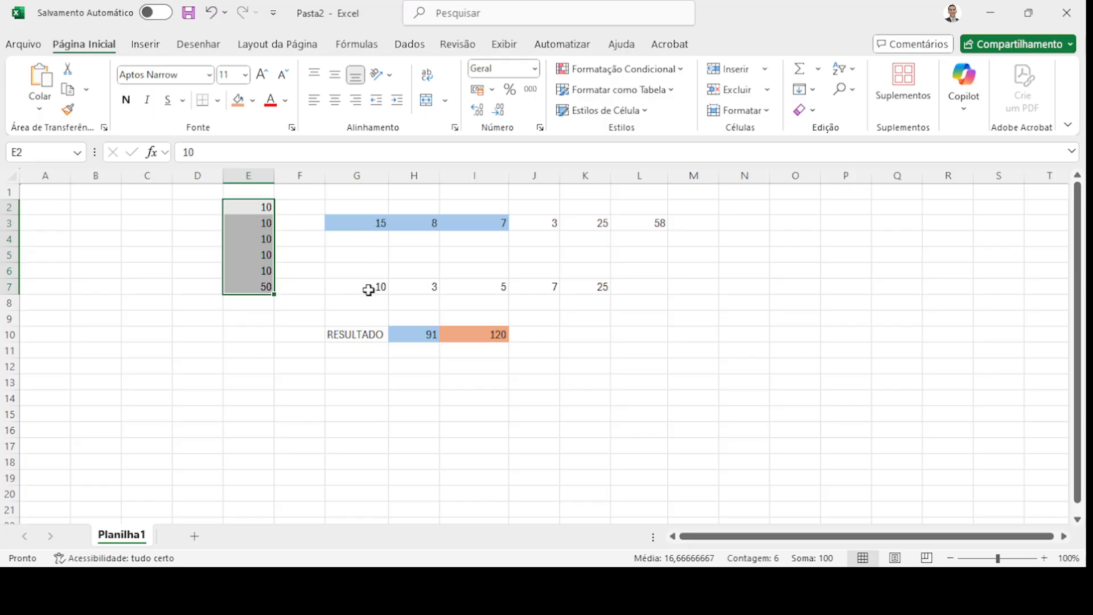
double_click(178, 152)
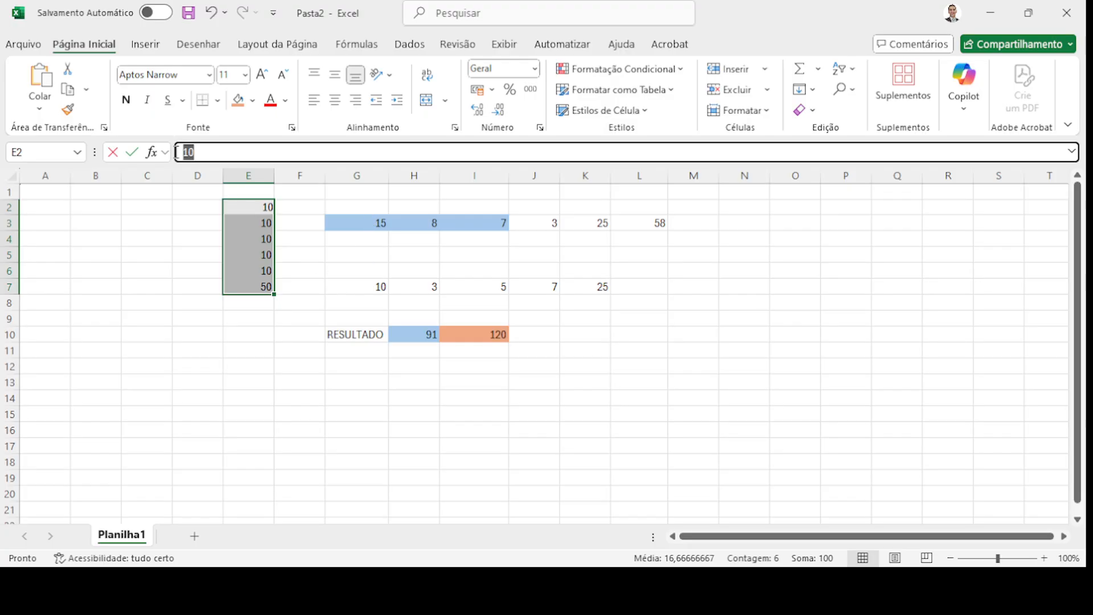
key("BackSpace")
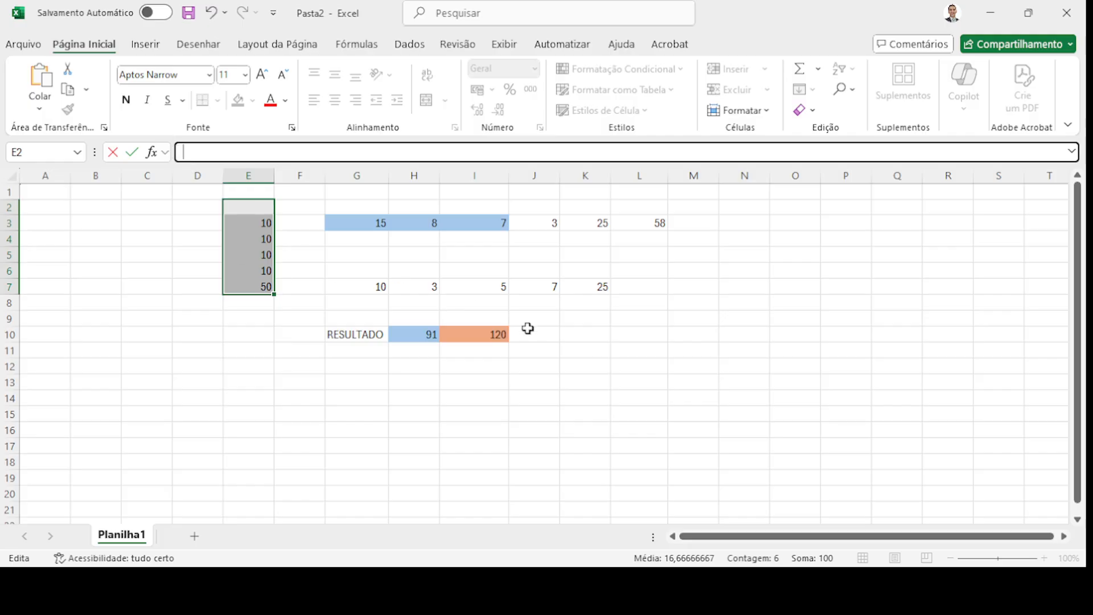
left_click(553, 338)
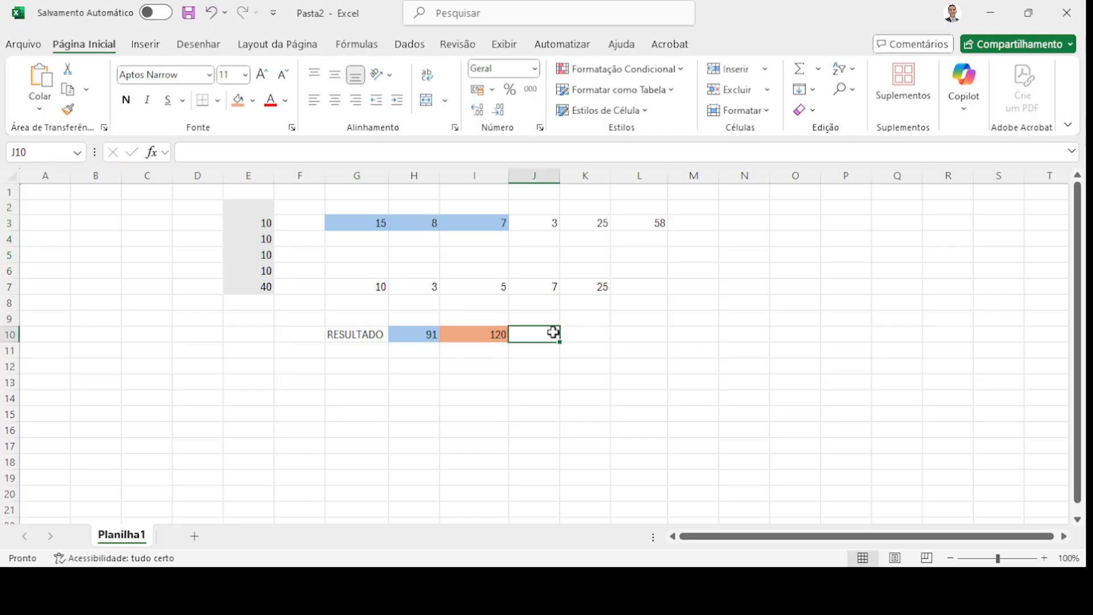
- Fill cell J10 light green
left_click(253, 101)
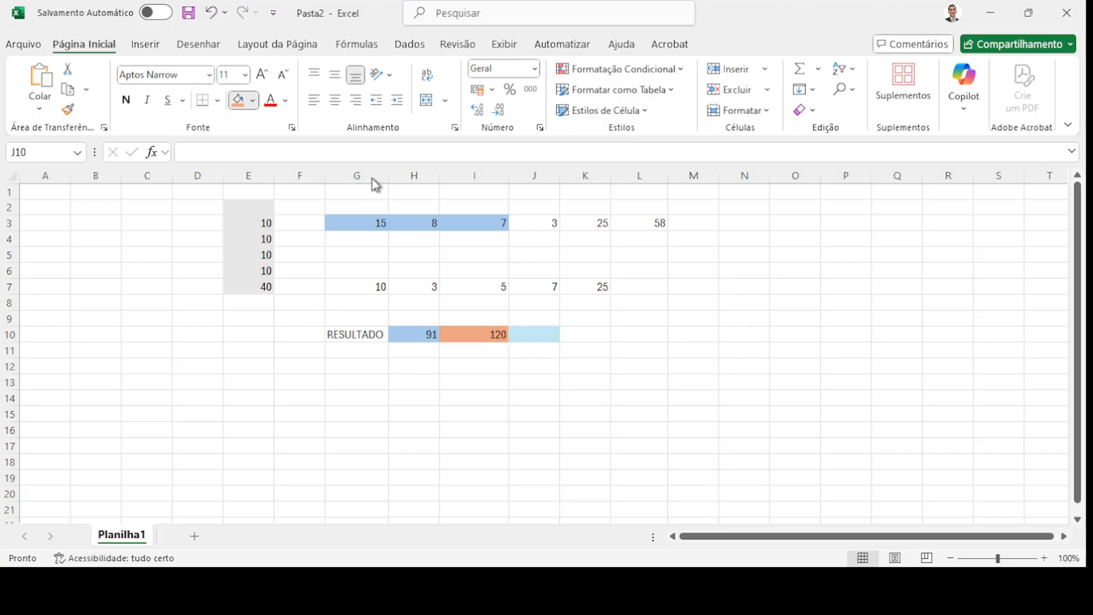
left_click(376, 193)
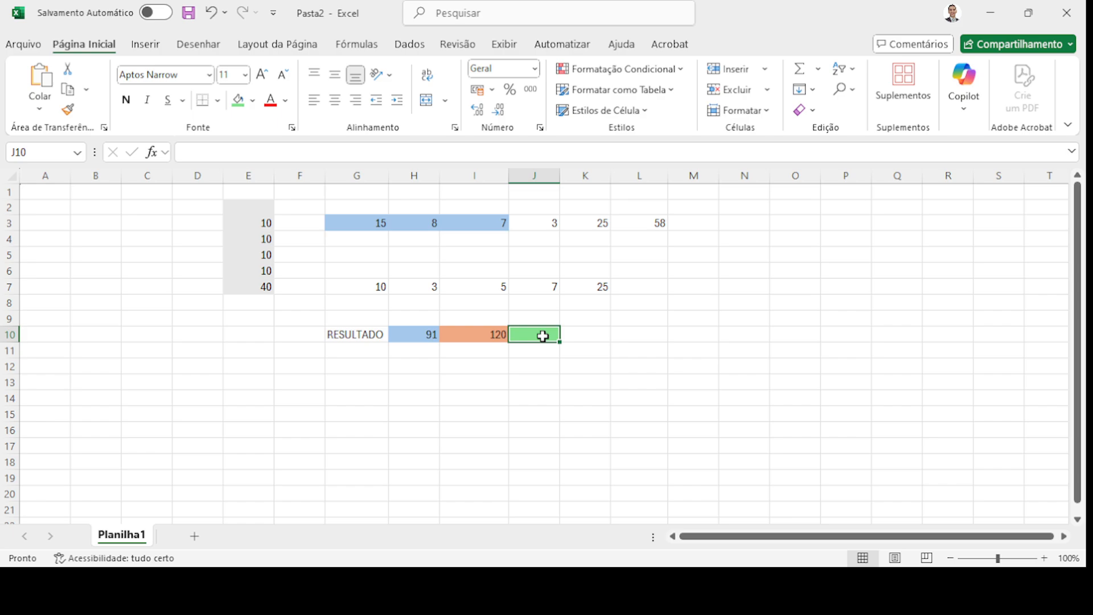
left_click(485, 369)
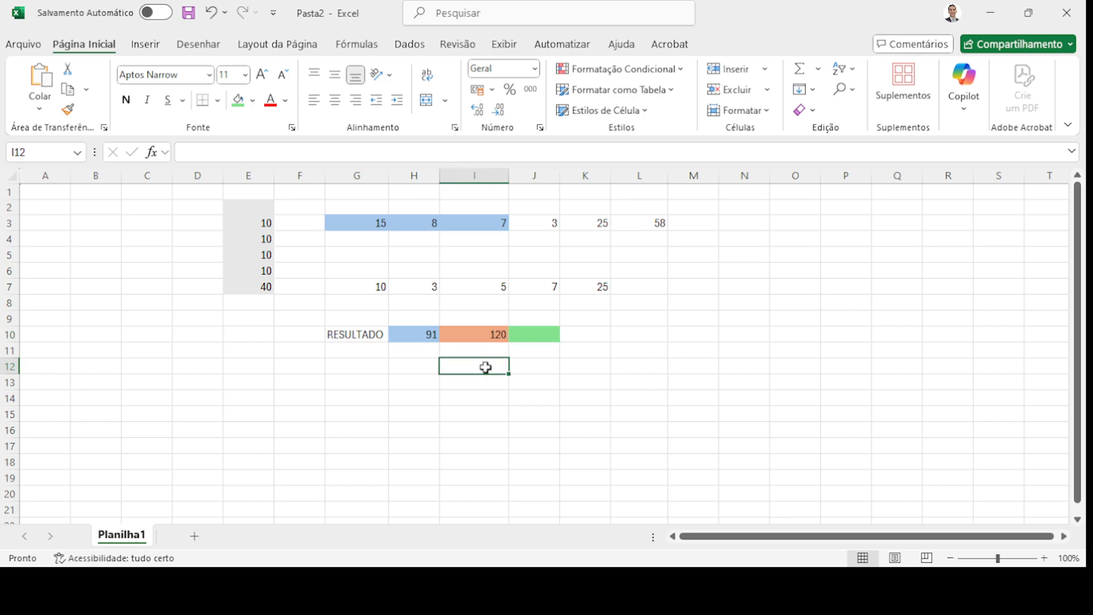
left_click(546, 334)
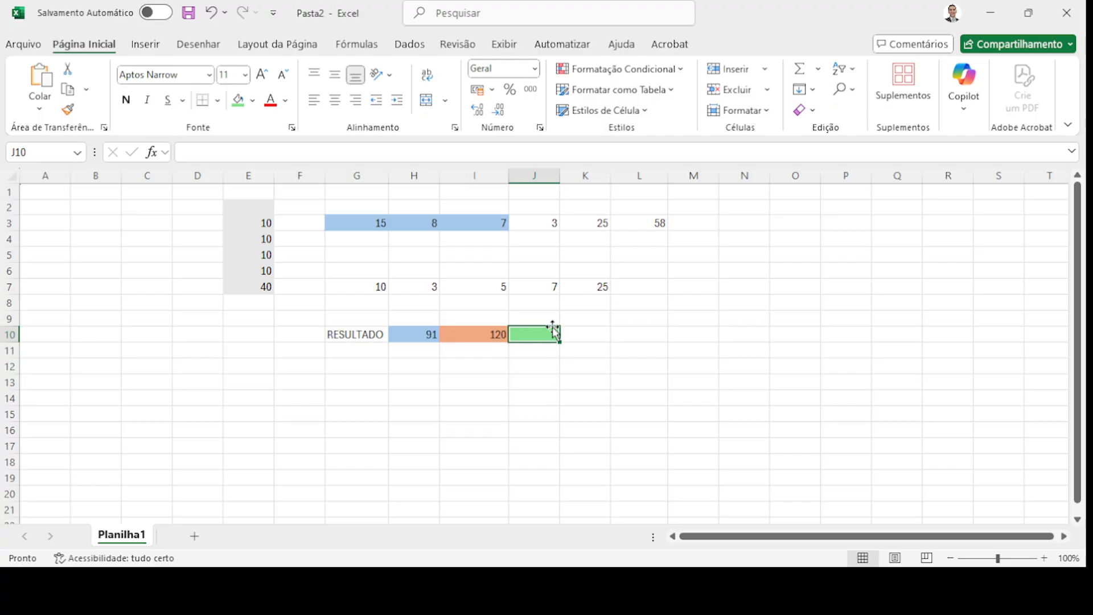
- Begin J10's formula as =E3+E4+E5+E6+E7 by clicking each cell
left_click(250, 149)
type("=")
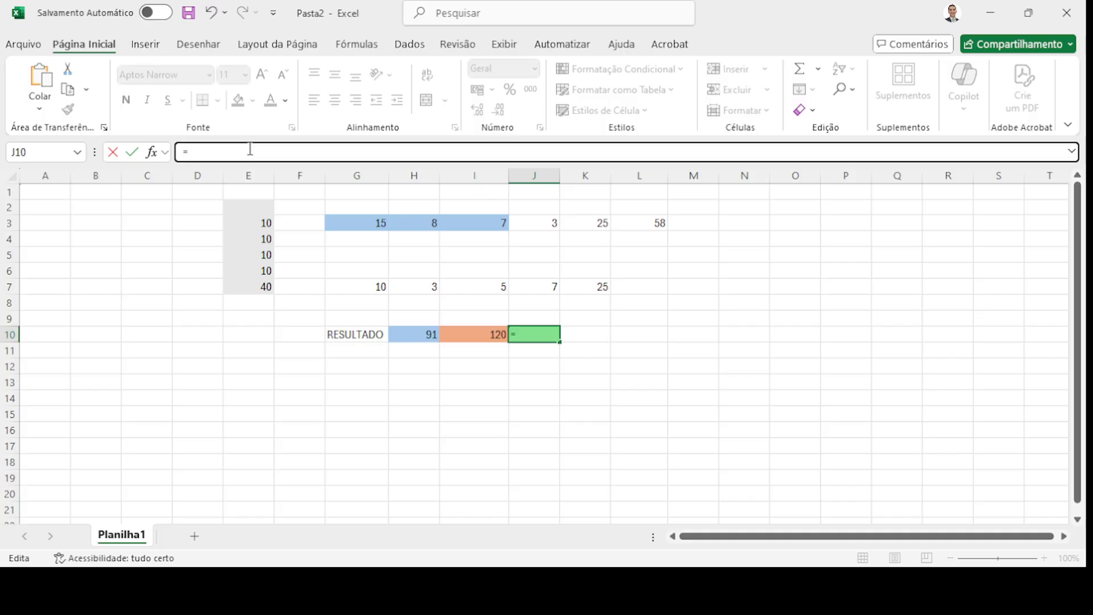
left_click(255, 223)
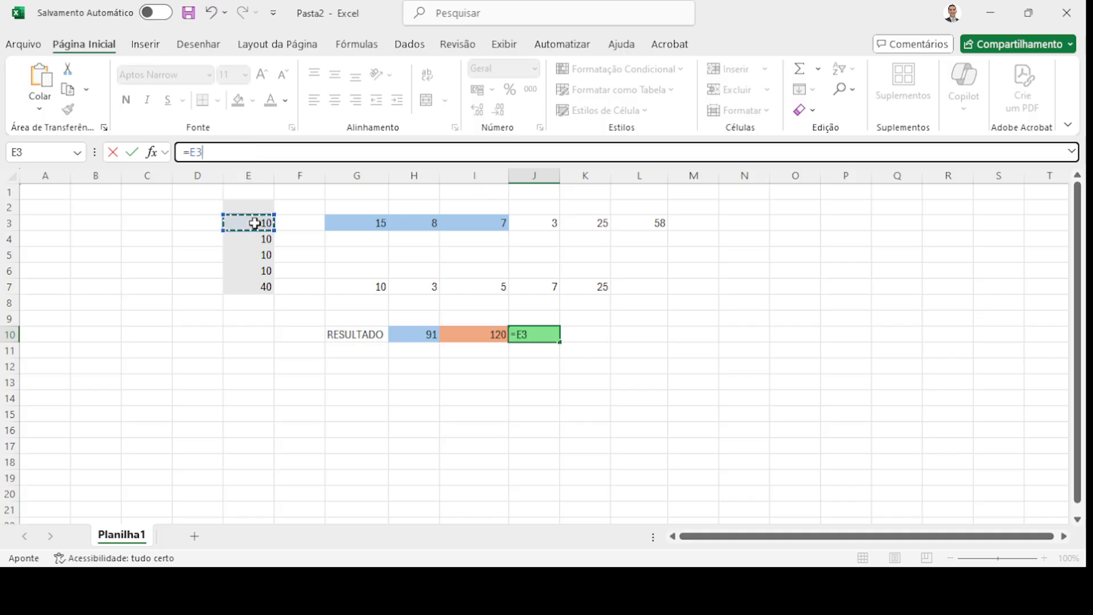
type("+")
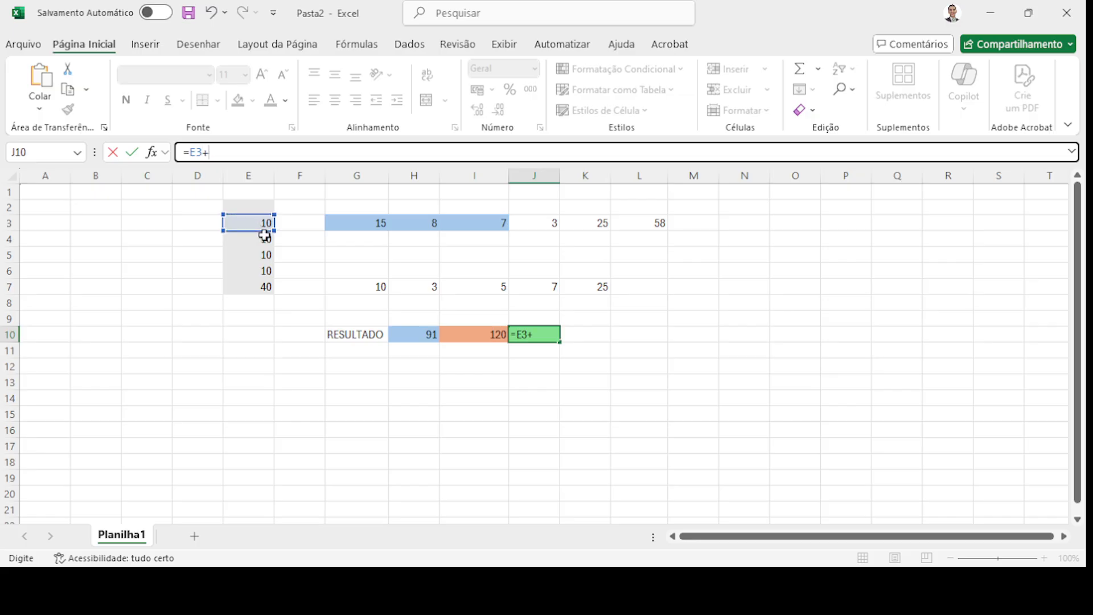
left_click(266, 239)
type("+")
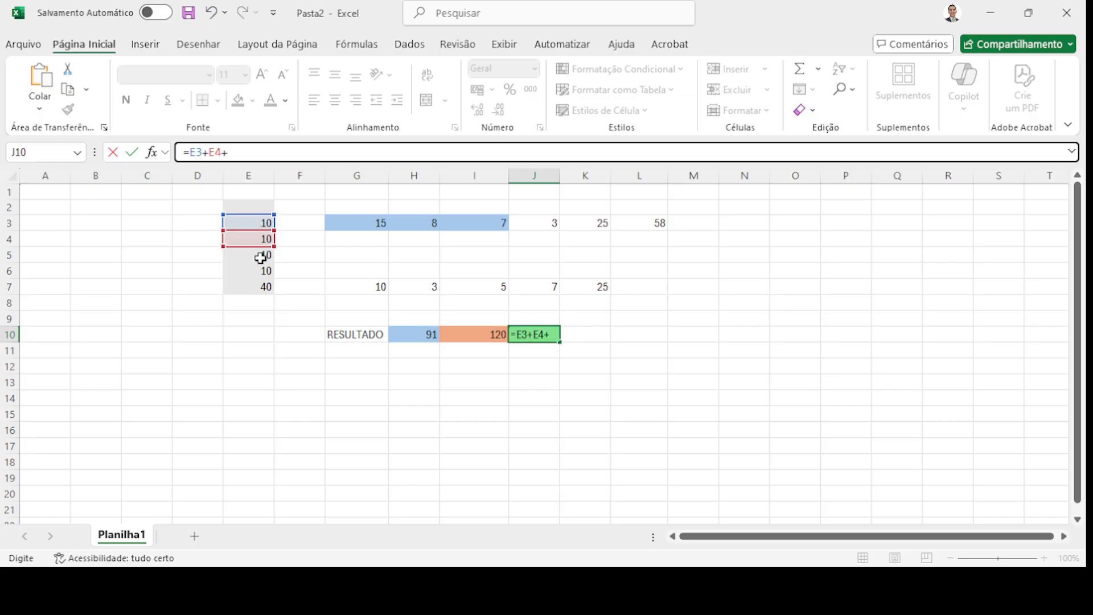
left_click(260, 255)
type("+")
left_click(259, 272)
type("+")
left_click(256, 289)
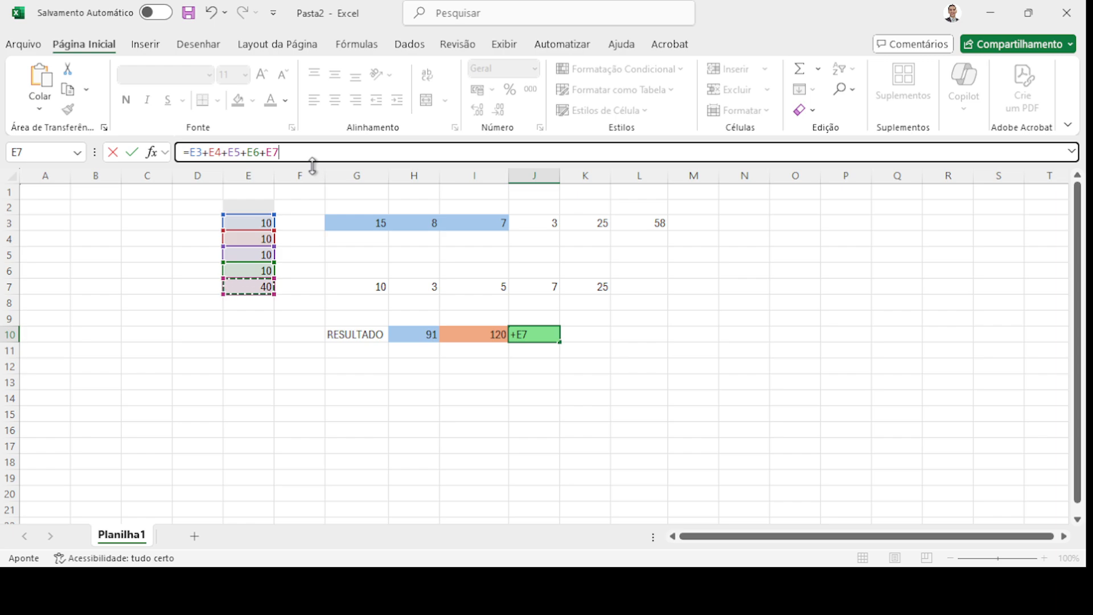
- Finish the formula with *G3-G7 and commit it, so J10 shows 630
type("*")
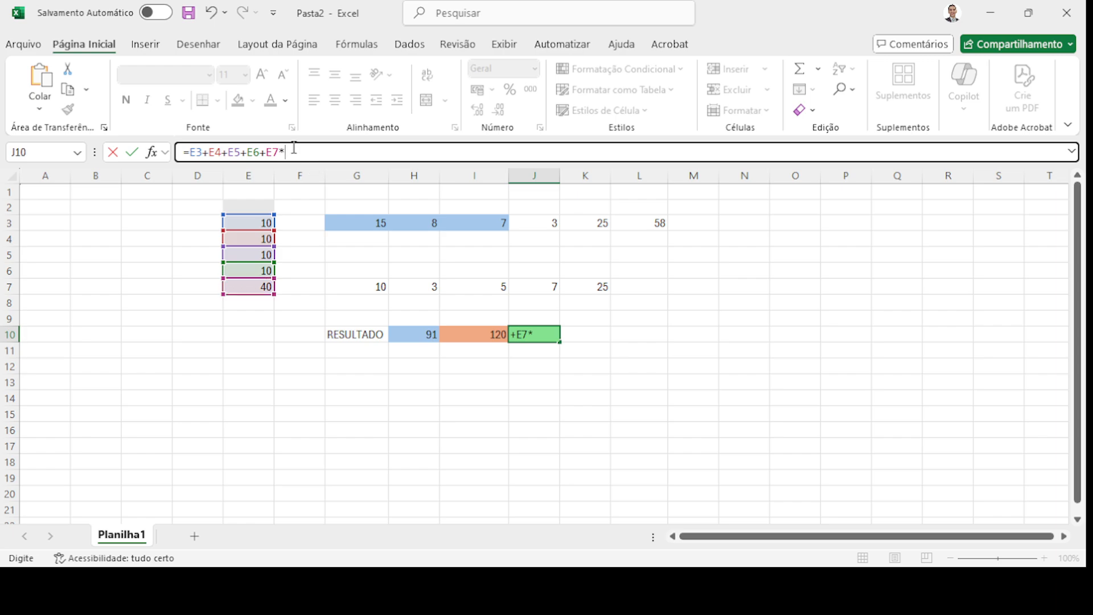
left_click(367, 223)
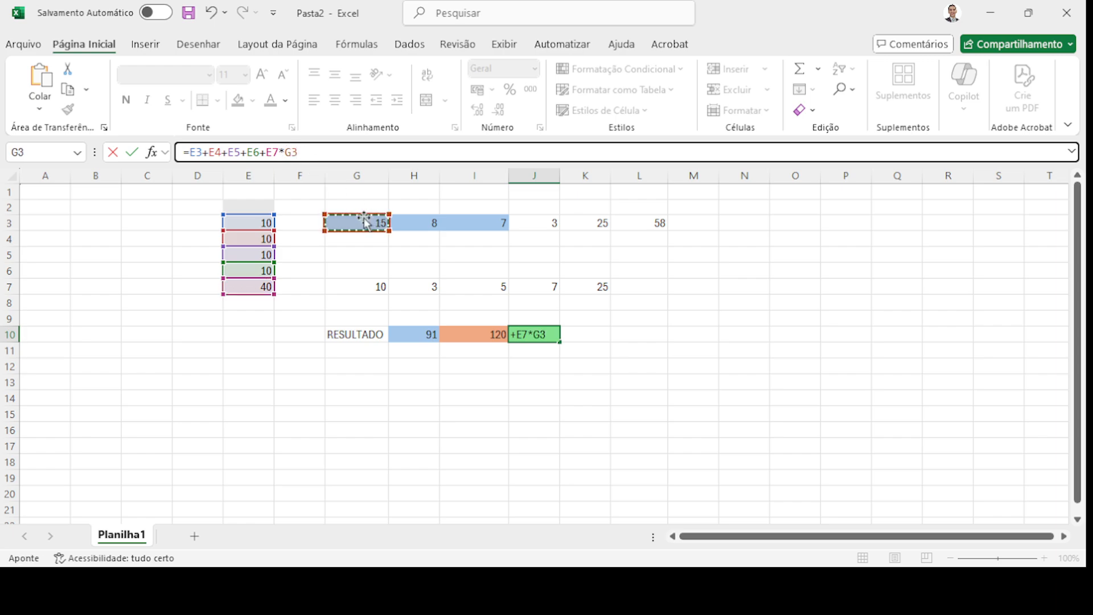
type("-")
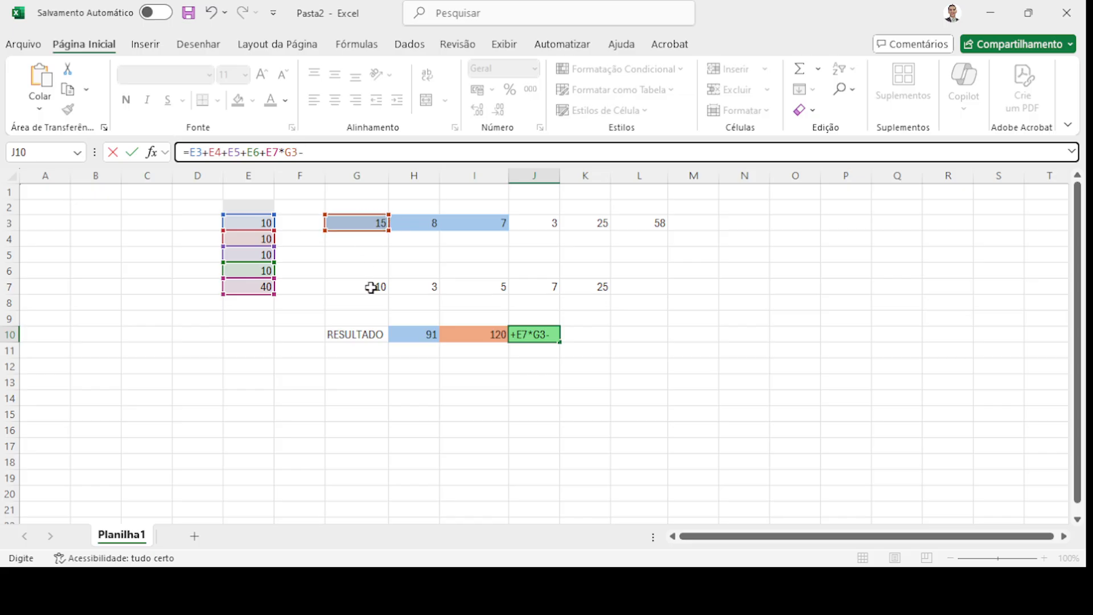
left_click(371, 287)
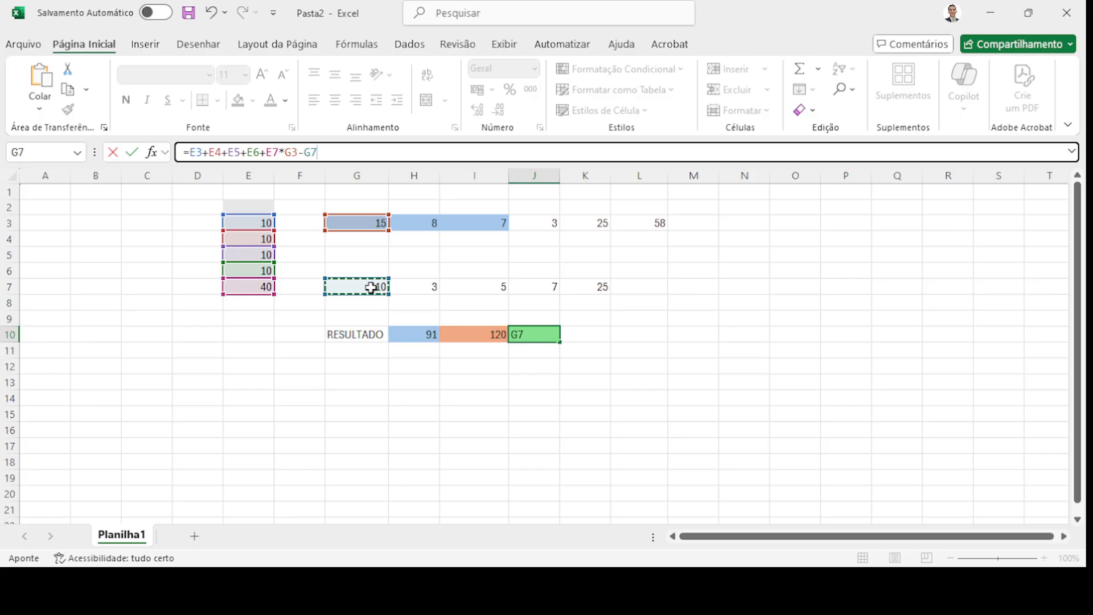
key("Return")
left_click(549, 332)
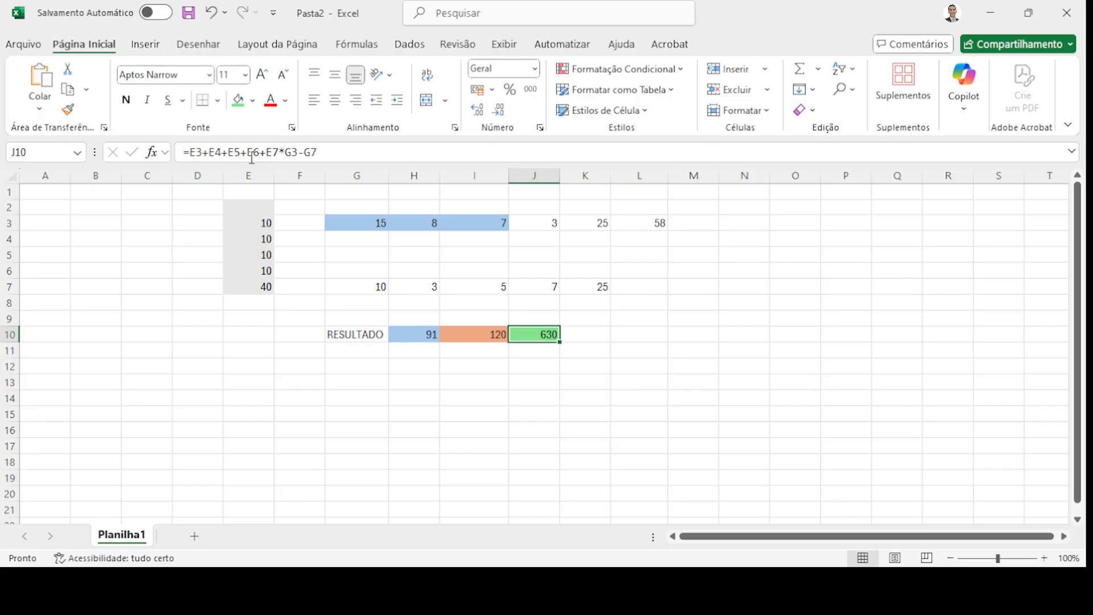
- Add parentheses around the E3–E7 sum and G3 in J10's formula
left_click_drag(192, 151, 281, 153)
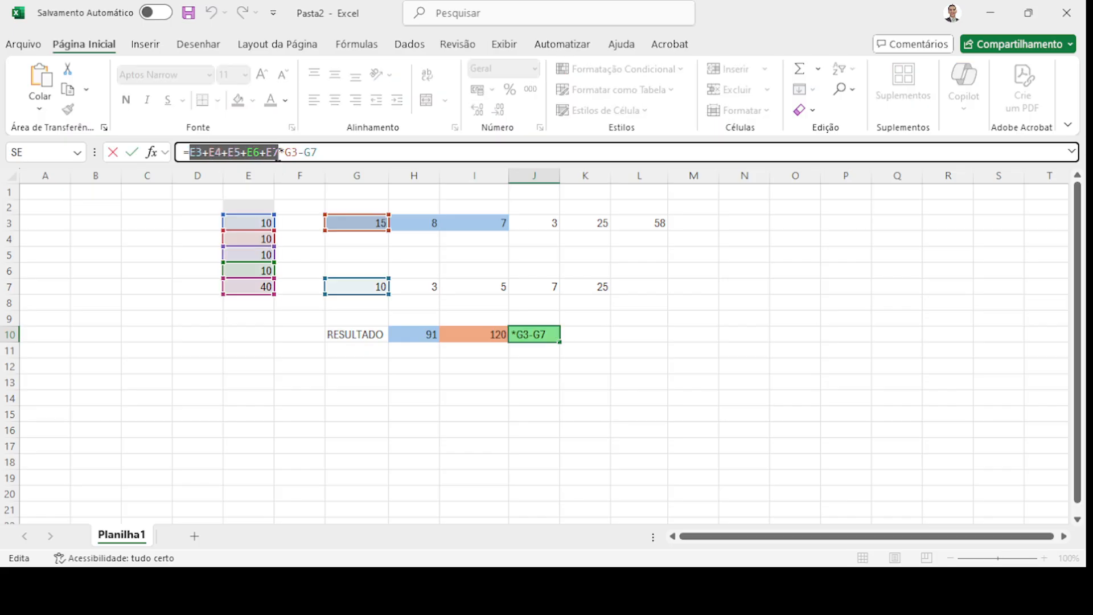
left_click(300, 152)
left_click_drag(300, 151, 269, 149)
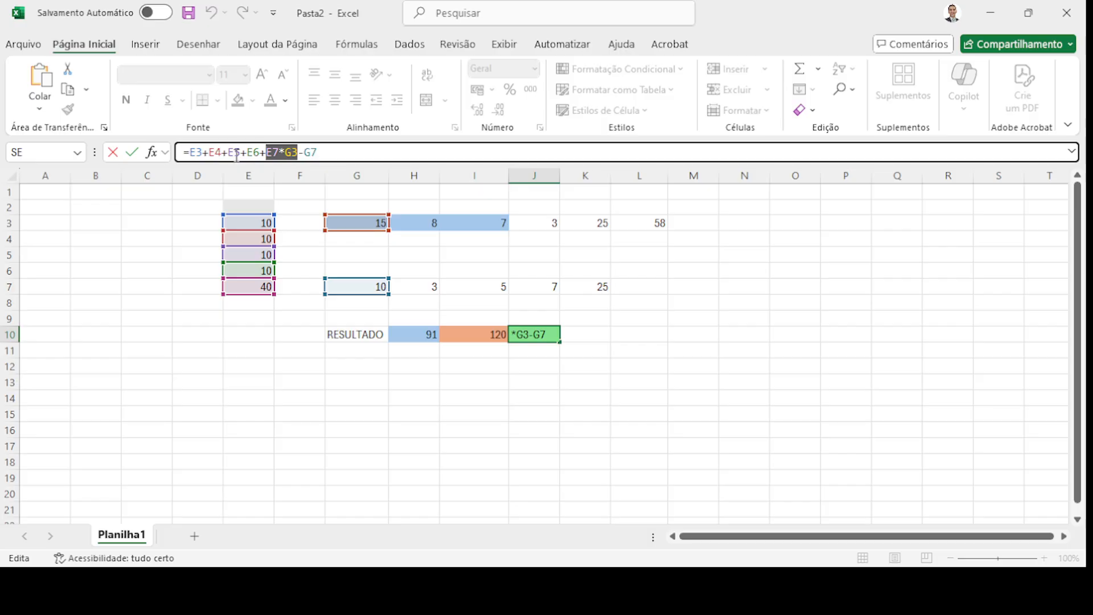
left_click(193, 152)
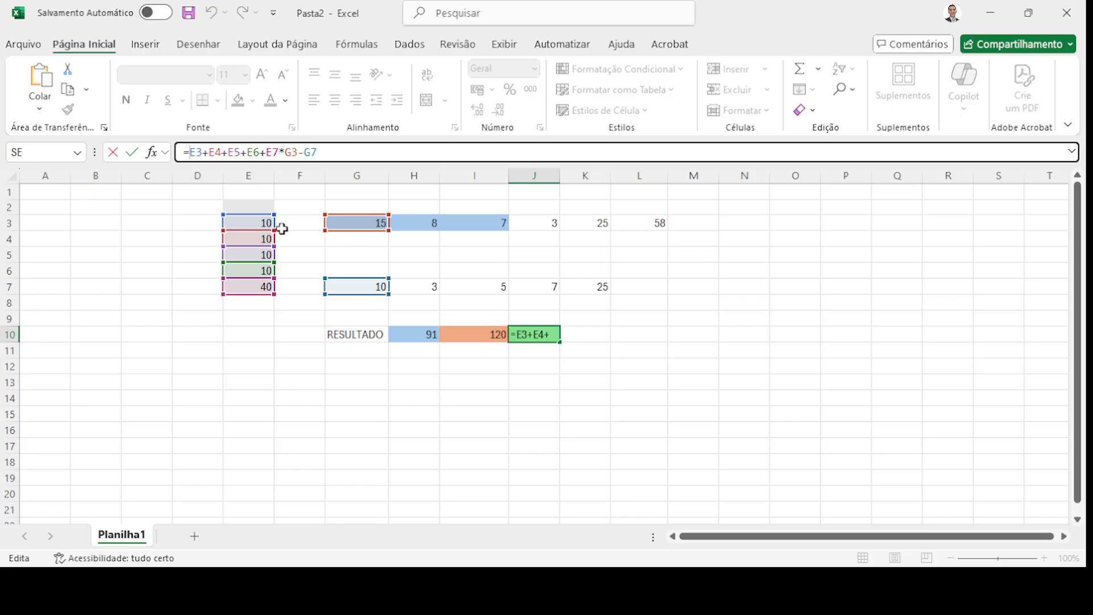
type("(")
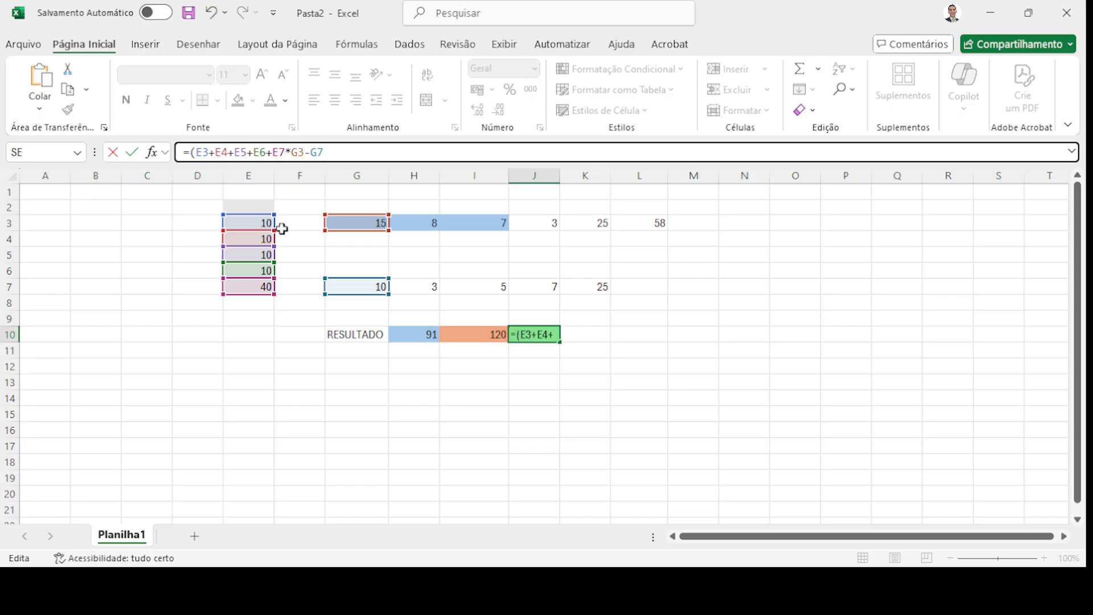
left_click(286, 152)
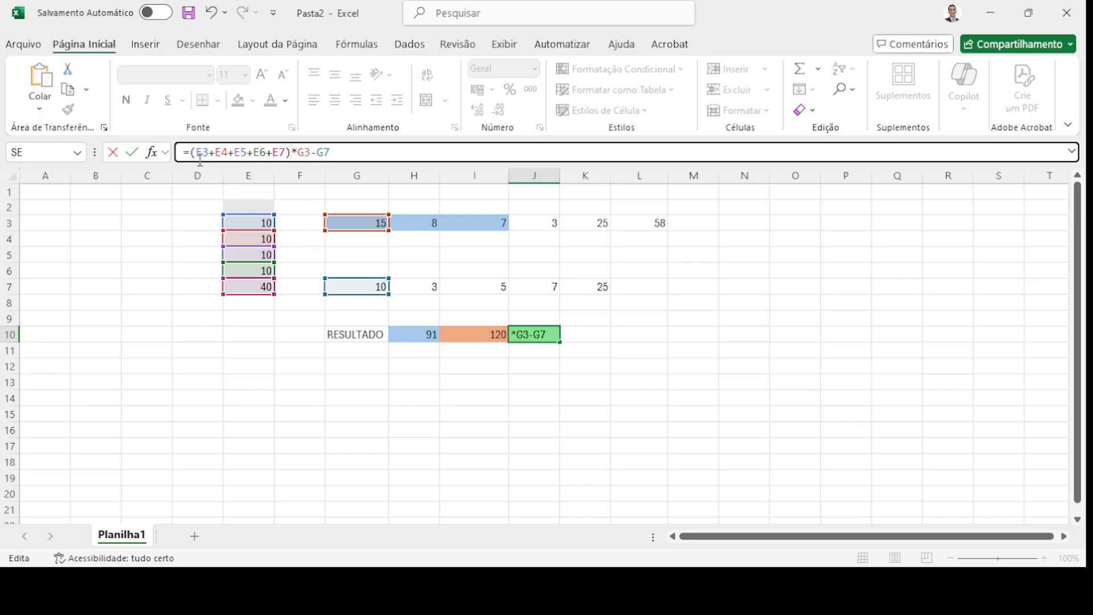
double_click(306, 151)
left_click(312, 152)
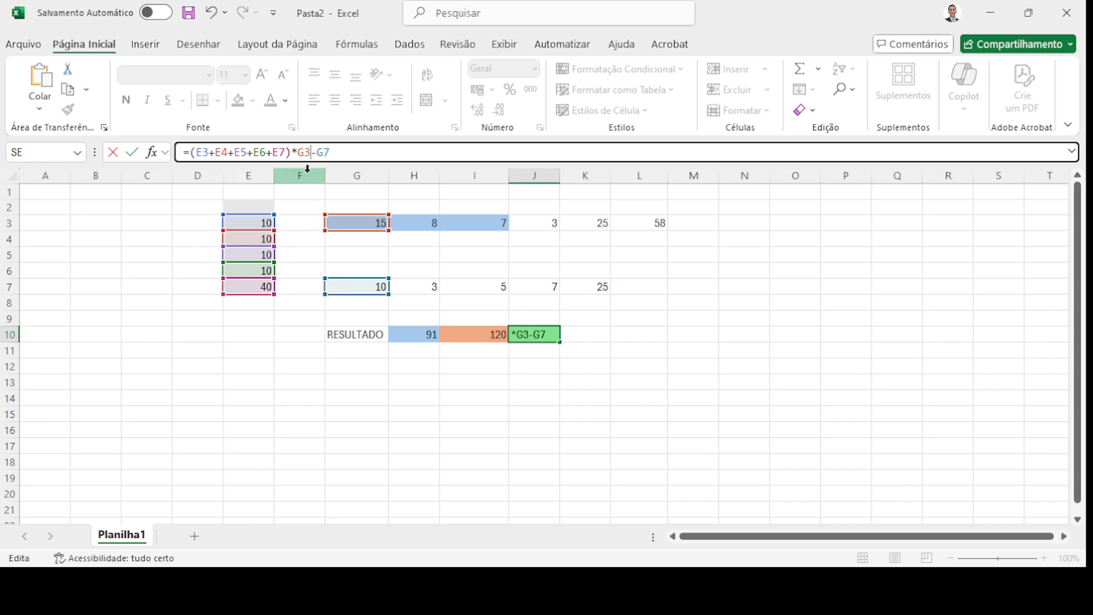
type(")")
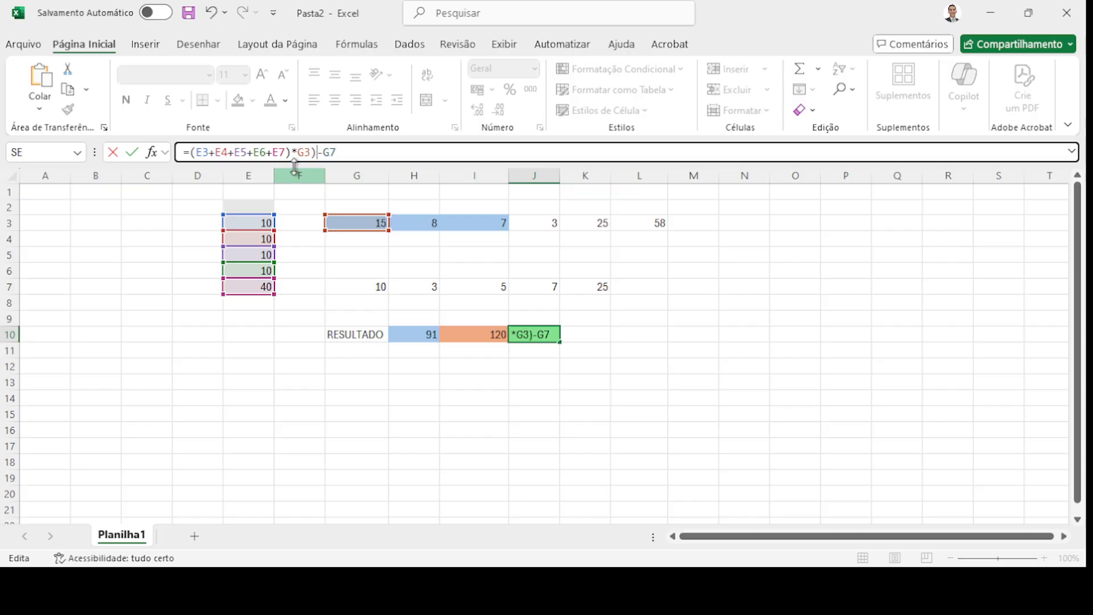
- Add an outer bracket after '=' and commit =((E3+E4+E5+E6+E7)*G3)-G7, showing 1190
left_click(190, 152)
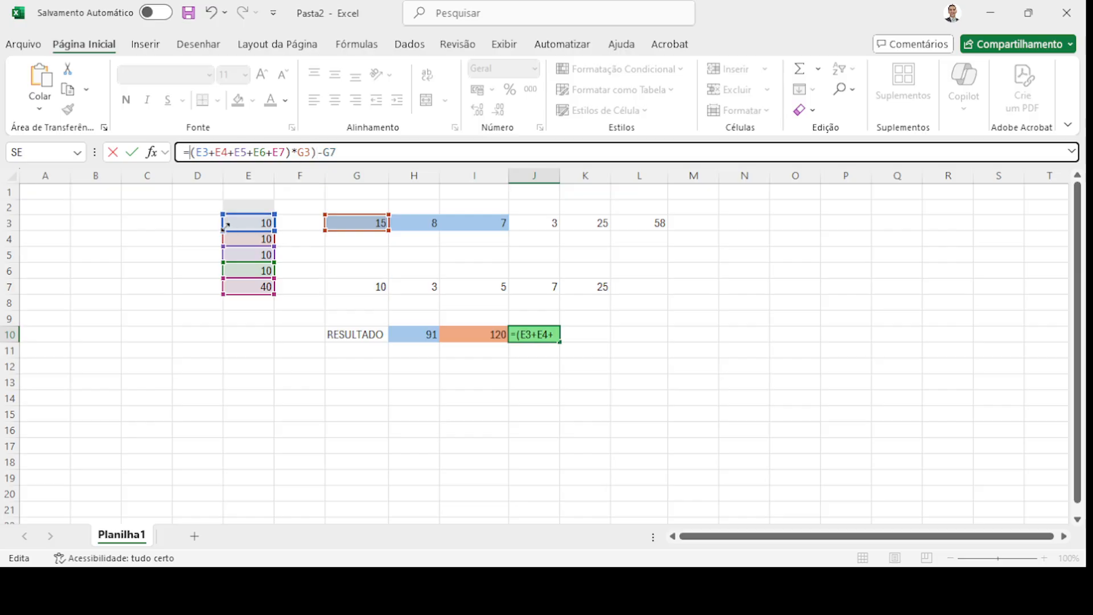
type("(")
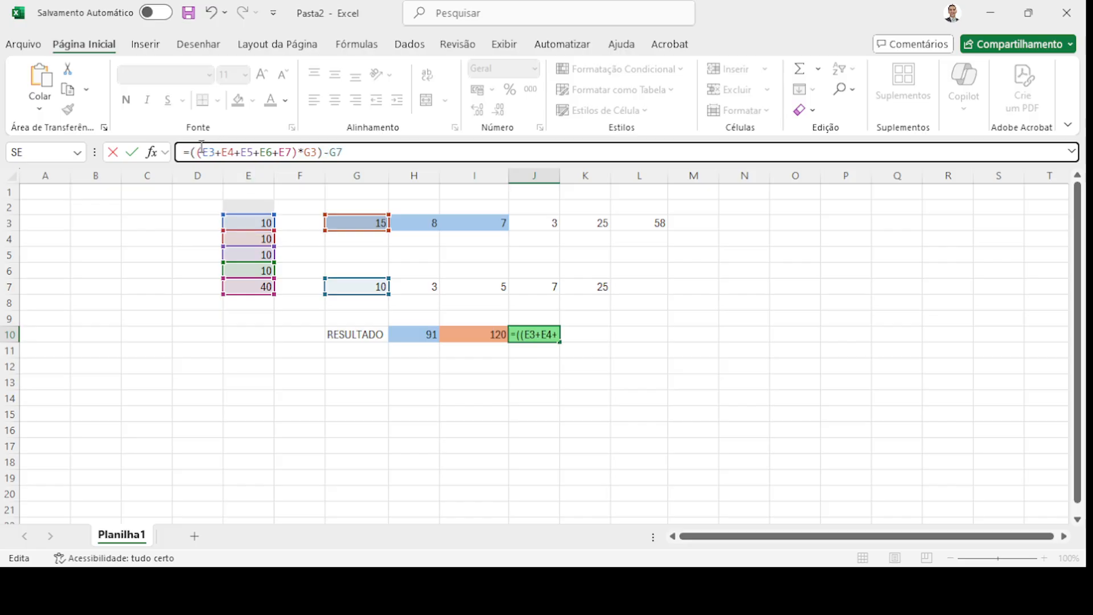
left_click_drag(198, 153, 293, 160)
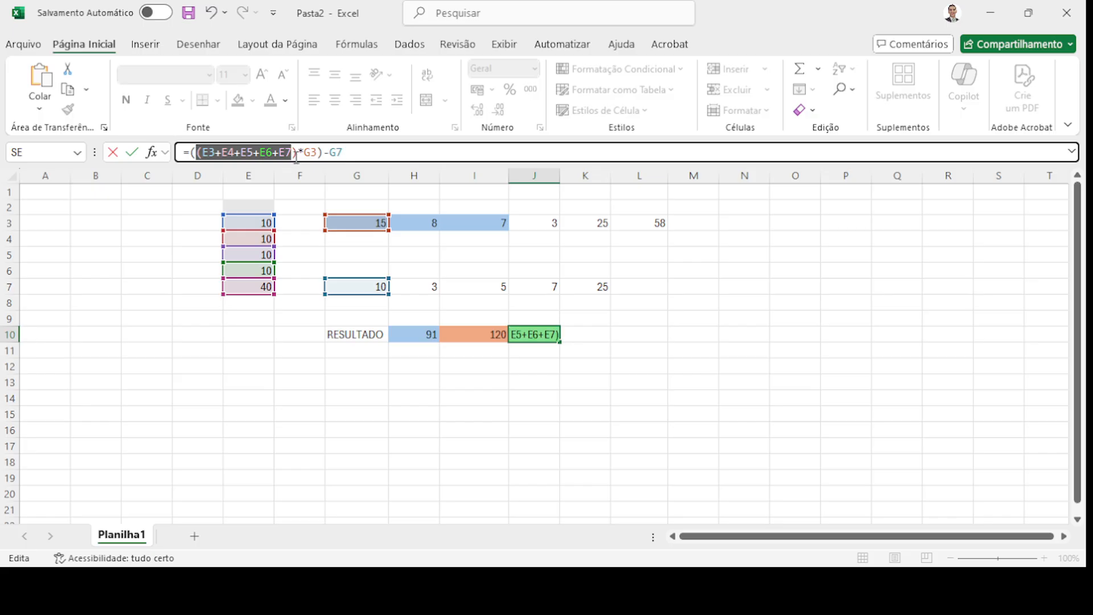
double_click(311, 153)
left_click_drag(311, 153, 196, 153)
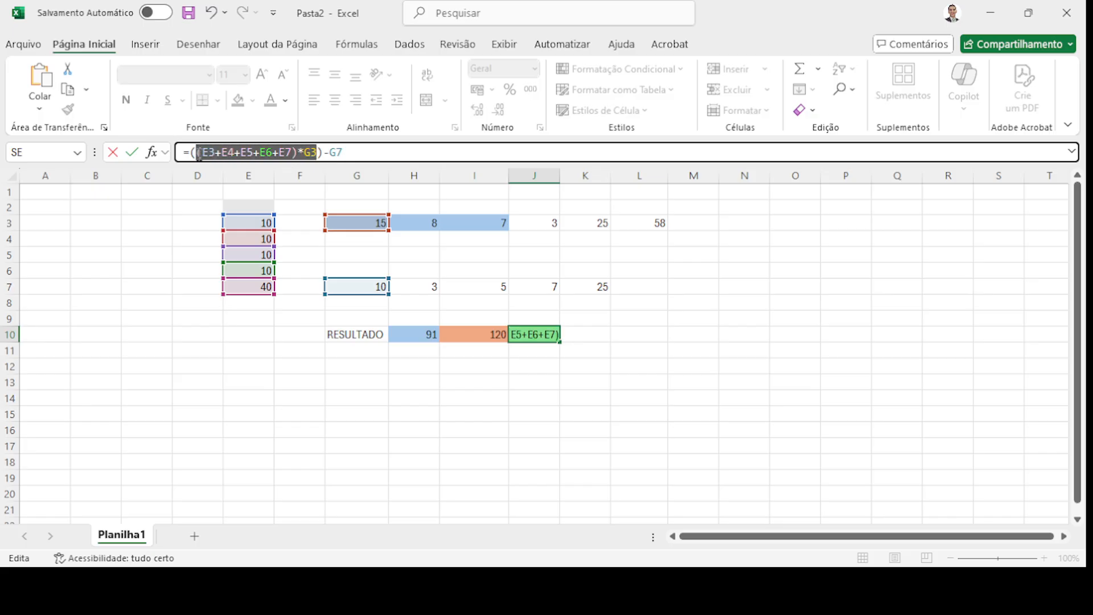
left_click(363, 148)
key("Return")
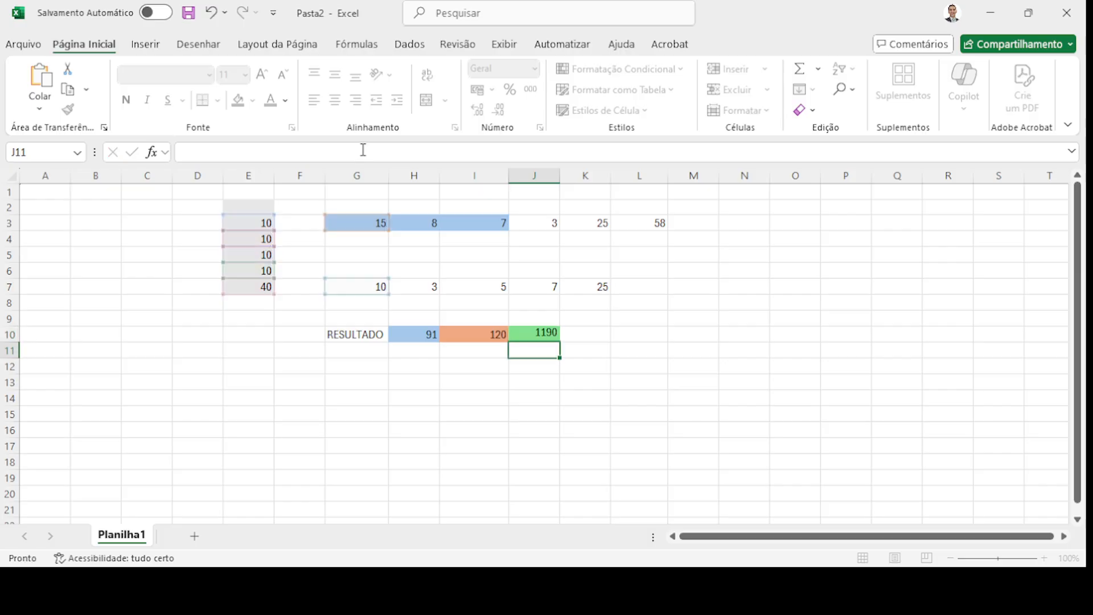
- Append /K3 to the end of J10's formula
left_click(539, 332)
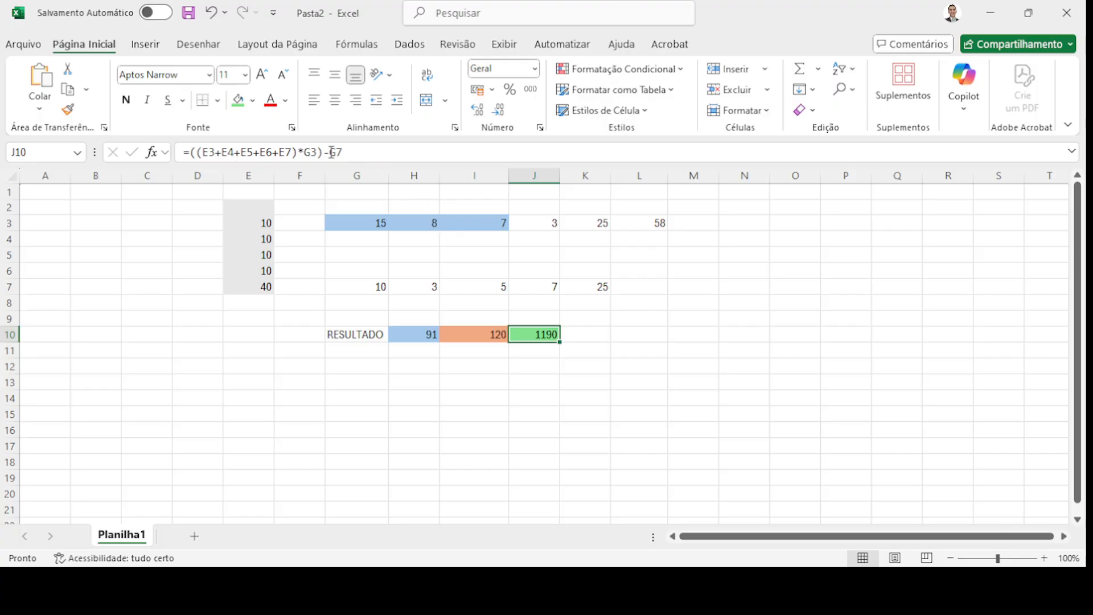
left_click(406, 151)
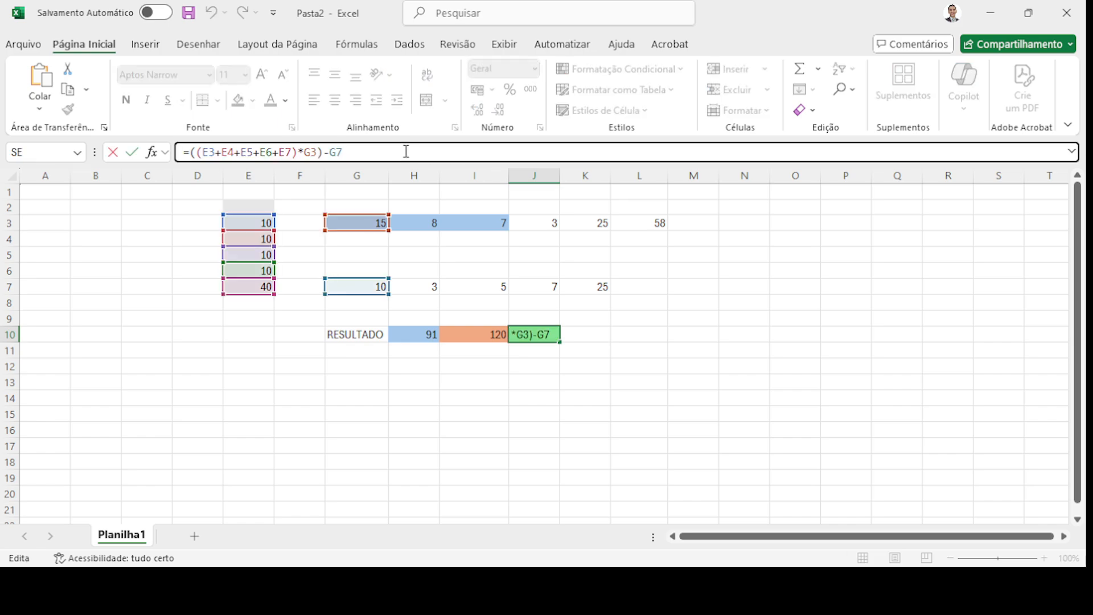
type("/K3")
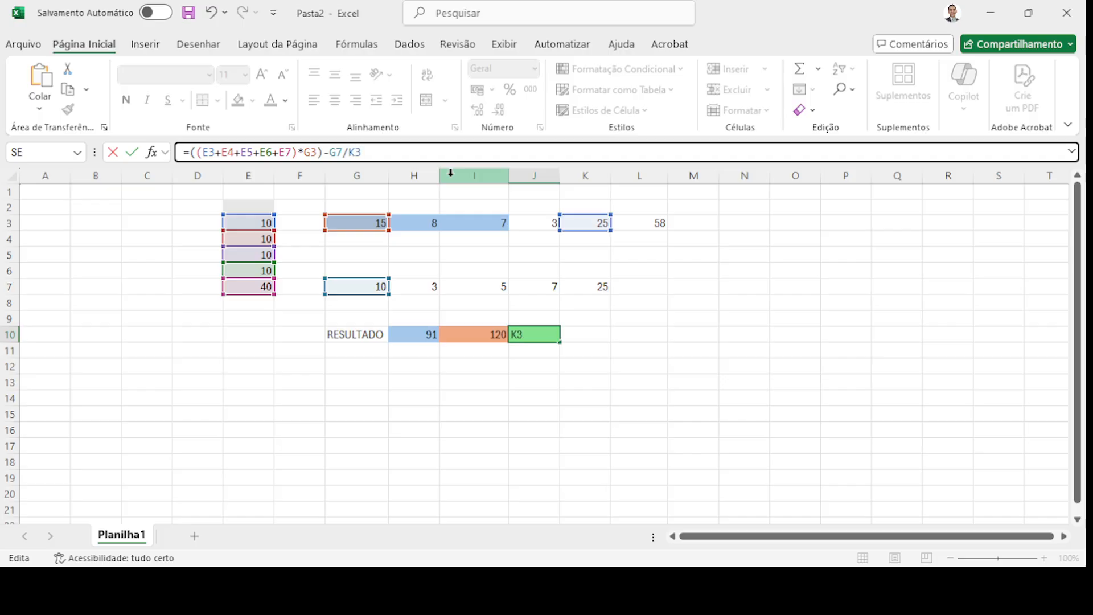
key("Return")
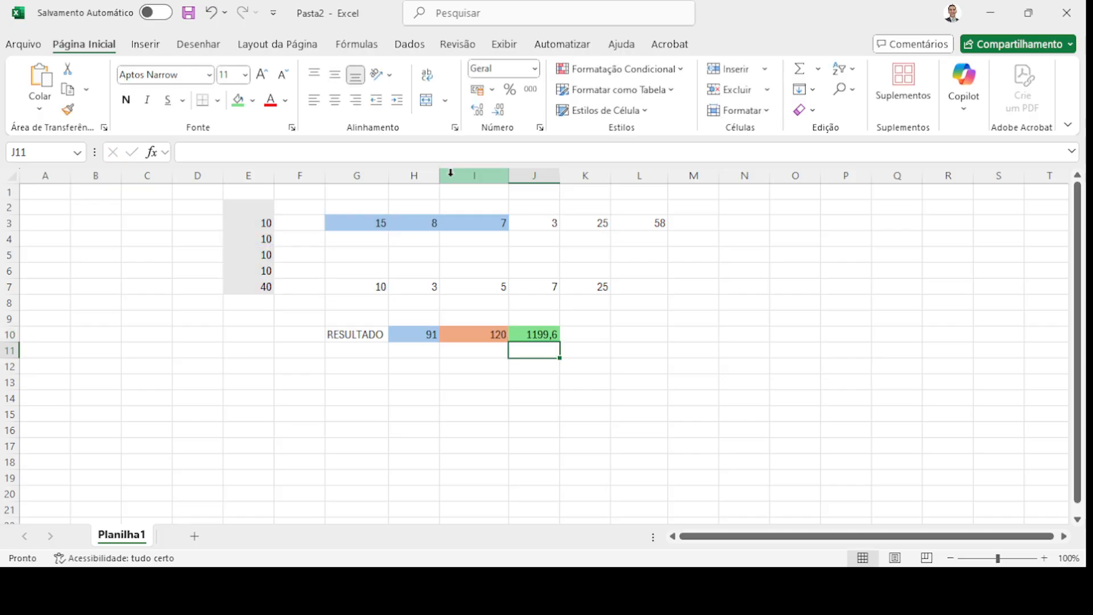
- Bracket the whole expression so J10 reads =(((E3+E4+E5+E6+E7)*G3)-G7)/K3, showing 47,6
left_click(522, 324)
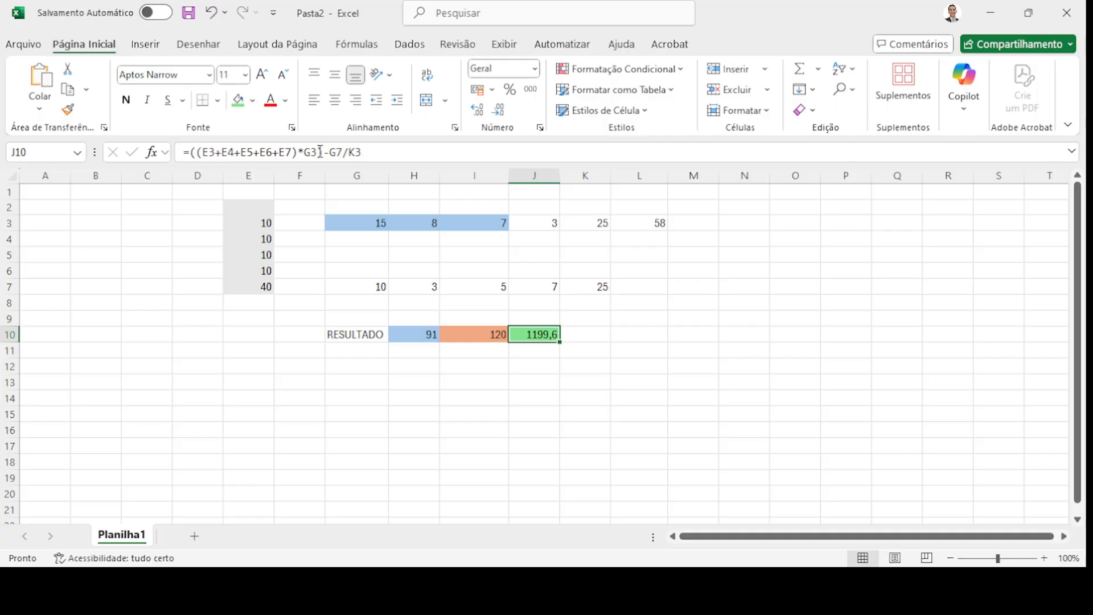
left_click(343, 152)
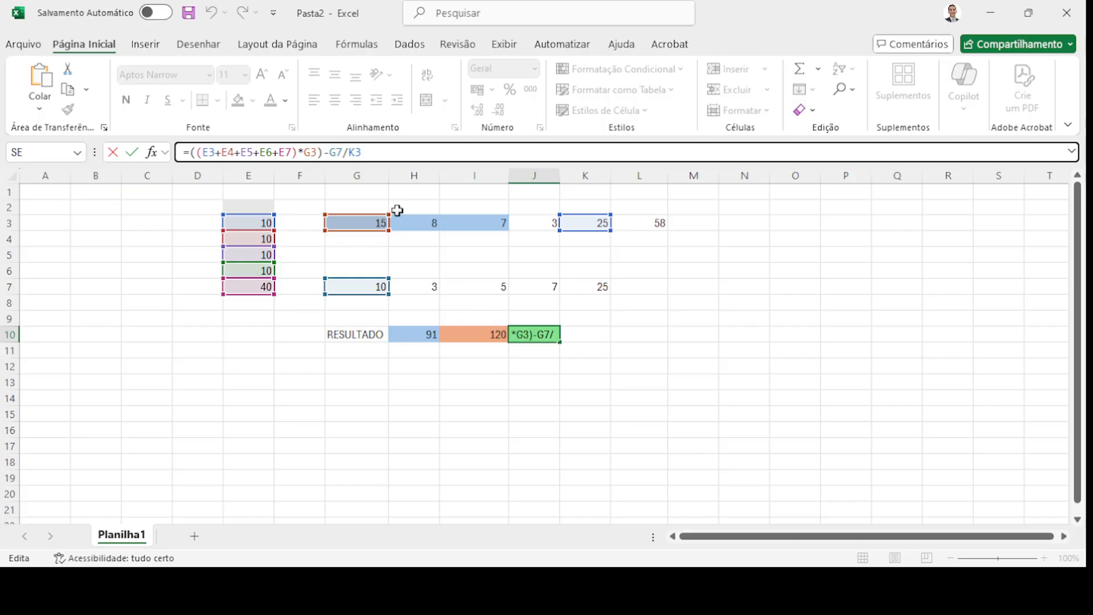
left_click_drag(362, 152, 333, 152)
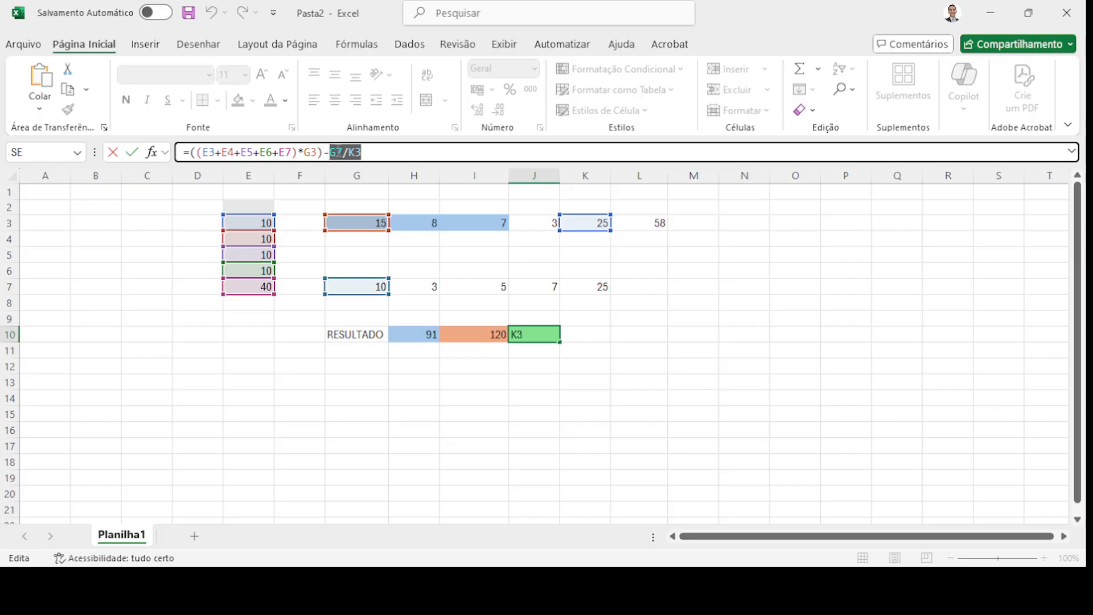
left_click(342, 152)
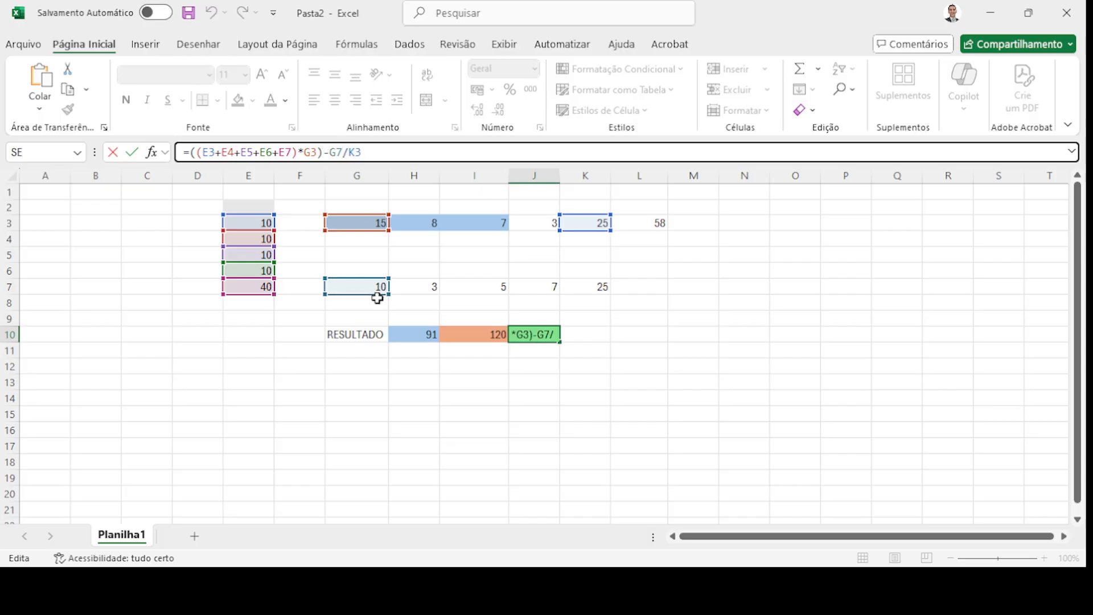
type(")")
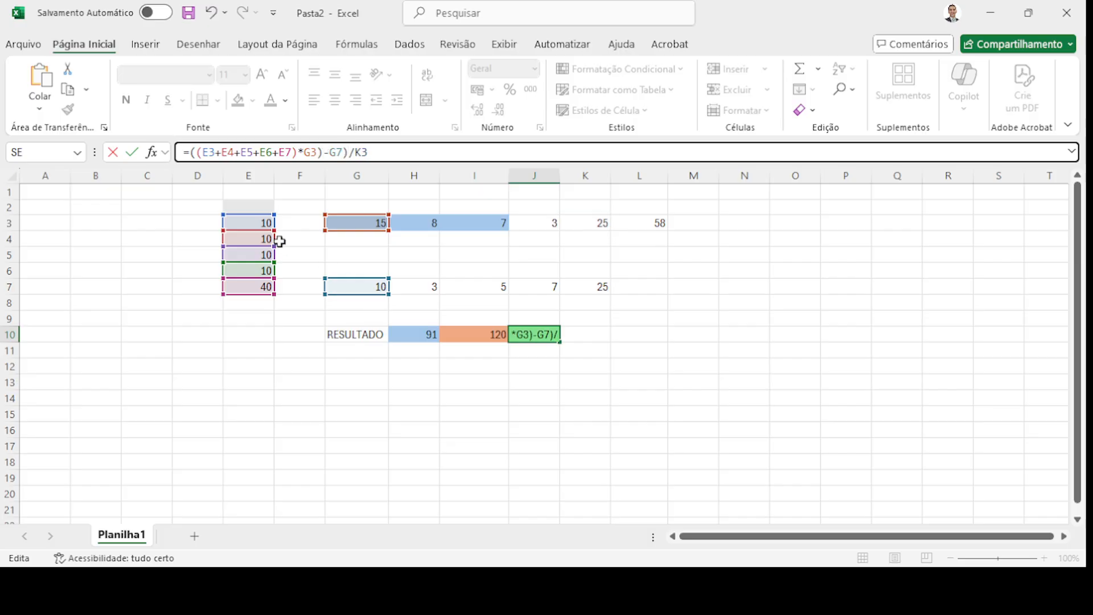
left_click(195, 152)
type("(")
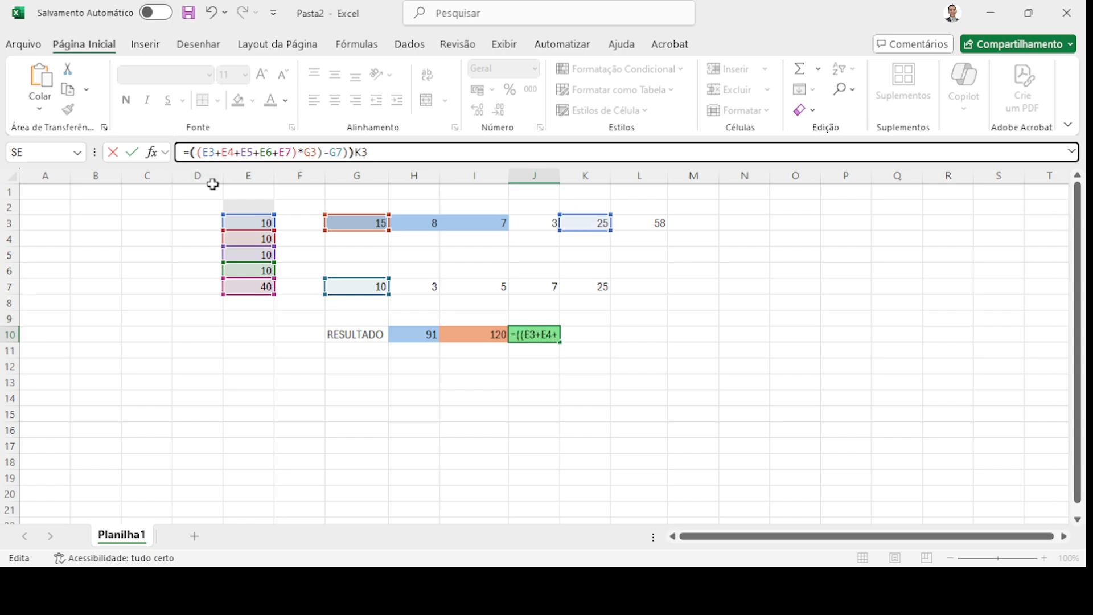
key("Return")
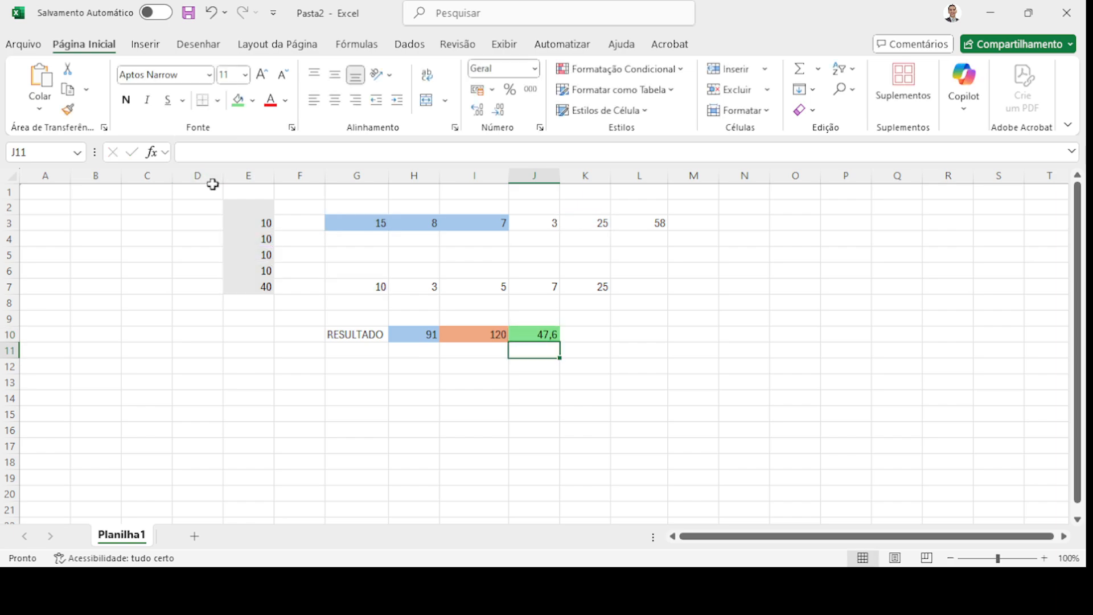
left_click(527, 334)
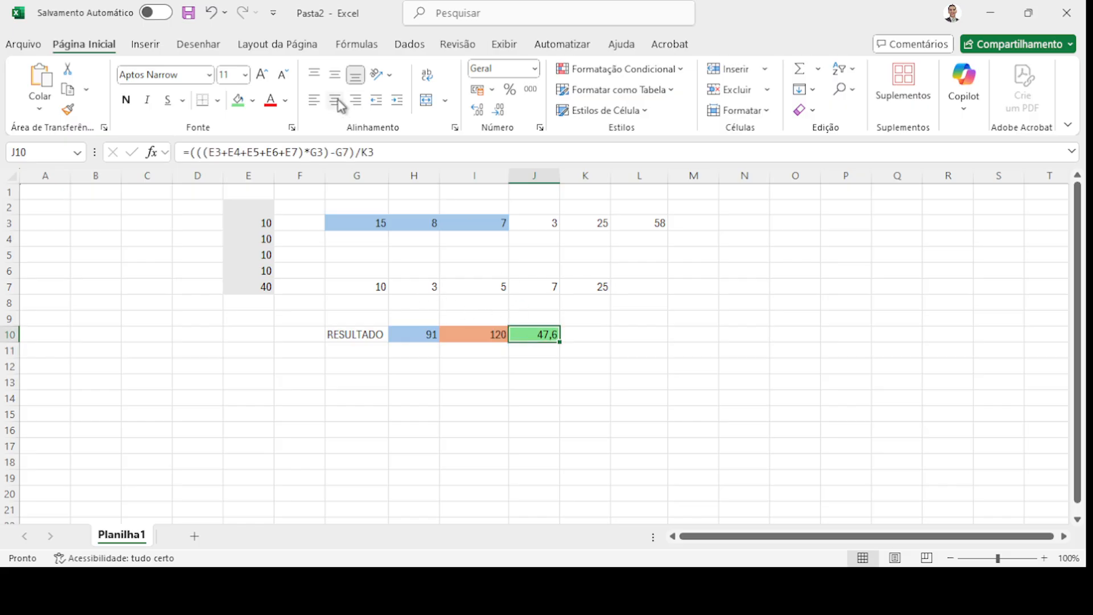
left_click_drag(355, 152, 204, 149)
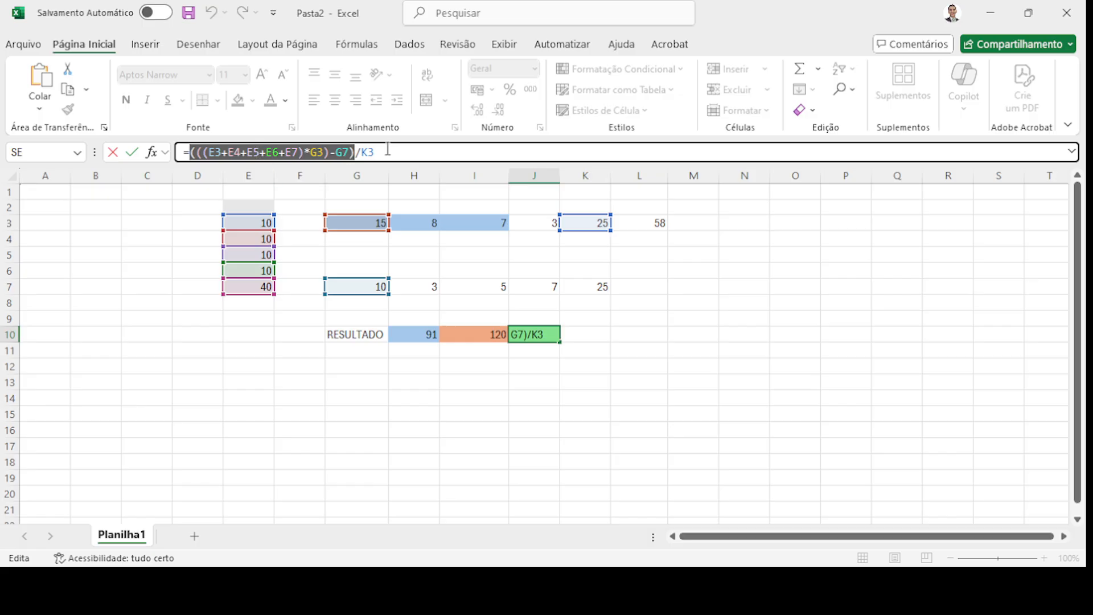
left_click(210, 151)
left_click_drag(207, 151, 304, 152)
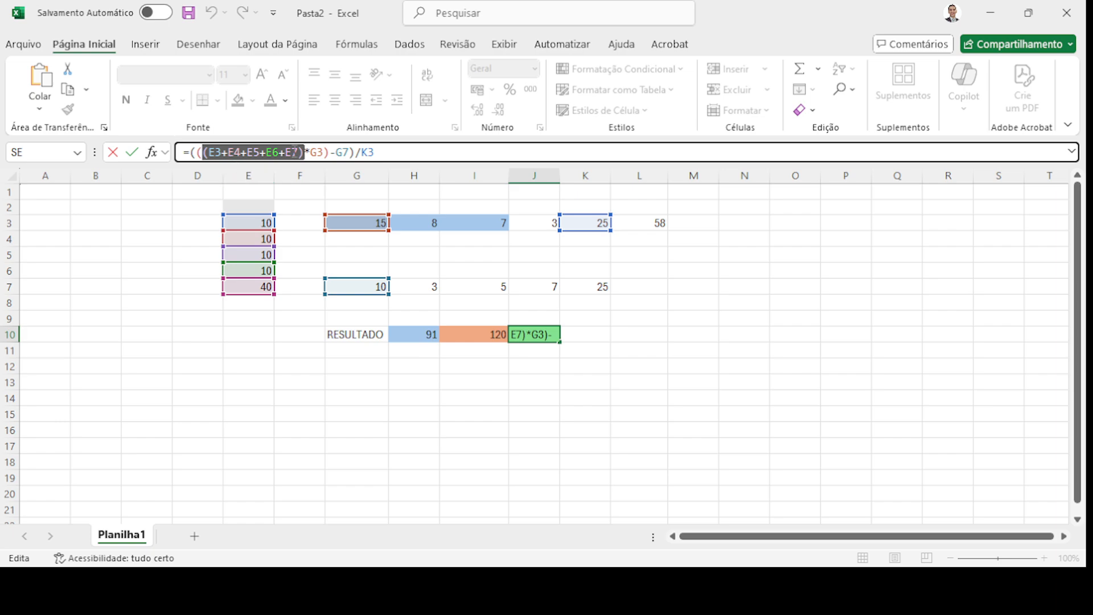
left_click_drag(324, 152, 351, 152)
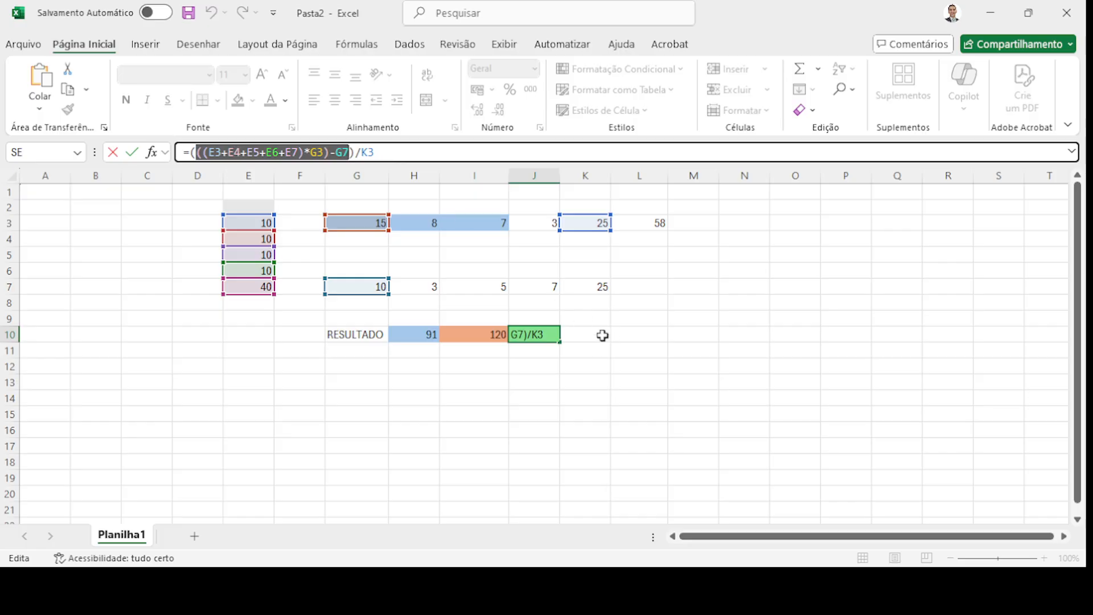
key("ctrl+Return")
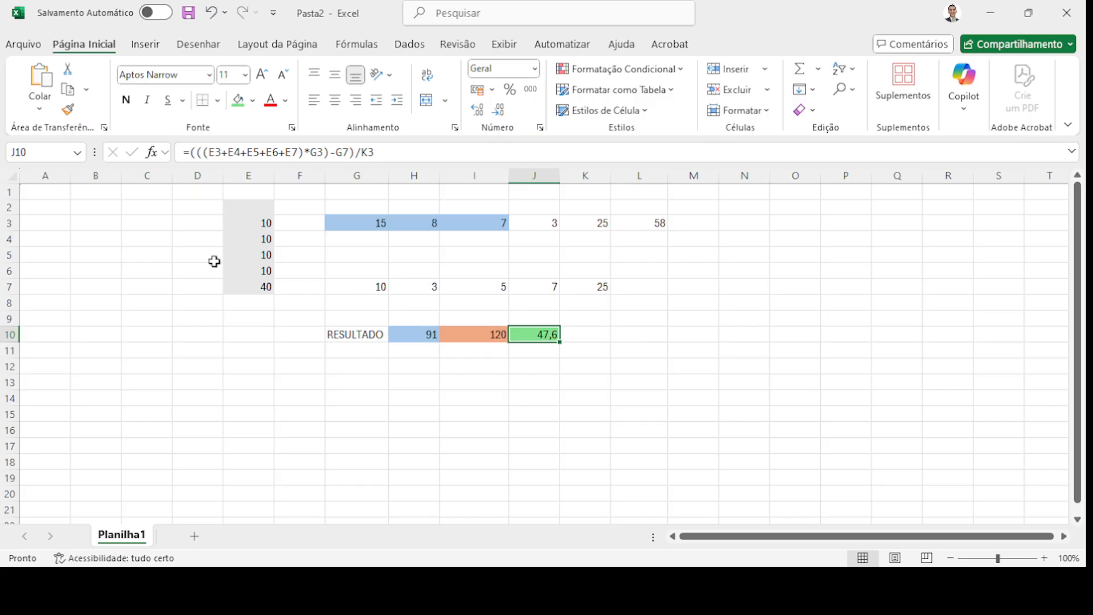
left_click(103, 208)
- Enter =B2+B3+B4+B5+B6 in B9, which shows 0
left_click_drag(103, 207, 98, 278)
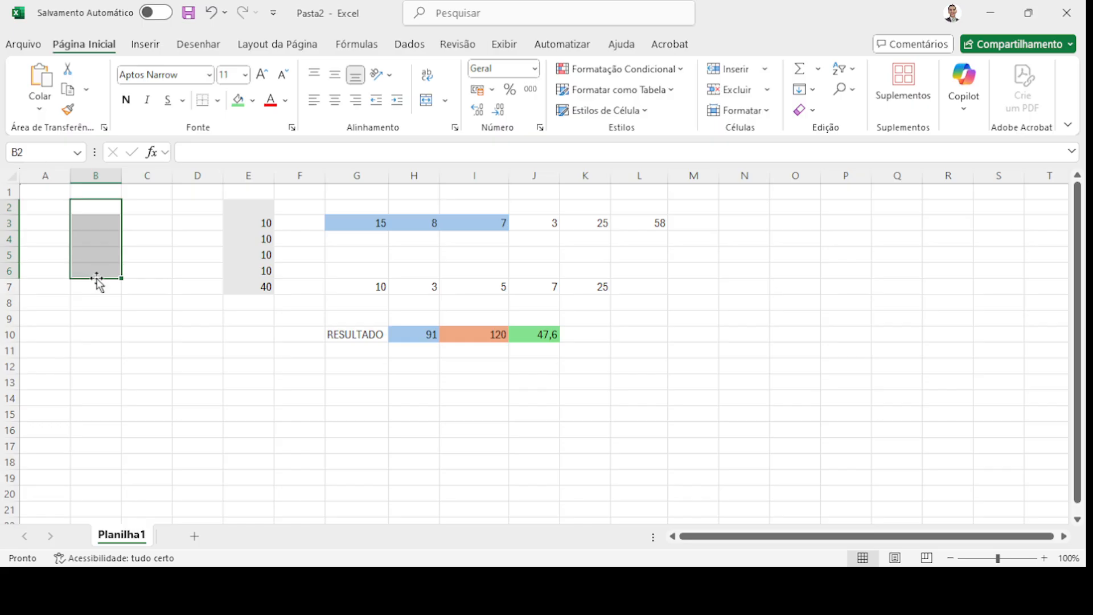
left_click(103, 316)
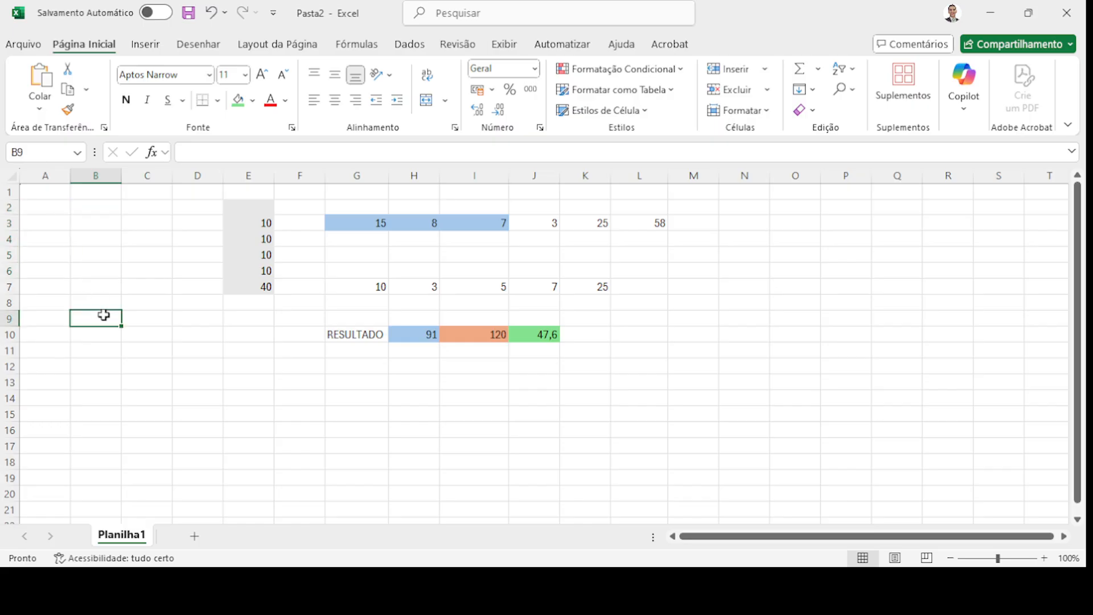
left_click(203, 150)
type("=")
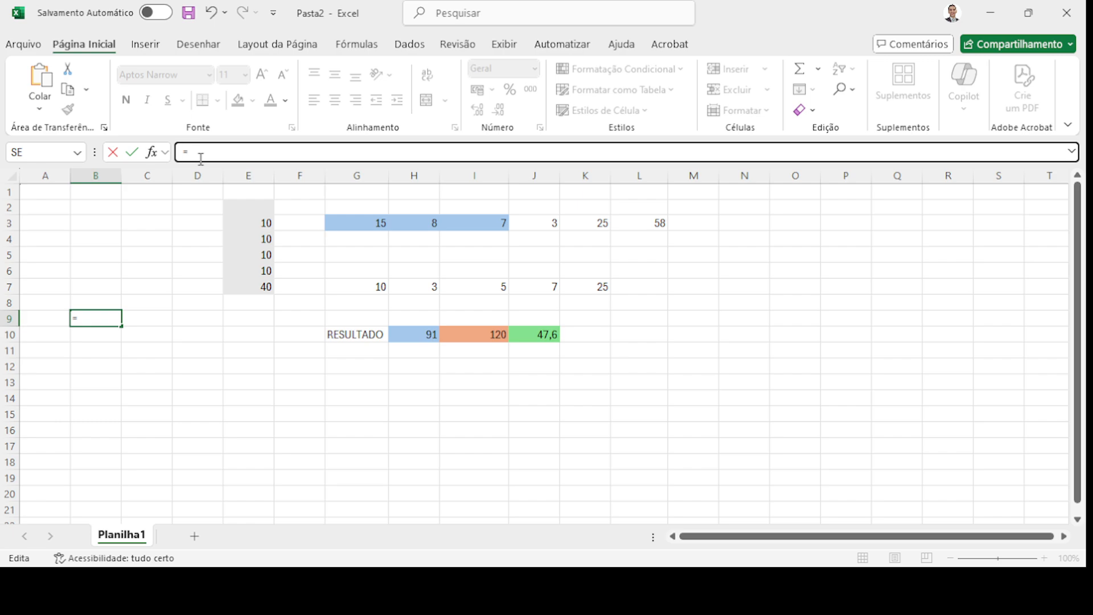
type("B2+")
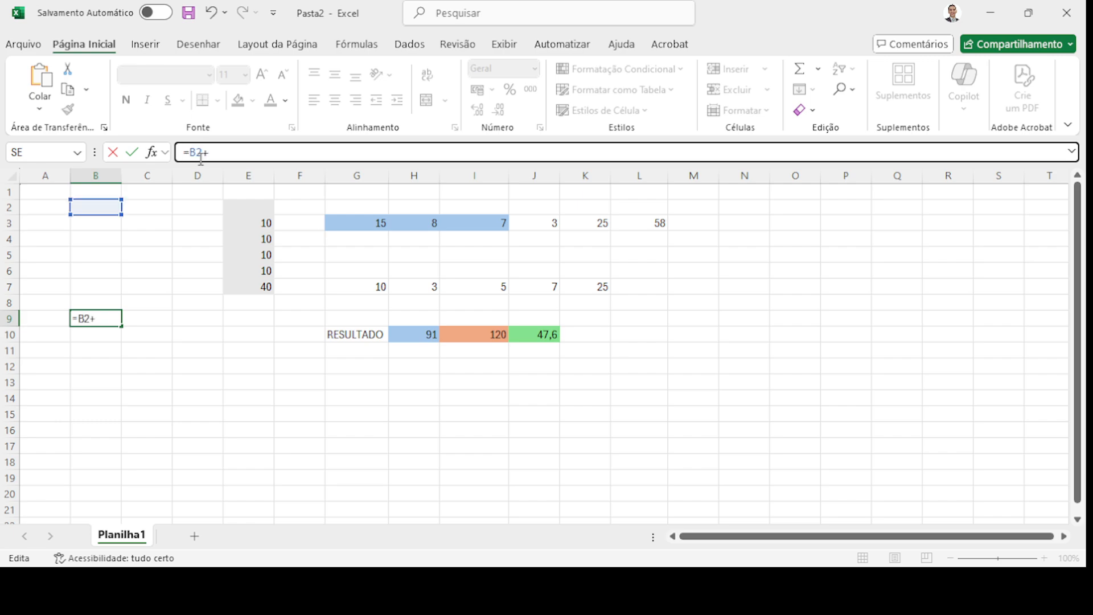
type("B3+B4")
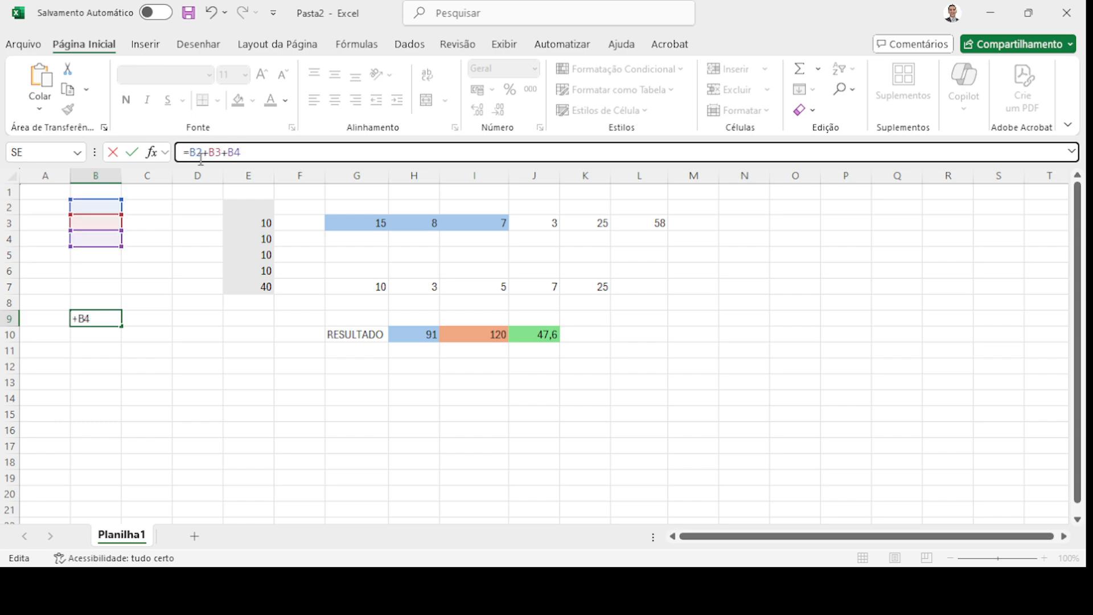
type("+B5+B6")
key("Return")
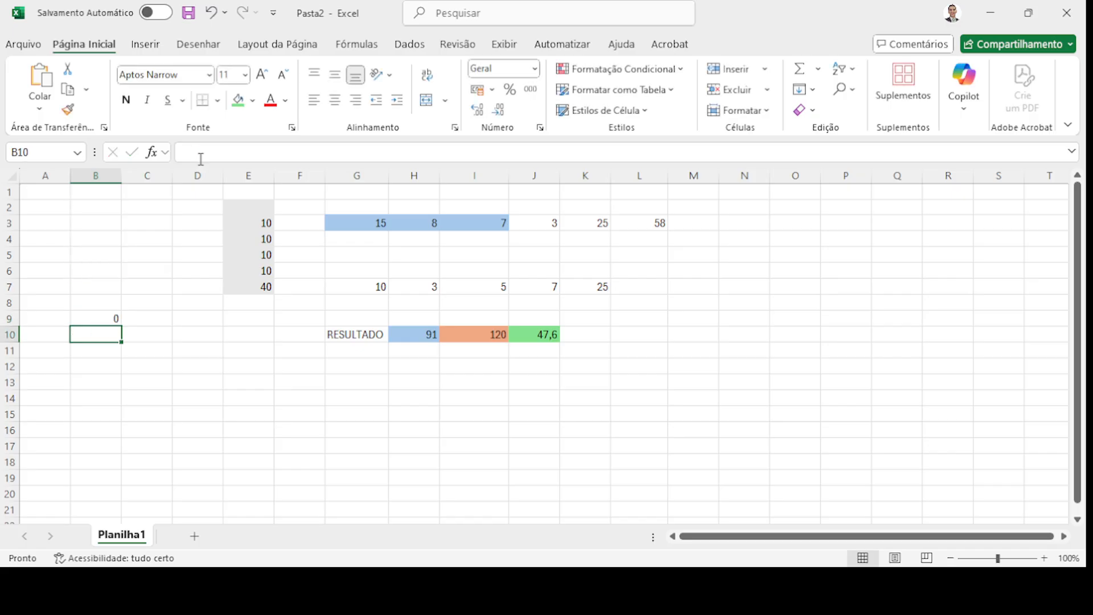
left_click(94, 322)
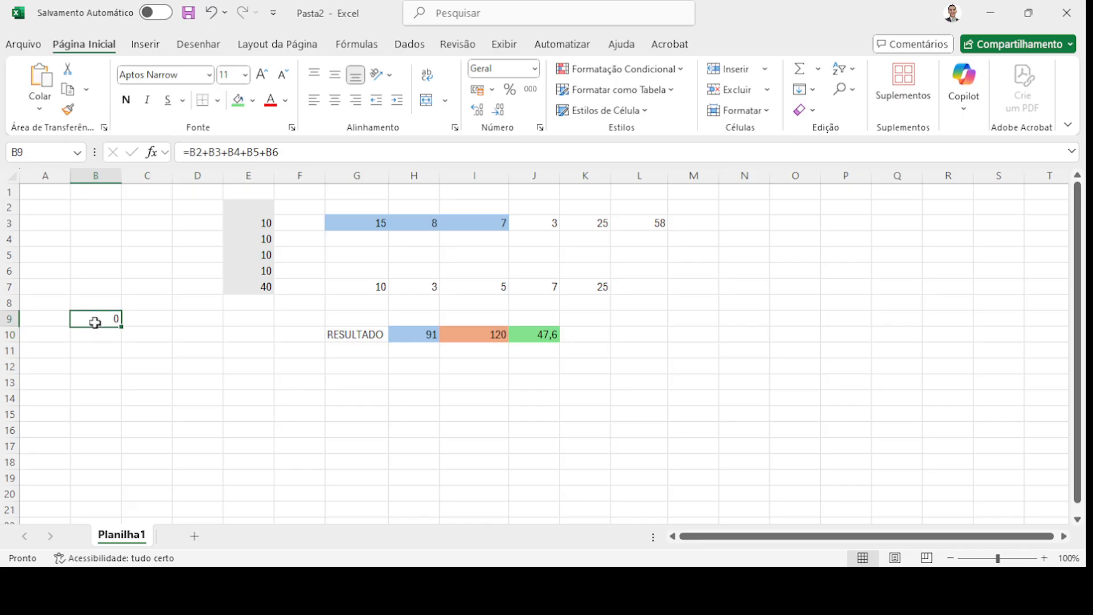
- Enter test values 1, 1, 1, 5, 1 in B2:B6 to see B9's total update
left_click(92, 209)
left_click_drag(92, 209, 104, 270)
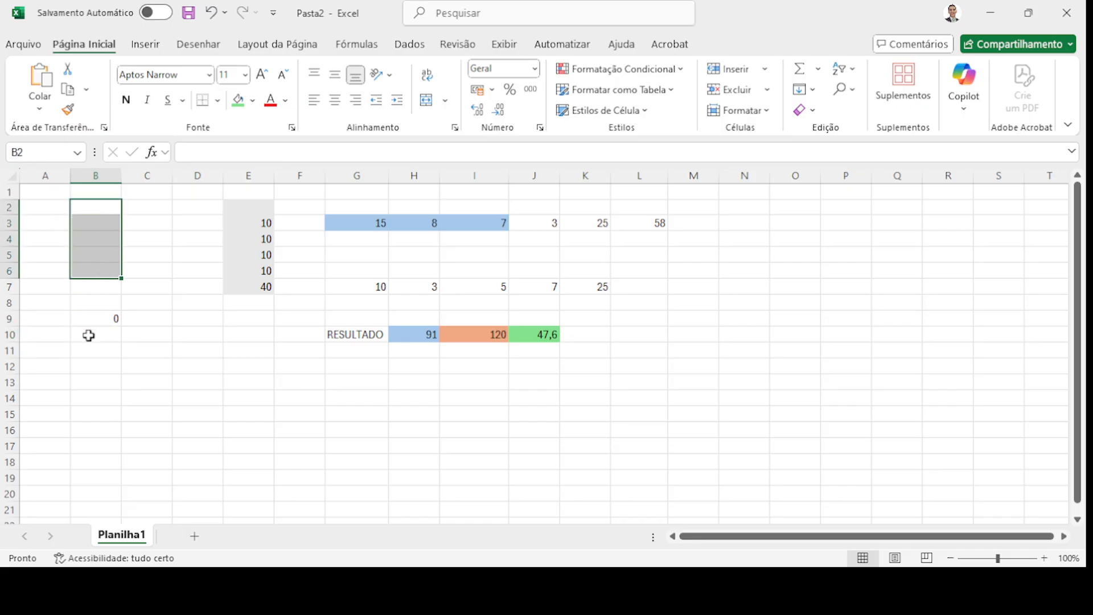
left_click(93, 208)
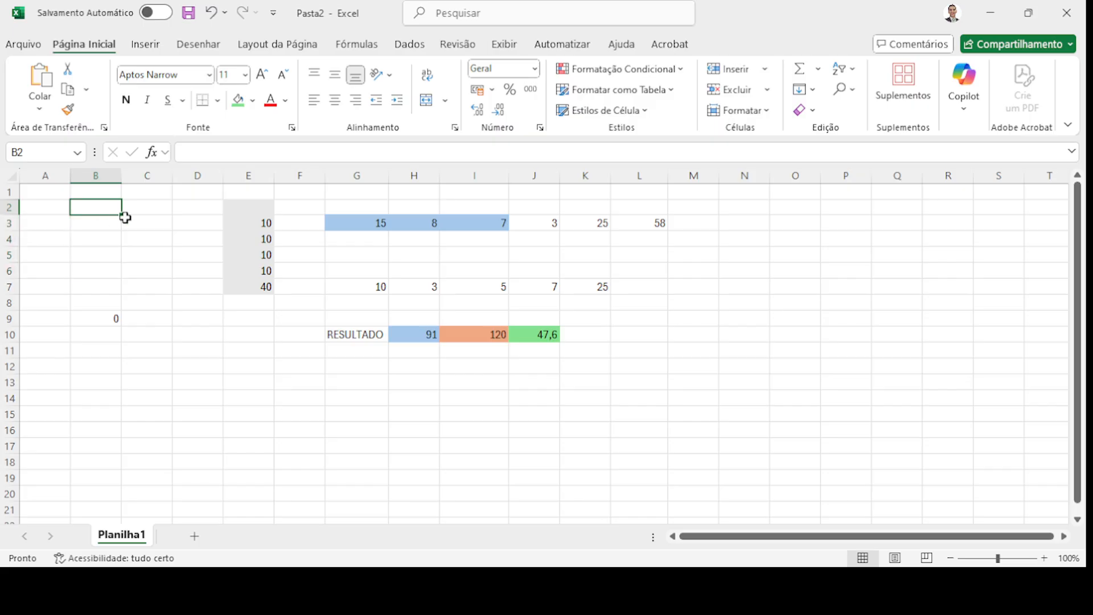
type("1")
key("Return")
type("1")
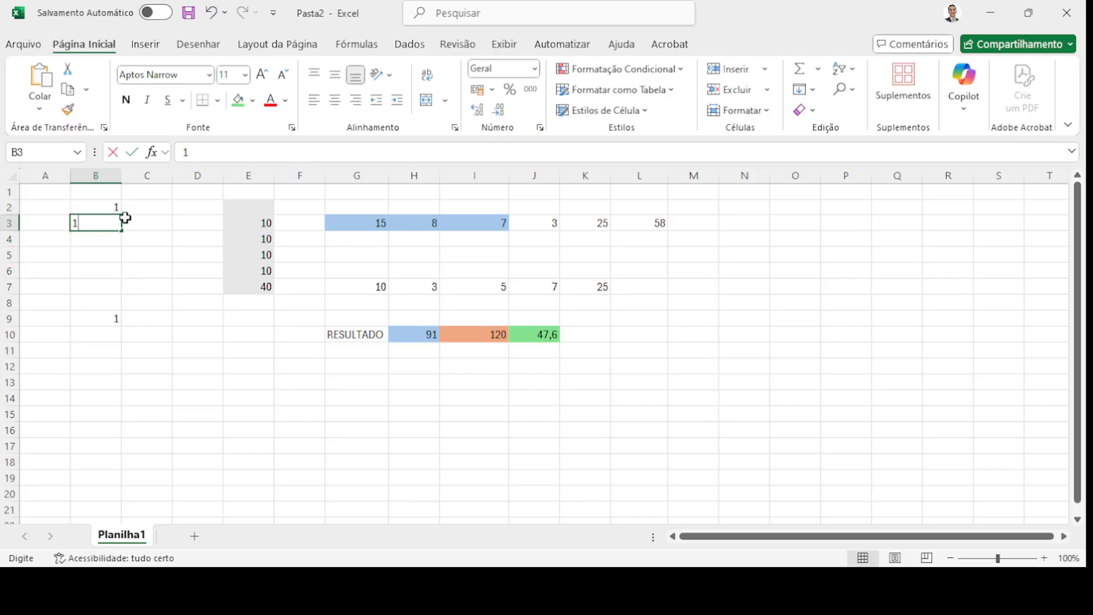
key("Return")
type("1")
key("Return")
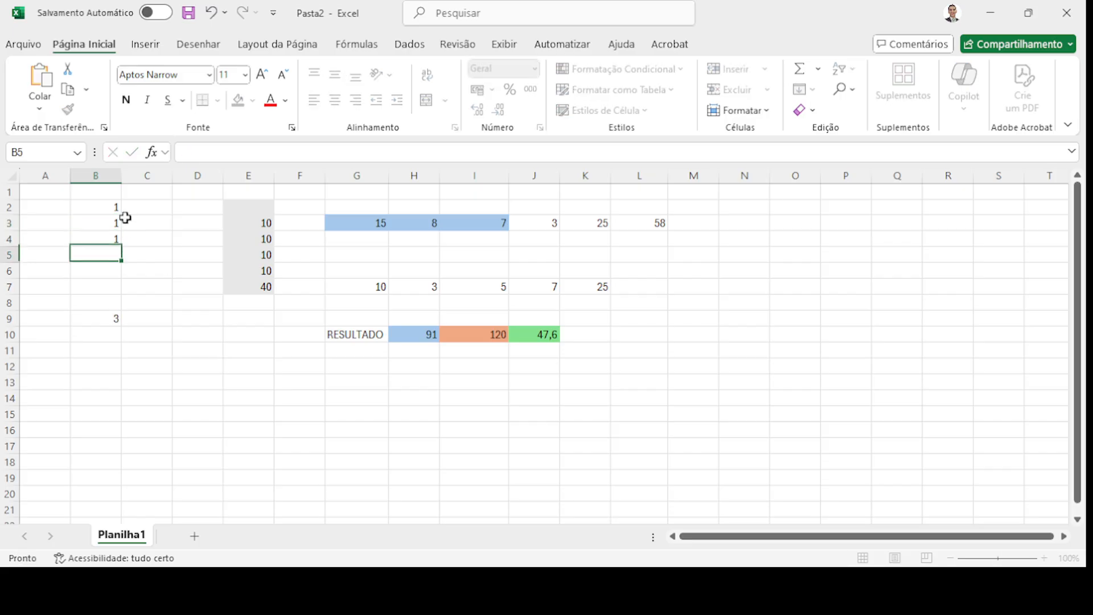
type("5")
key("Return")
type("1")
key("Return")
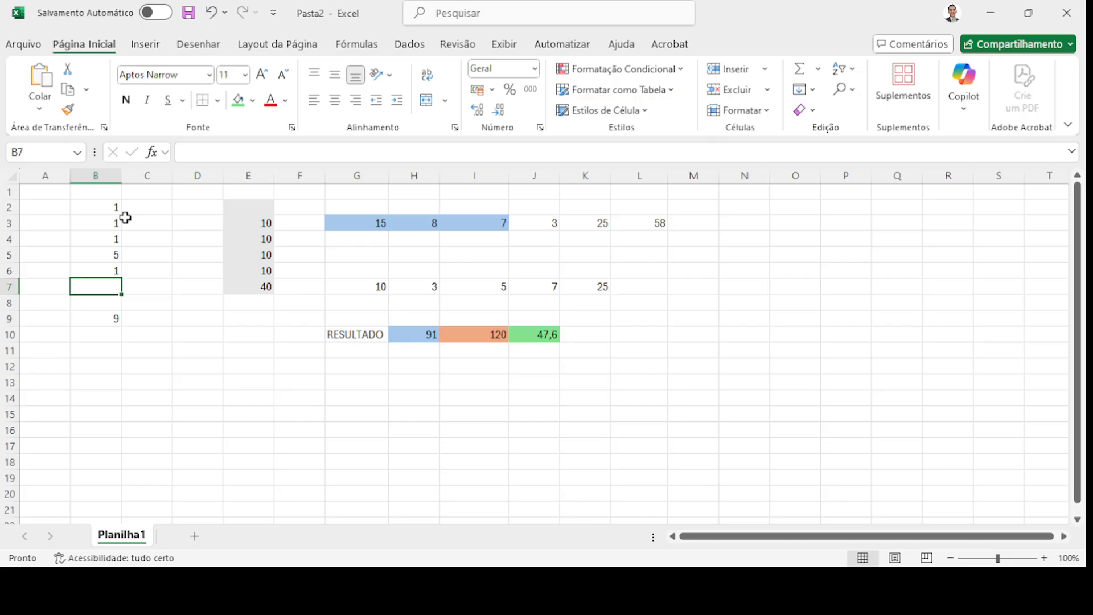
- Clear B2:B6 so B9 returns to 0
left_click_drag(112, 207, 111, 274)
key("Delete")
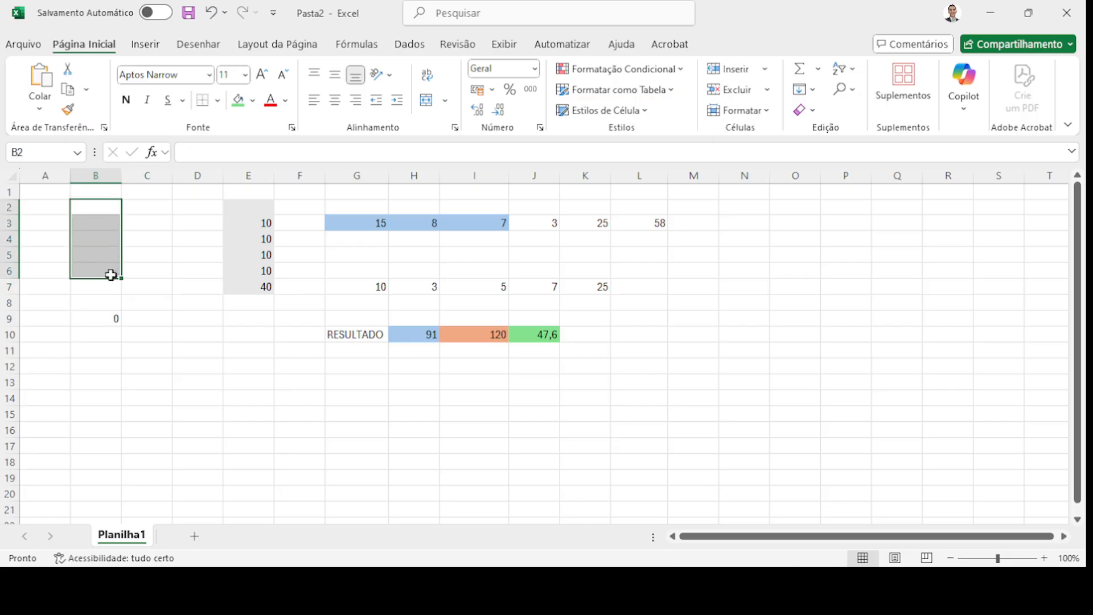
left_click(103, 319)
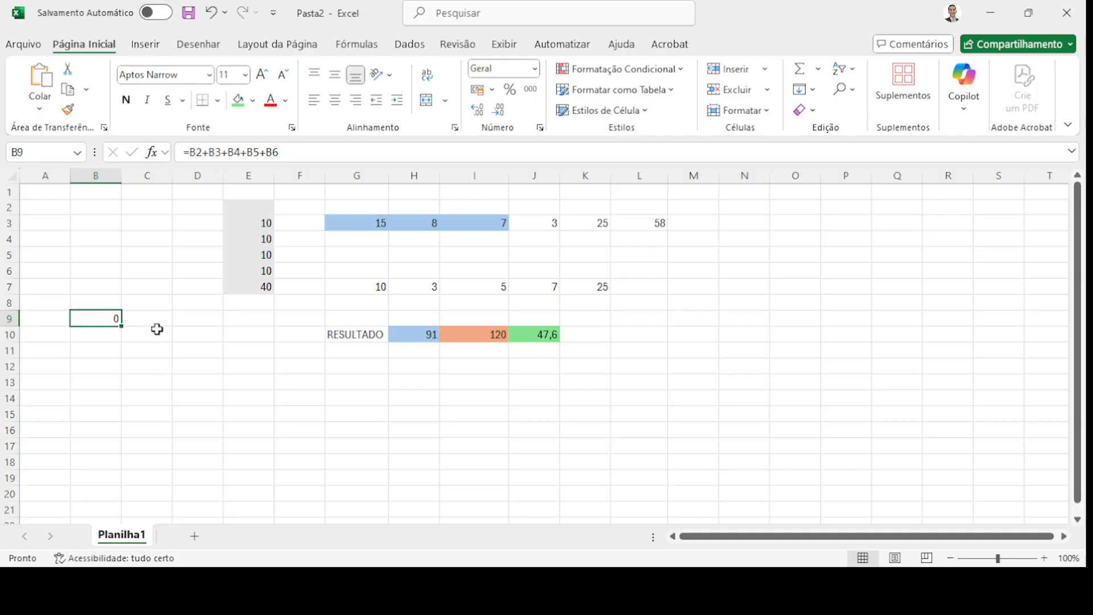
left_click_drag(102, 211, 108, 289)
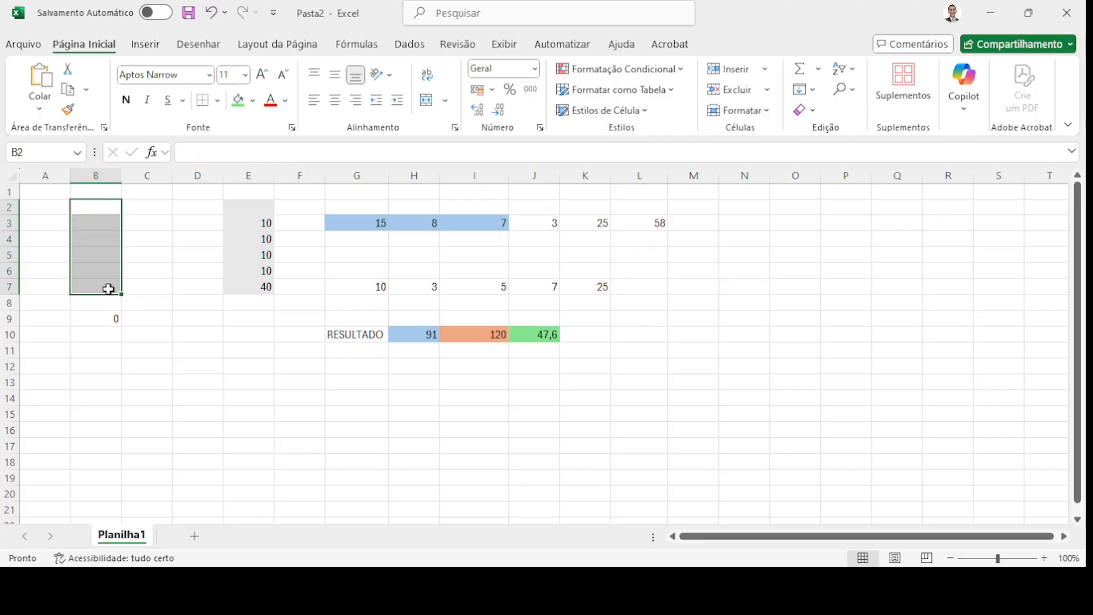
left_click_drag(162, 207, 165, 272)
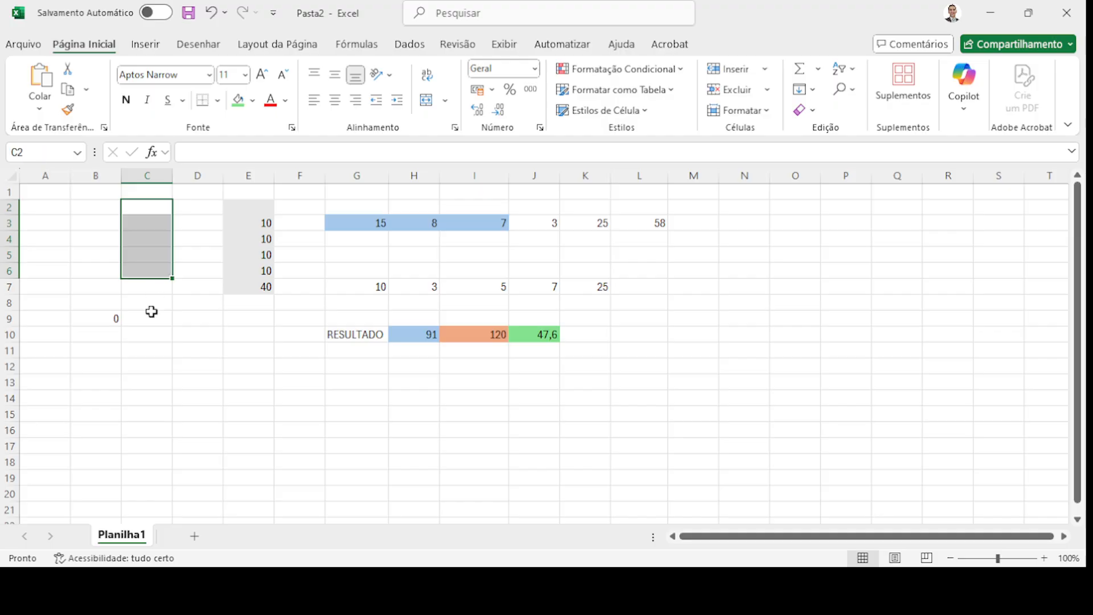
left_click(151, 322)
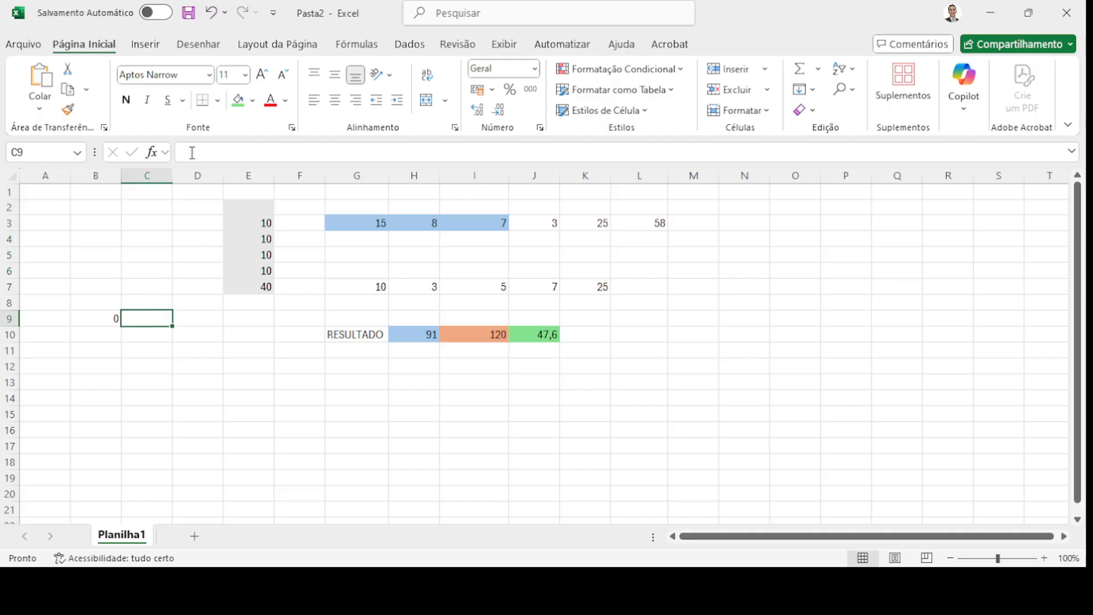
left_click(111, 319)
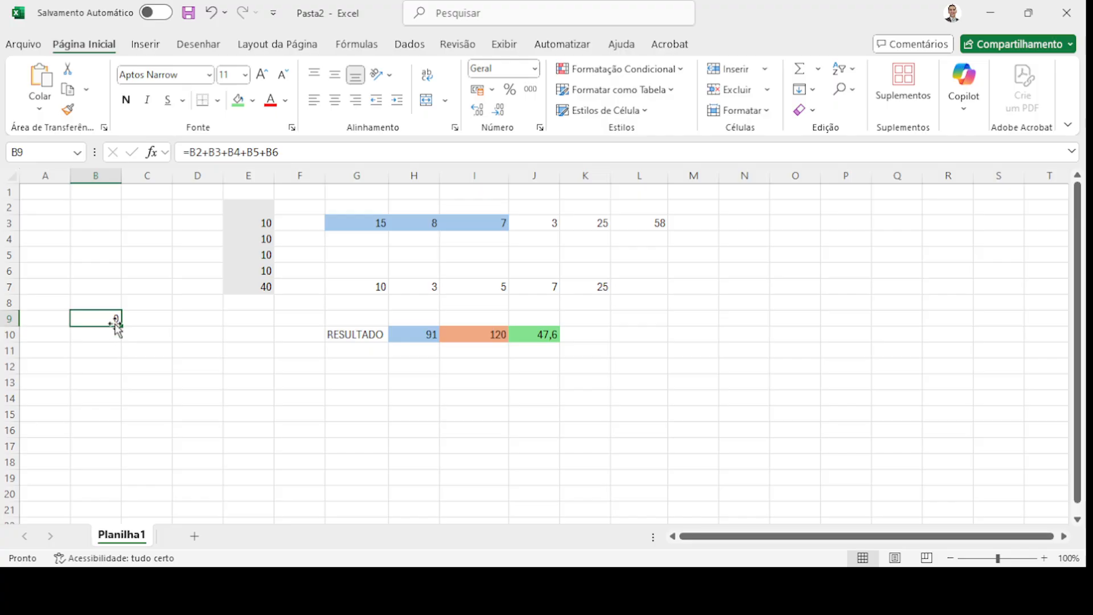
left_click(151, 316)
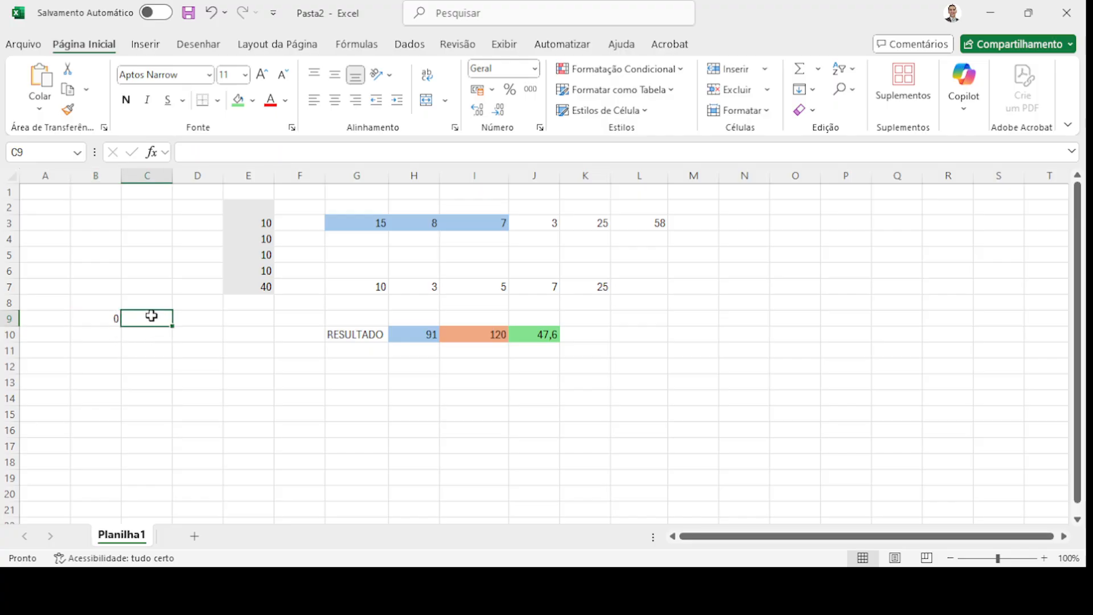
left_click(112, 318)
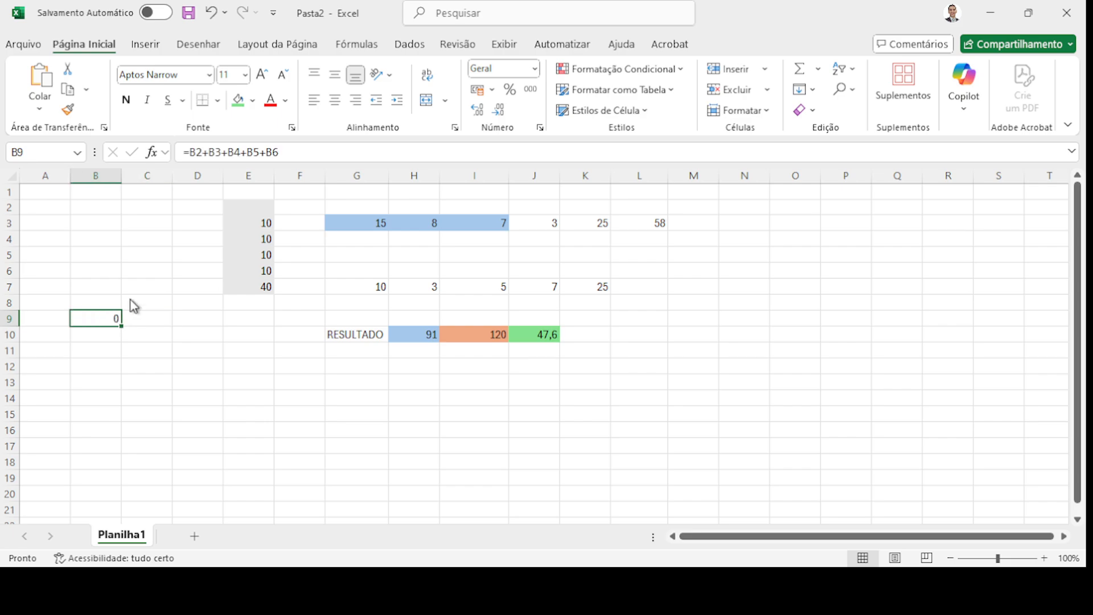
left_click_drag(304, 152, 173, 159)
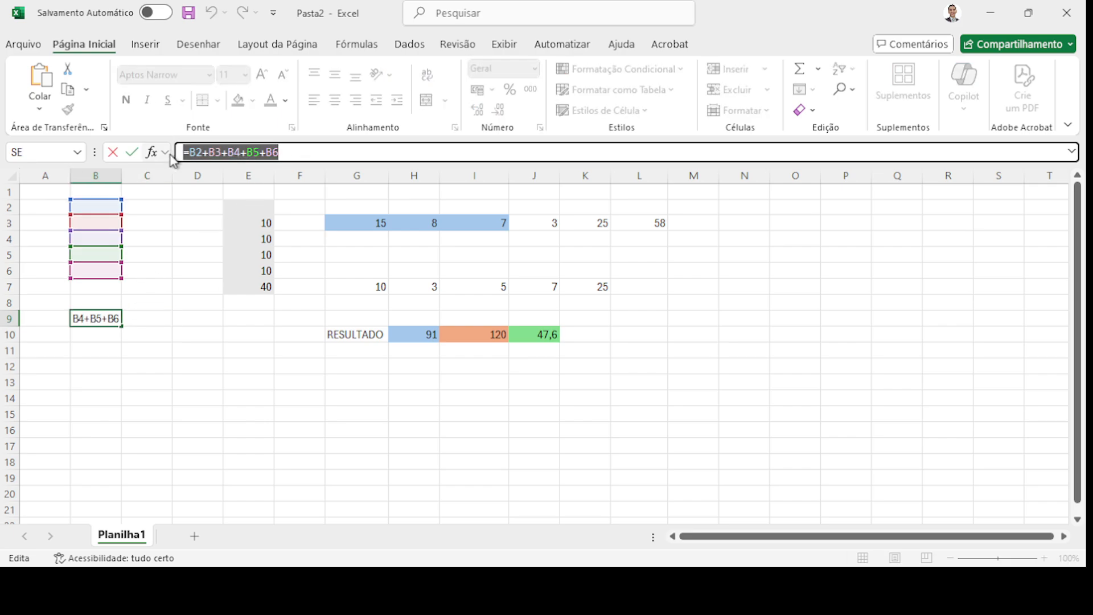
type("=")
left_click(161, 315)
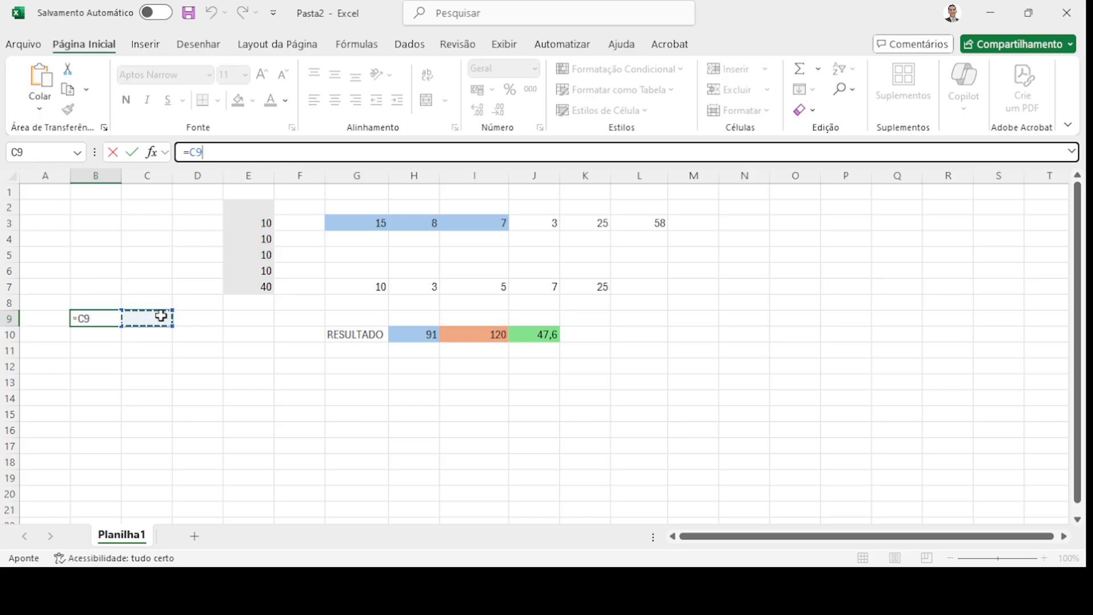
key("Escape")
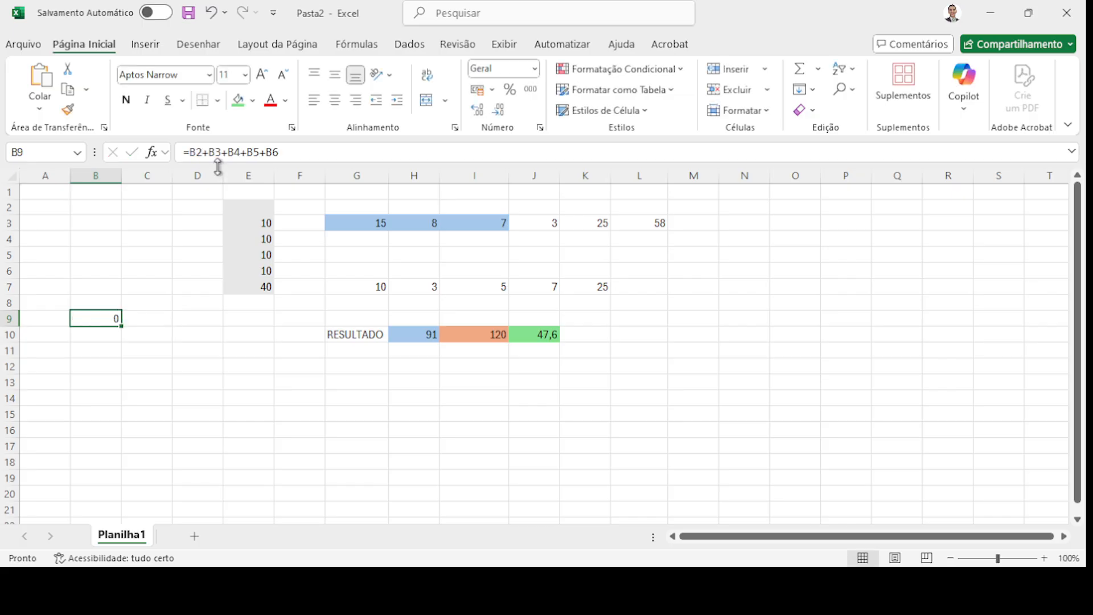
left_click(154, 322)
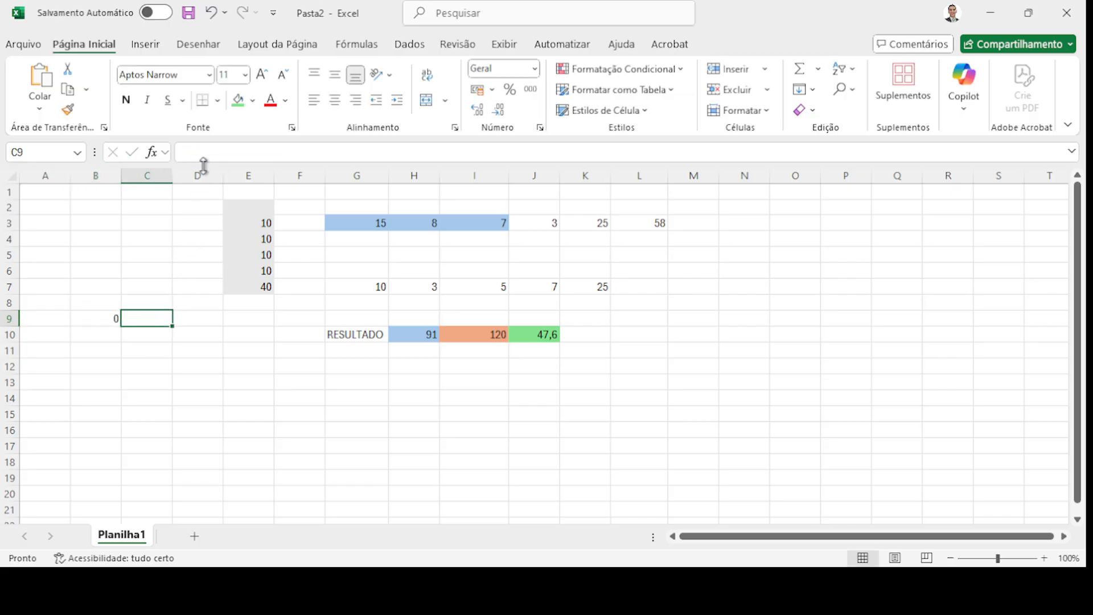
left_click(206, 147)
type("PROCV() / PROCX() (conceito básico)")
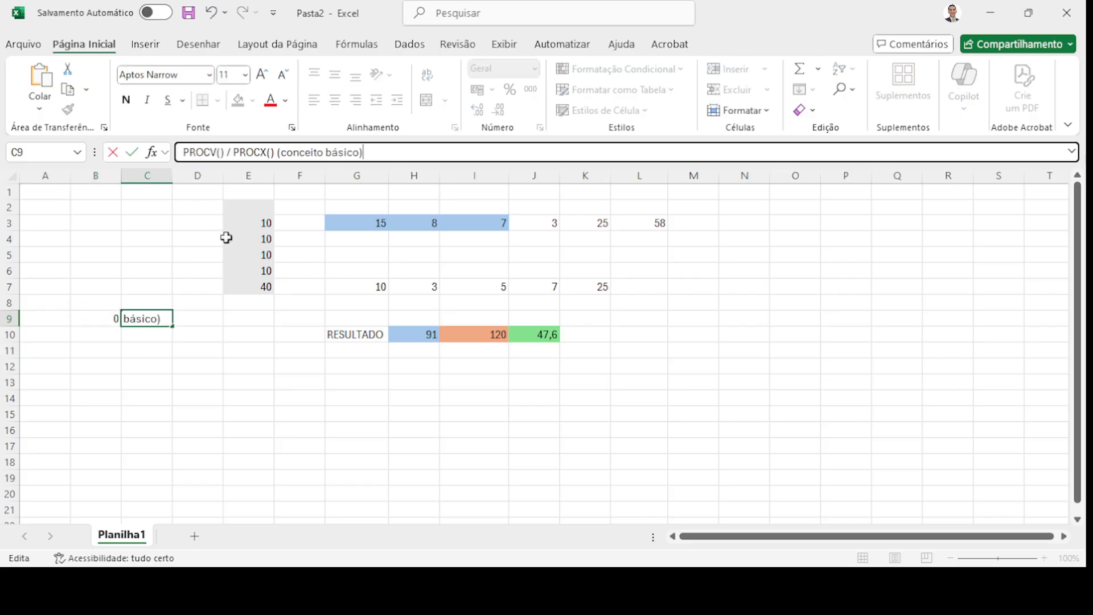
left_click_drag(376, 152, 173, 161)
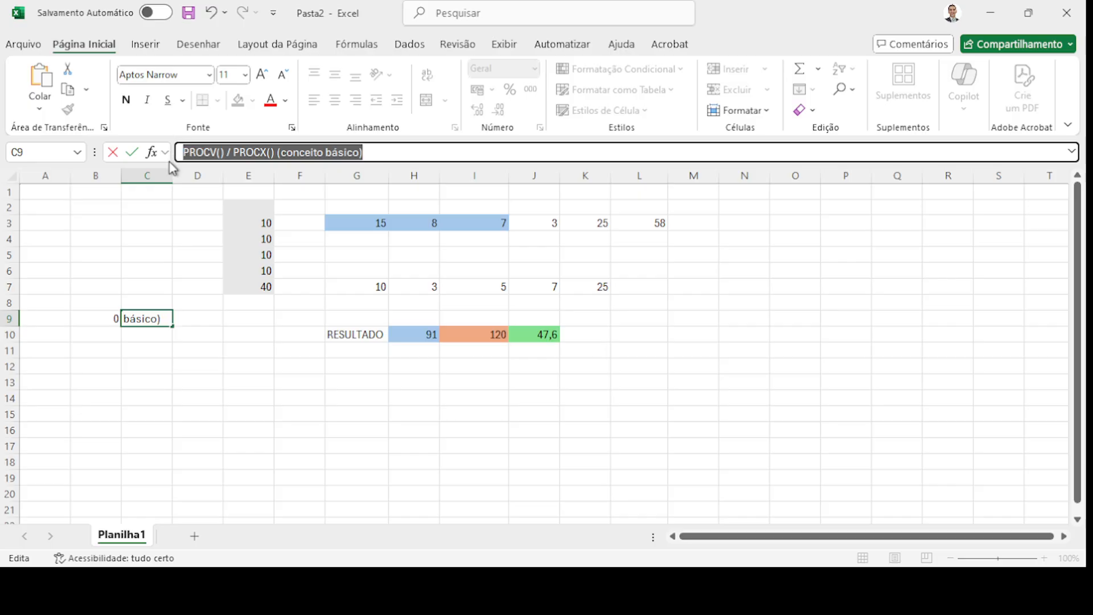
key("BackSpace")
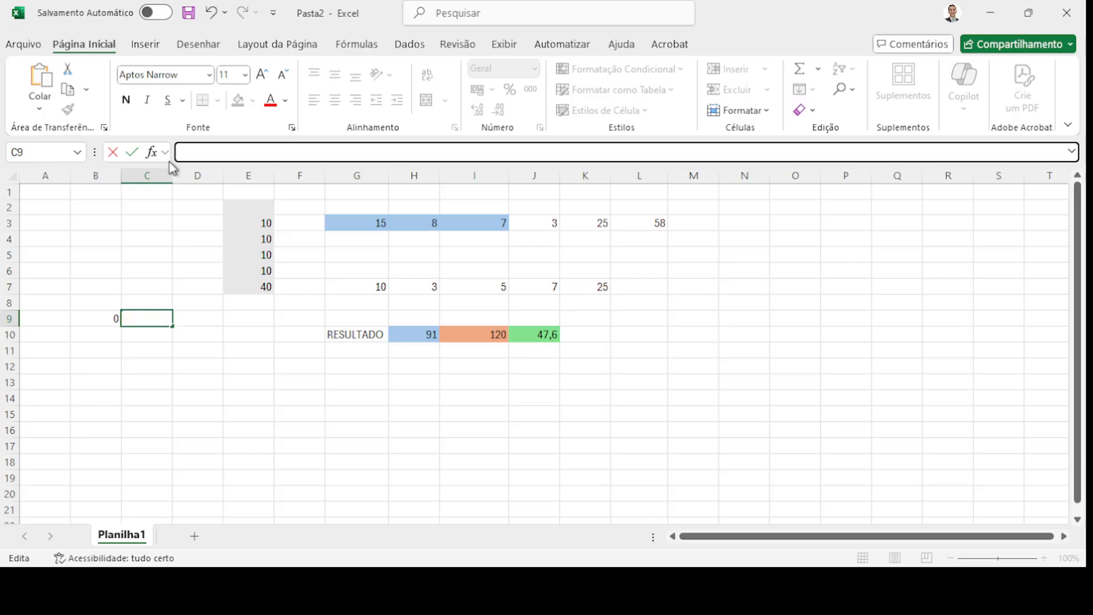
left_click(170, 347)
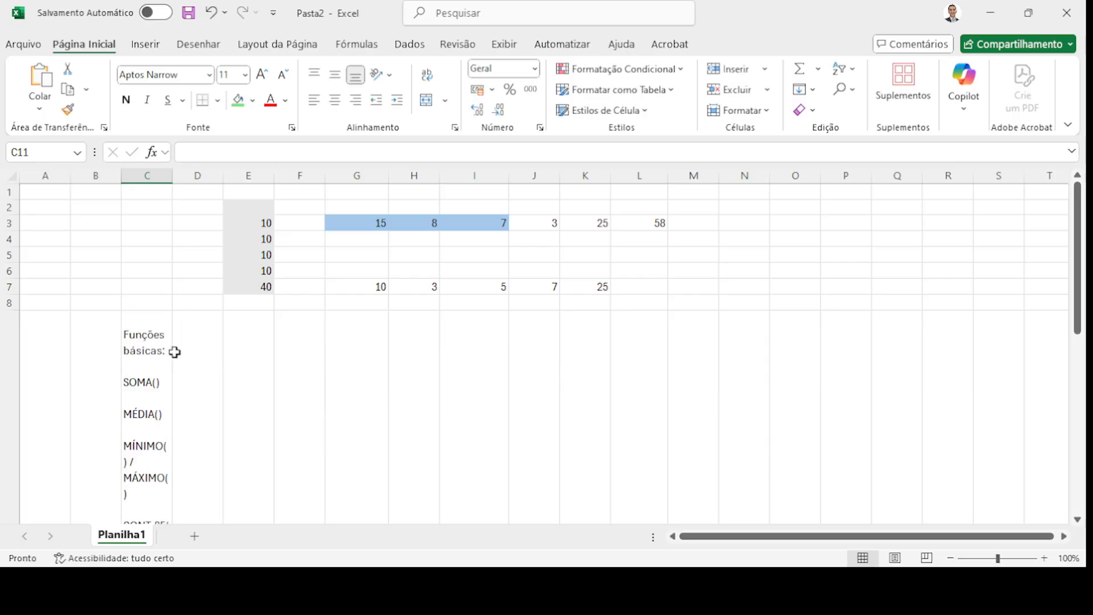
scroll(175, 352, "down", 3)
key("ctrl+z")
scroll(215, 315, "up", 3)
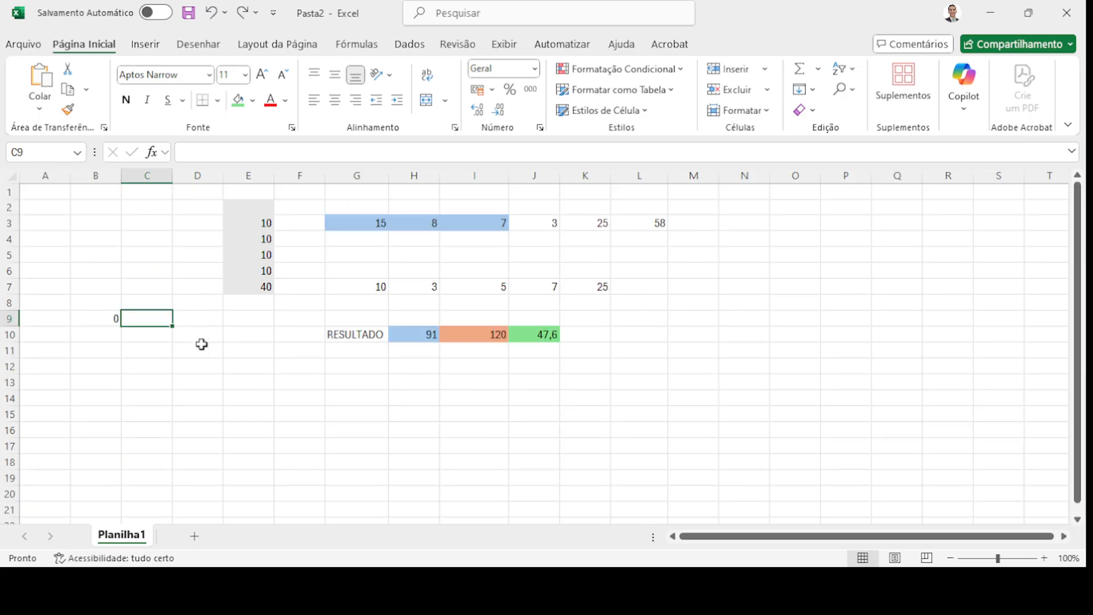
- Drag B9's fill handle onto C9 to copy the total formula
left_click(102, 318)
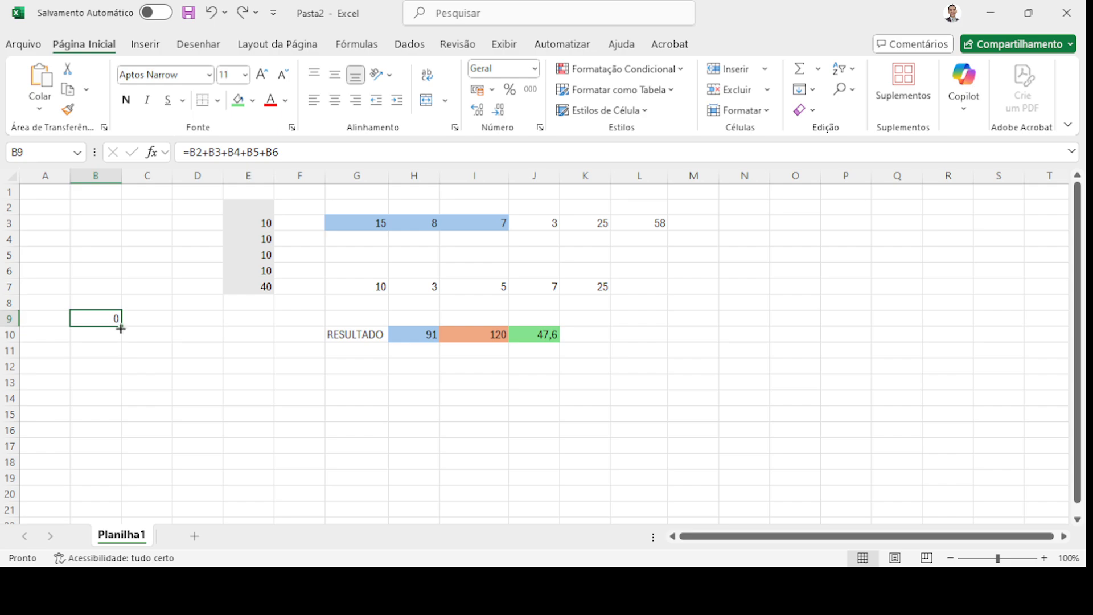
left_click_drag(123, 328, 123, 327)
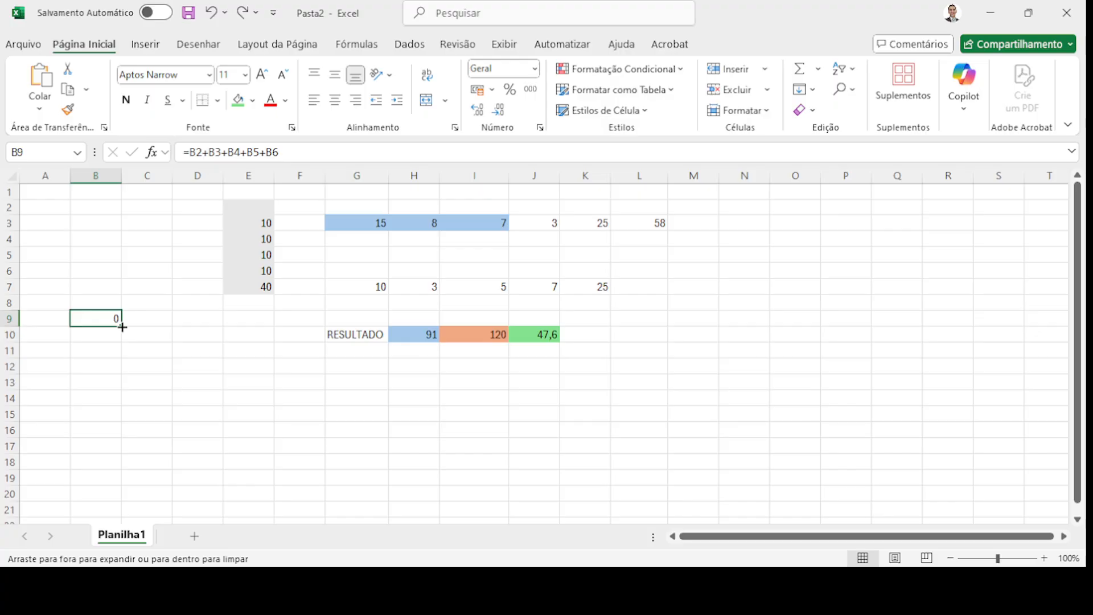
left_click_drag(125, 327, 150, 327)
left_click_drag(152, 327, 137, 325)
left_click_drag(147, 324, 153, 321)
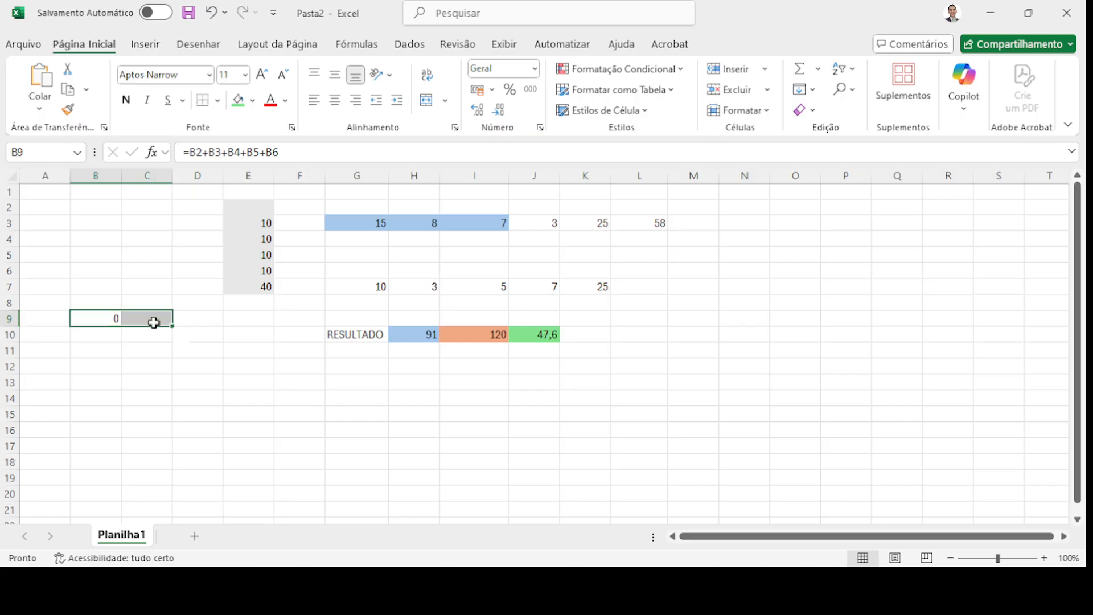
- Compare B9 and C9, confirming C9 holds =C2+C3+C4+C5+C6
left_click(102, 318)
left_click(139, 320)
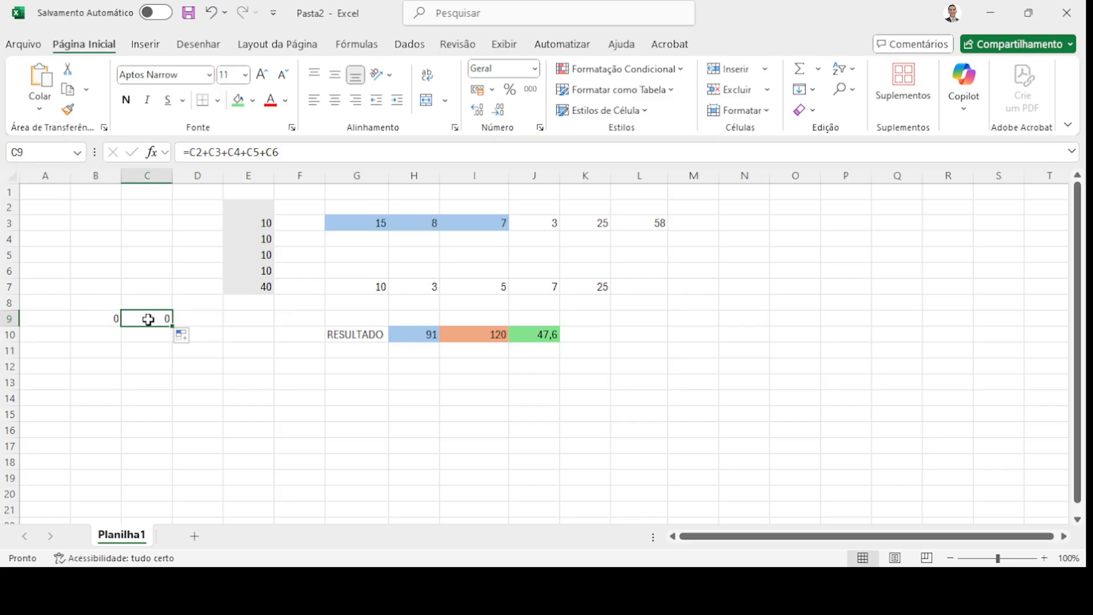
left_click(99, 319)
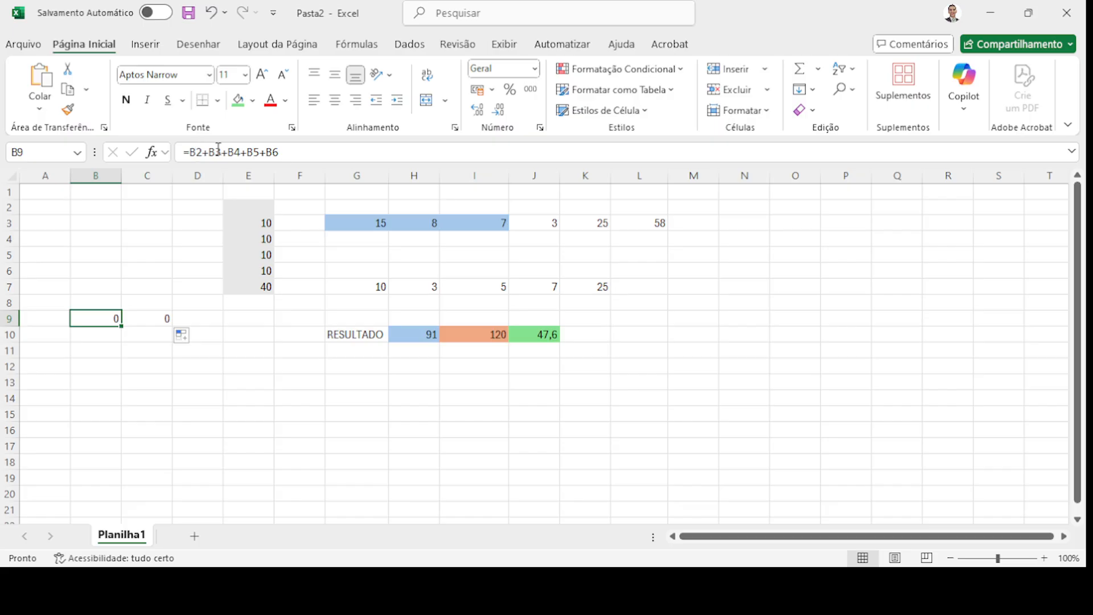
left_click(148, 319)
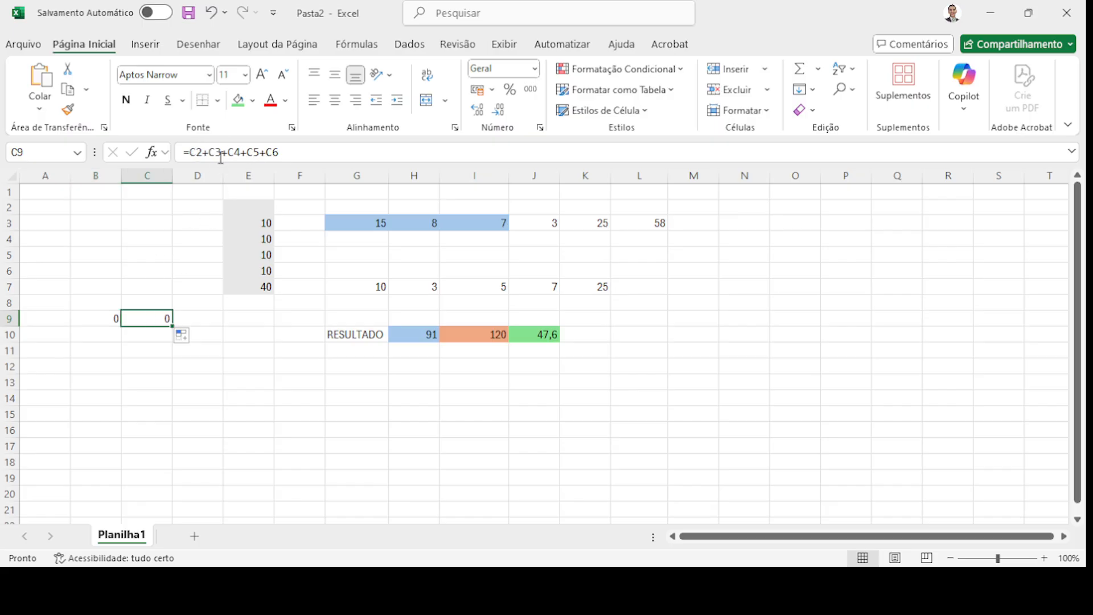
- Test C9 with values 1, 1, 2 in C3:C5, then clear them
left_click_drag(158, 207, 169, 274)
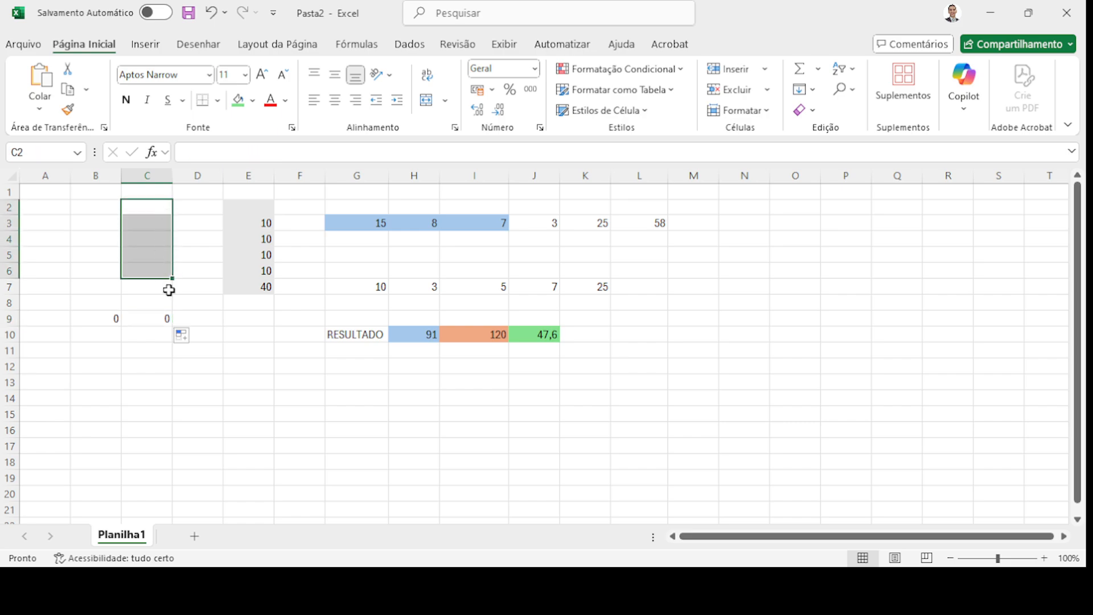
left_click(154, 223)
type("1")
key("Return")
type("1")
key("Return")
type("2")
key("Return")
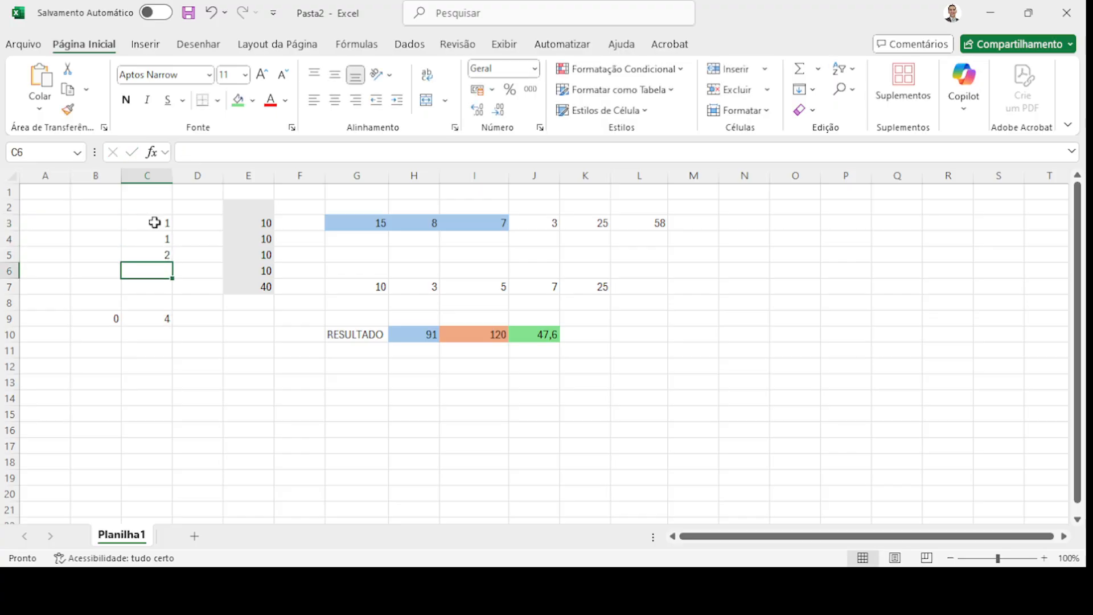
left_click_drag(155, 222, 157, 252)
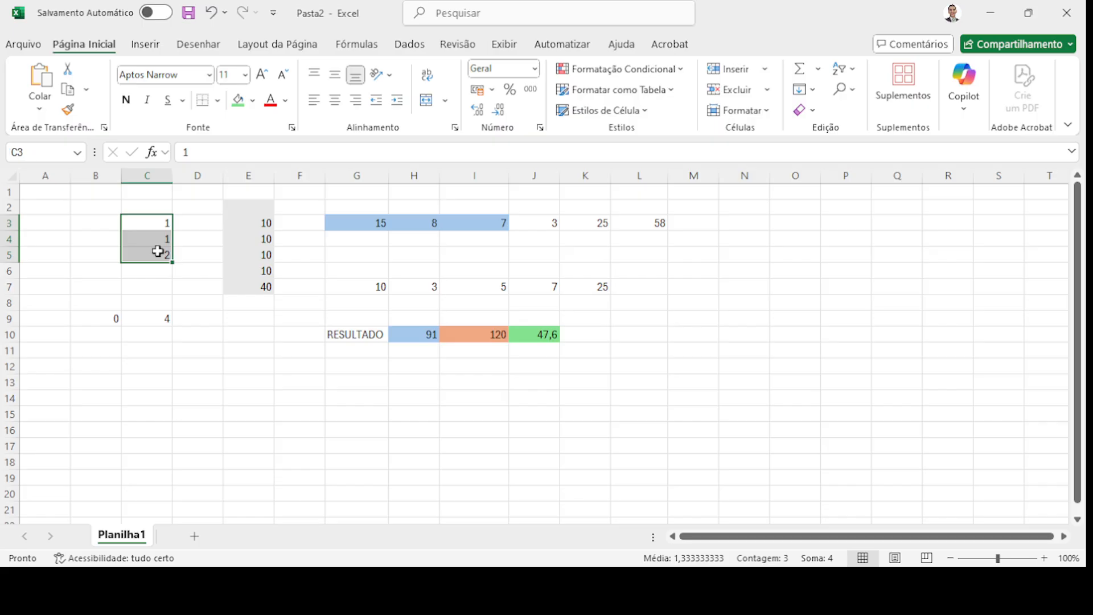
key("Delete")
- Fill C9's sum formula across into D9, which shows 0
left_click(112, 317)
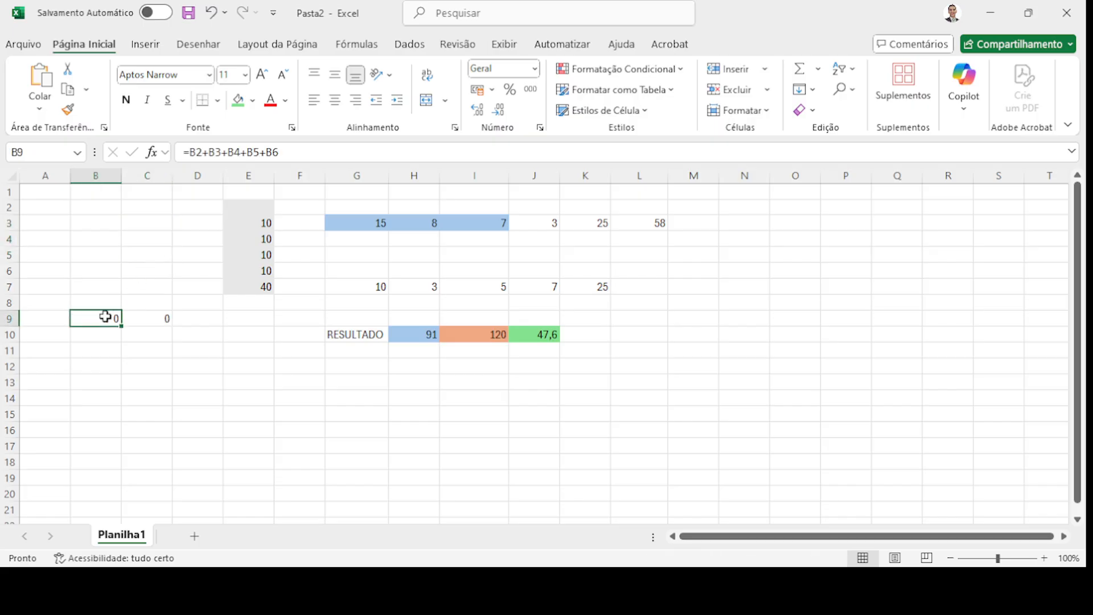
left_click(147, 319)
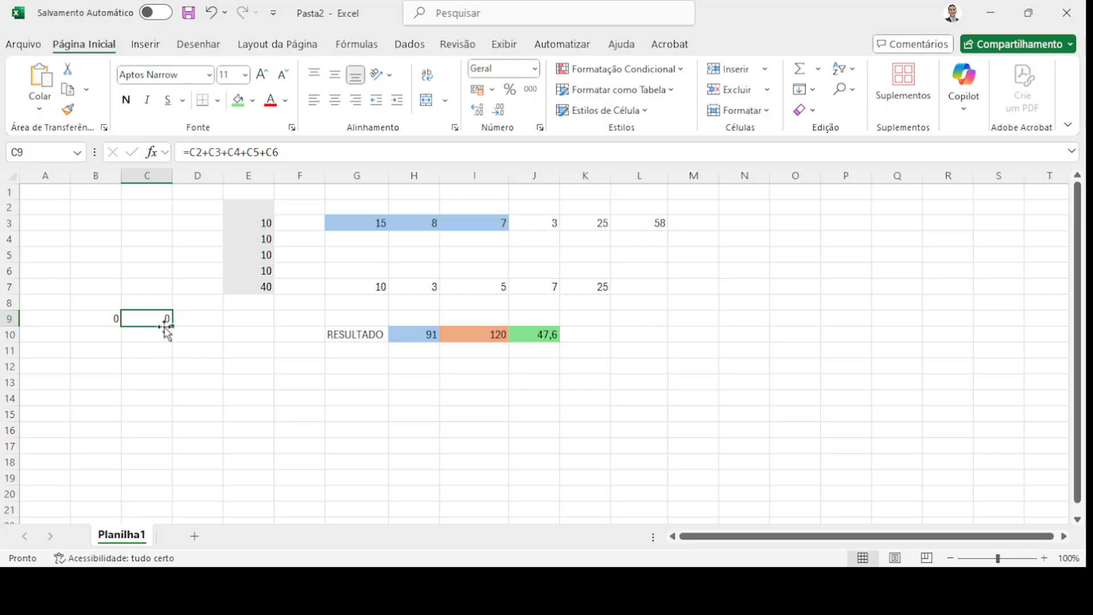
left_click_drag(171, 326, 204, 324)
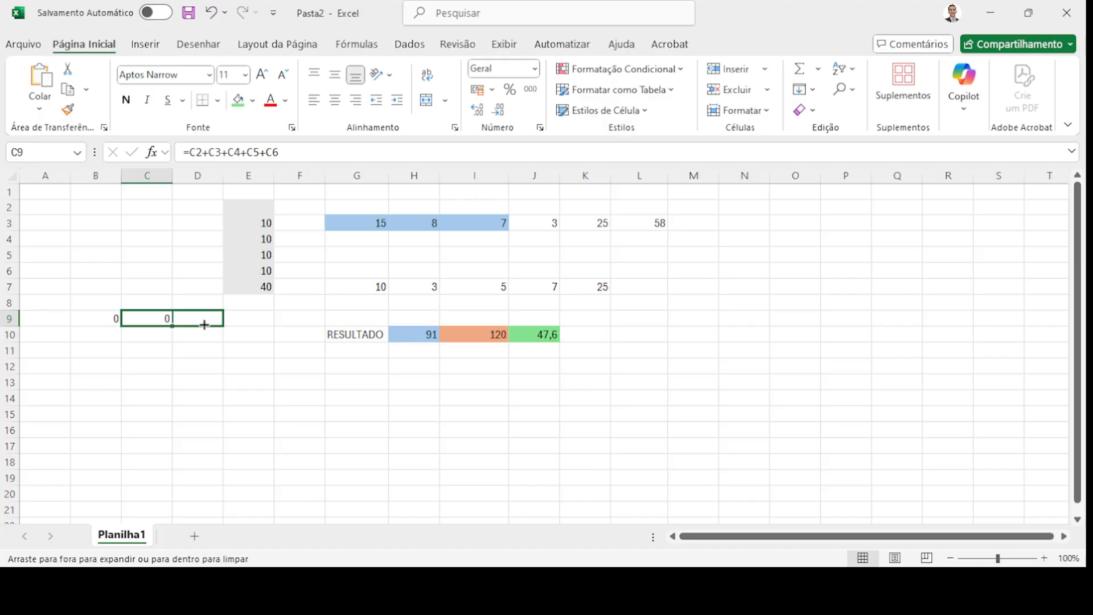
left_click_drag(205, 325, 205, 329)
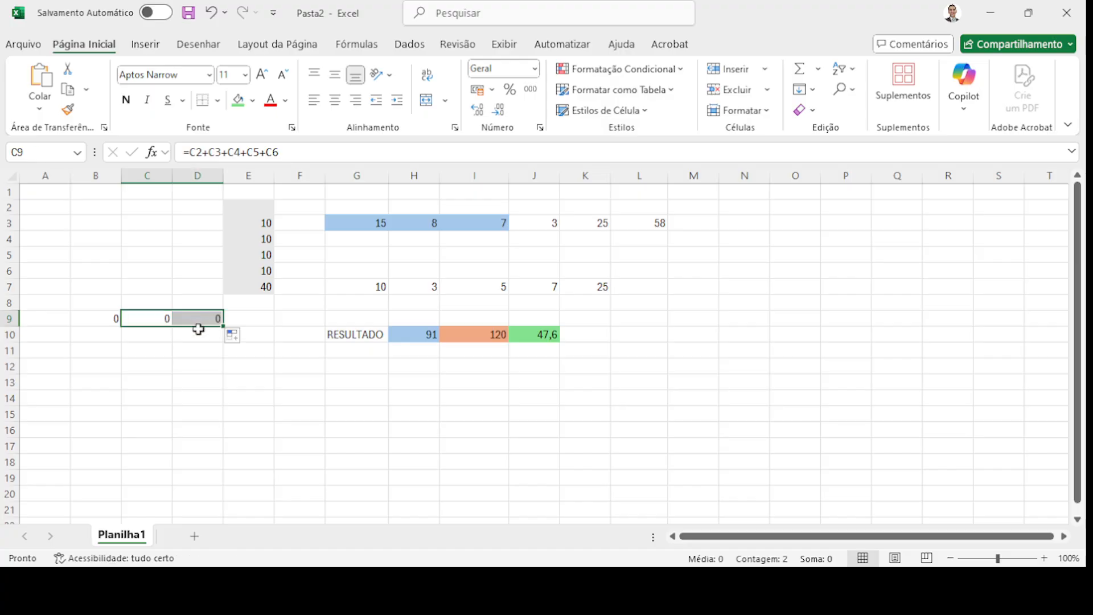
left_click(201, 370)
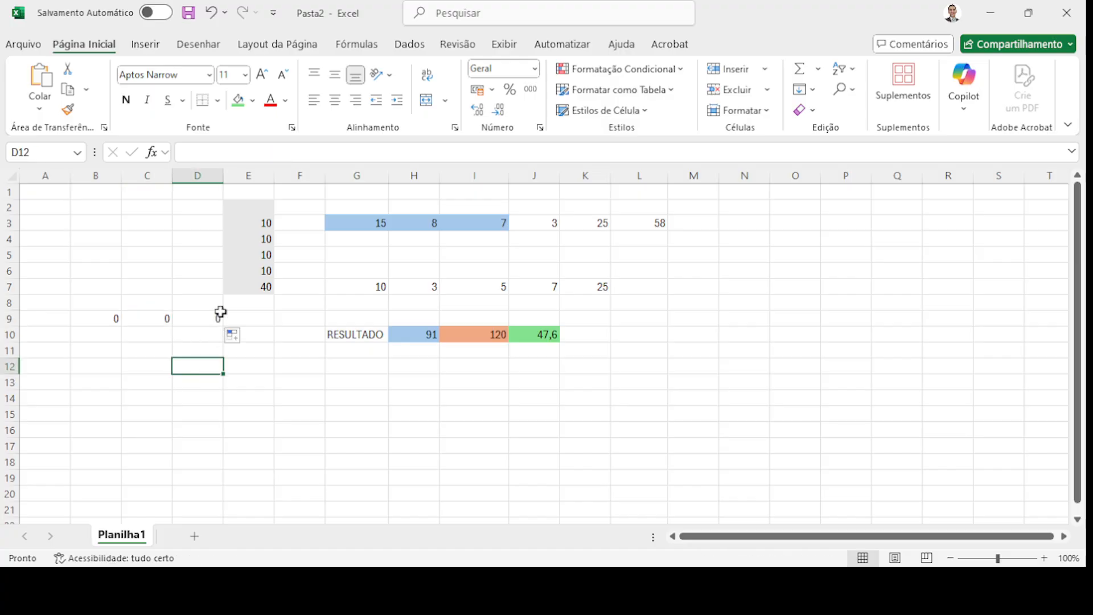
left_click(738, 221)
- Type 1 in the top cells of column N and fill it down to N18
type("1")
key("Return")
type("1")
key("Return")
type("1")
key("Return")
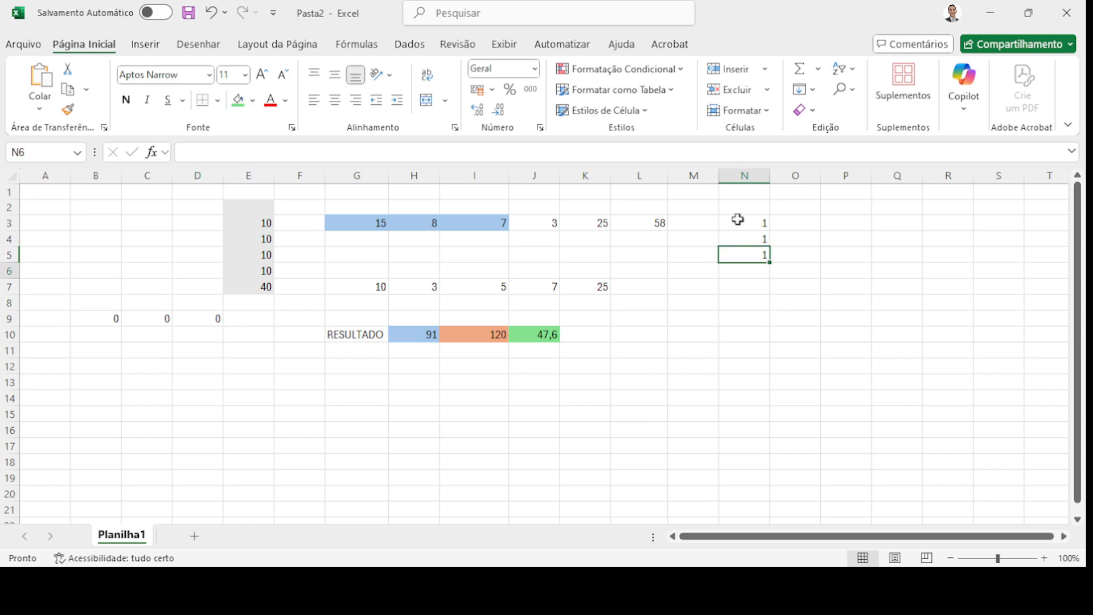
type("1")
key("Return")
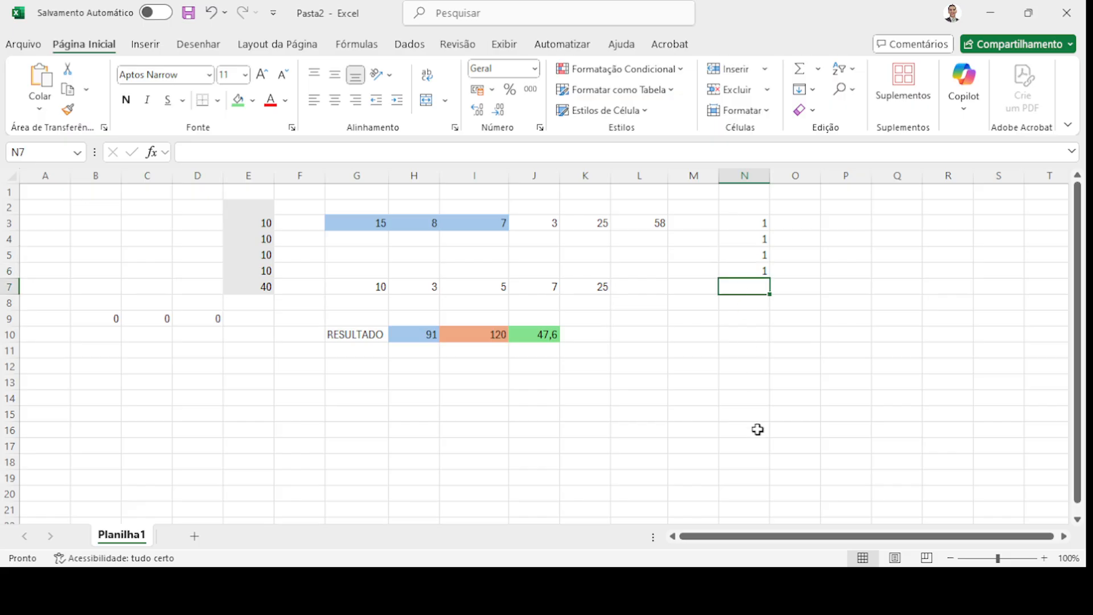
left_click(753, 459)
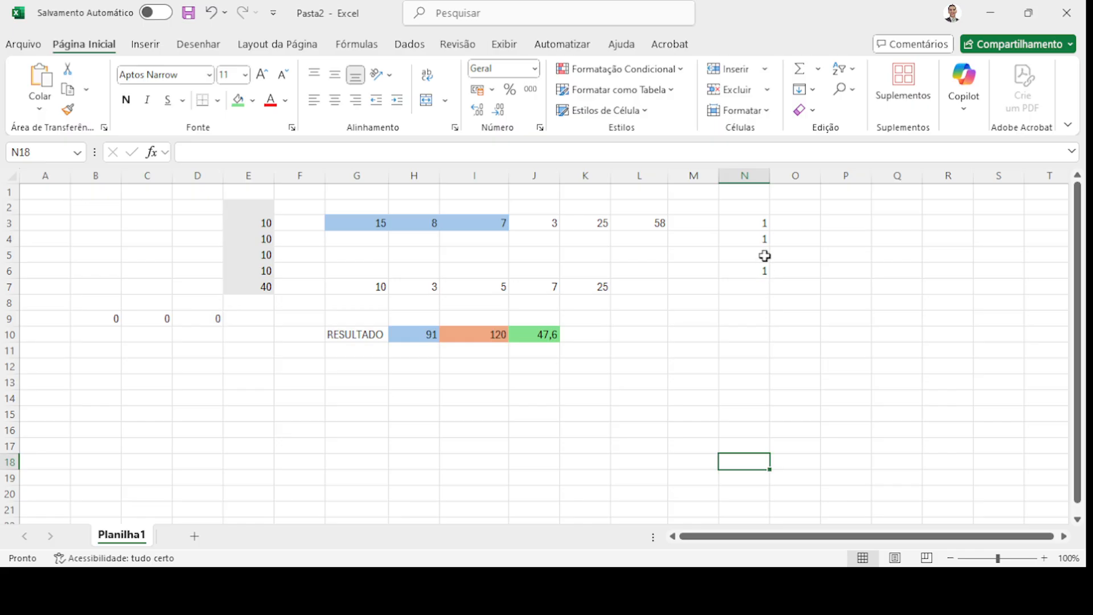
left_click_drag(760, 253, 759, 267)
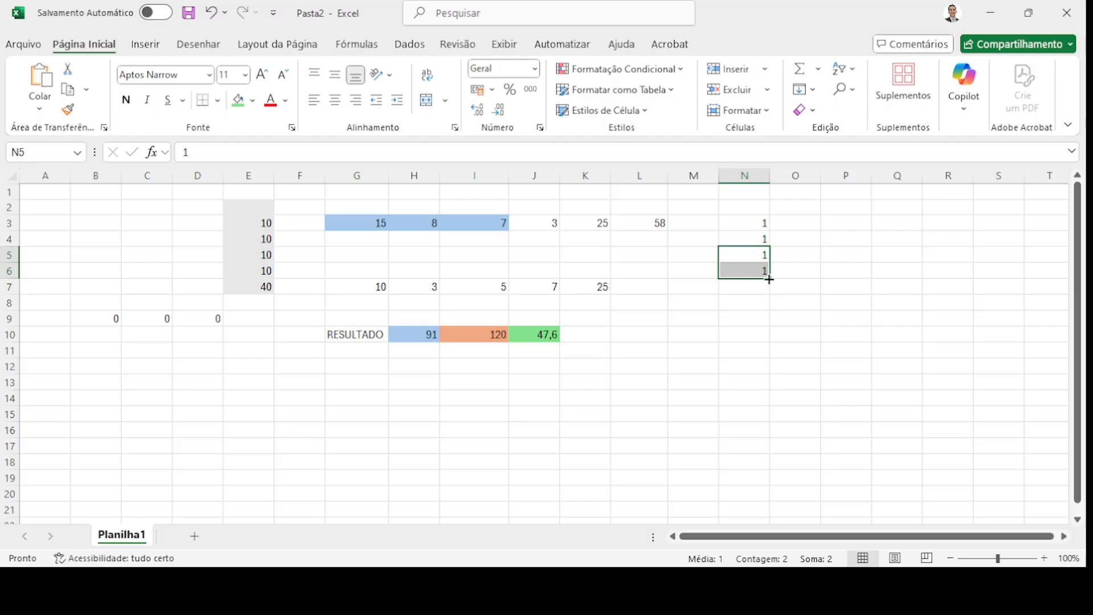
left_click_drag(768, 279, 767, 464)
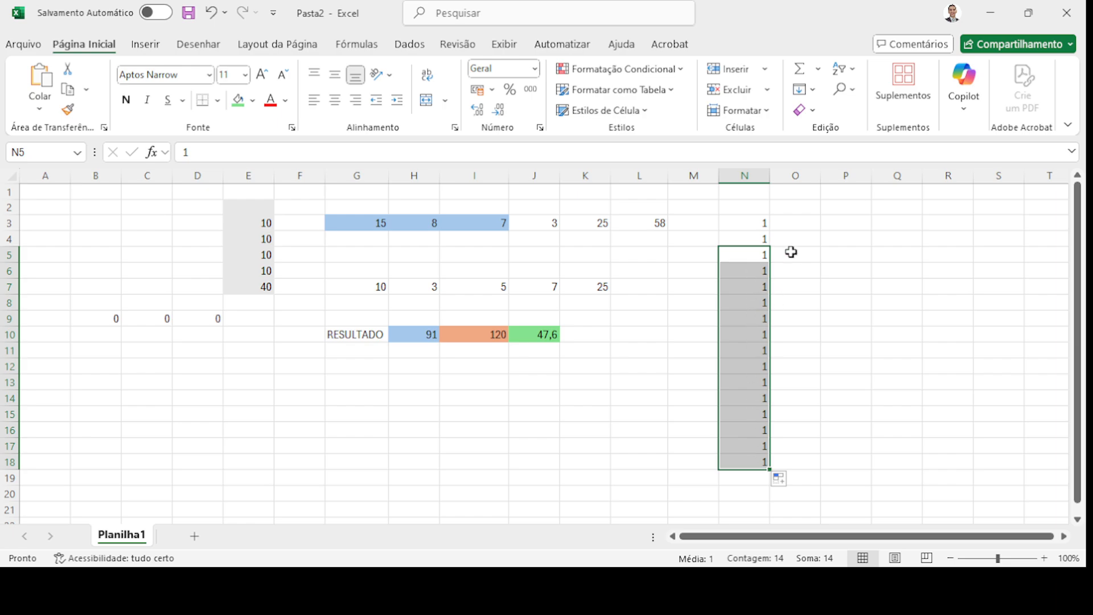
left_click(803, 225)
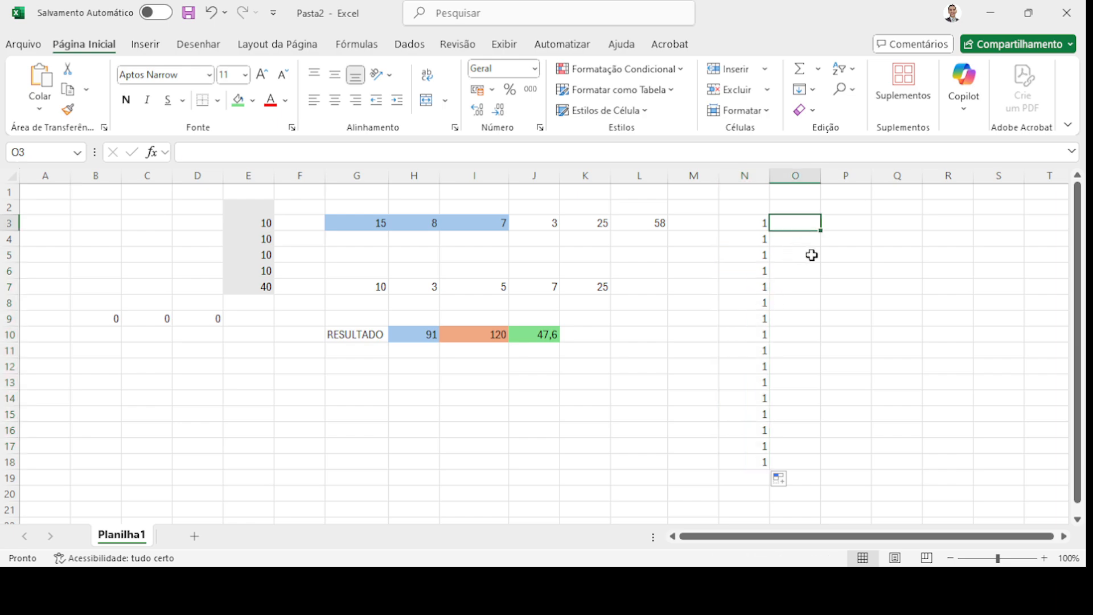
- Type 1–4 in O3:O6 and fill the series down so O18 reaches 16
type("1")
key("Return")
type("2")
key("Return")
type("3")
key("Return")
type("4")
key("Return")
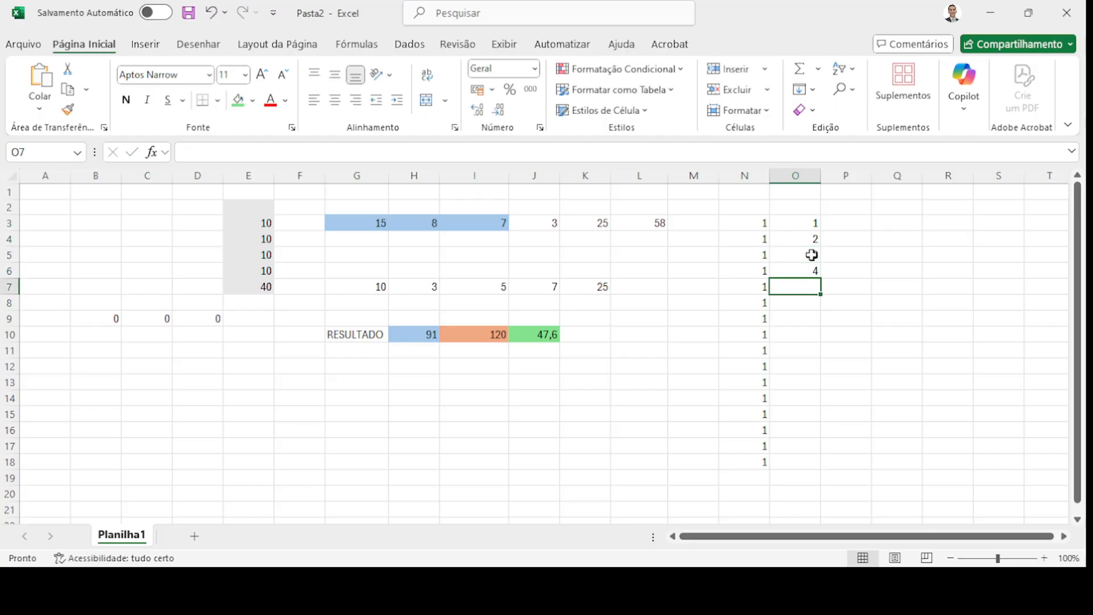
left_click_drag(803, 238, 812, 268)
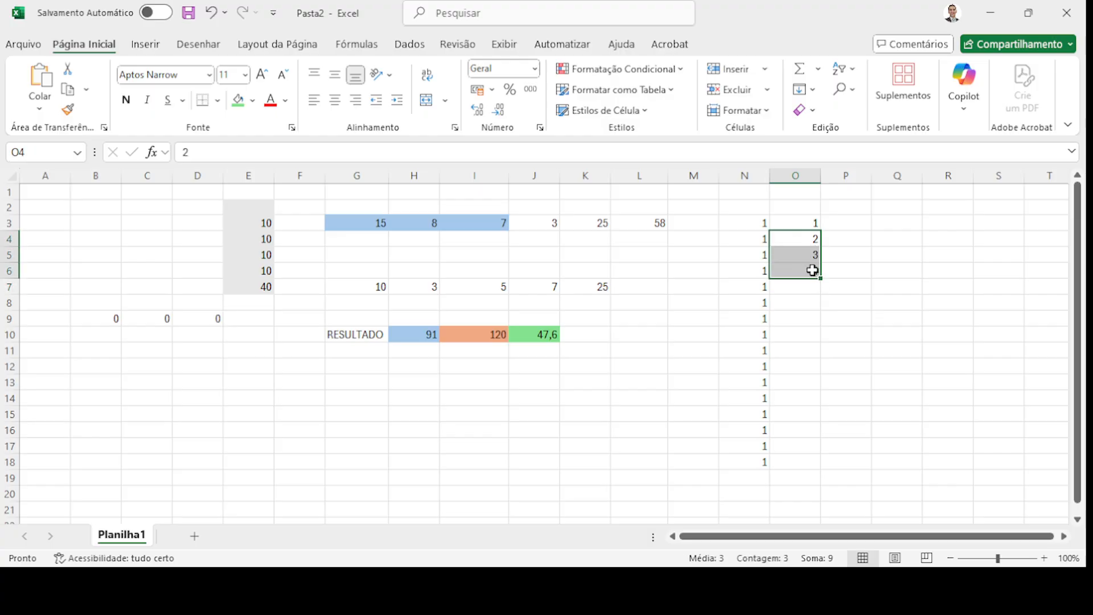
left_click_drag(821, 280, 818, 467)
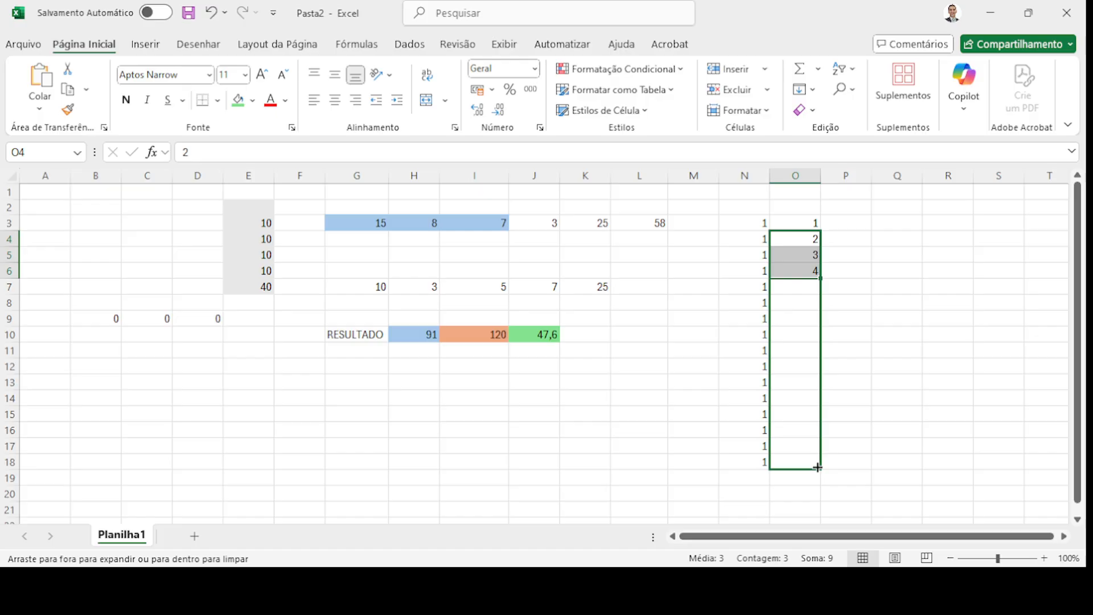
left_click_drag(818, 467, 818, 468)
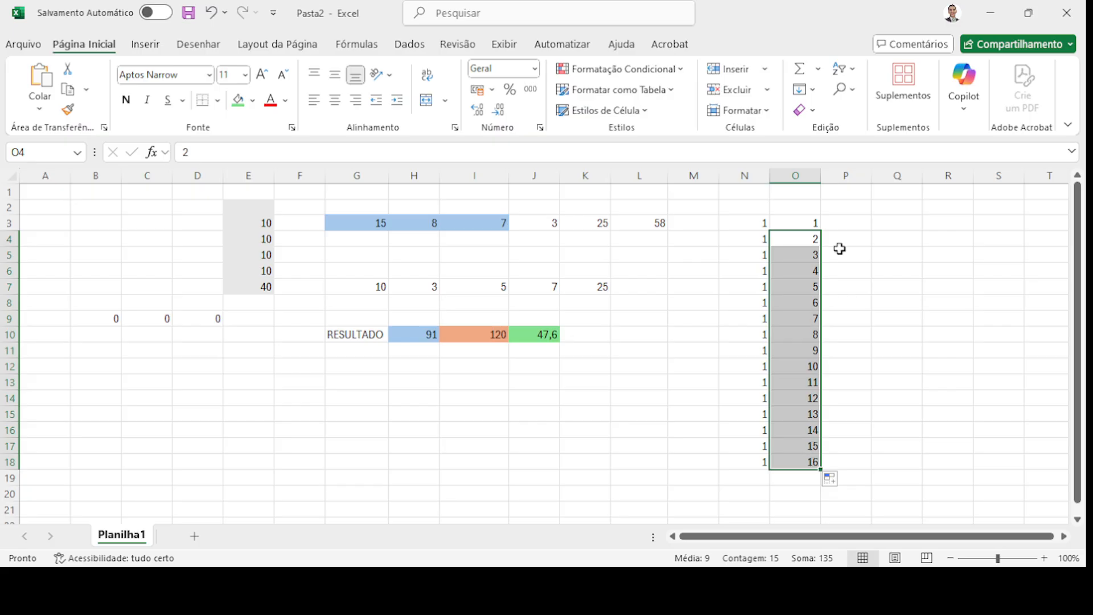
left_click(855, 225)
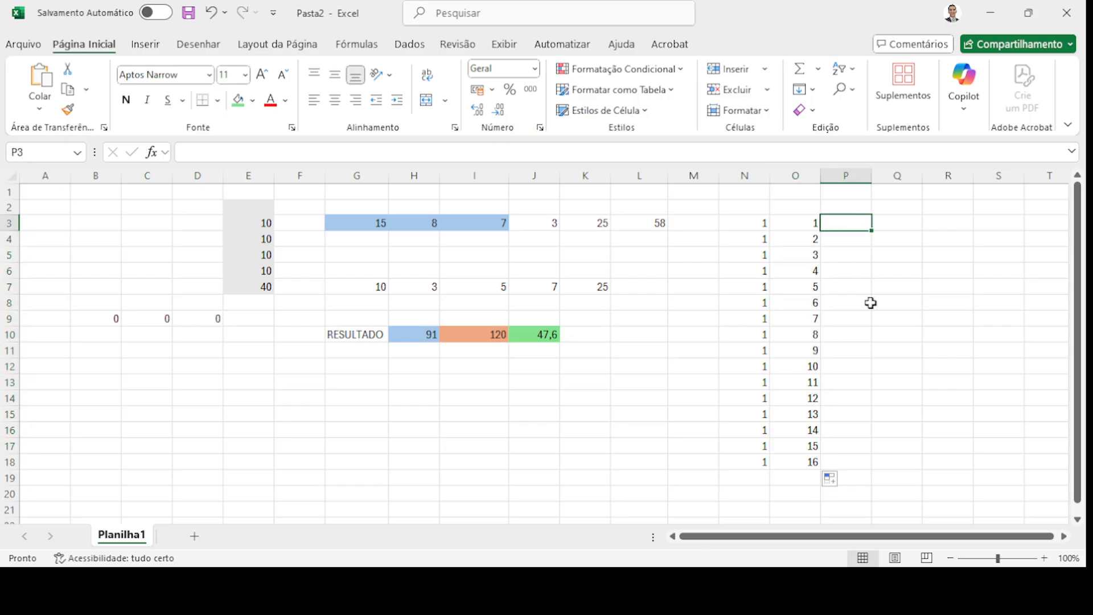
- Enter A in P3:P5 and fill column P with A down to P18
type("A")
key("Return")
type("A")
key("Return")
type("A")
key("Return")
left_click_drag(854, 238, 875, 464)
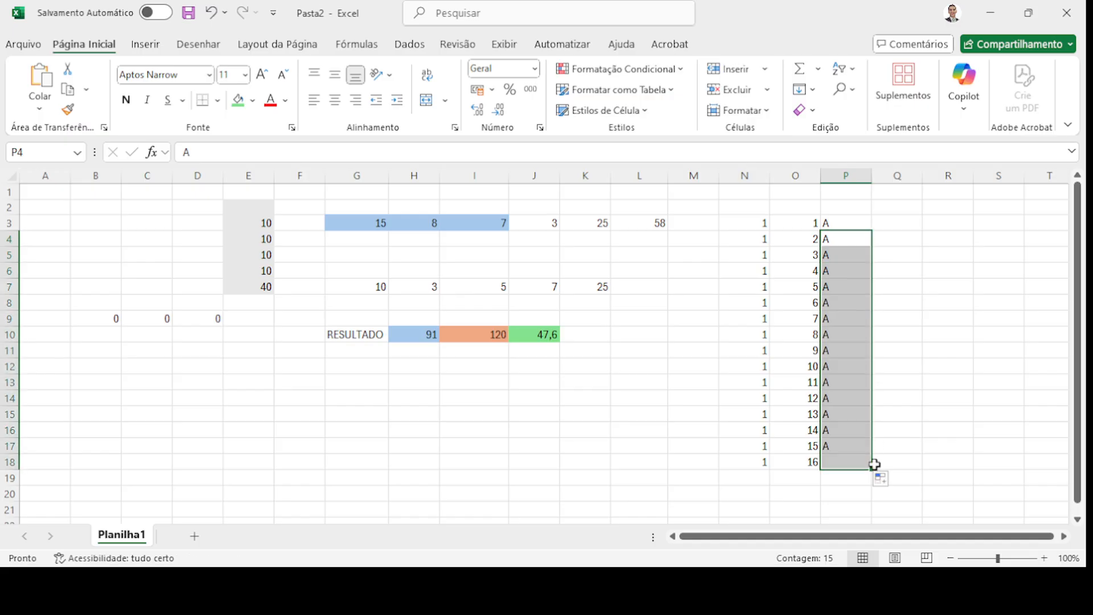
- Enter the letters A, B, C in Q3:Q5
left_click(911, 227)
type("A")
key("Return")
type("B")
key("Return")
type("C")
key("Return")
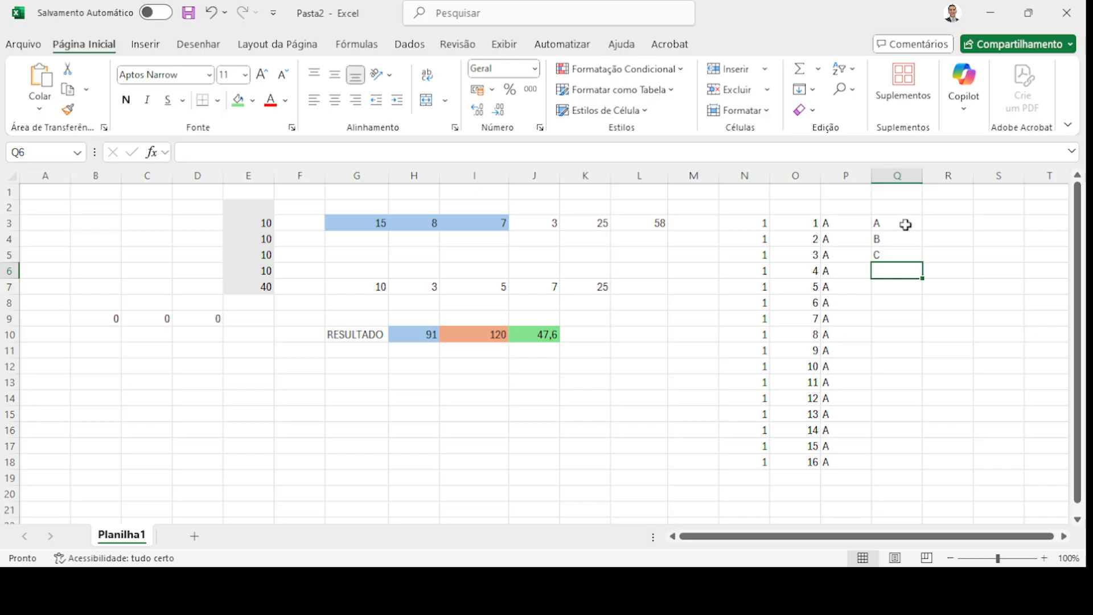
- Fill the A, B, C pattern down column Q to Q18
left_click(804, 225)
left_click_drag(804, 225, 809, 431)
left_click(888, 225)
left_click_drag(888, 225, 927, 463)
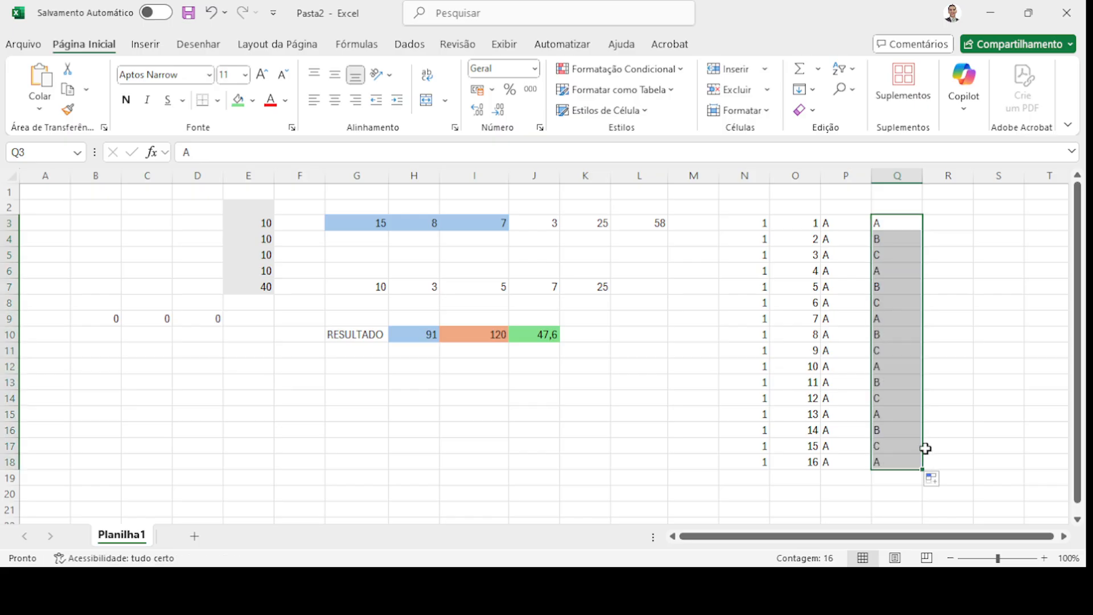
left_click(895, 275)
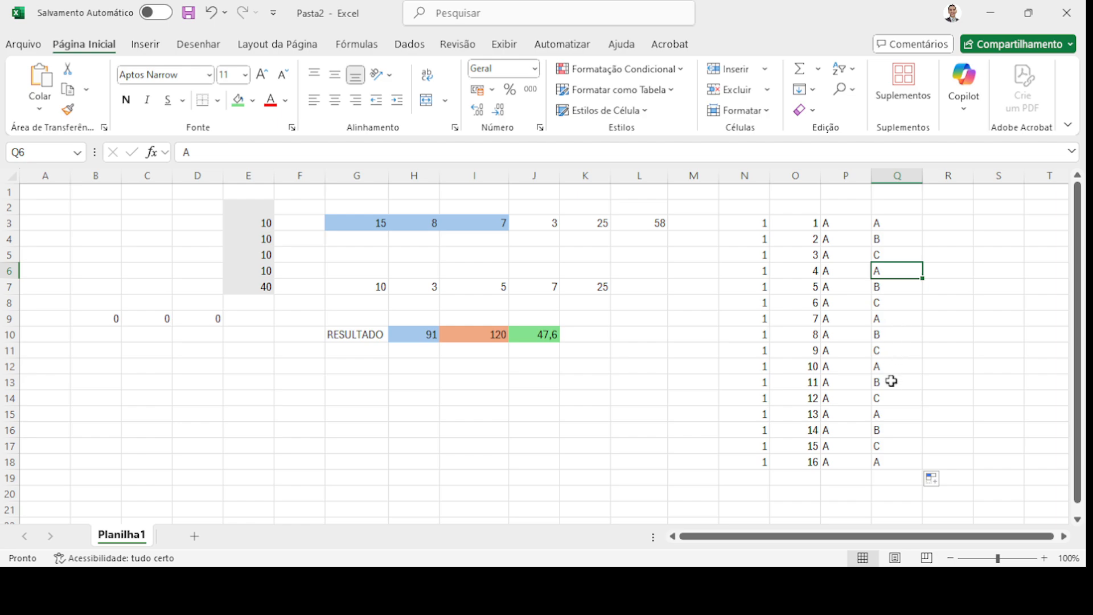
left_click(888, 460)
left_click_drag(888, 459, 883, 271)
left_click_drag(886, 223, 898, 260)
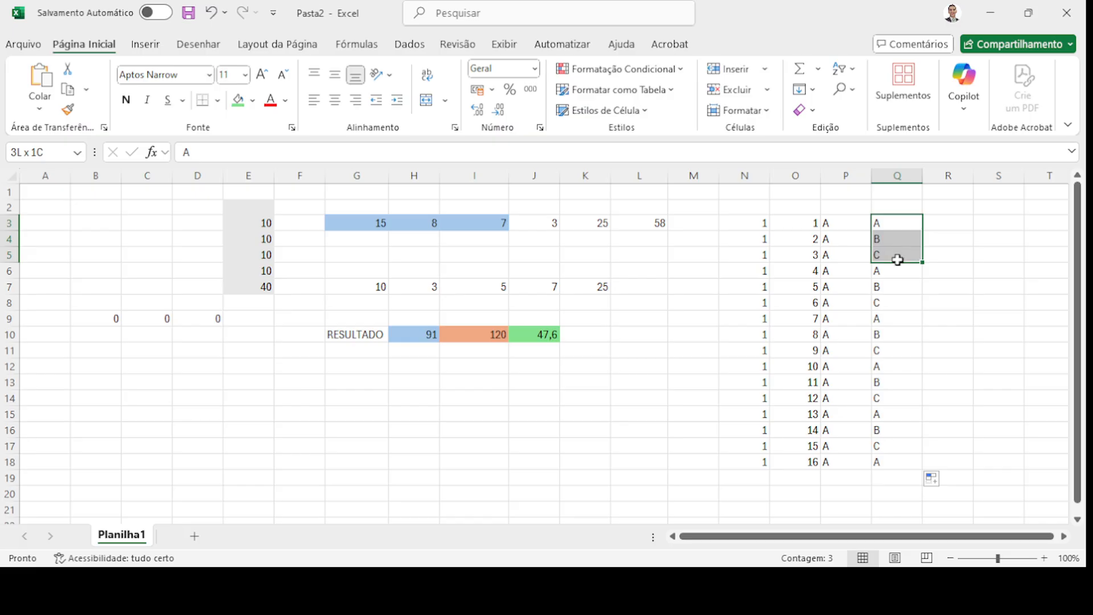
- Delete all practice data in N3:Q19
left_click(740, 305)
left_click_drag(759, 223, 897, 477)
key("Delete")
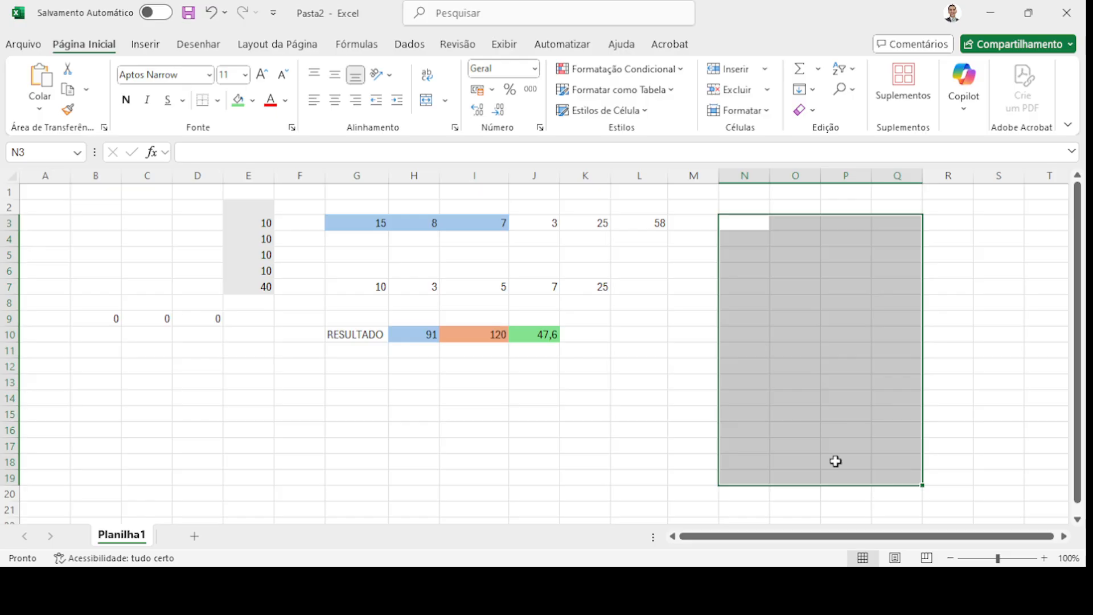
- Draft =SOMA(G3:G7) in G15, try listing cells G4;G5;G6 individually, then cancel the edit
left_click(378, 415)
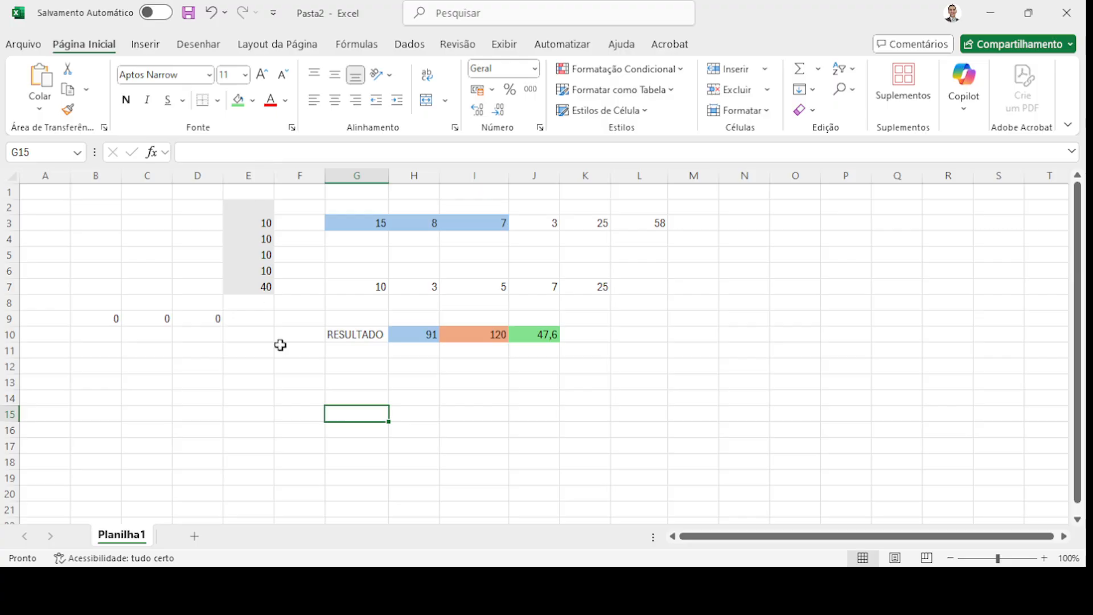
left_click(199, 147)
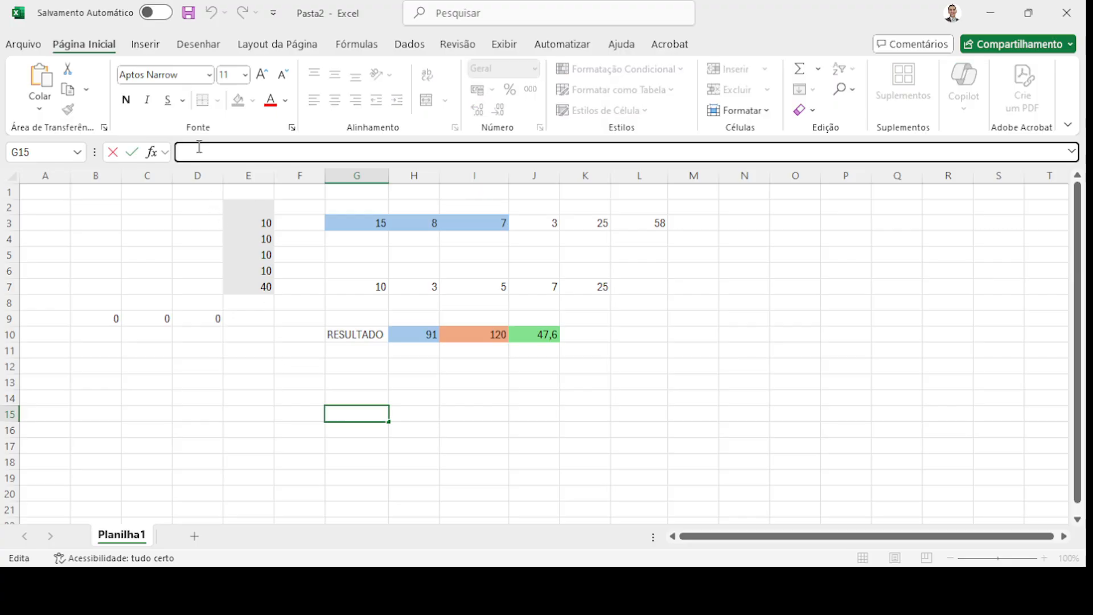
type("=S")
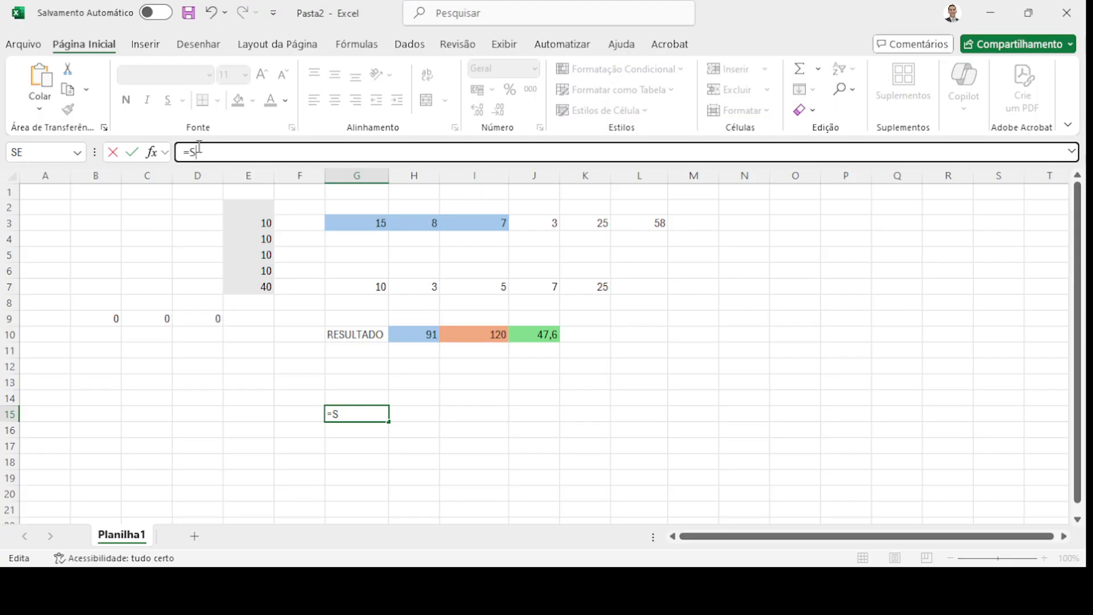
type("OMA")
type("(G3")
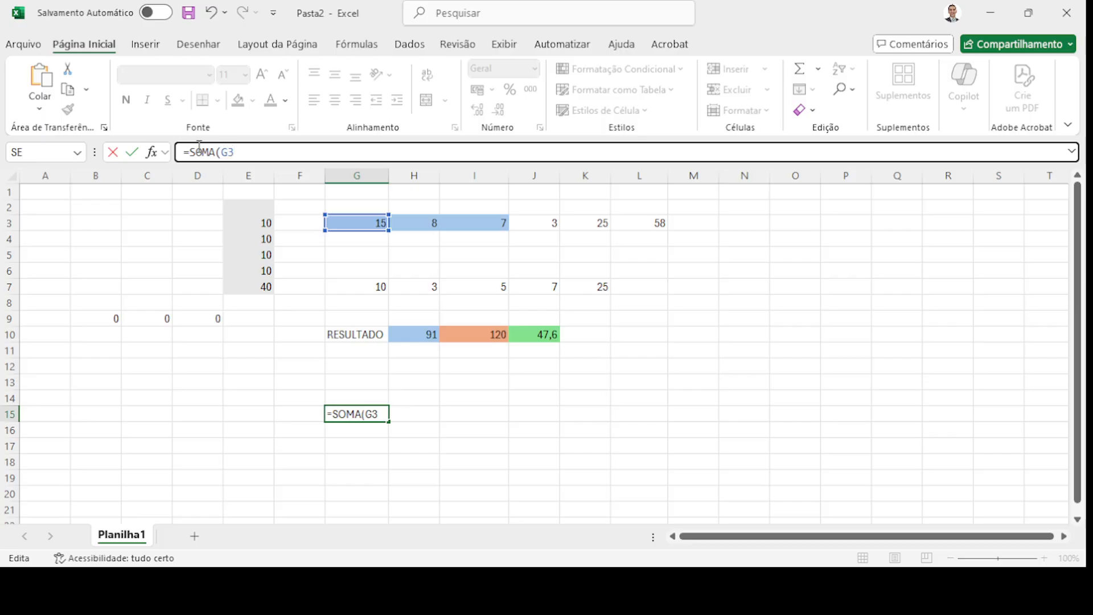
type(":G7)")
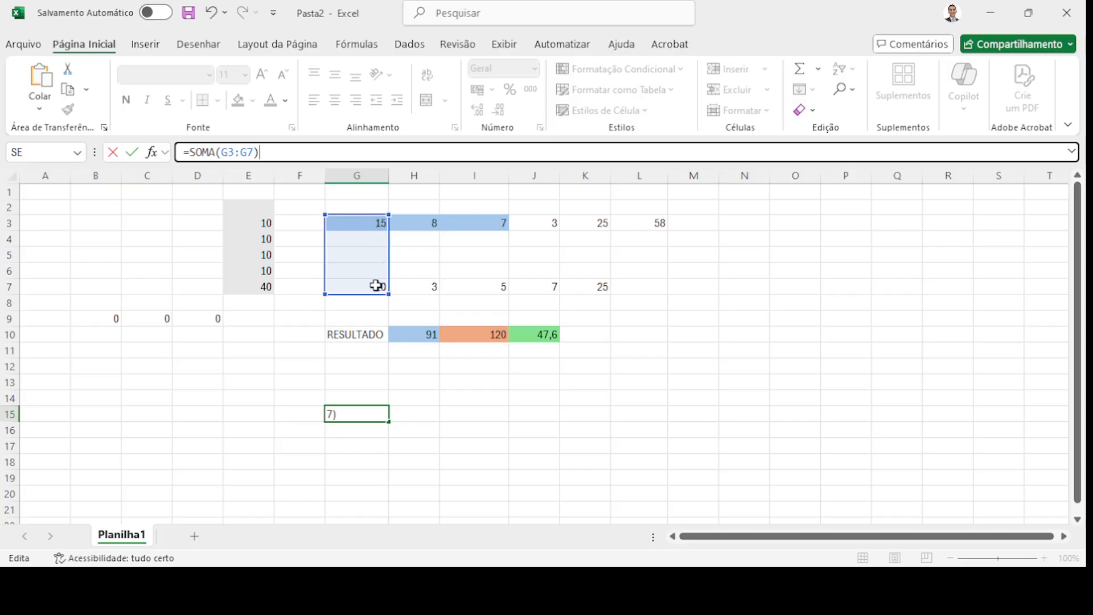
left_click(241, 152)
key("BackSpace")
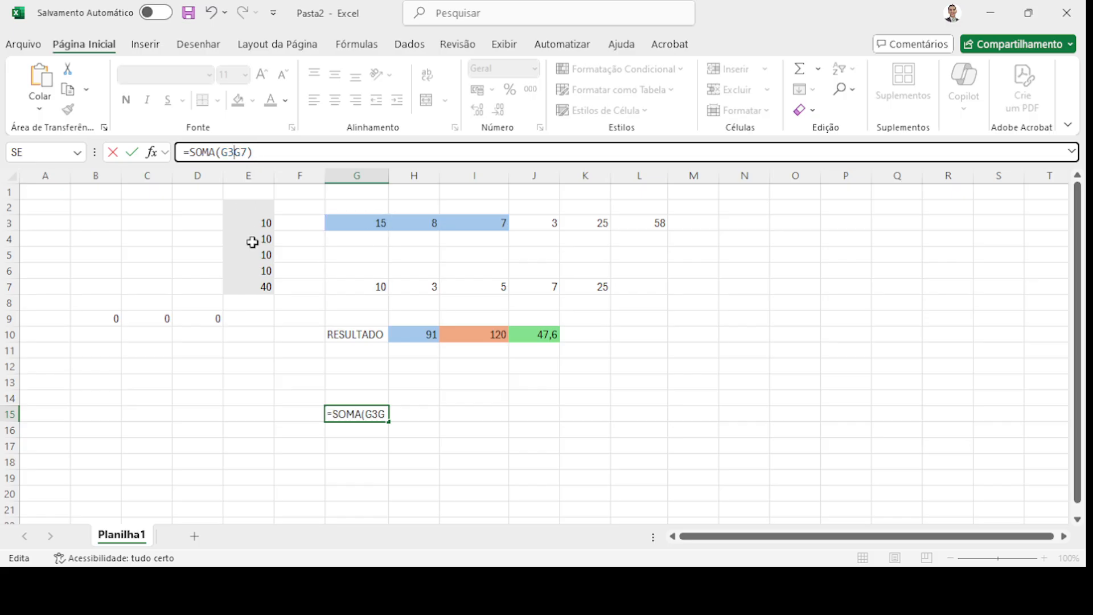
type(";")
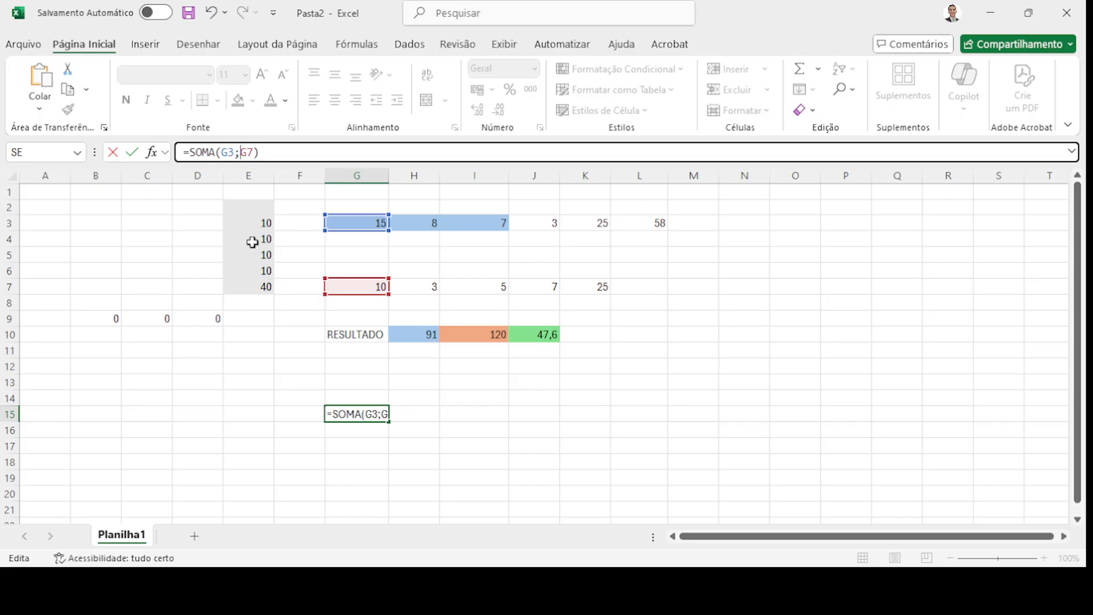
type("G4;")
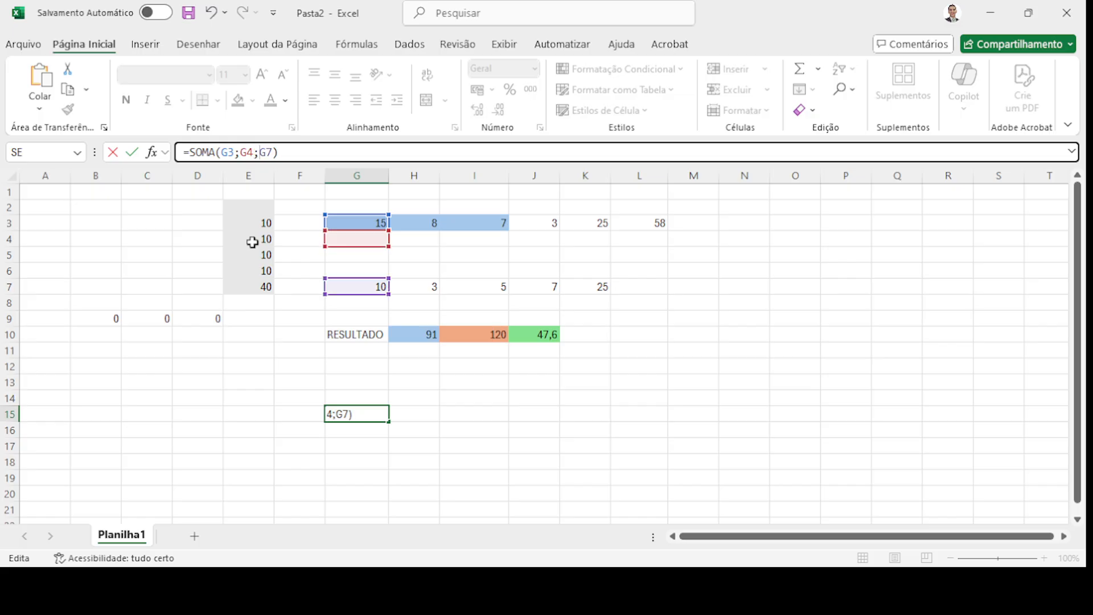
type("G5;G6;G")
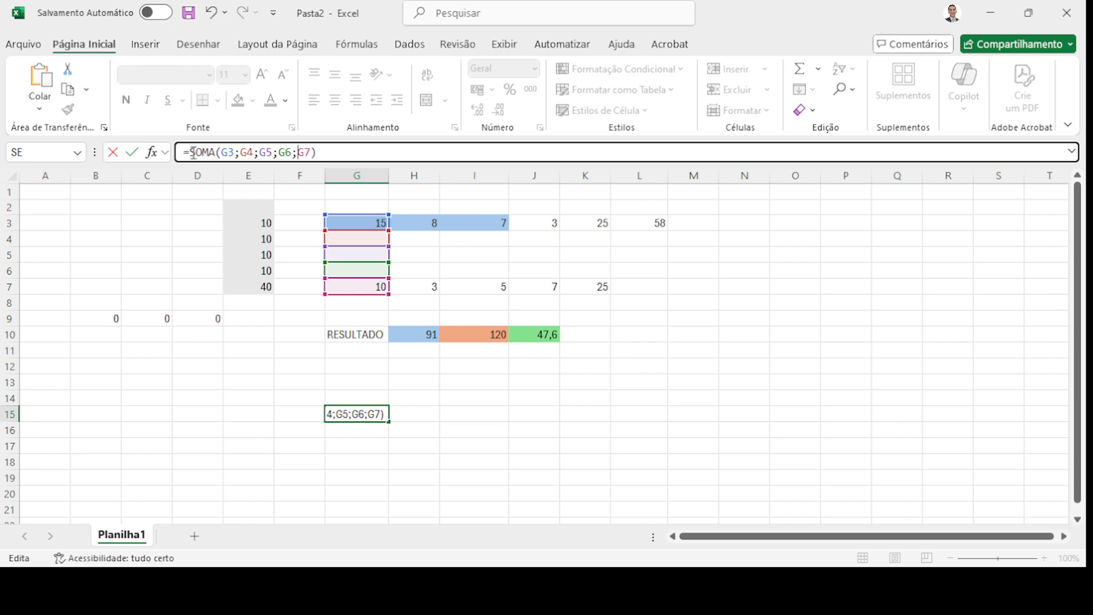
left_click(220, 153)
key("Escape")
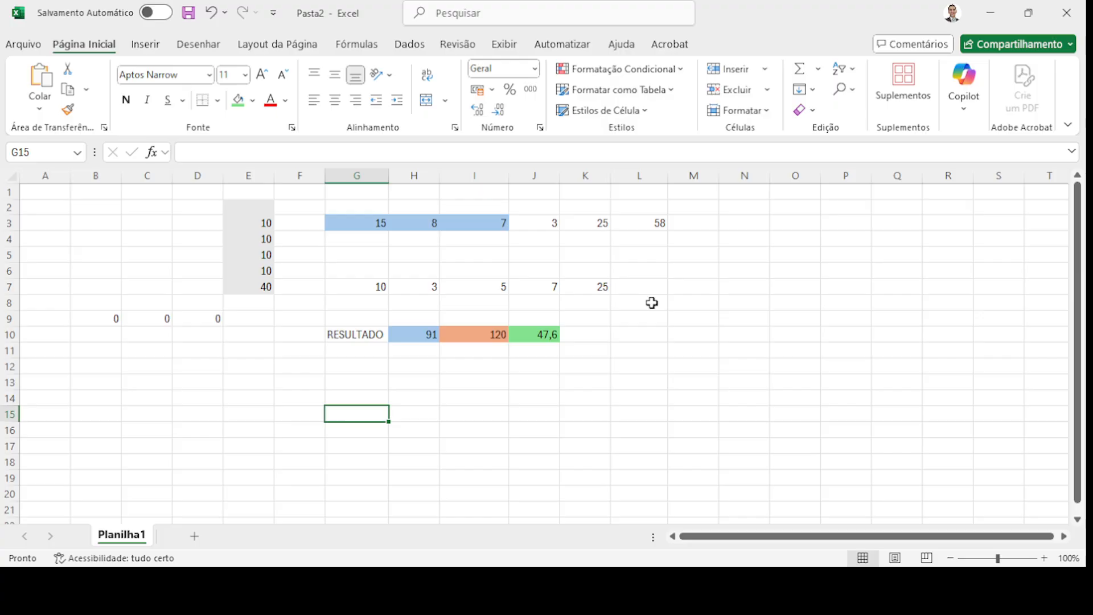
- Enter =MÉDIA(E3:E6) in H13 so it shows the average 10
left_click(429, 382)
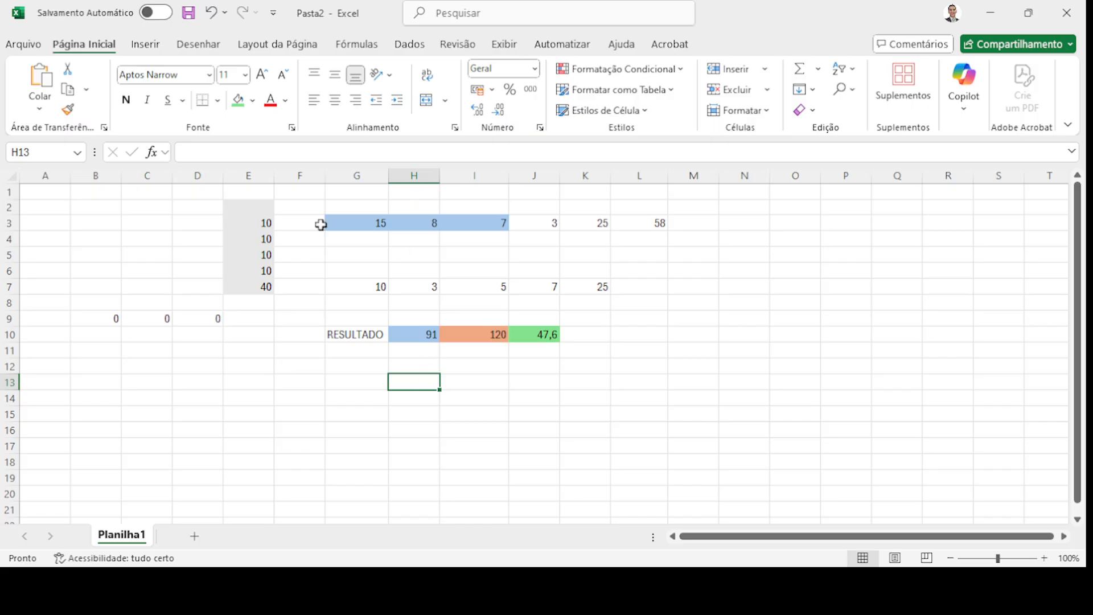
left_click(222, 152)
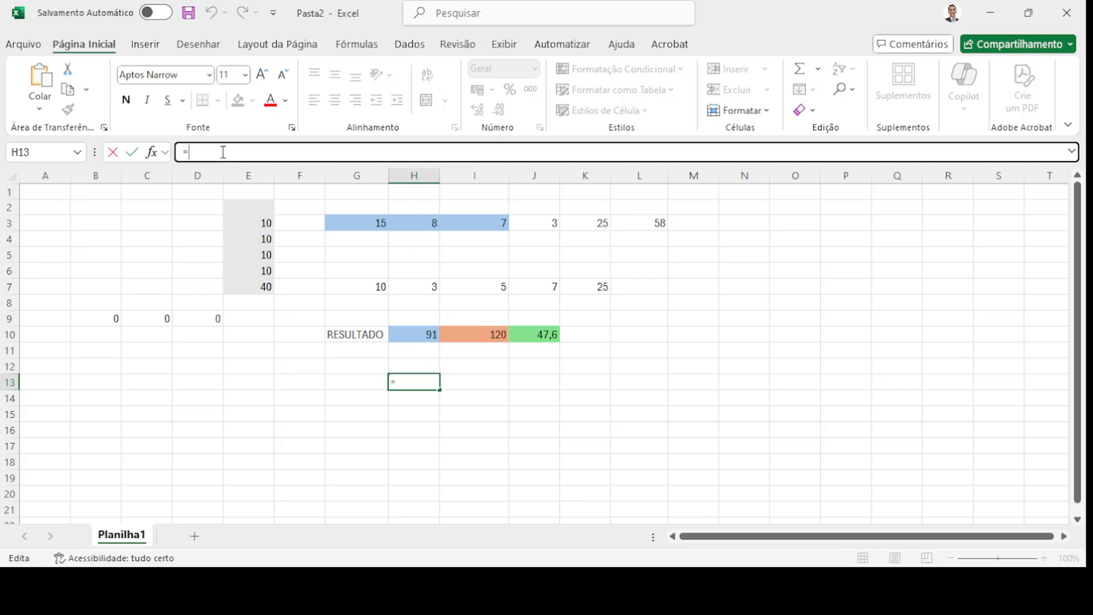
type("=MÉ")
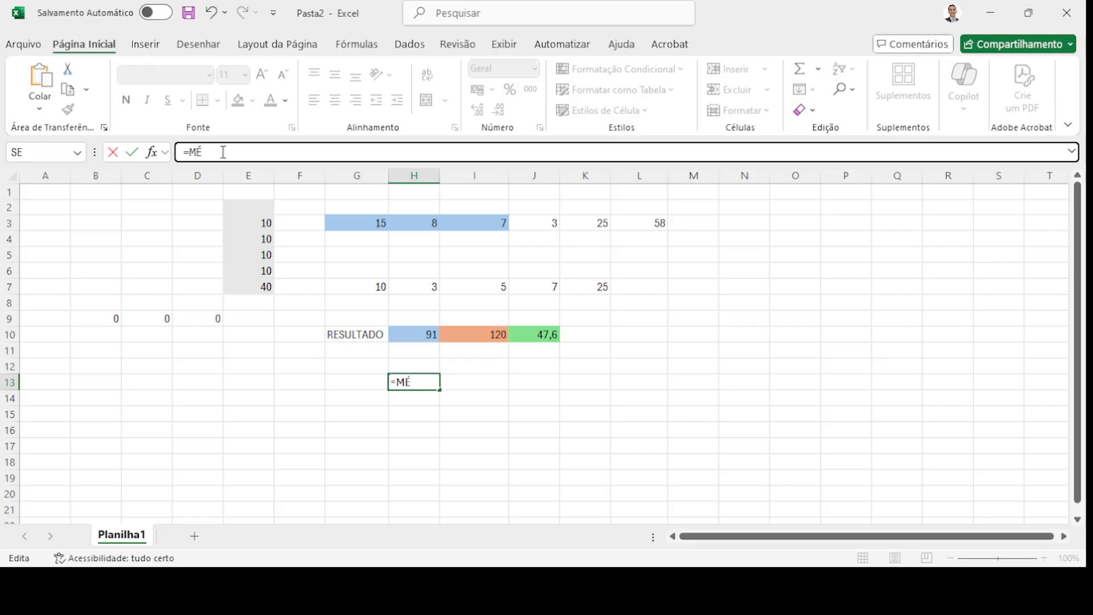
type("DIA(")
type("E3")
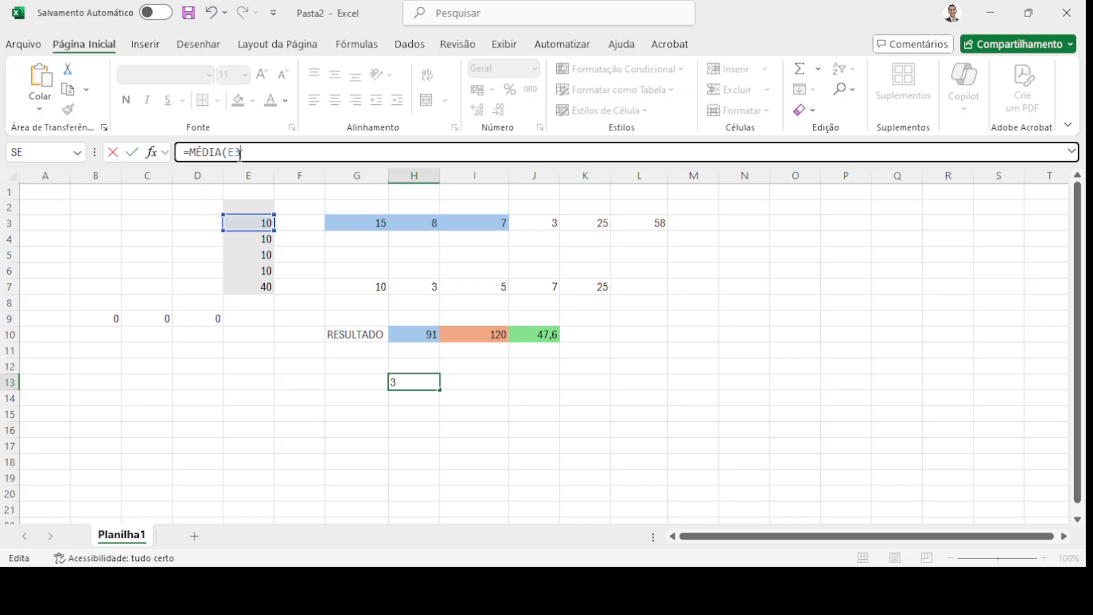
type(":E6)")
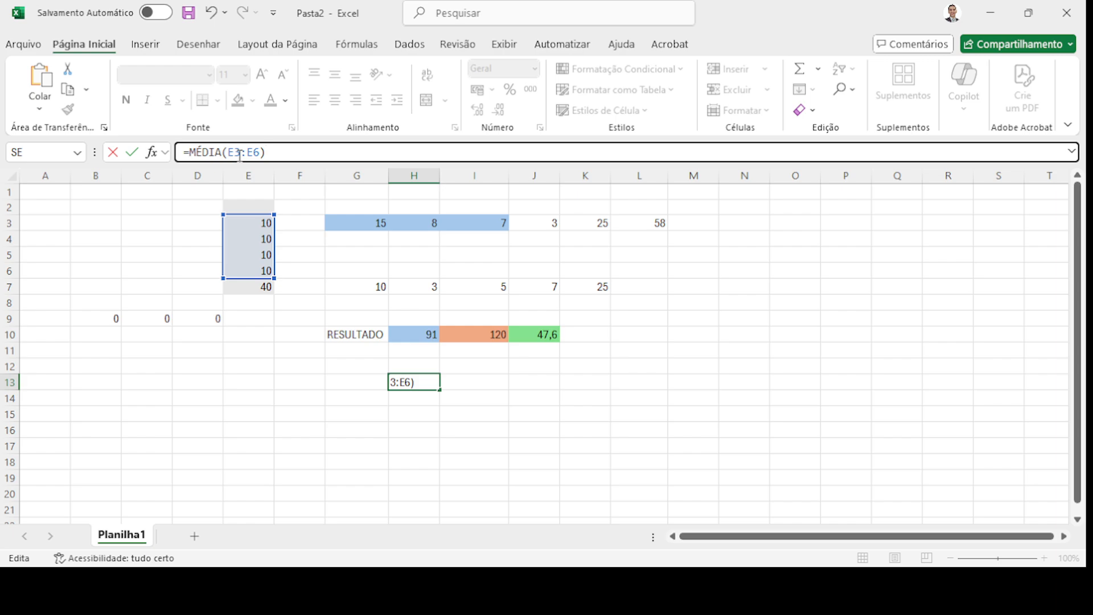
key("Return")
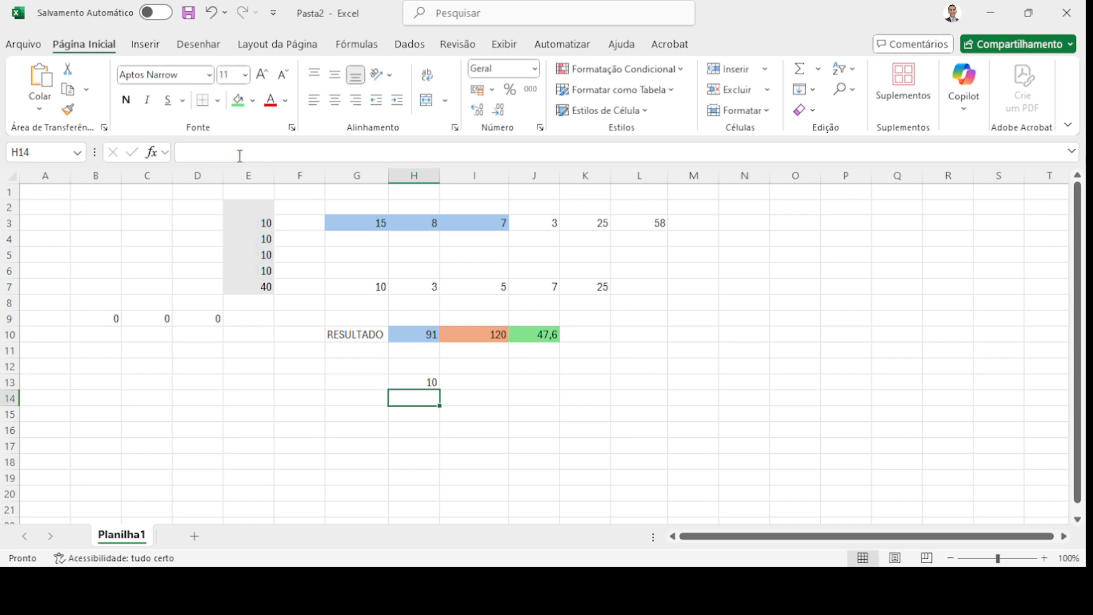
- Check the E3:E6 average, then rewrite H13 as =MÉDIA(E3;E4;E5;E6)
left_click(422, 382)
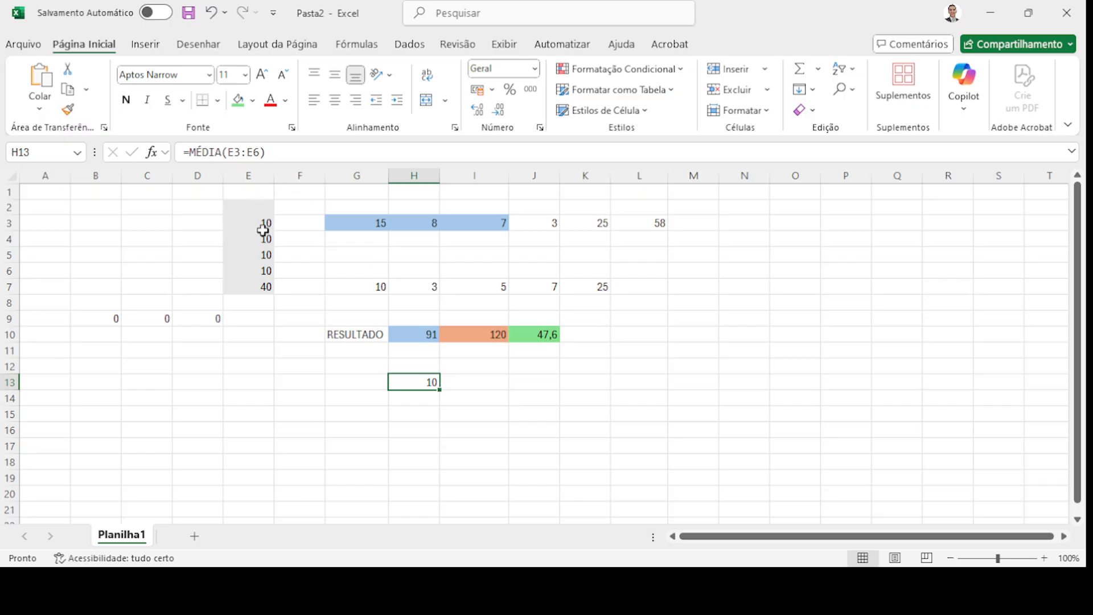
left_click_drag(255, 222, 260, 269)
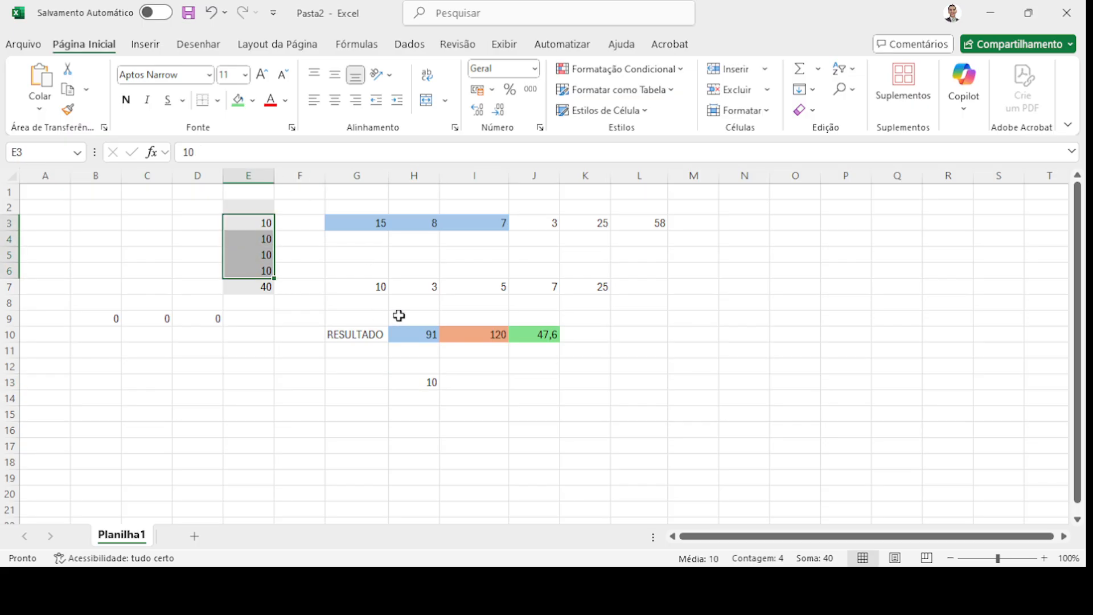
left_click(424, 382)
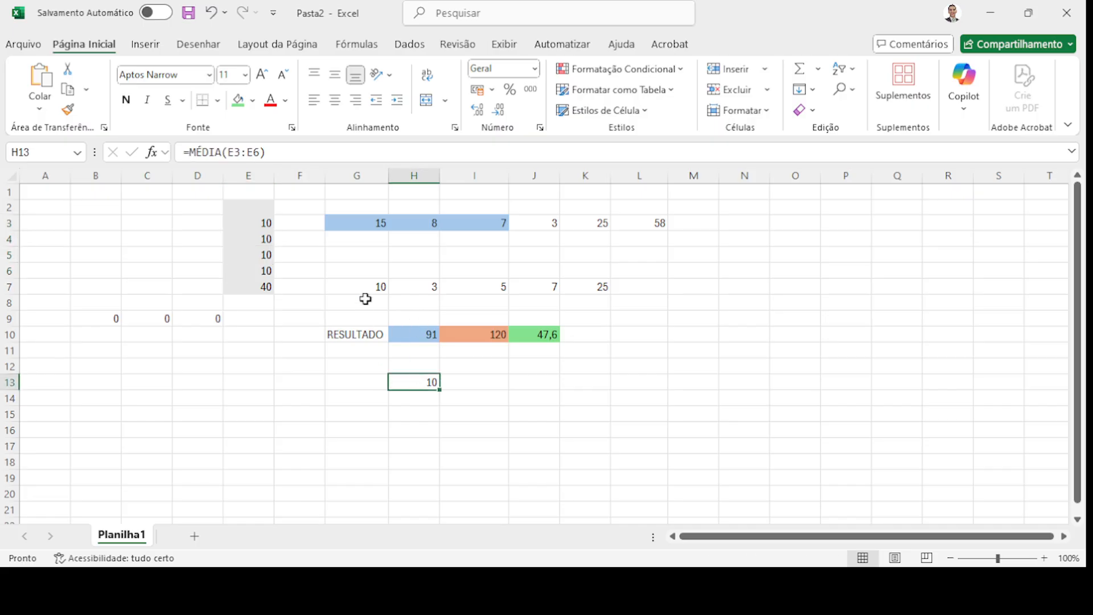
left_click(248, 153)
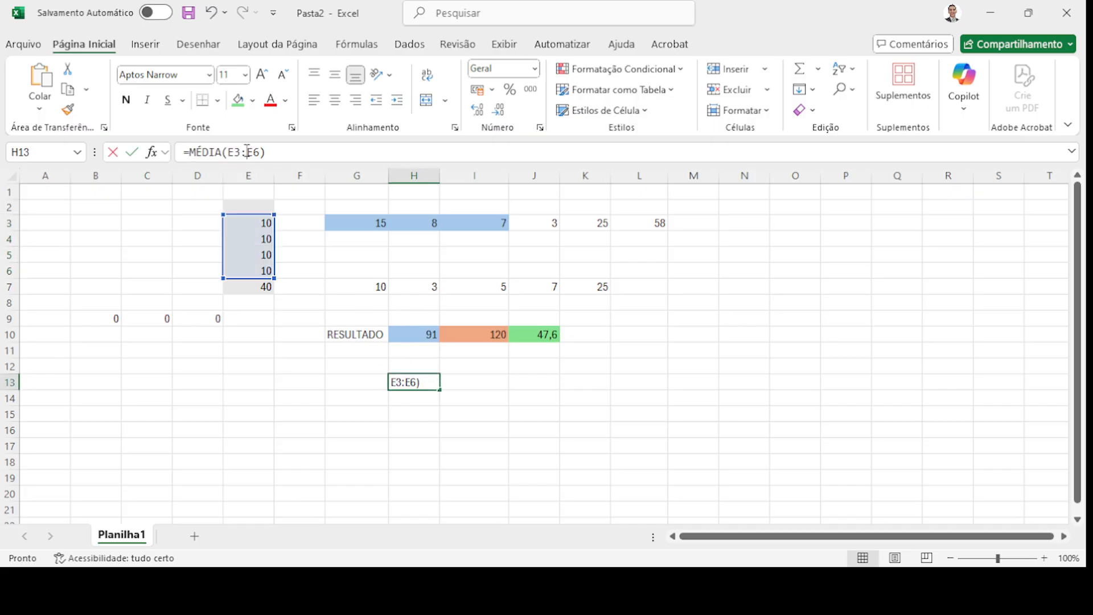
key("BackSpace")
key("BackSpace")
key("BackSpace")
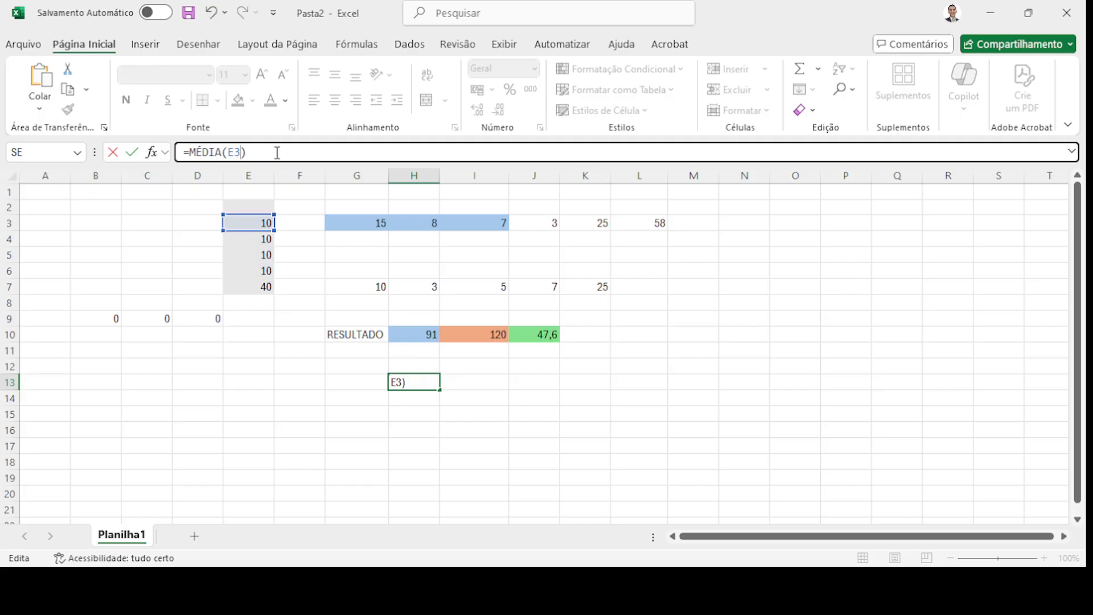
type(";")
type("E4")
type(";E5")
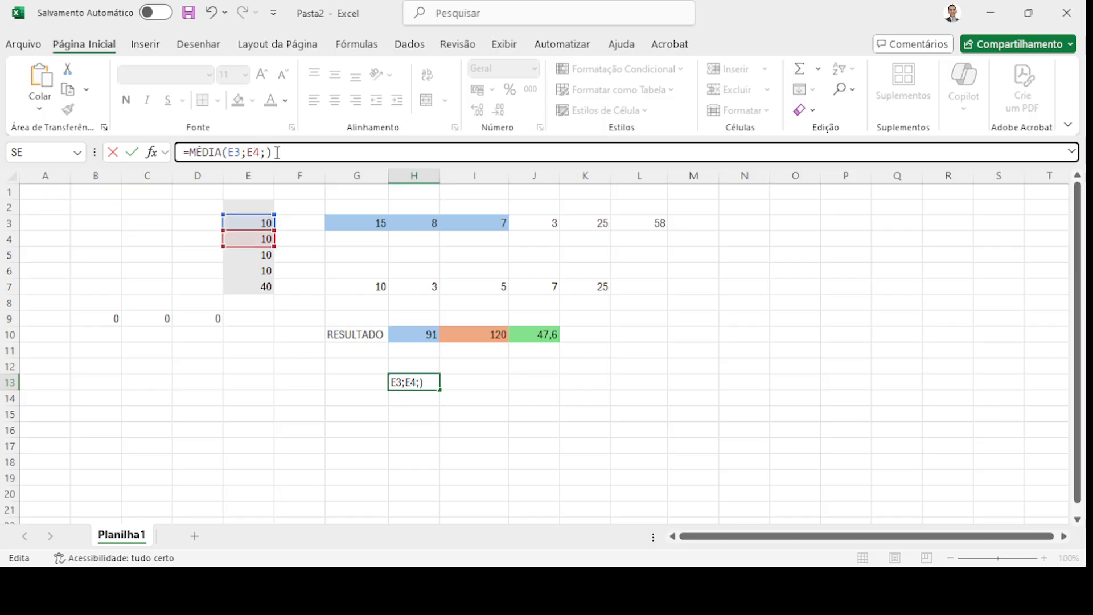
type(";E6")
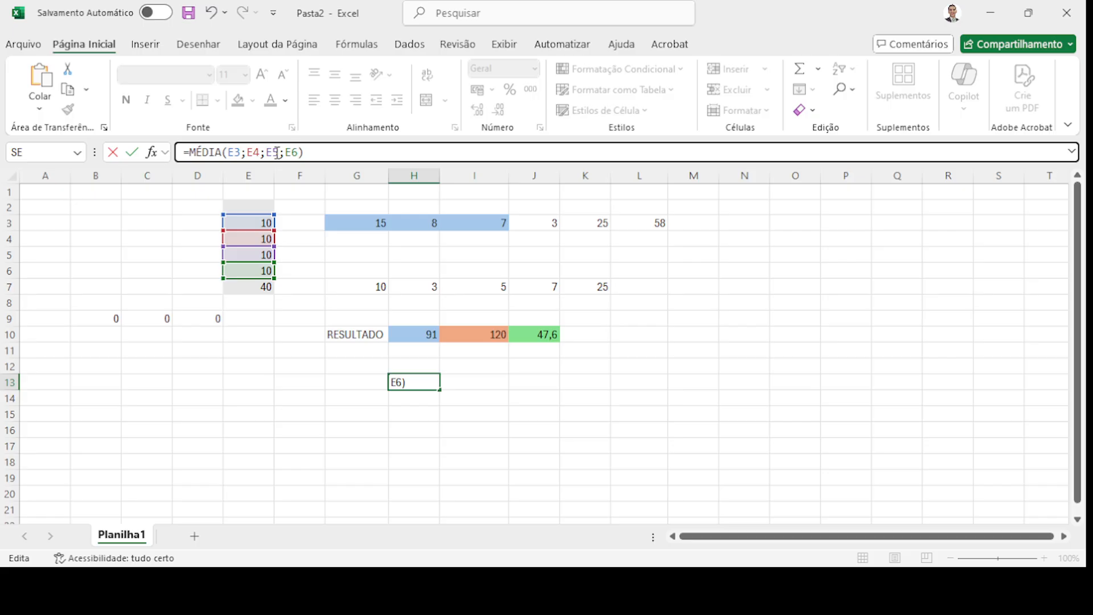
key("Return")
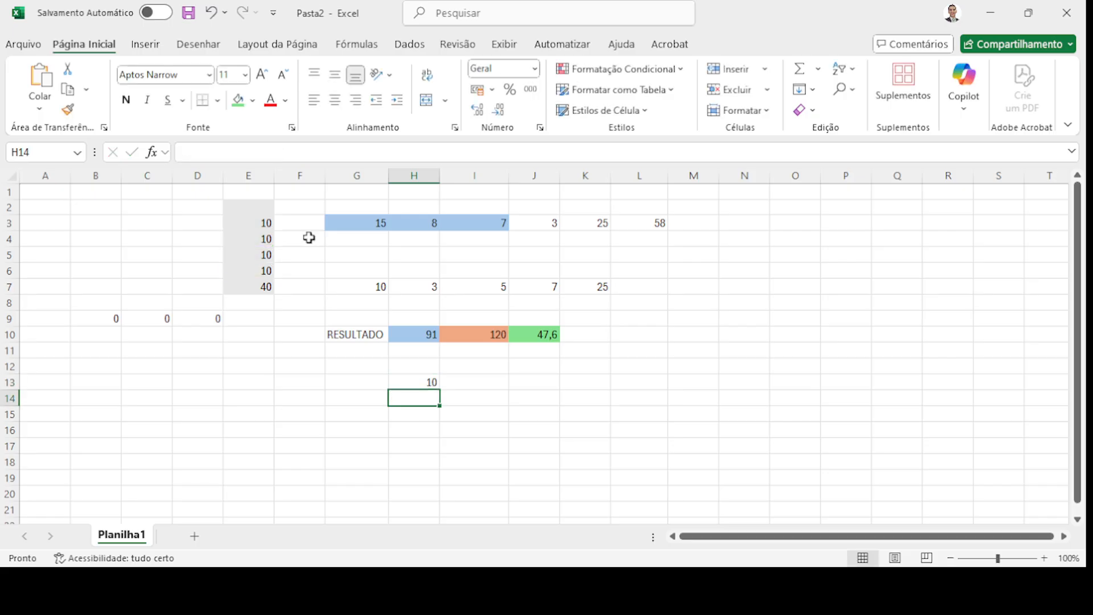
- Erase the MÉDIA function from H13, leaving only the equals sign
left_click(401, 382)
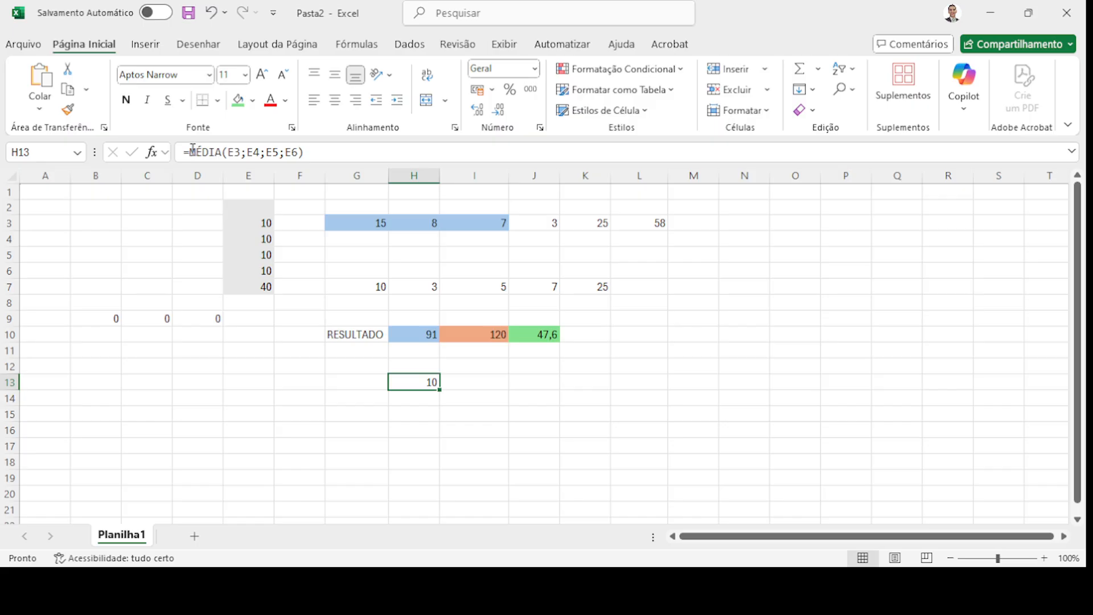
left_click_drag(193, 151, 402, 145)
key("BackSpace")
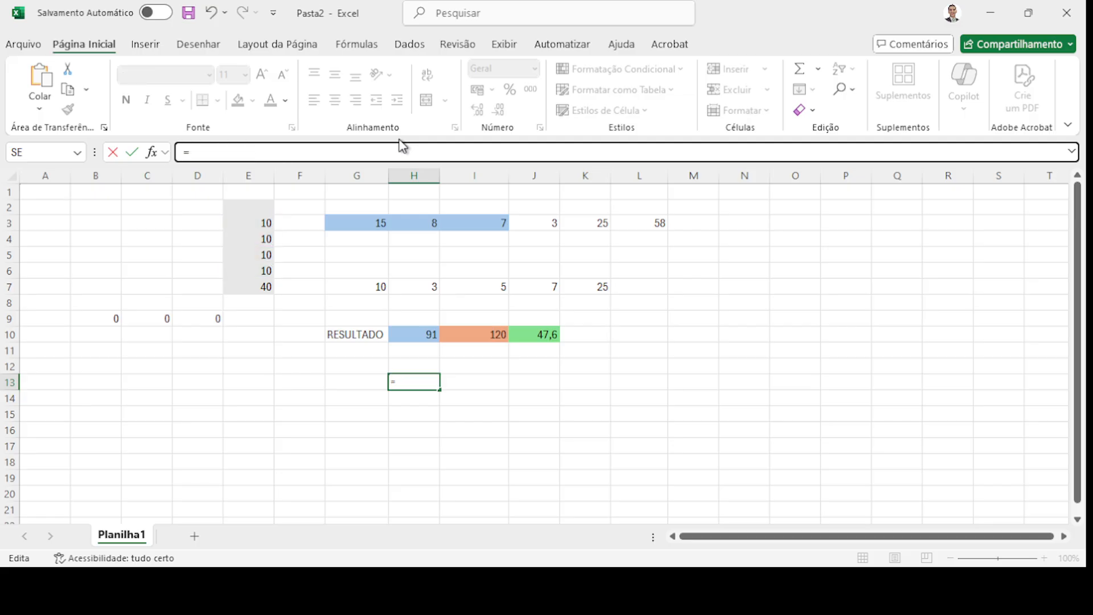
- Build =(E3+E4+E5+E6)/4 in H13, fixing the parentheses, so it shows 10
left_click(261, 222)
type("+E")
type("4")
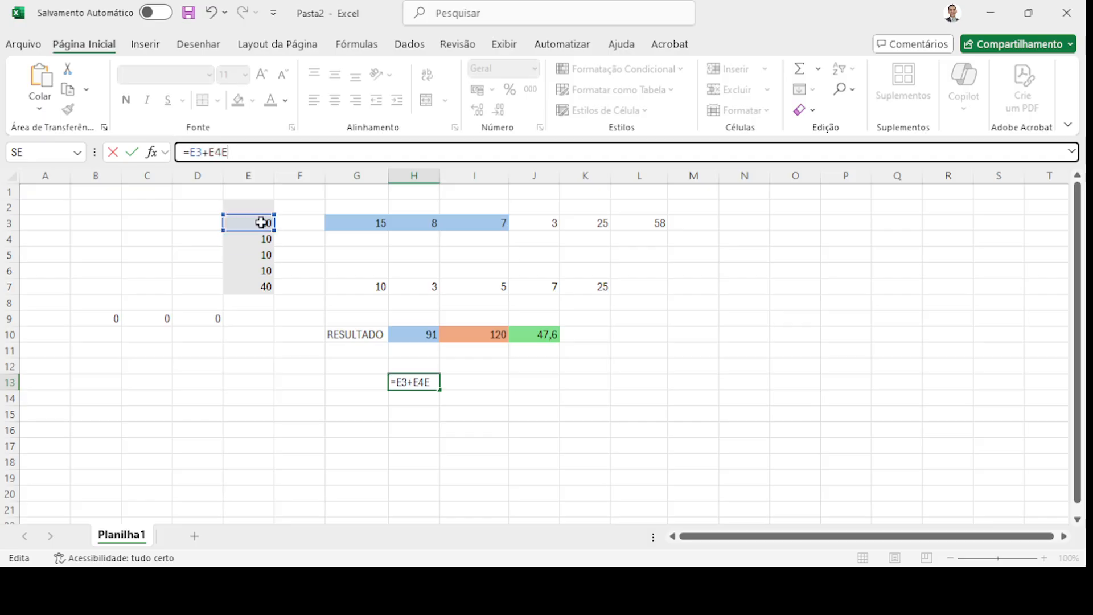
type("+E5+E6")
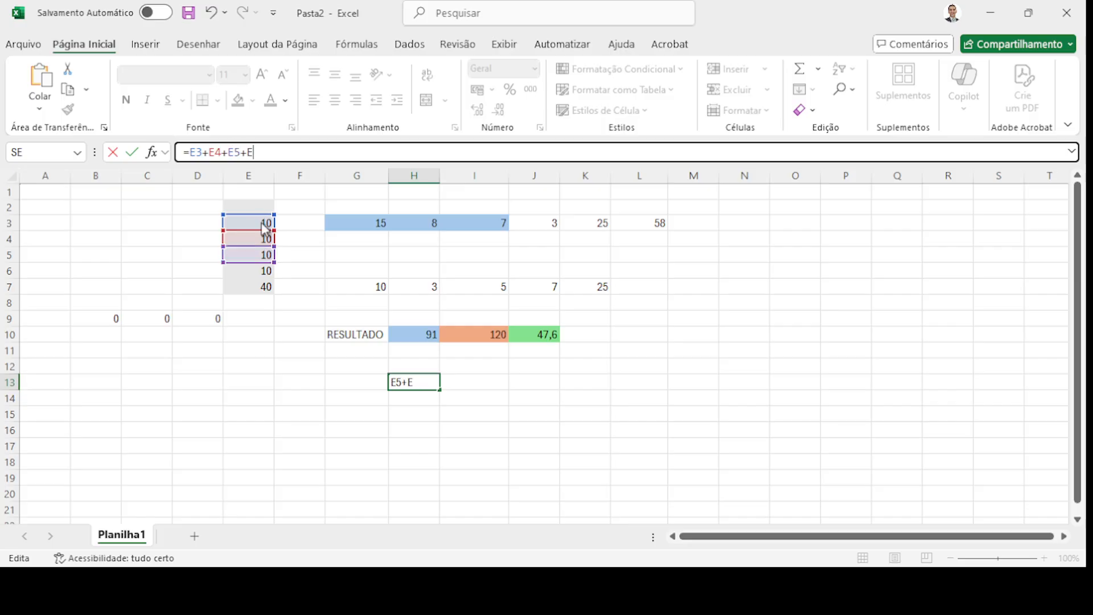
type("/")
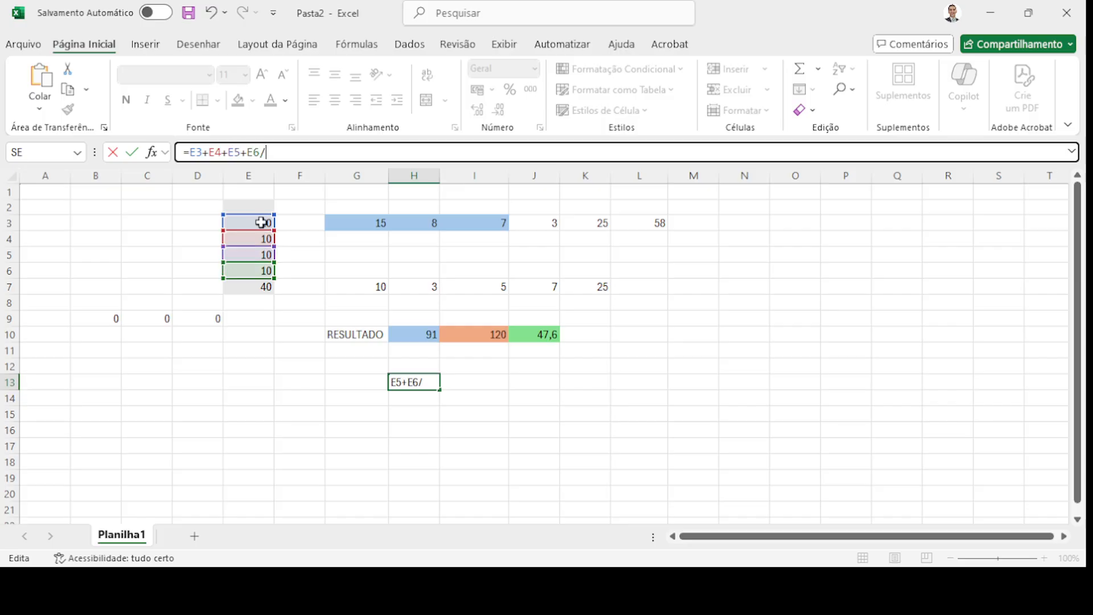
type("4")
key("Left")
key("Left")
key("Left")
key("Left")
key("Left")
key("Left")
key("Left")
key("Left")
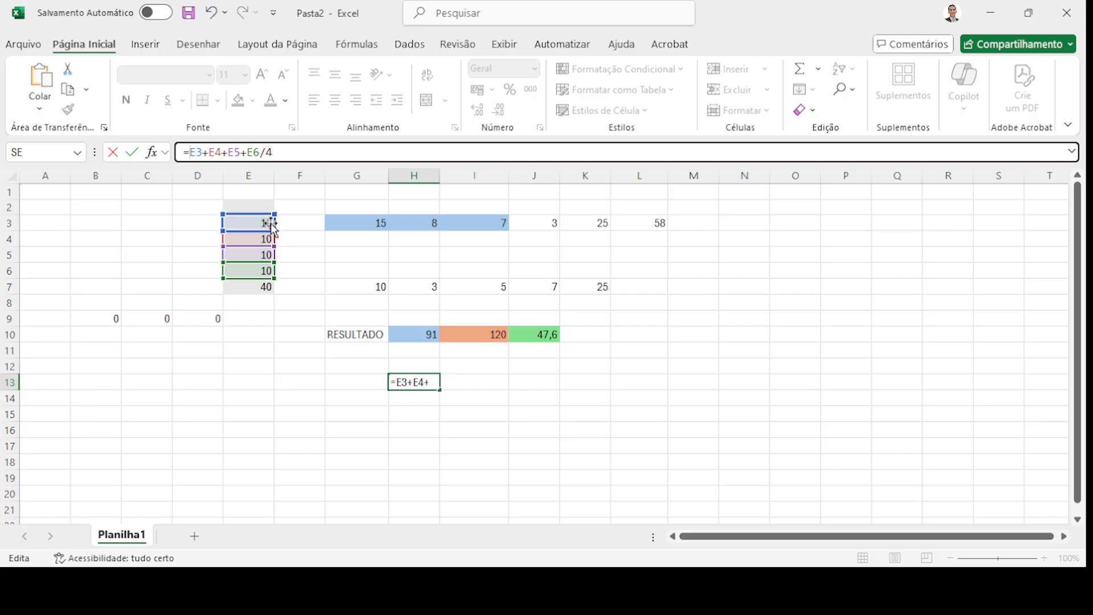
type("(")
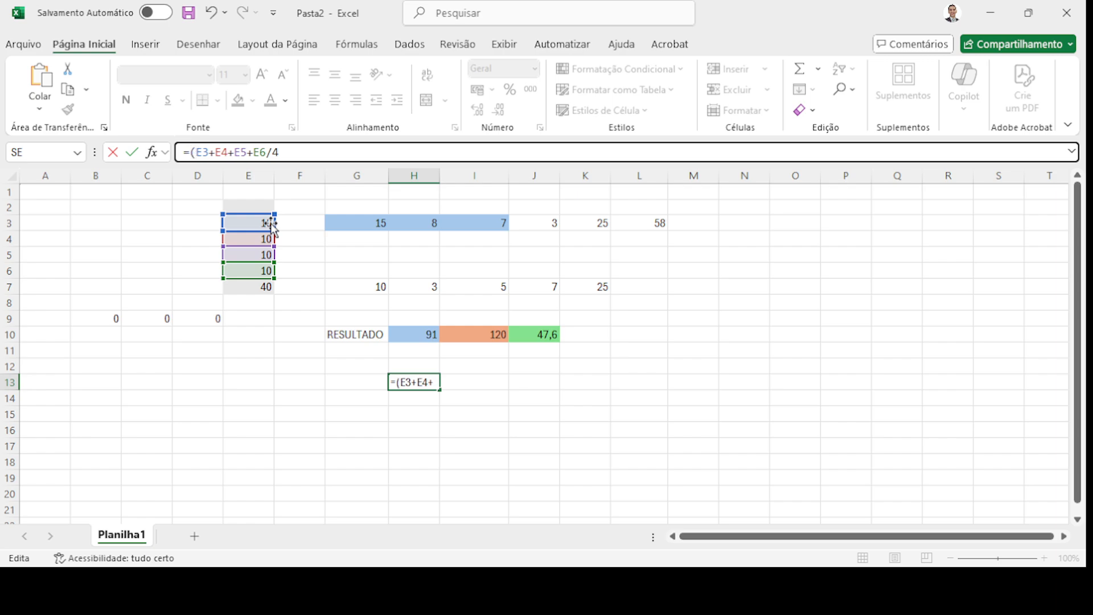
key("Right")
key("Right")
key("Right")
key("Right")
key("Right")
key("Right")
key("Right")
key("Right")
key("Right")
key("Right")
key("Right")
key("shift+Right")
key("shift+Right")
key("shift+Right")
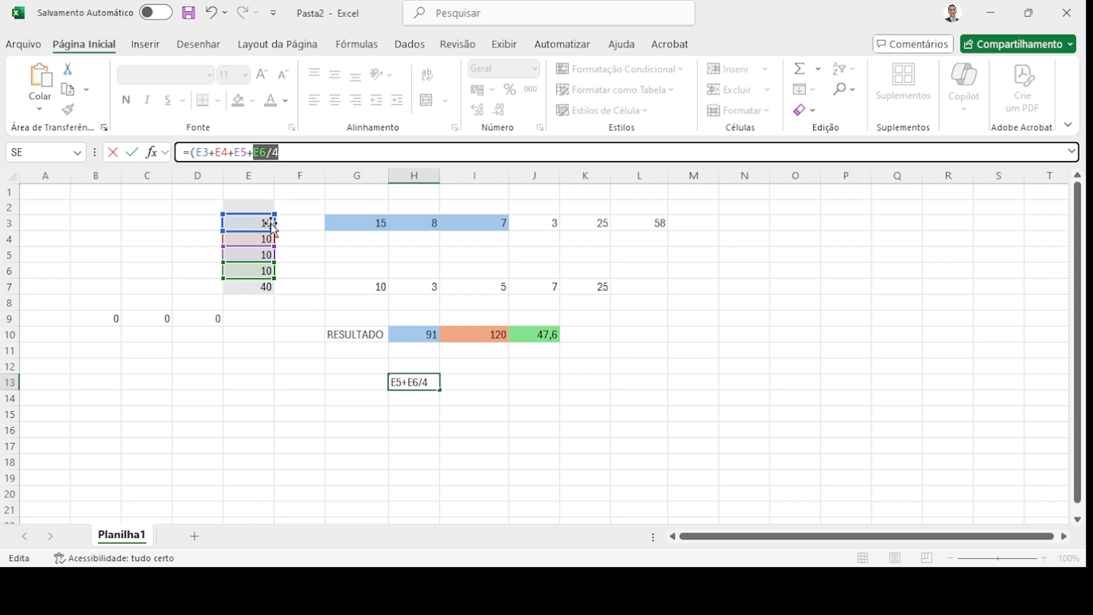
key("Left")
key("Delete")
type(")/")
key("Return")
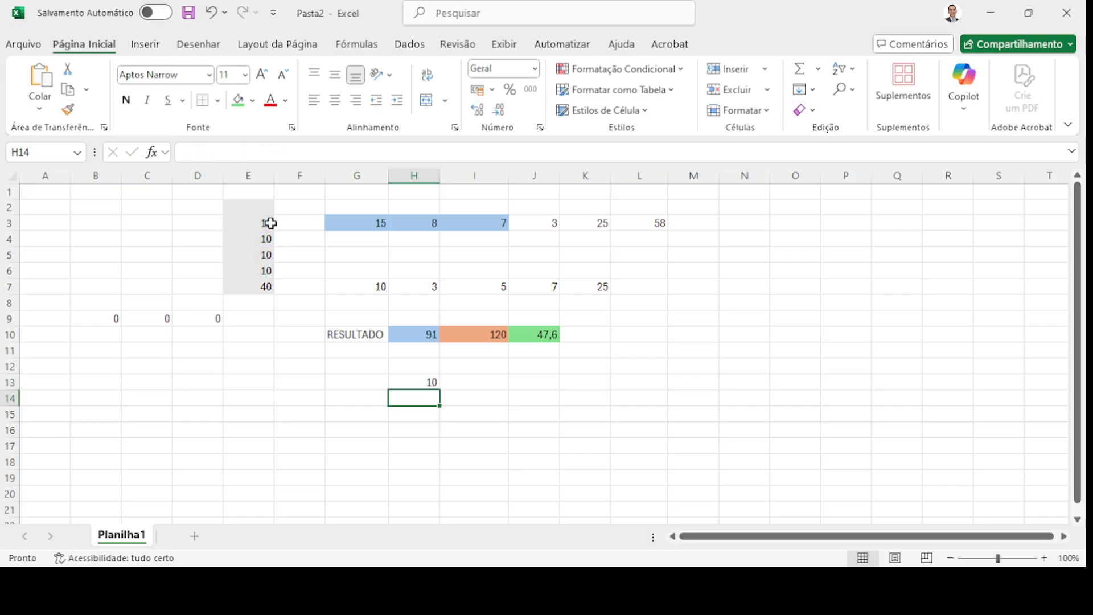
left_click(408, 382)
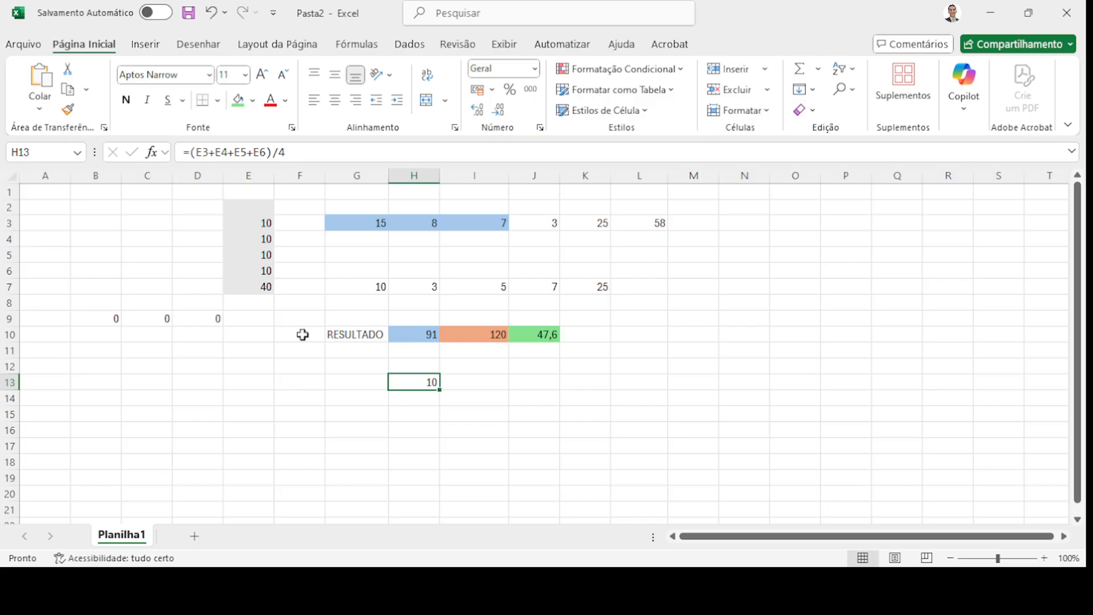
- Enter =MÍNIMO(G3:L3) in L12, which returns 3
left_click(650, 367)
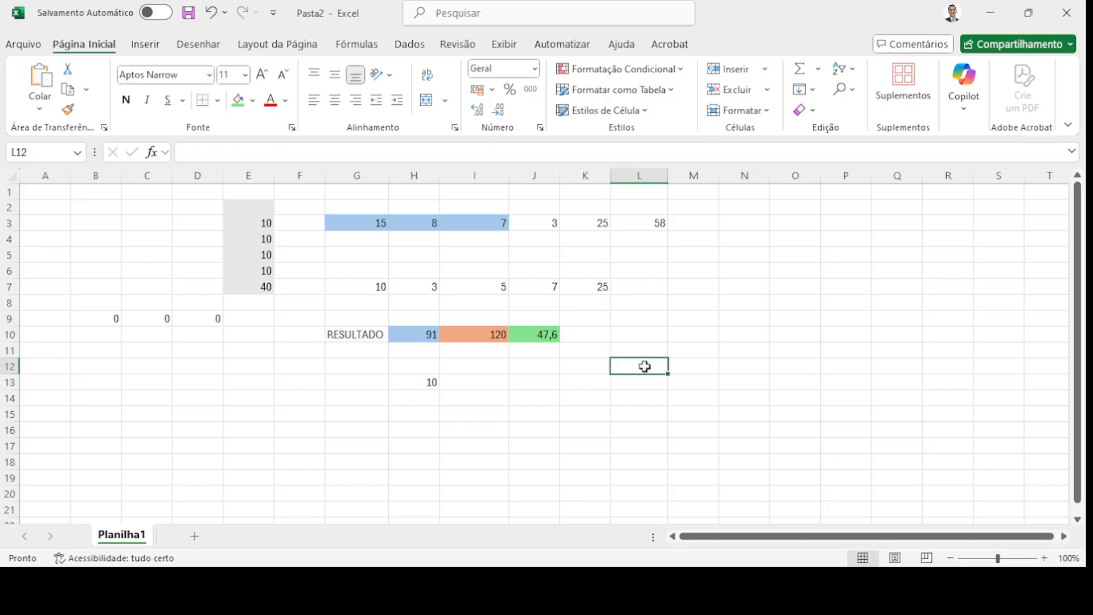
left_click(252, 153)
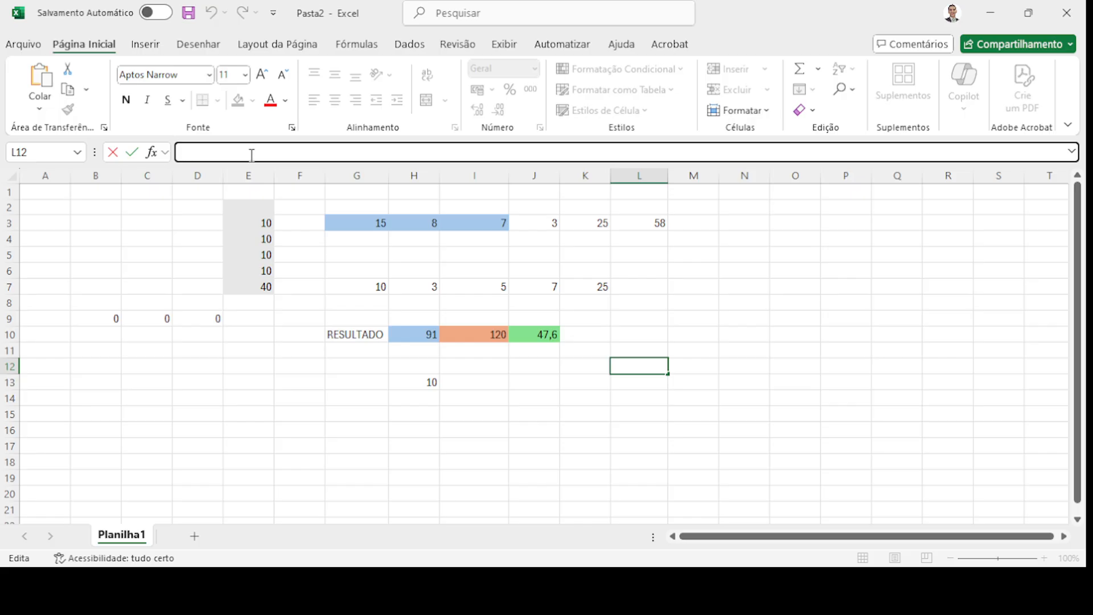
type("=MÍN")
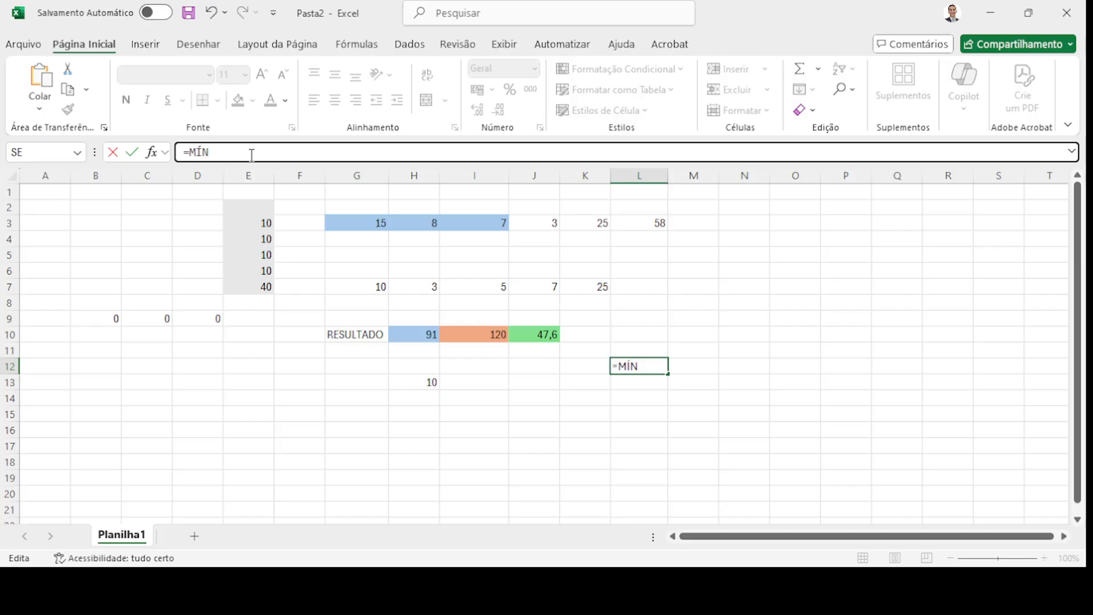
type("IMO(G3")
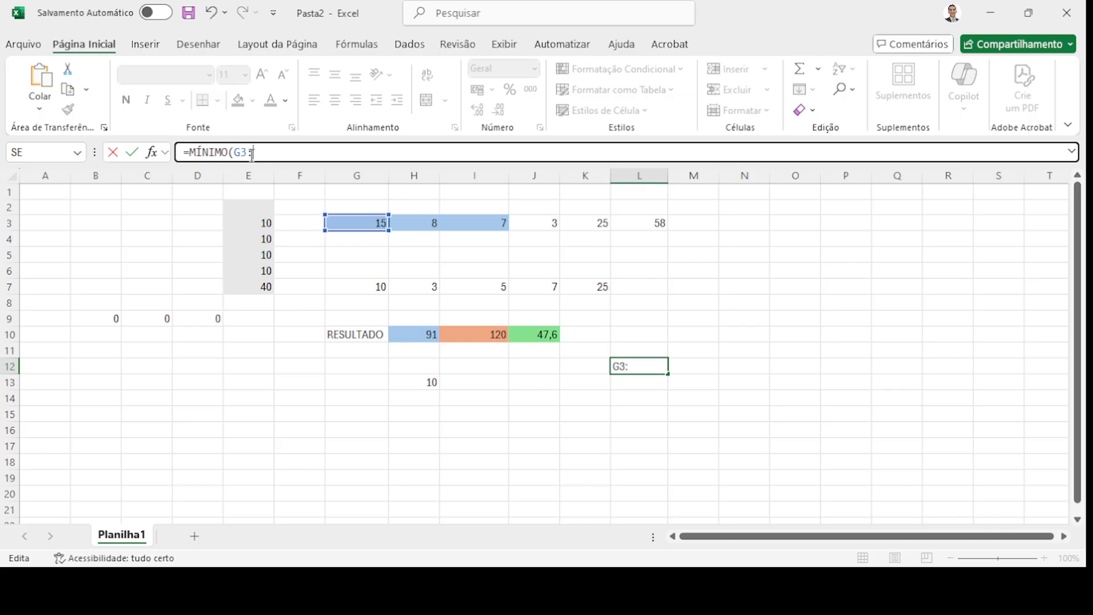
type(":L3")
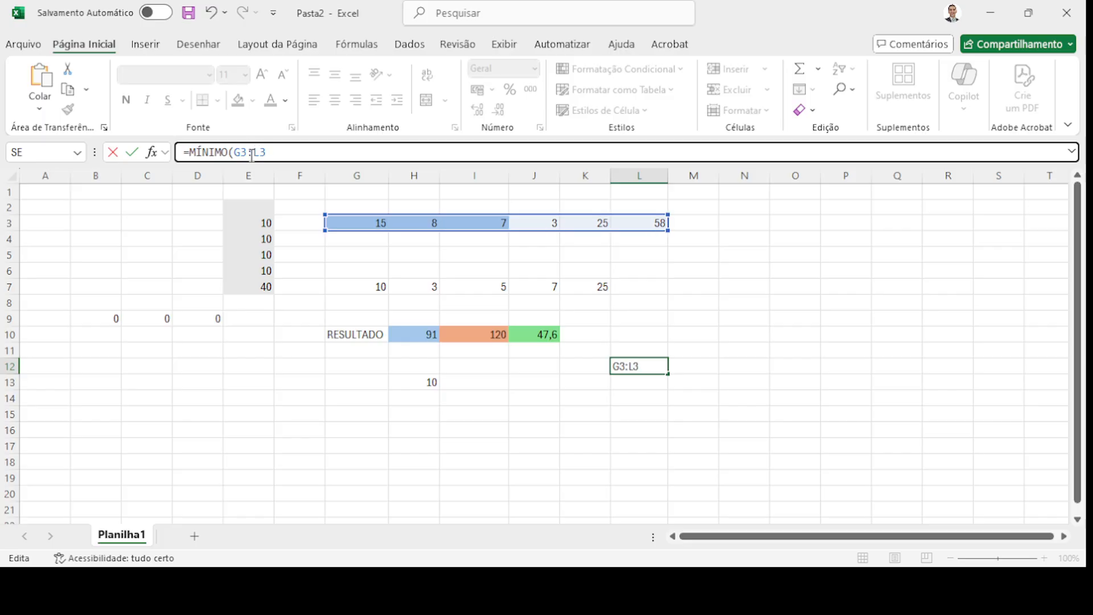
type(")")
key("Return")
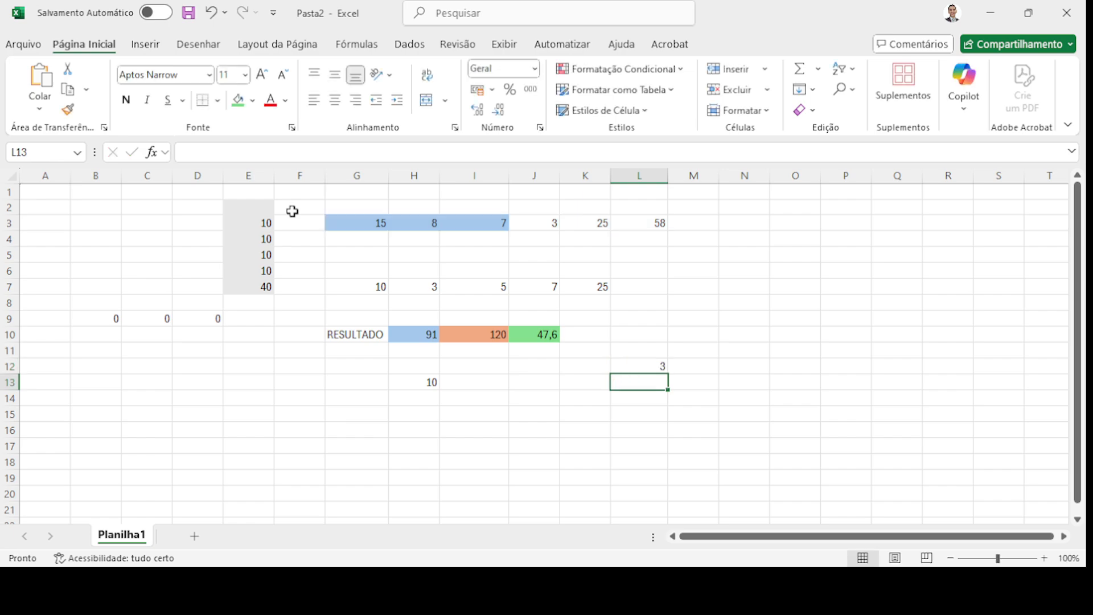
- Change J3 from 3 to 30, making the G3:L3 sum 85 and L12's minimum 7
left_click(641, 365)
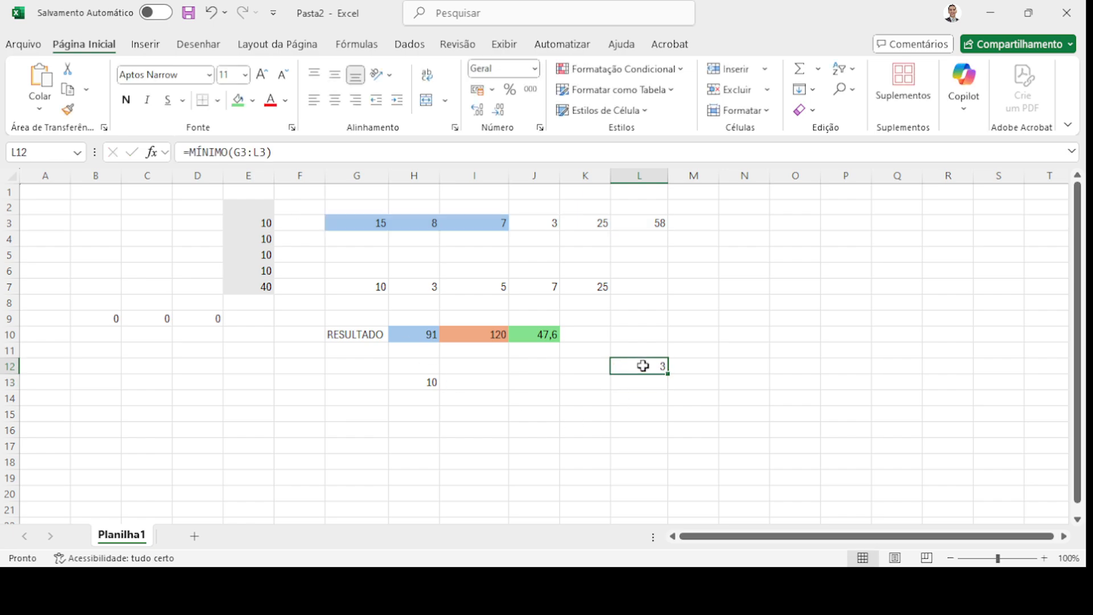
left_click_drag(376, 224, 640, 223)
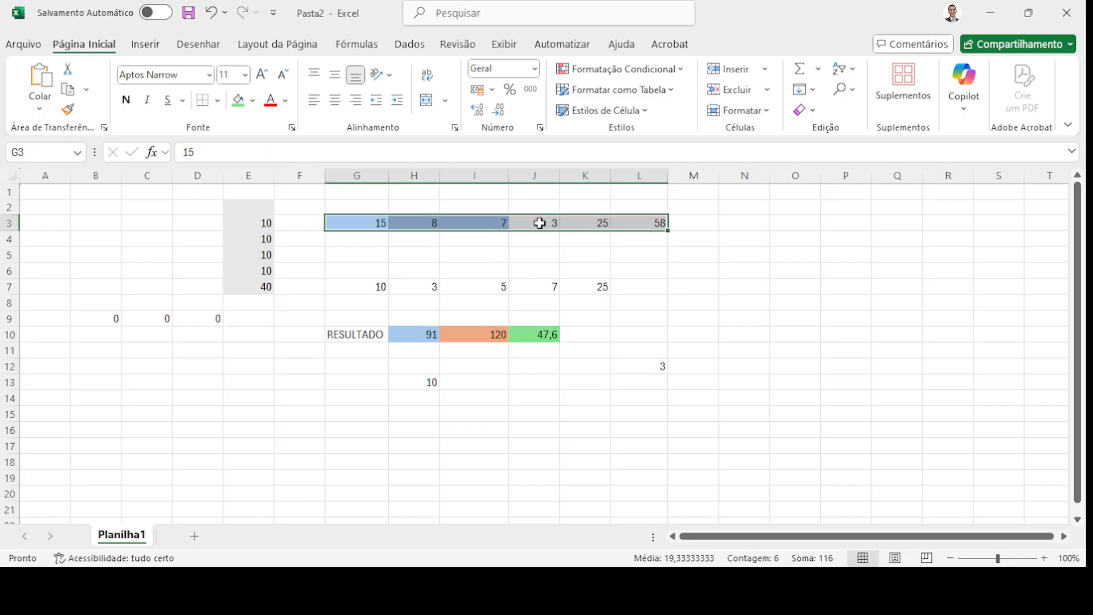
left_click(645, 368)
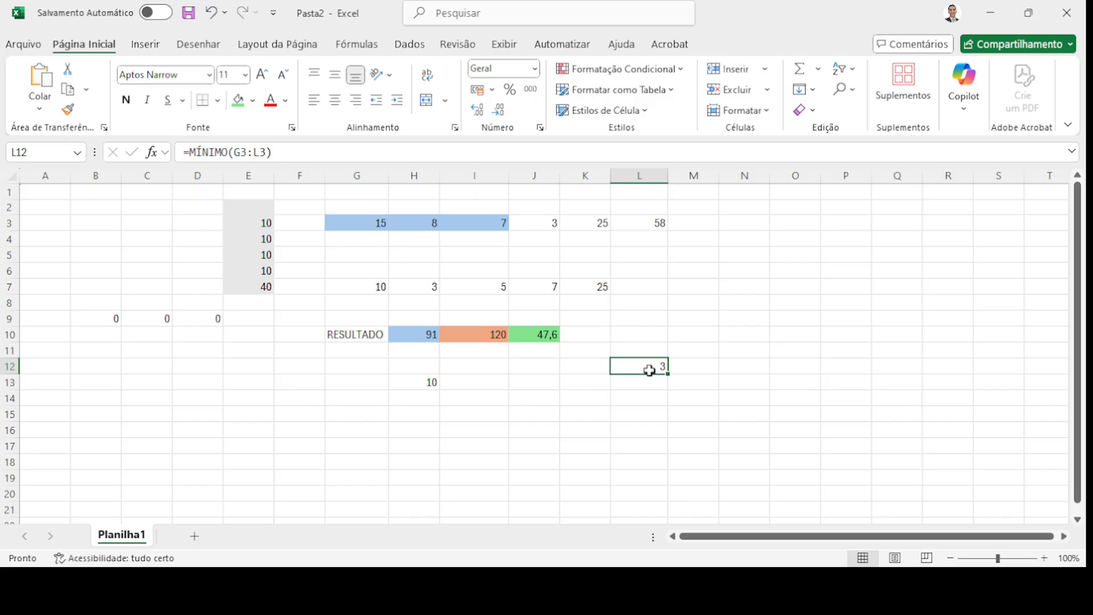
left_click(550, 225)
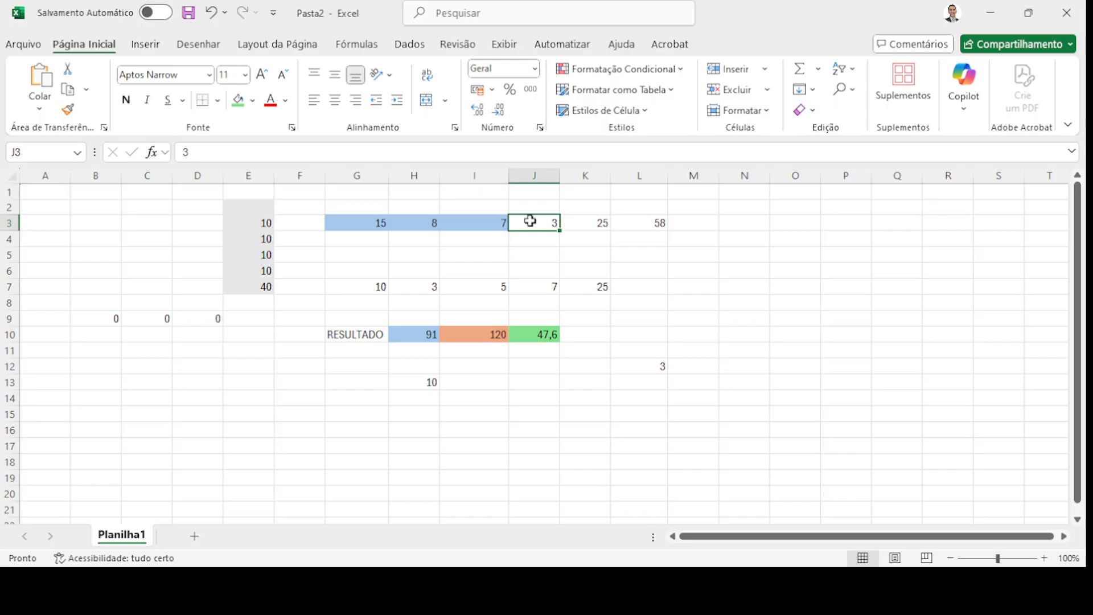
type("30")
key("Return")
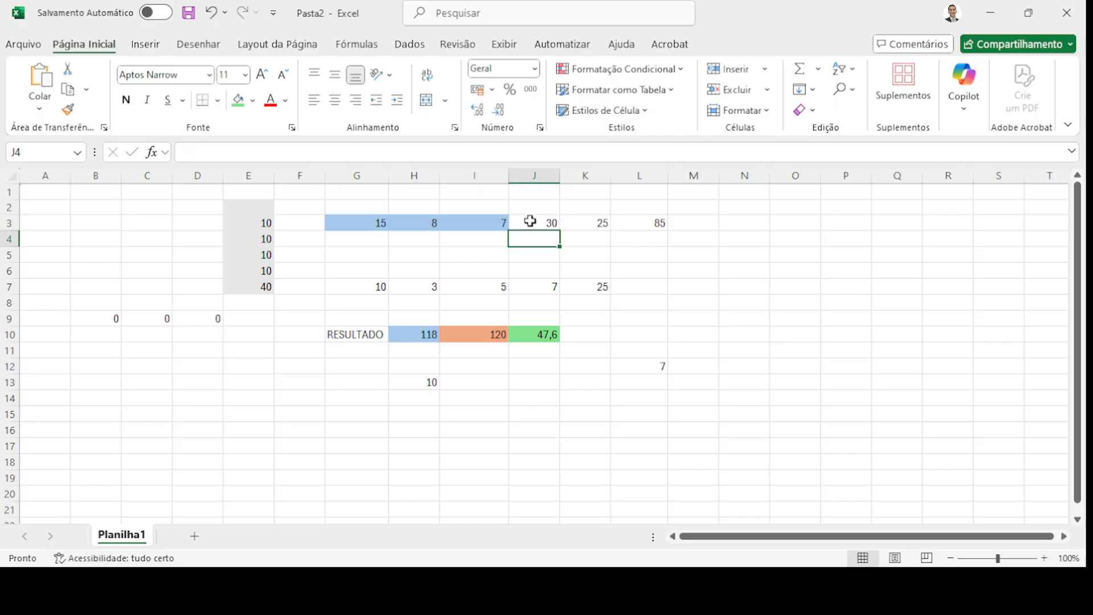
left_click(502, 223)
left_click_drag(380, 223, 650, 224)
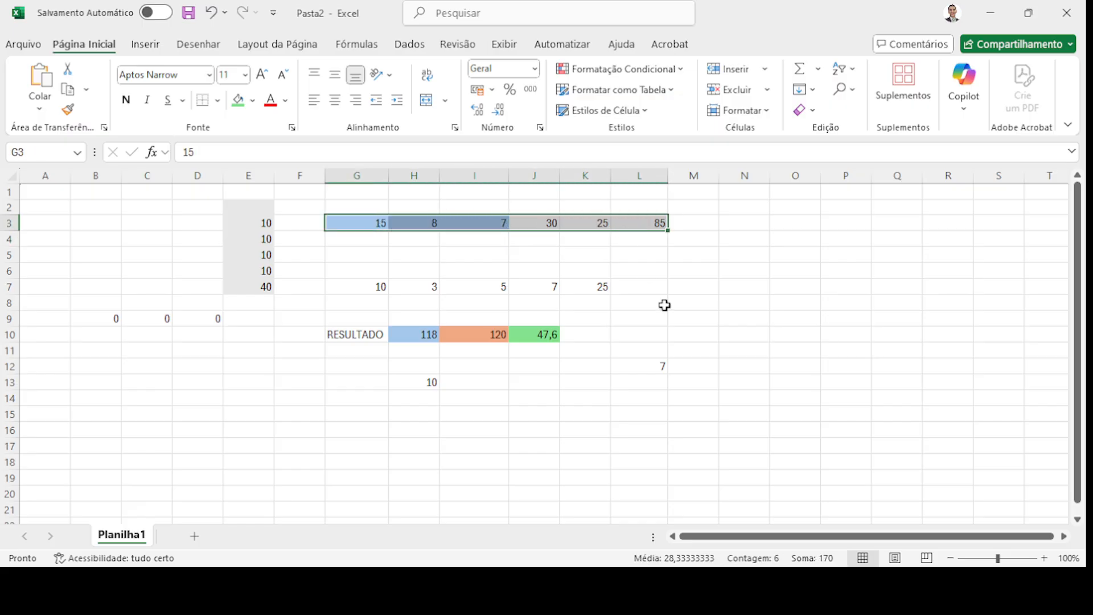
left_click(664, 365)
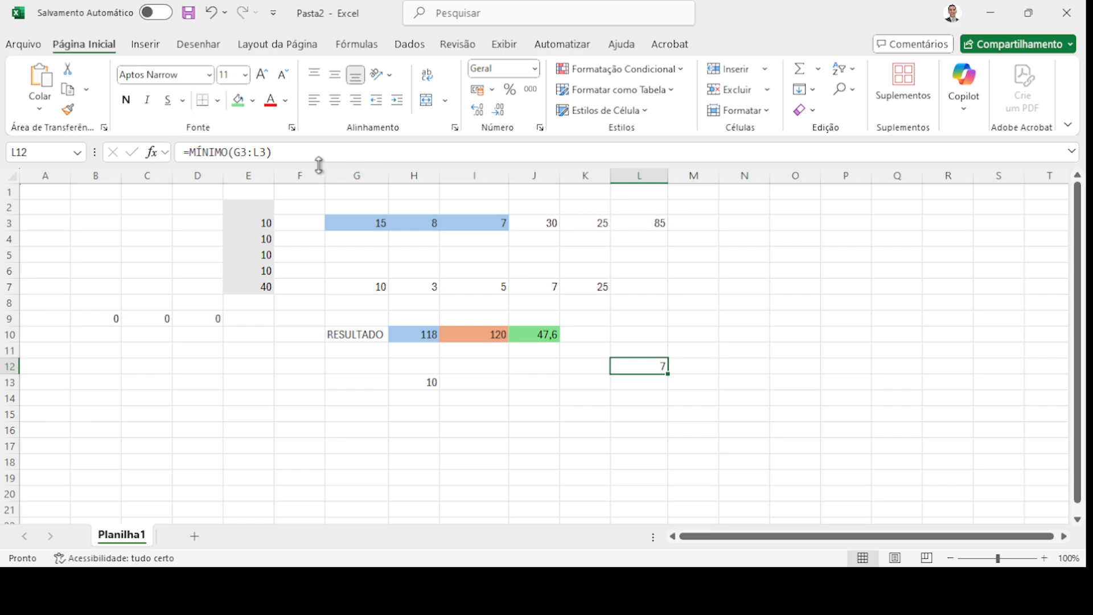
- Rewrite L12 as =MÍNIMO(G3;H3;J7;H7), adding H7 from the sheet, returning 3
left_click(250, 152)
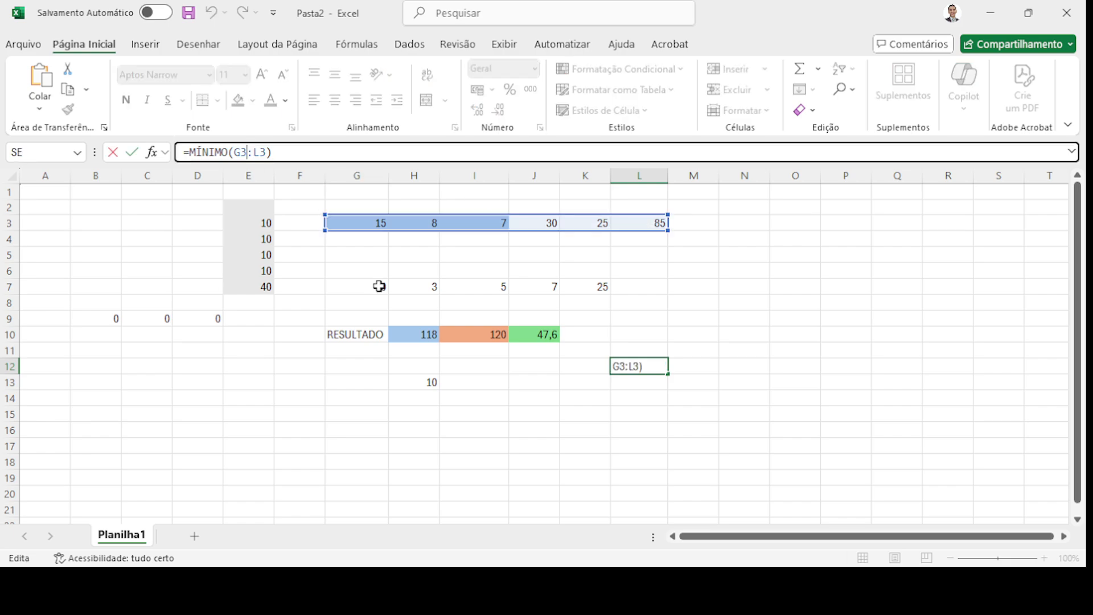
key("BackSpace")
key("BackSpace")
key("BackSpace")
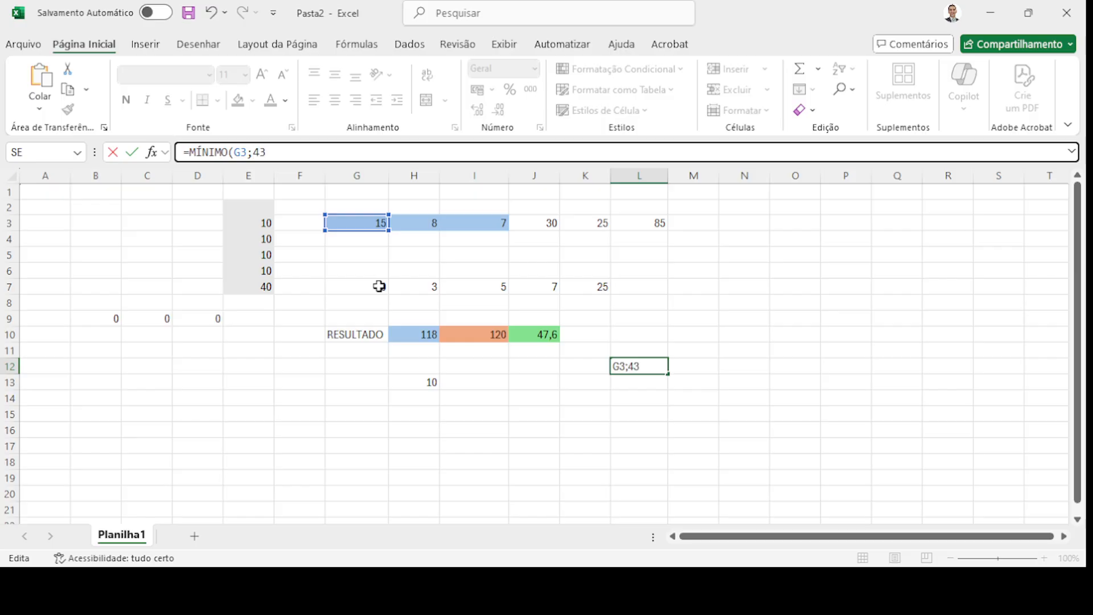
type("H3")
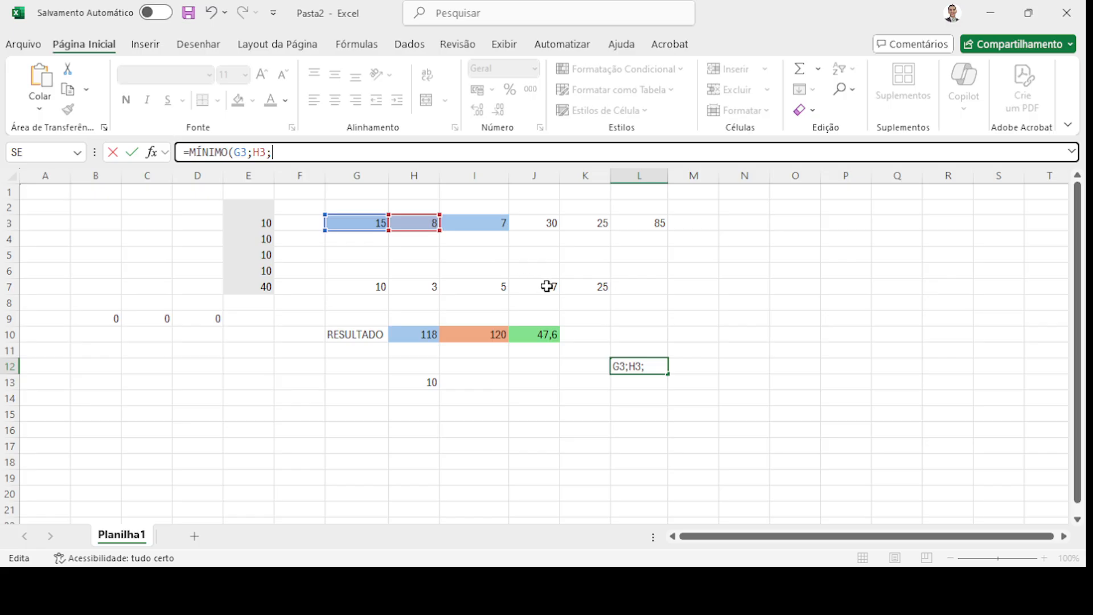
type("J7;")
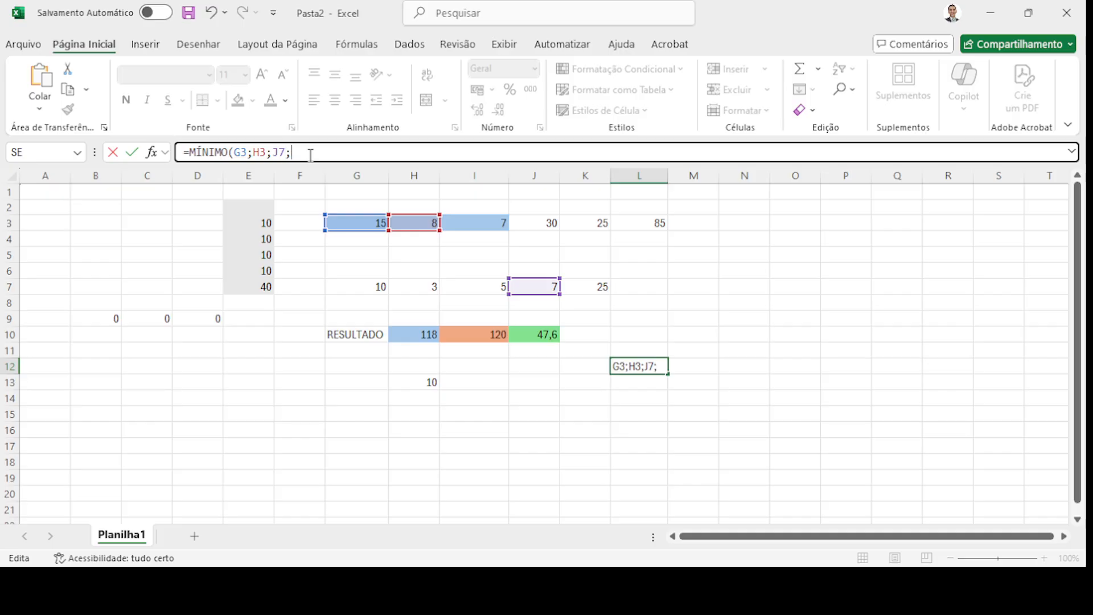
left_click(424, 284)
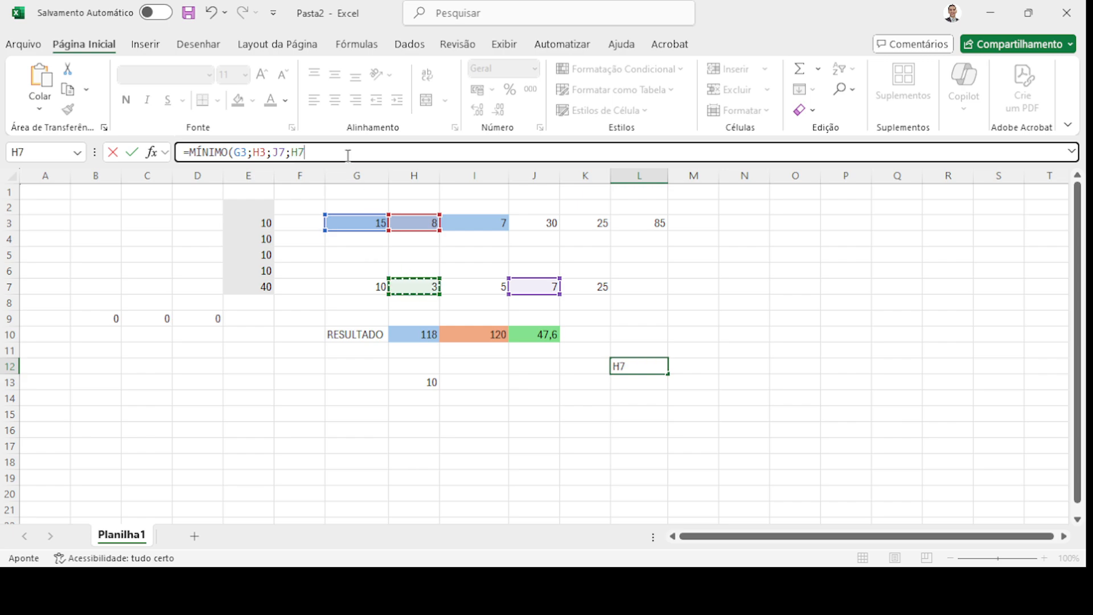
left_click(319, 151)
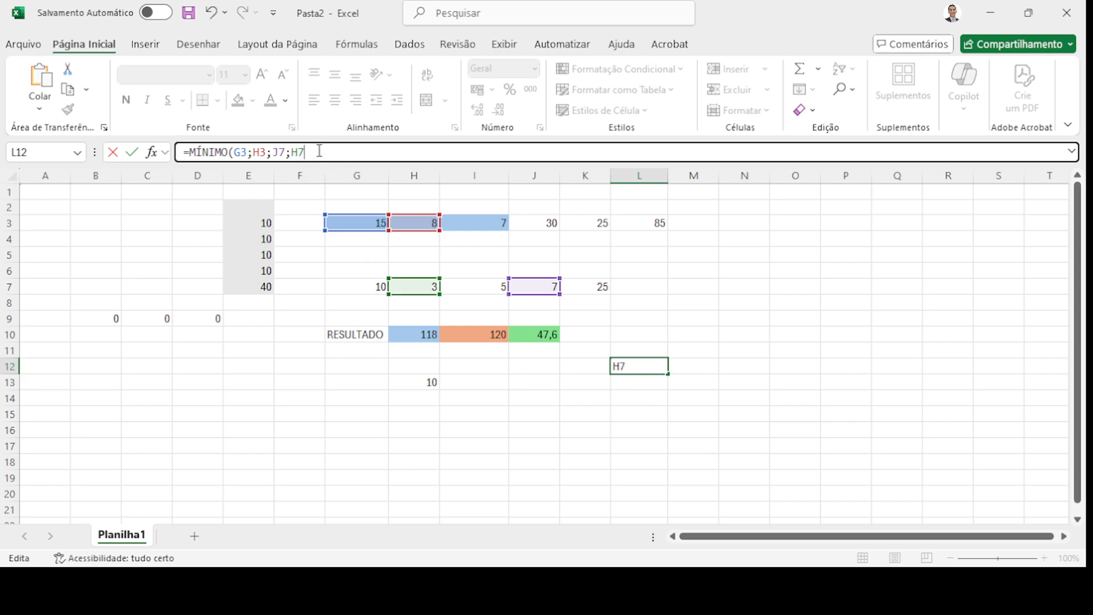
type(")")
key("Return")
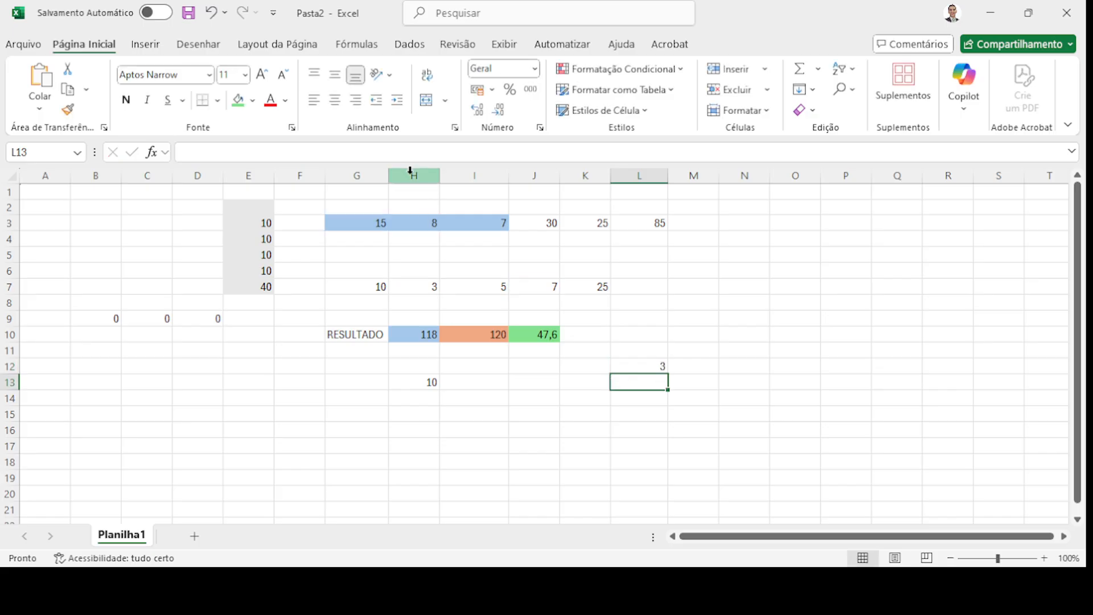
left_click(630, 370)
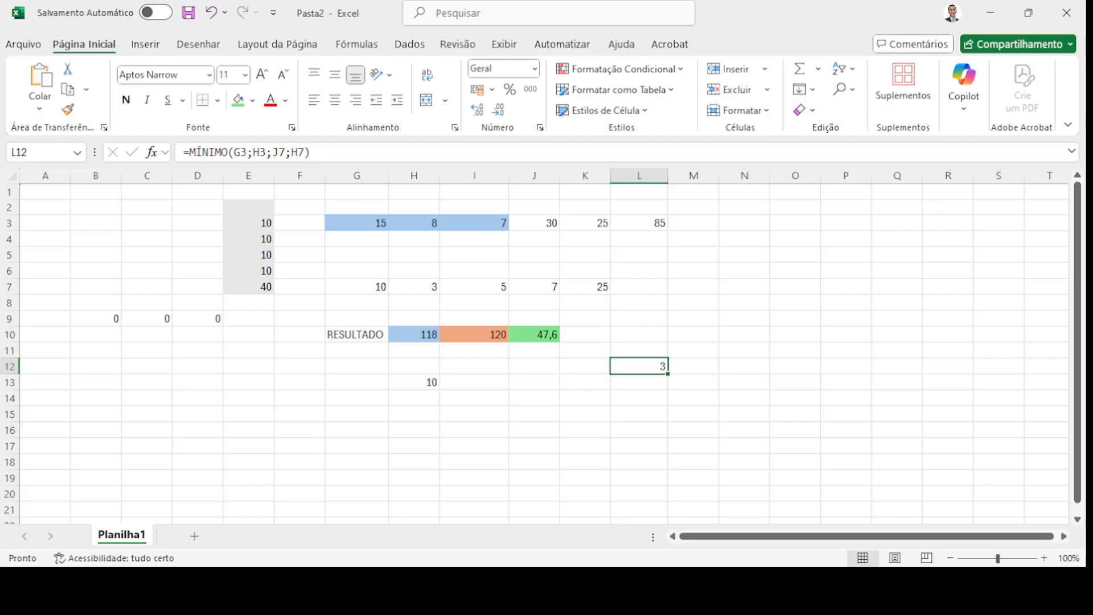
- Enter =MÁXIMO(E3:E7) in D13, returning 40
left_click(210, 384)
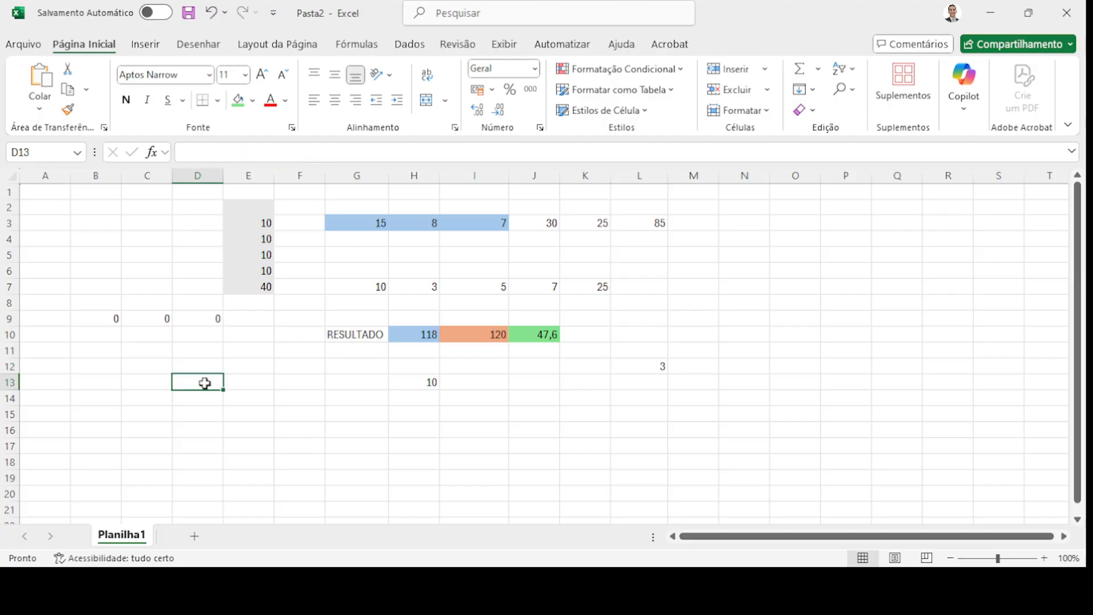
left_click(213, 151)
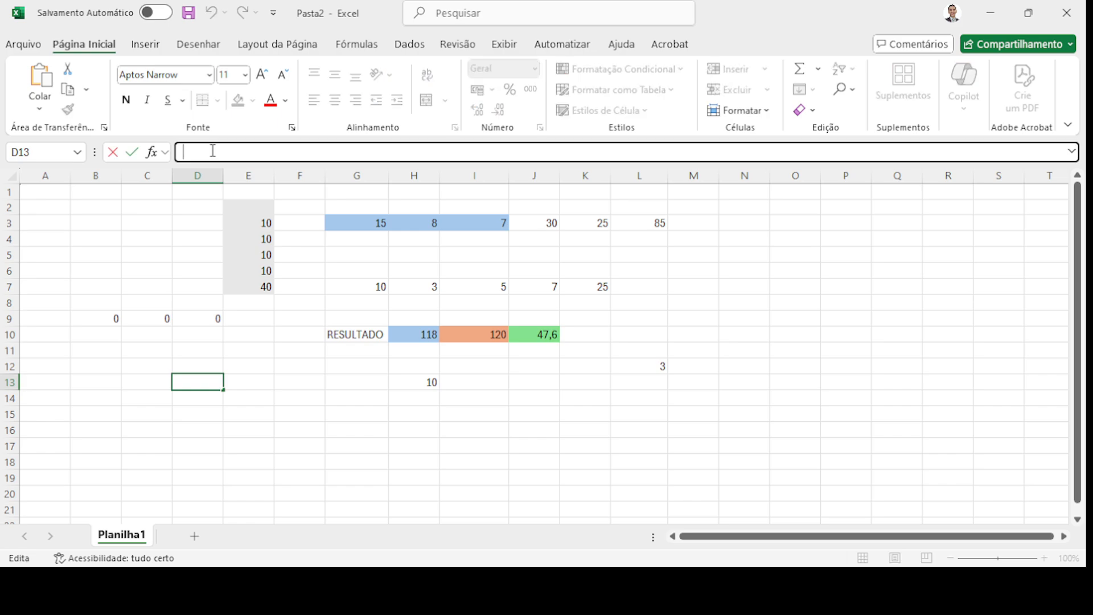
type("=")
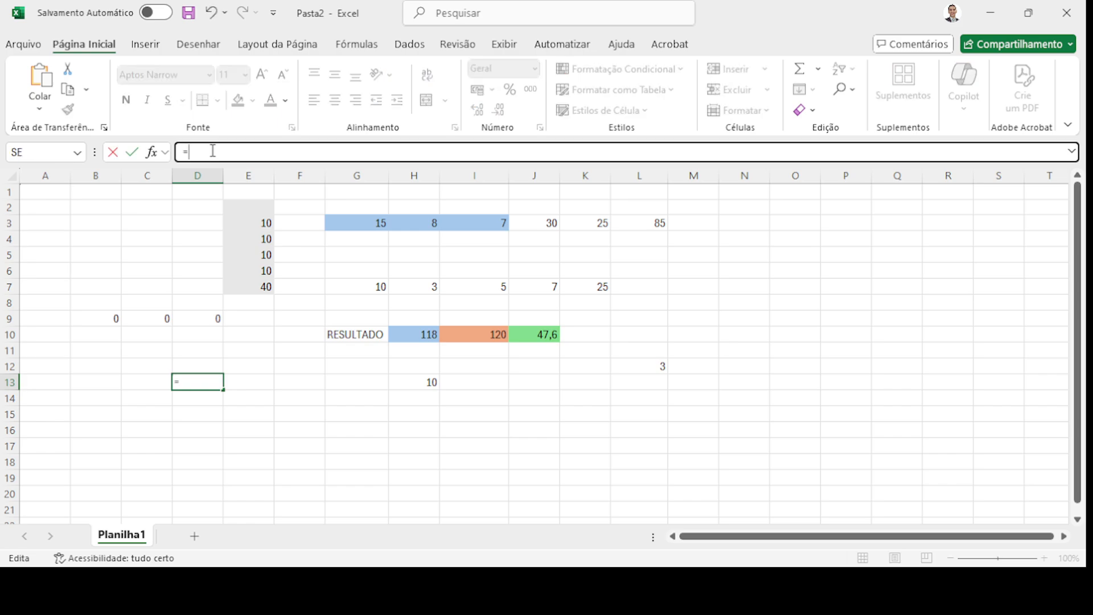
type("MÁXIMO(")
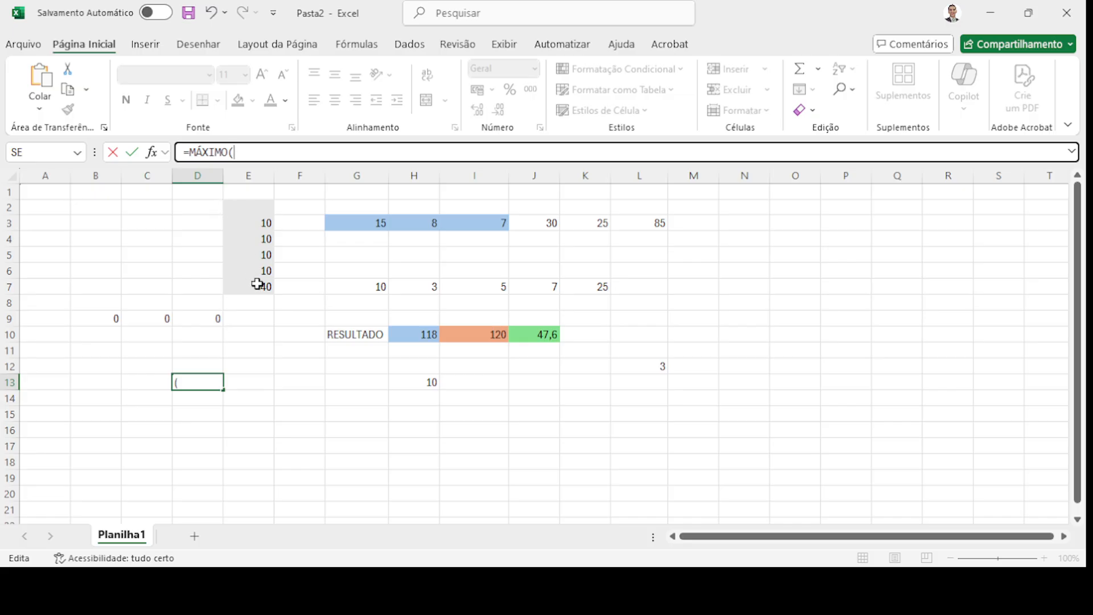
type("E3:")
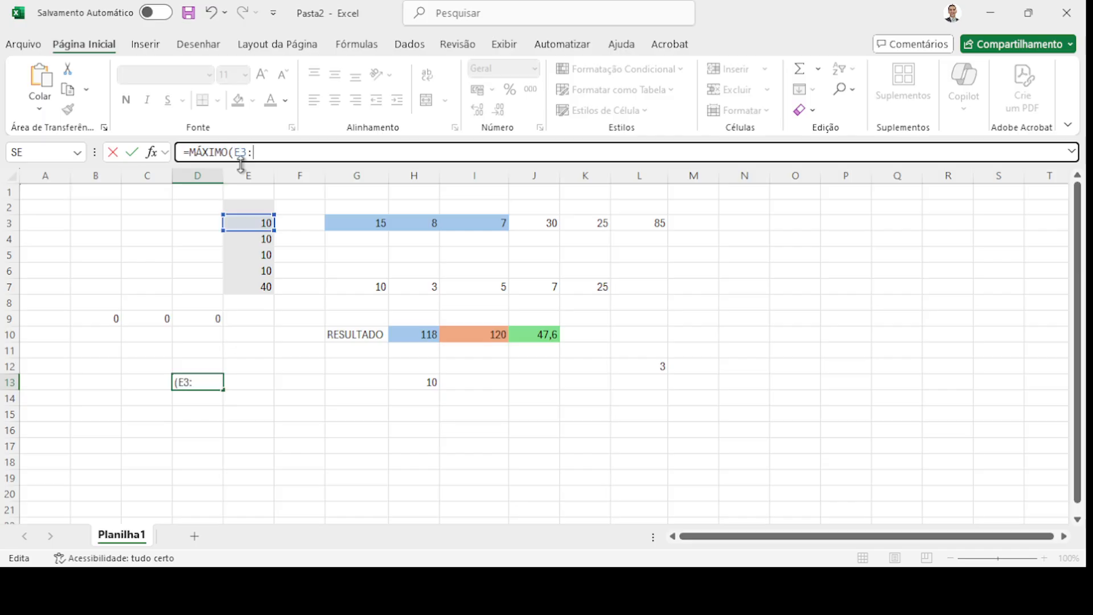
type("E7)")
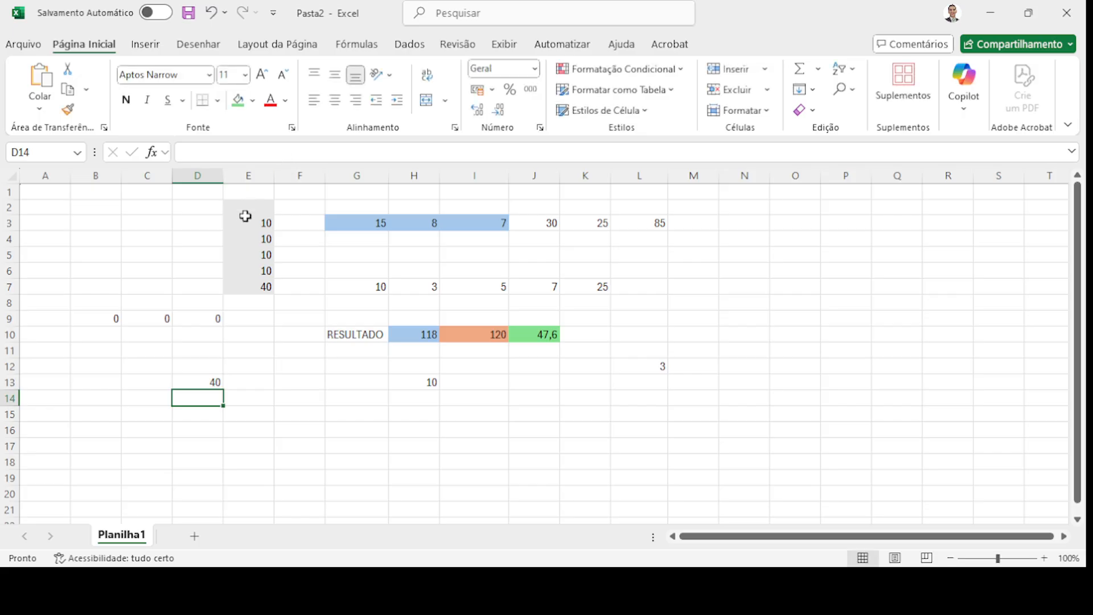
left_click(208, 382)
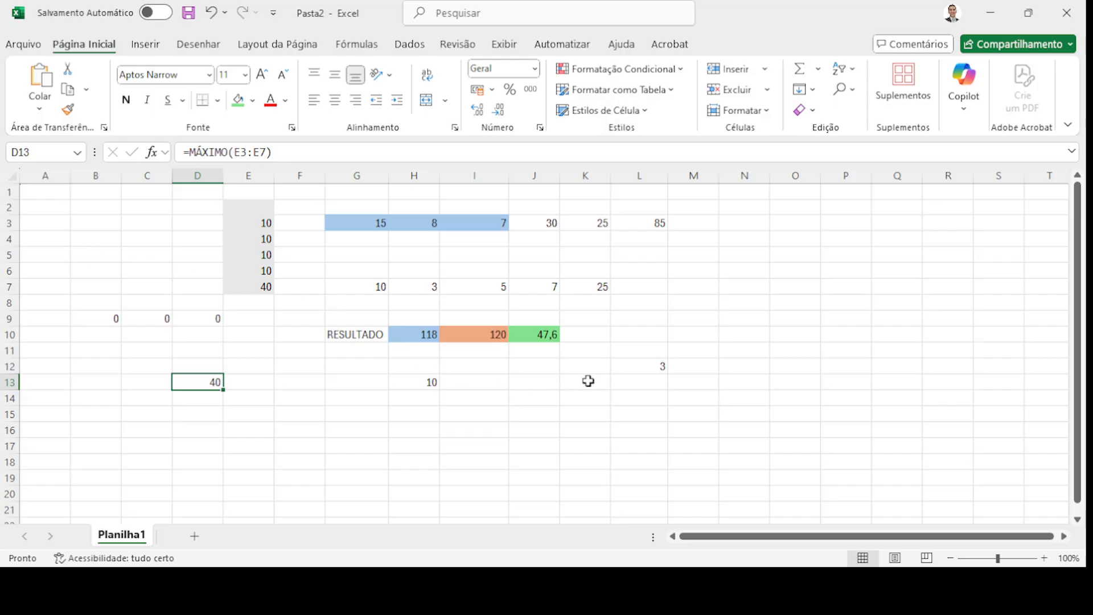
left_click(768, 261)
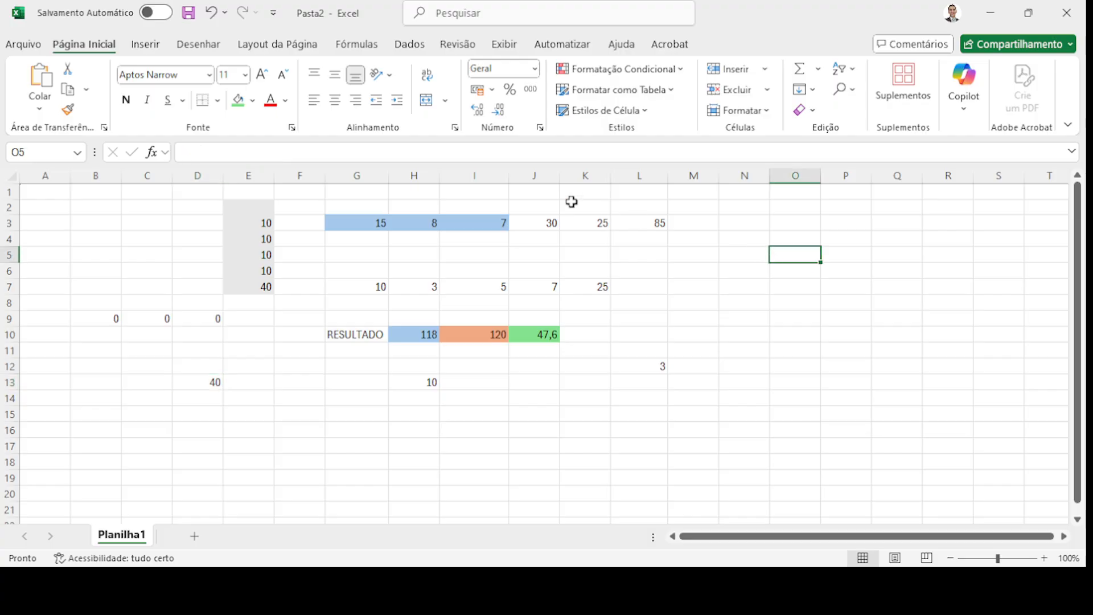
left_click(249, 149)
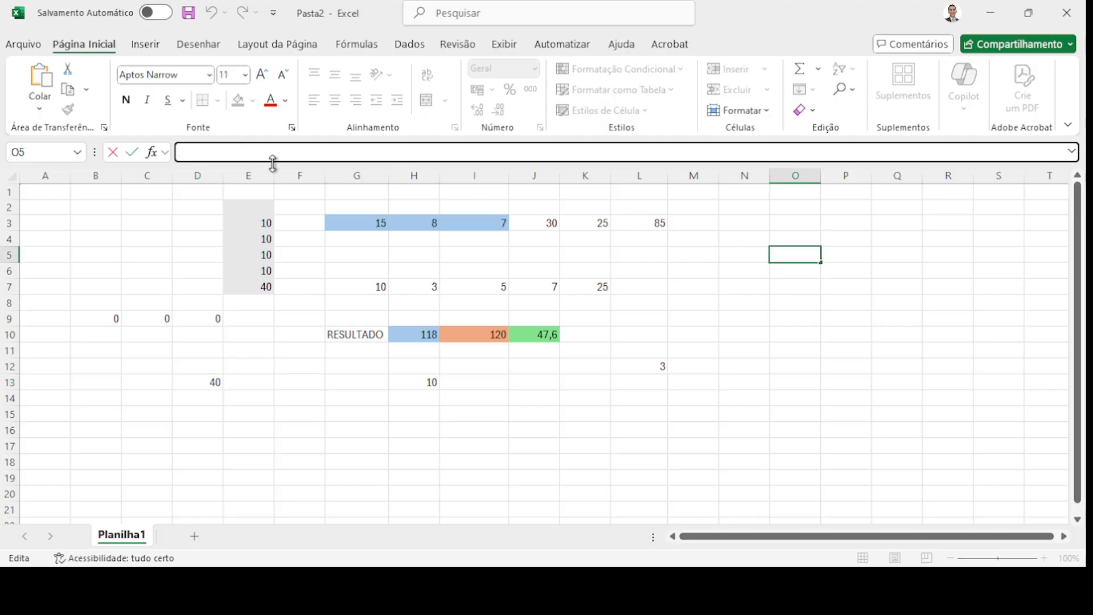
type("=CONT.SE")
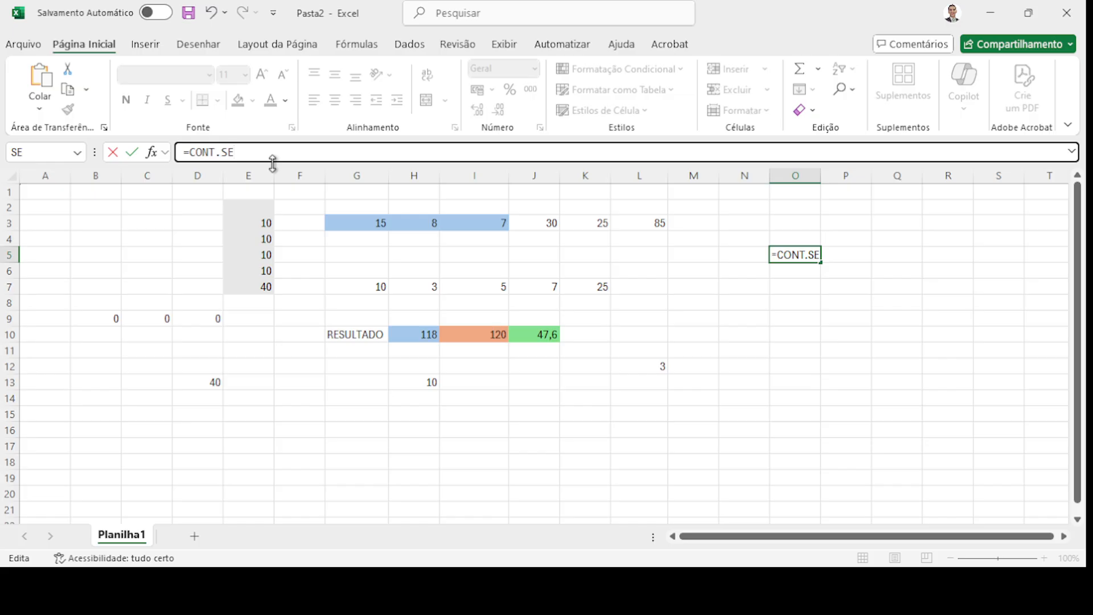
type("(")
key("Escape")
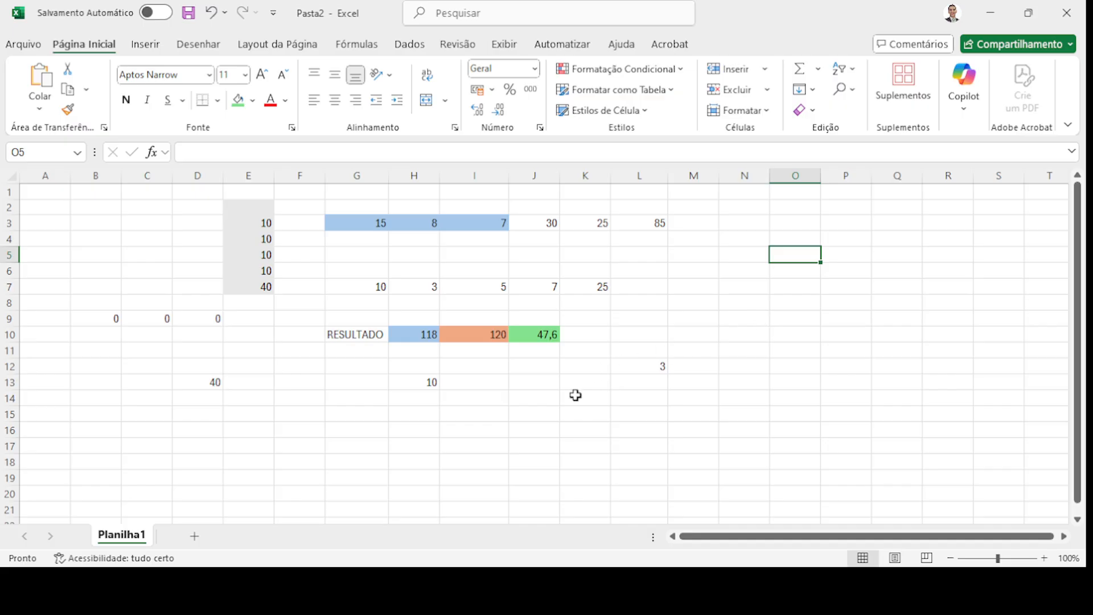
- Enter APROVADO in N3, N4 and N5, then REPROVADO in N6 and N7
left_click(744, 223)
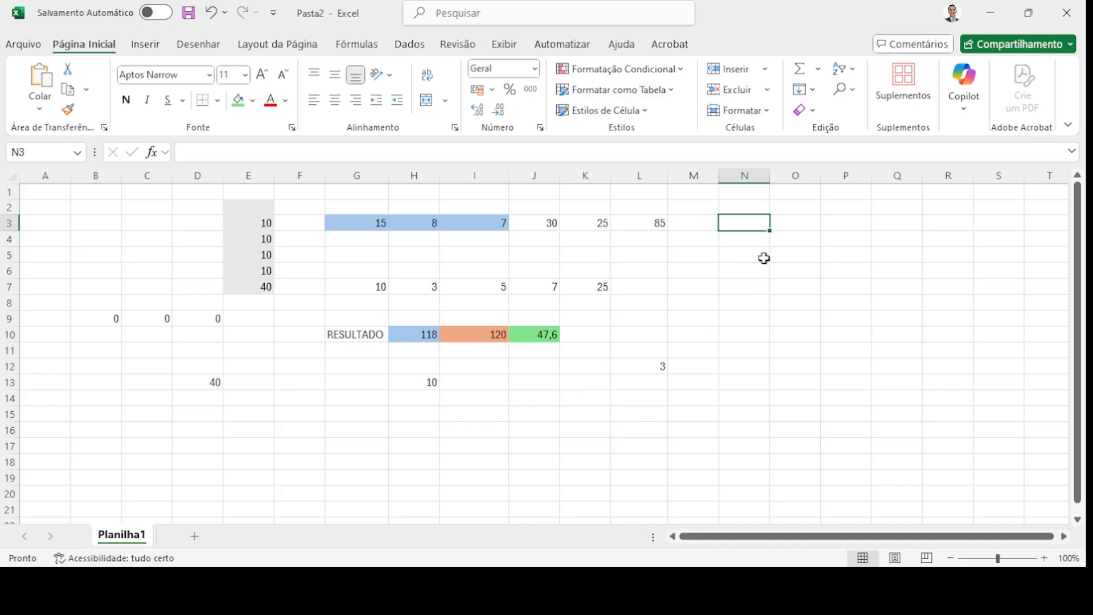
type("APROVADO")
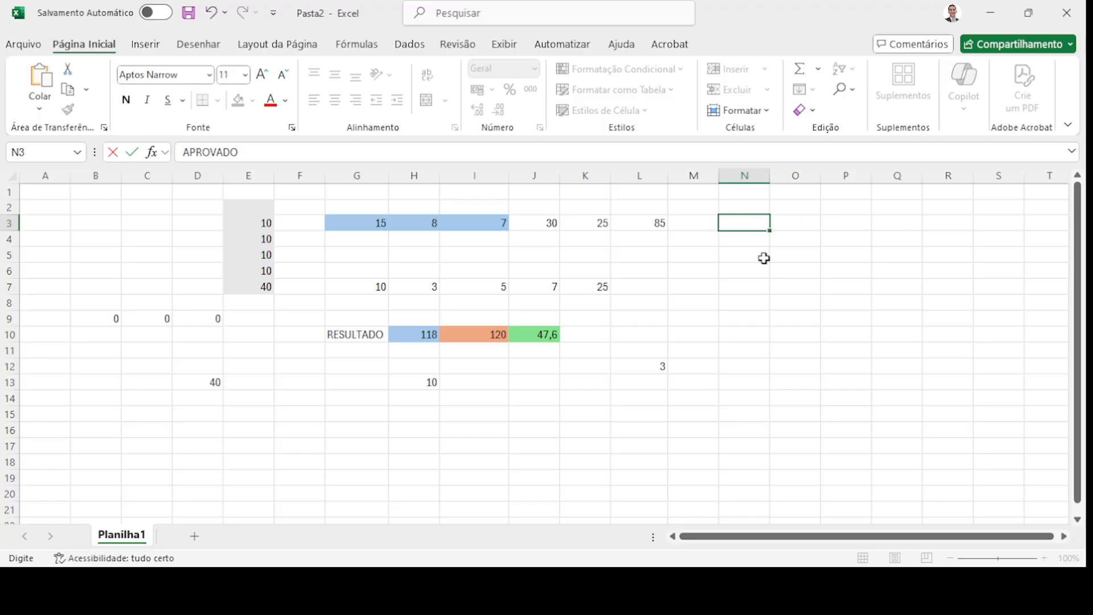
key("Return")
type("APROVADO")
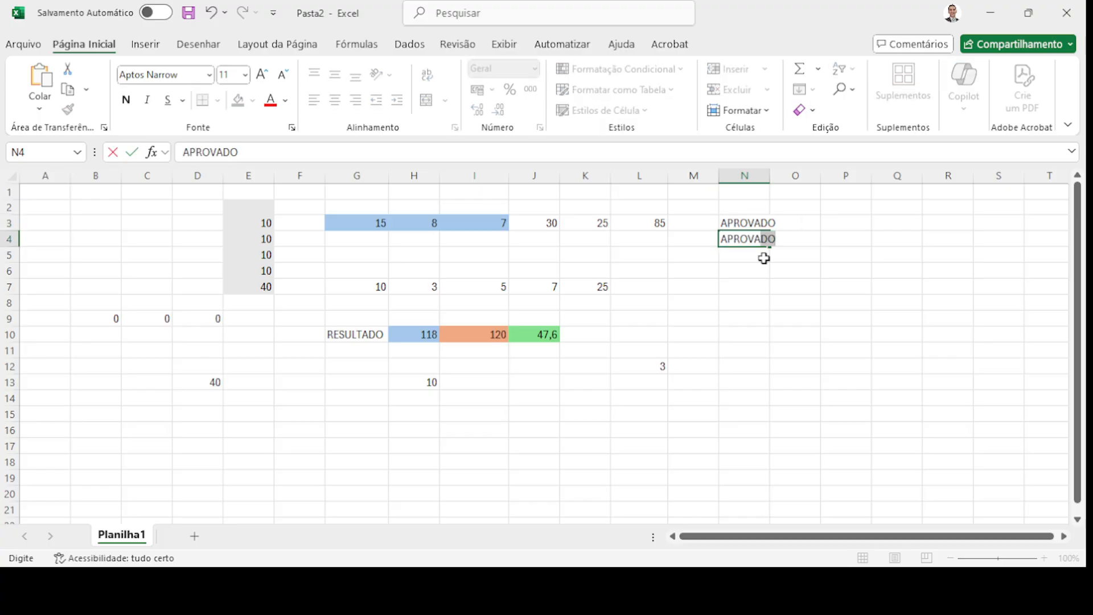
key("Return")
type("APRO")
key("BackSpace")
key("BackSpace")
key("BackSpace")
key("BackSpace")
type("PROCA")
key("BackSpace")
key("BackSpace")
type("VADO")
key("Return")
type("REPROVADO")
key("Return")
type("REP")
key("Return")
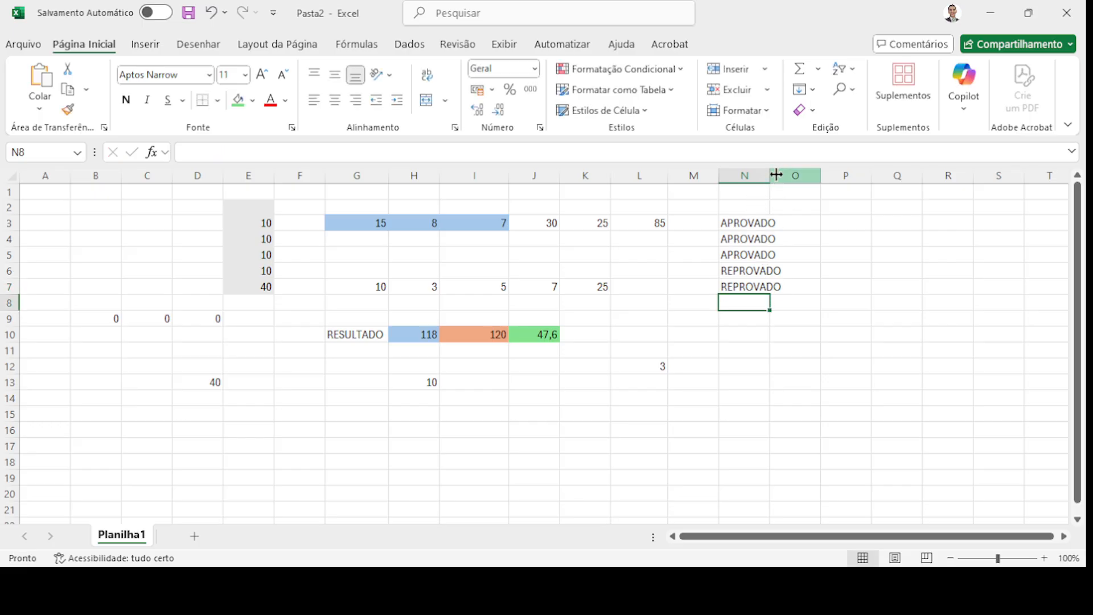
- Autofit column N to REPROVADO and fill N3:N7 with green
double_click(771, 176)
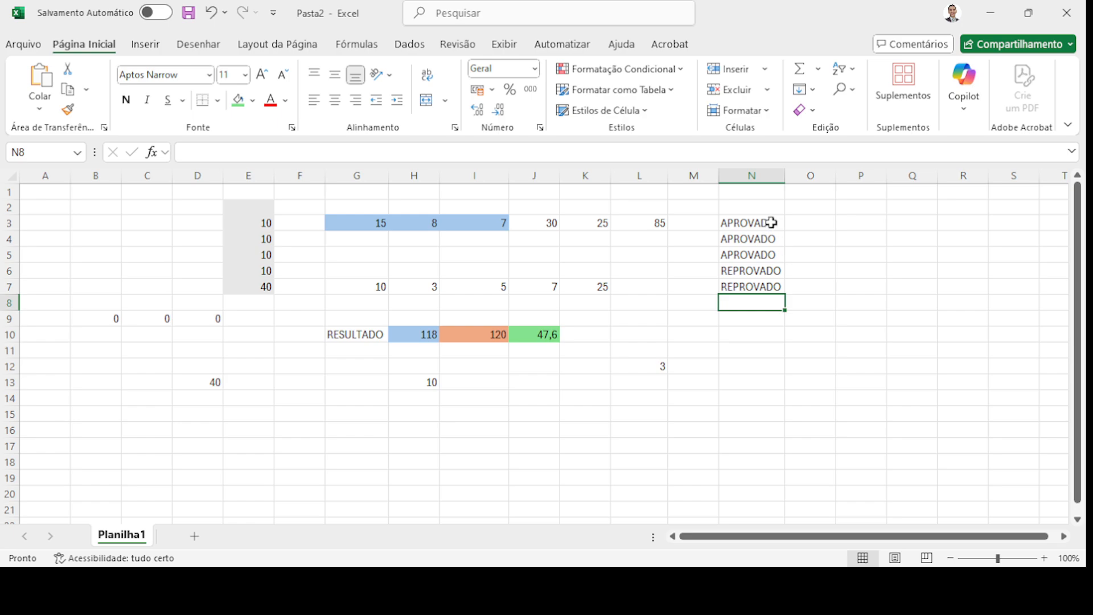
left_click_drag(772, 223, 775, 285)
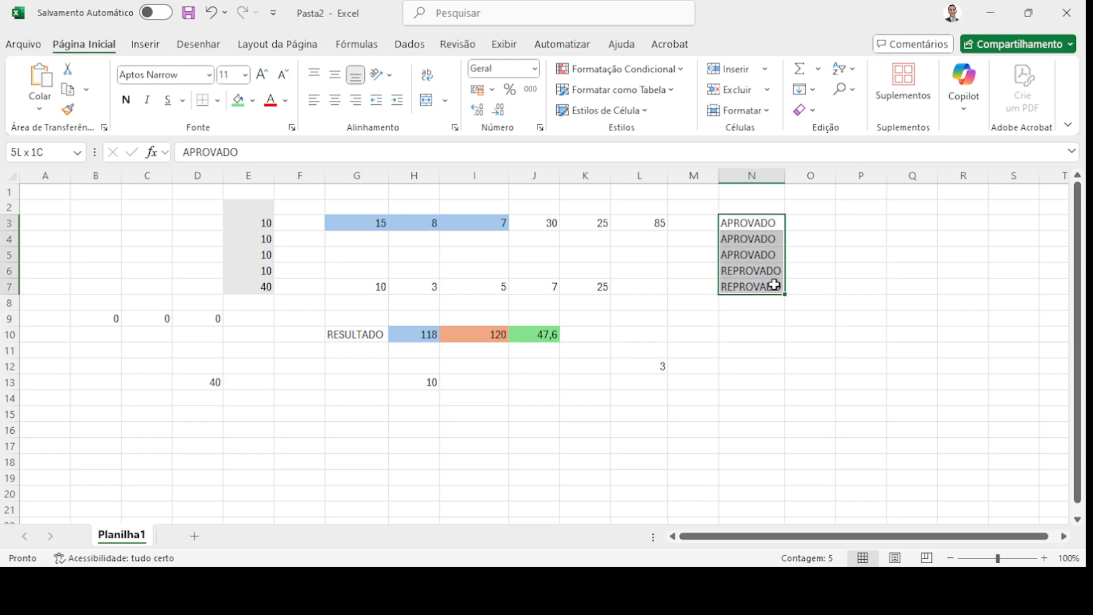
left_click(238, 101)
left_click(739, 305)
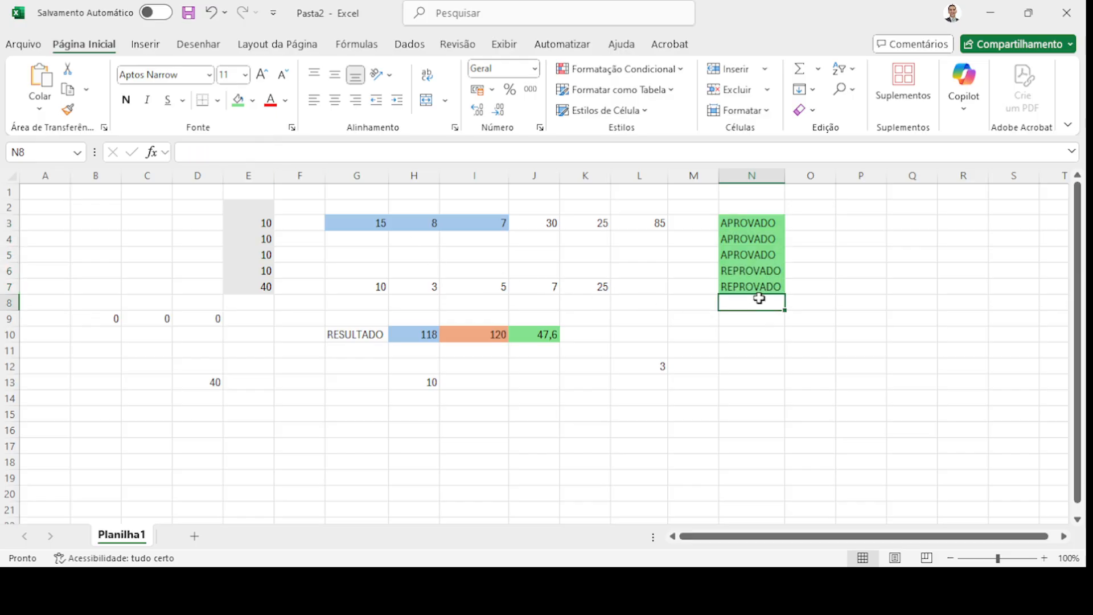
- Give cell P5 the same green fill for the upcoming count
left_click_drag(738, 224, 752, 288)
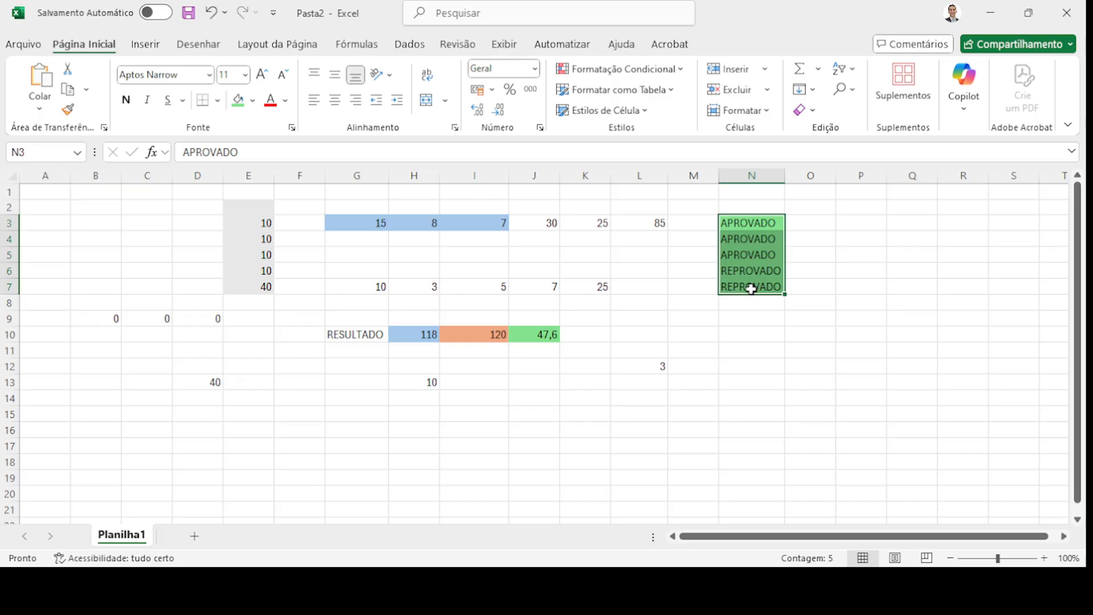
left_click_drag(743, 222, 766, 283)
left_click(865, 253)
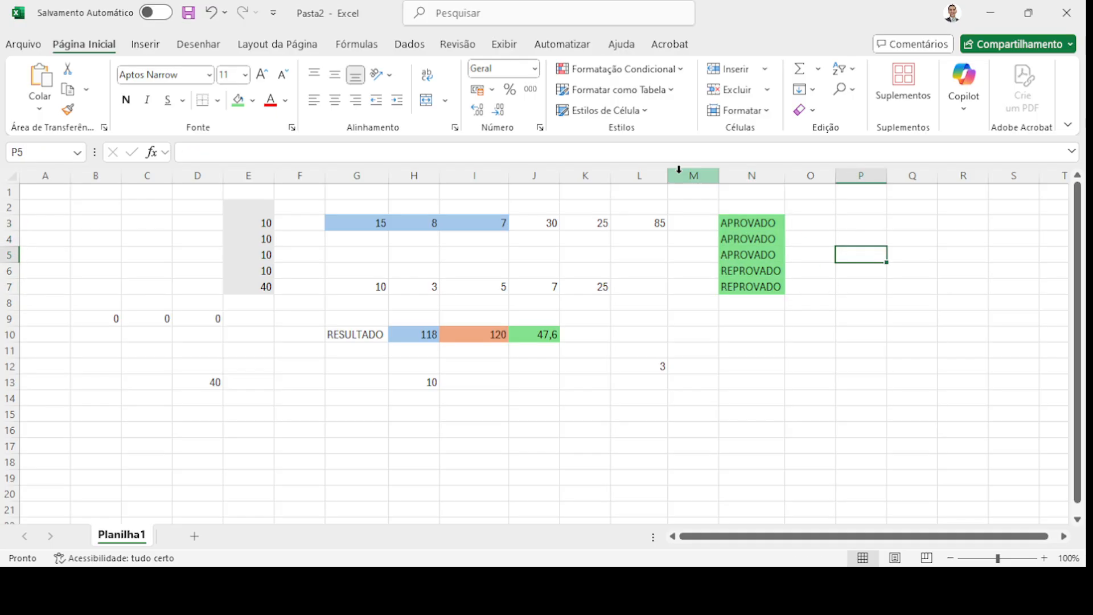
left_click(238, 101)
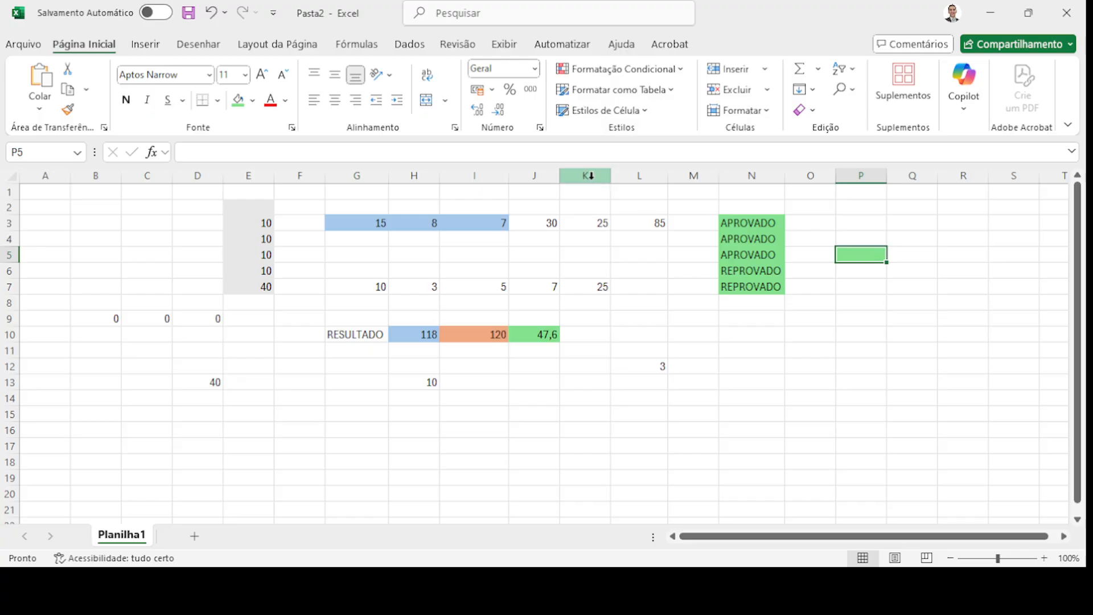
left_click(300, 152)
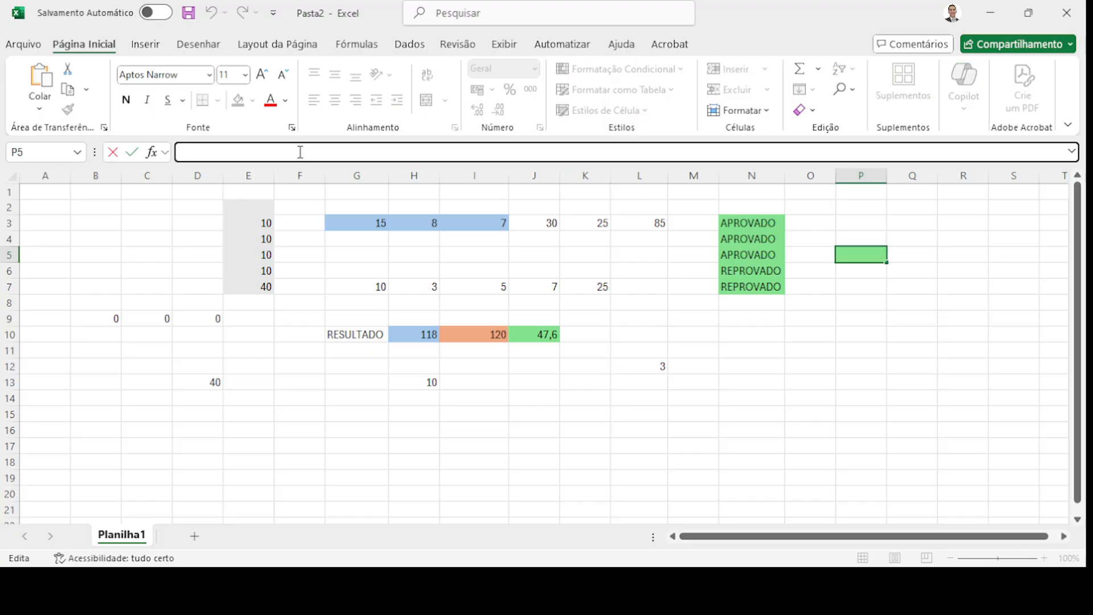
- Enter =CONT.SE(N3:N7;"APROVADO") in P5, which counts 3 approved entries
type("=CONT")
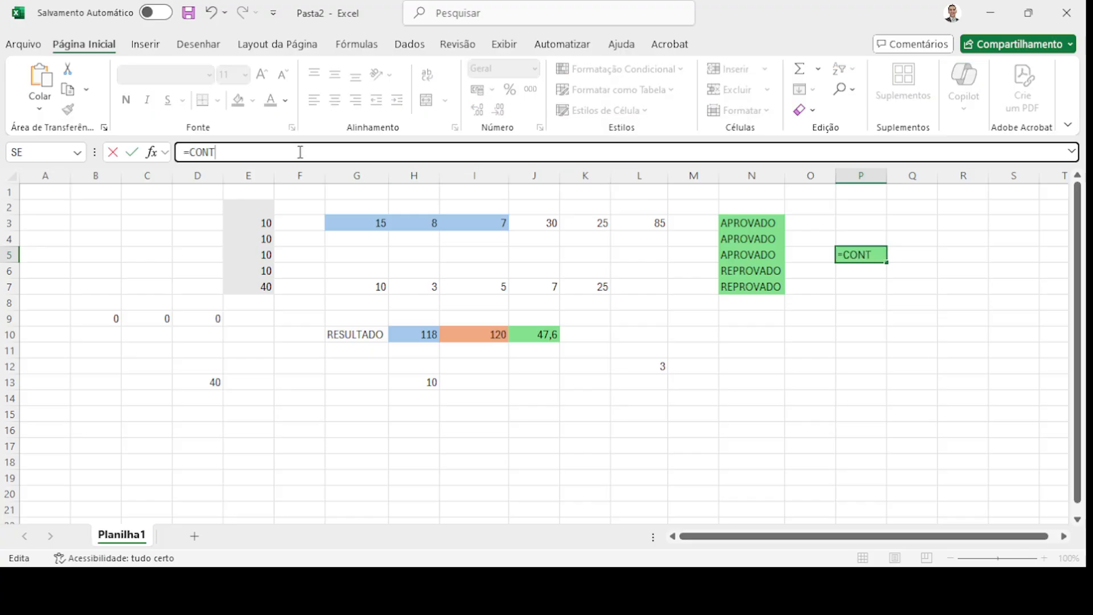
type(".SE(N3")
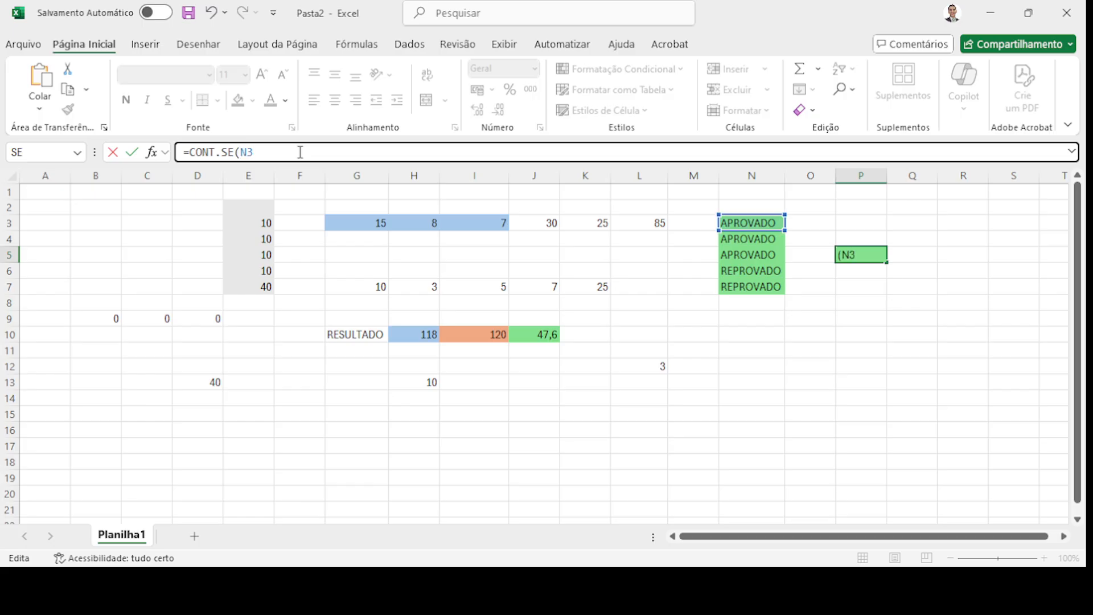
type(":N7")
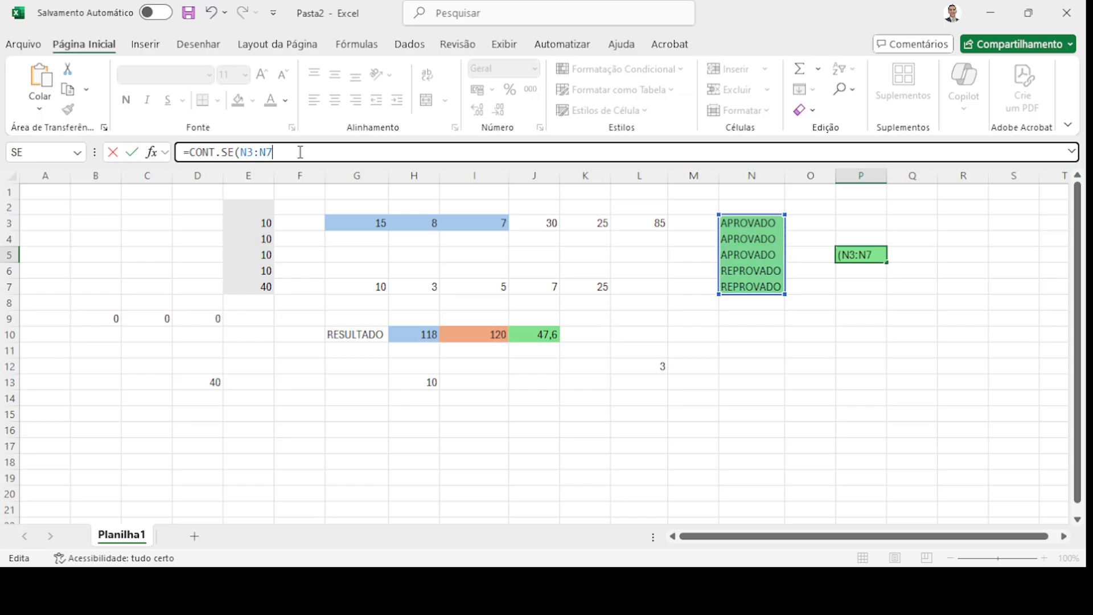
type(";\"APROVADO\")")
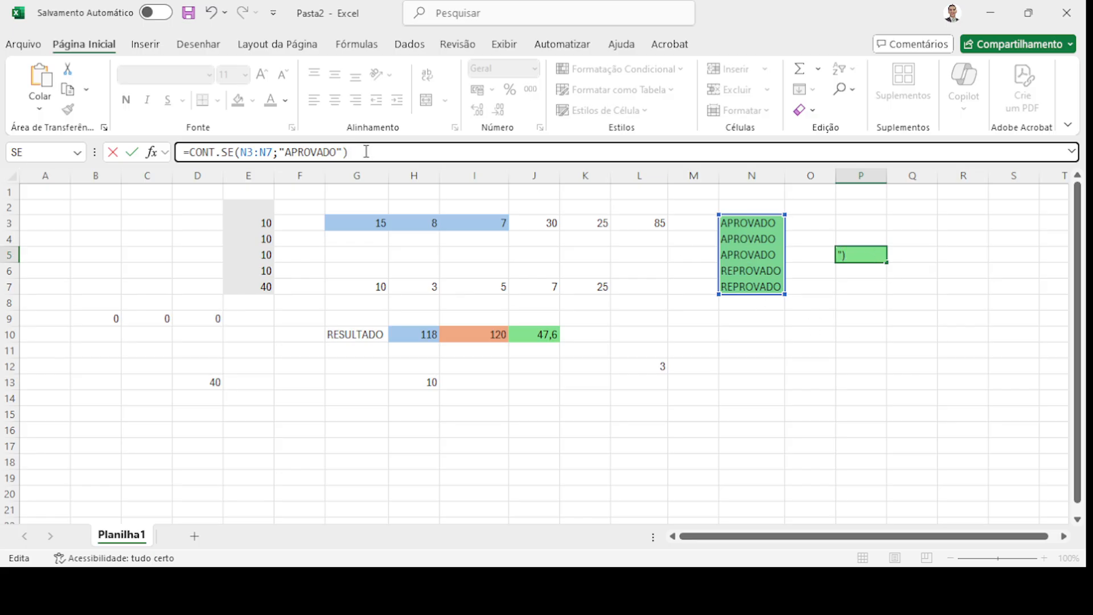
key("Return")
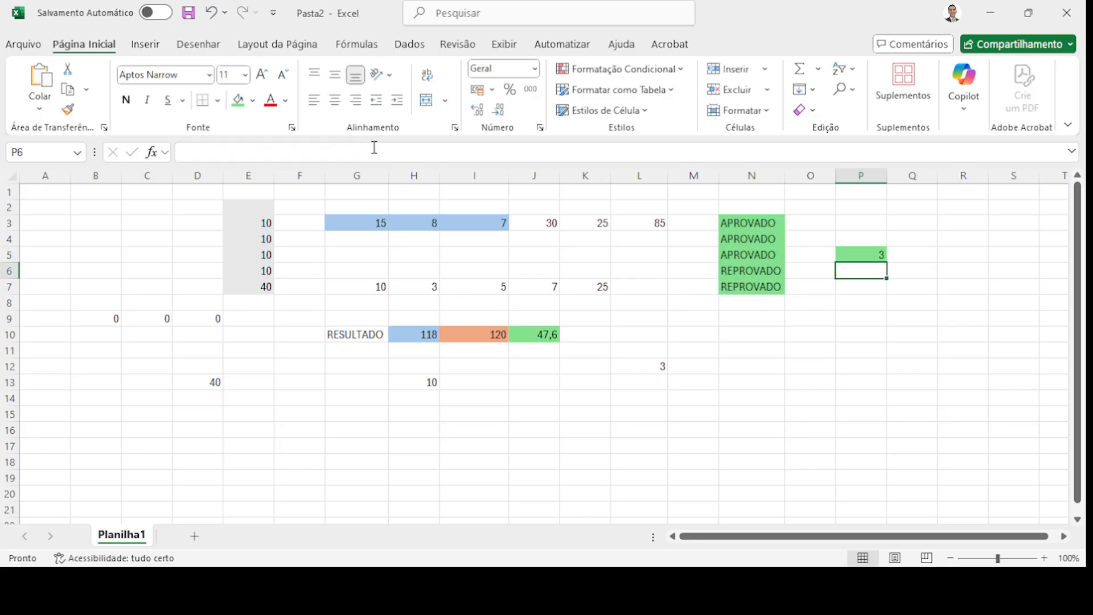
left_click(870, 252)
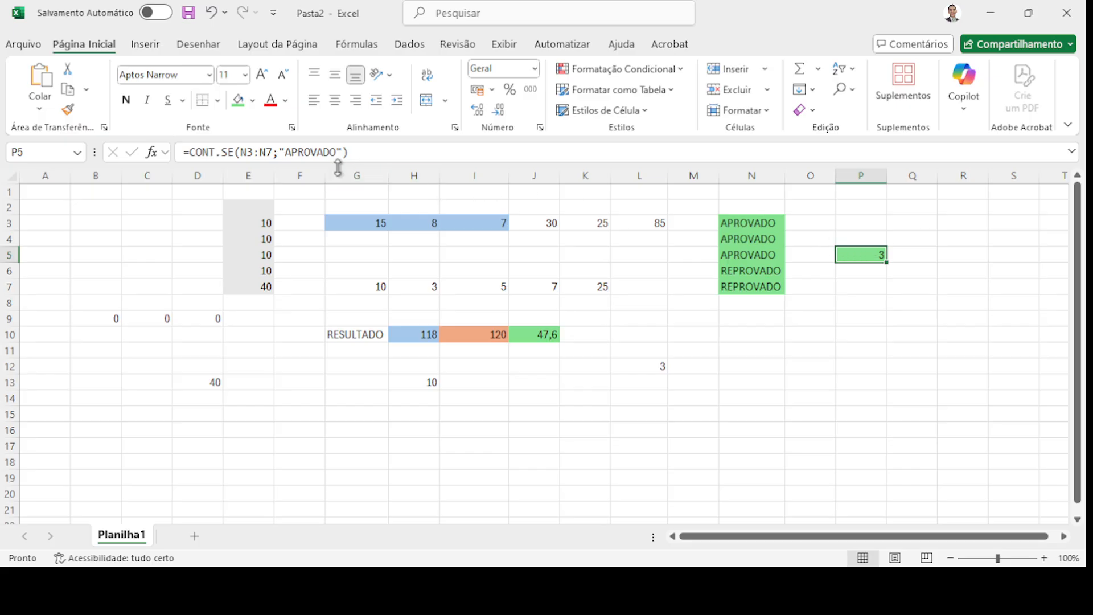
- Change P5's criterion to "REPROVADO" so it counts the 2 failed entries
left_click_drag(752, 273, 754, 285)
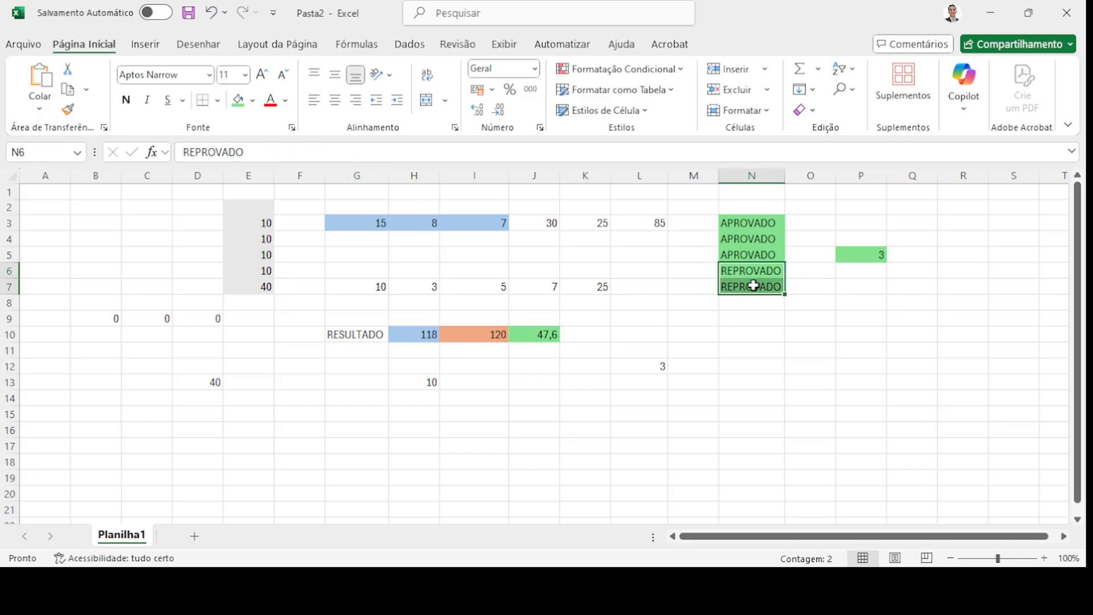
left_click(871, 253)
left_click(283, 154)
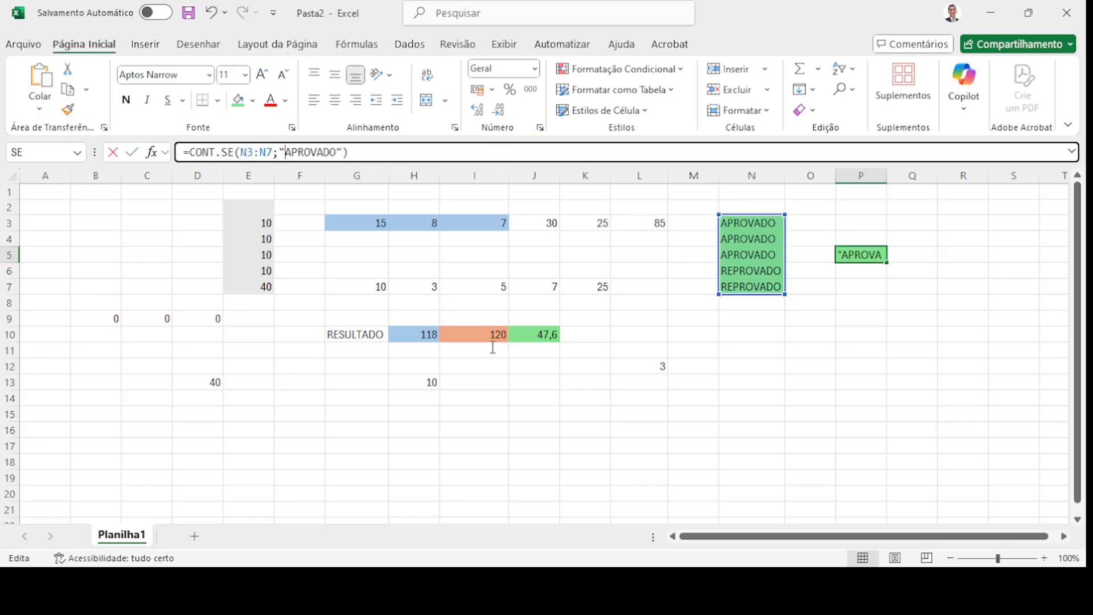
type("RE")
key("Delete")
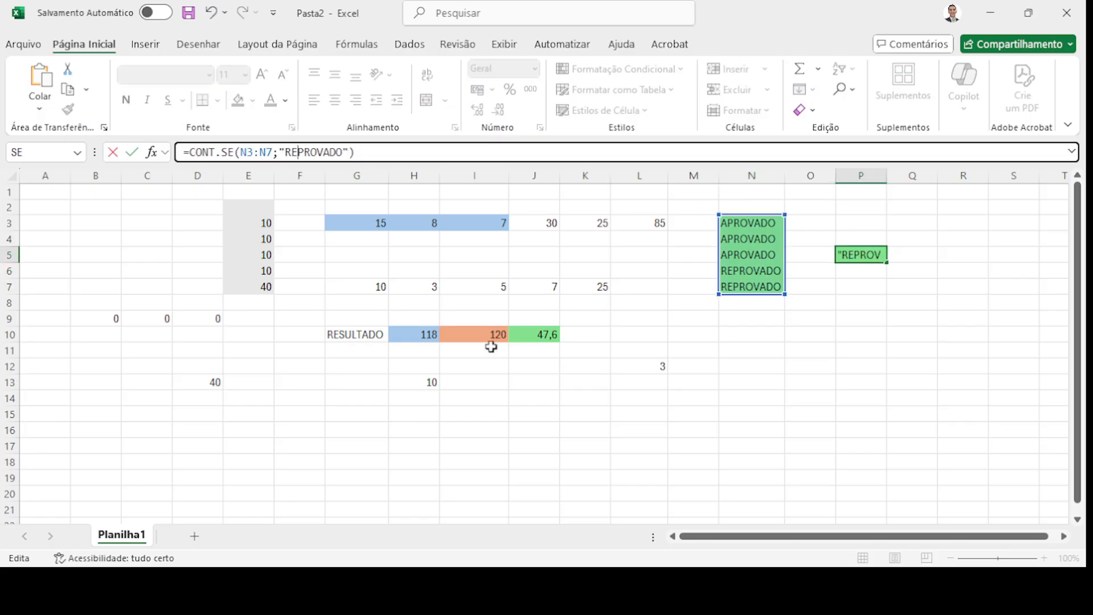
key("Return")
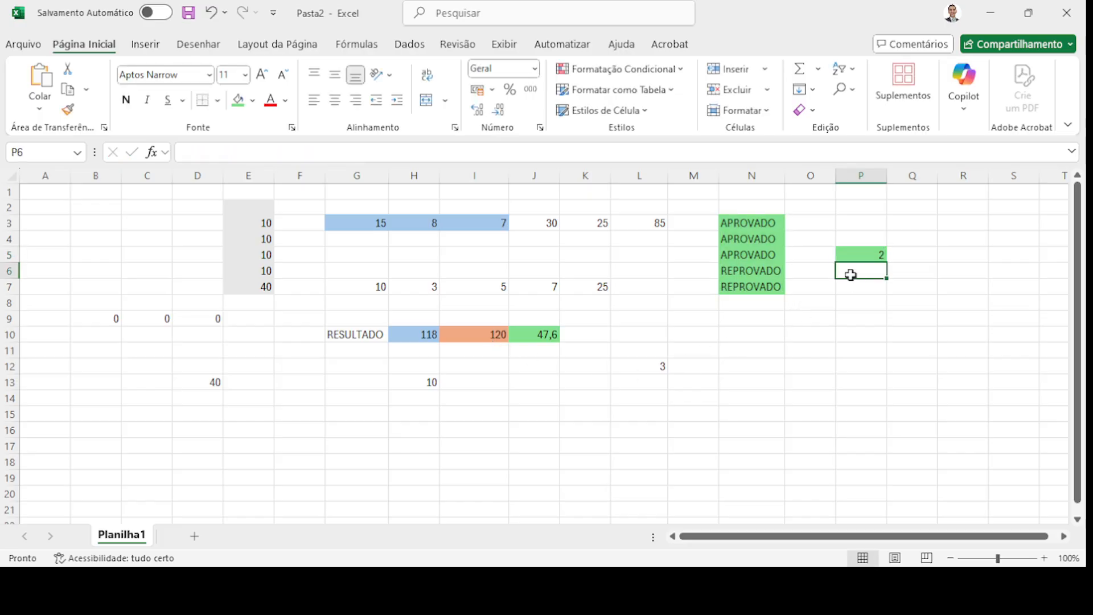
- Reopen P5's formula and select the quoted "REPROVADO" criterion
left_click(863, 255)
left_click(285, 153)
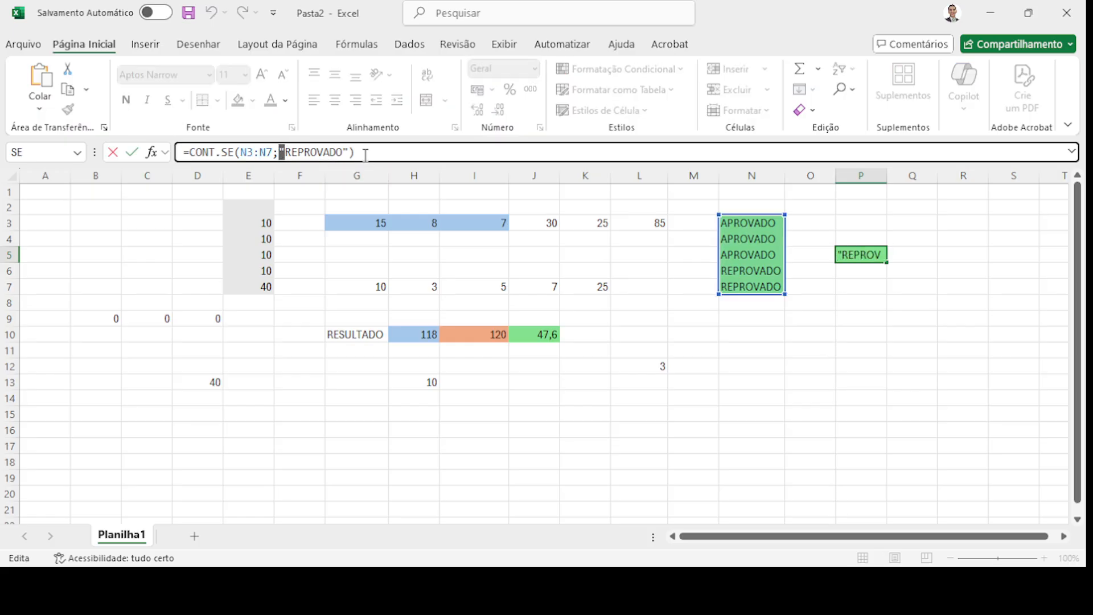
left_click_drag(344, 152, 348, 151)
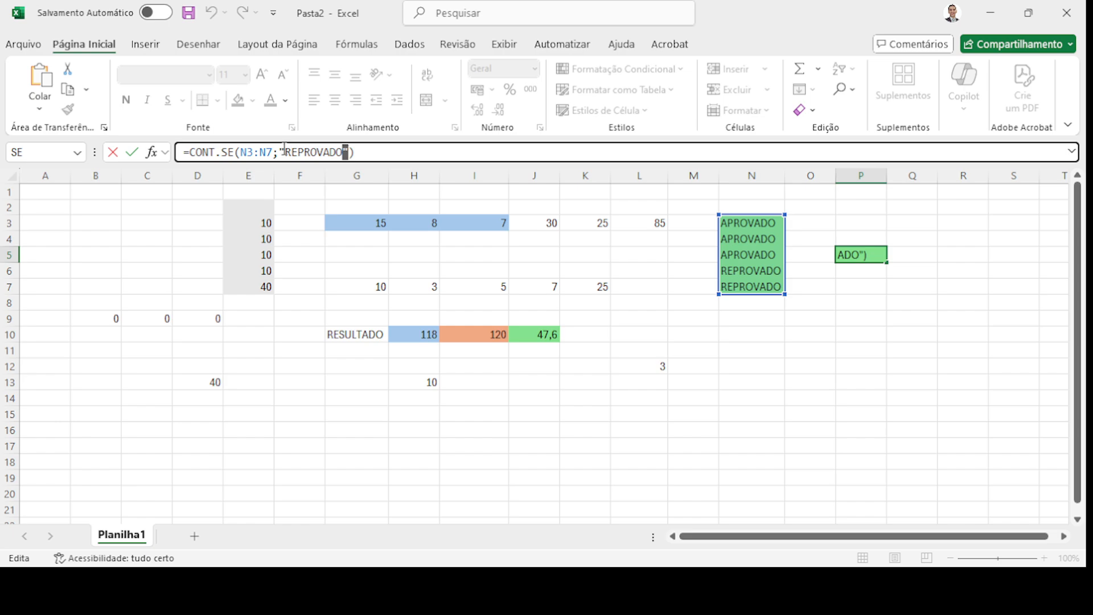
left_click_drag(279, 152, 284, 151)
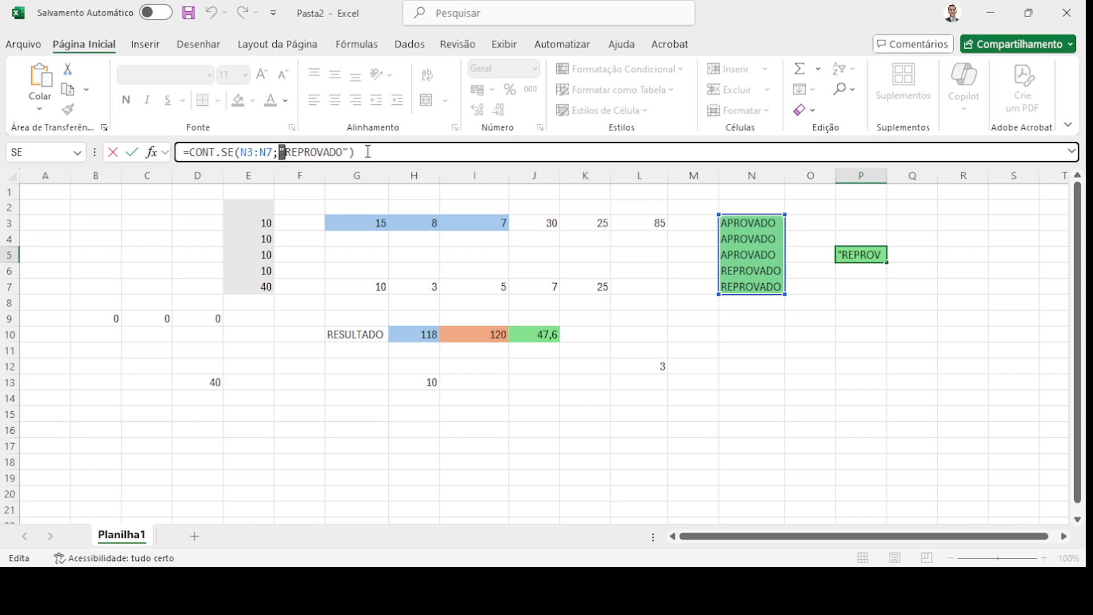
double_click(346, 152)
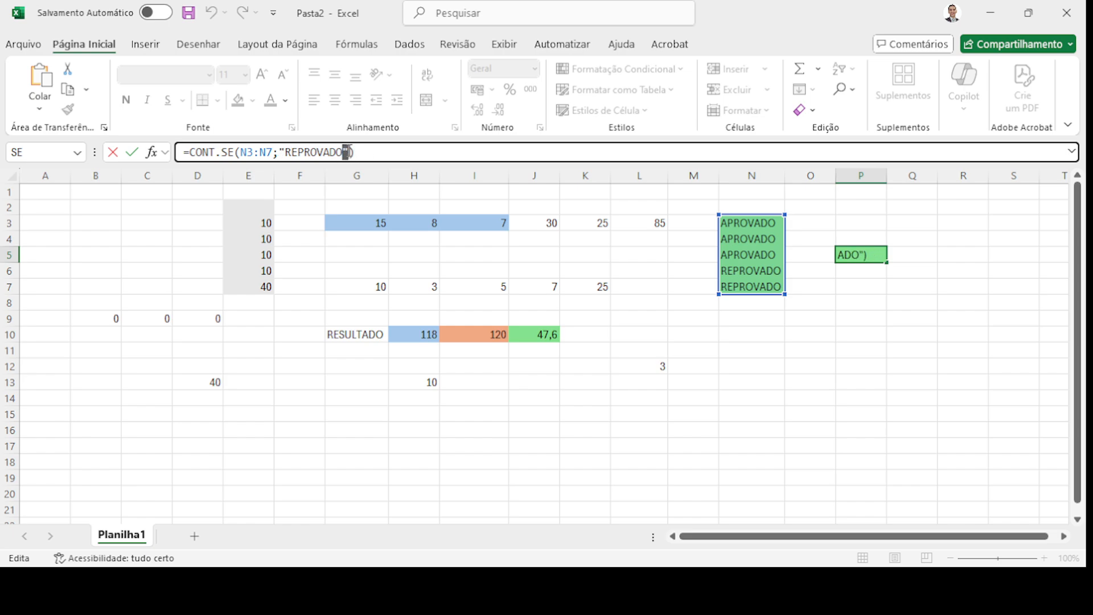
left_click_drag(280, 151, 343, 154)
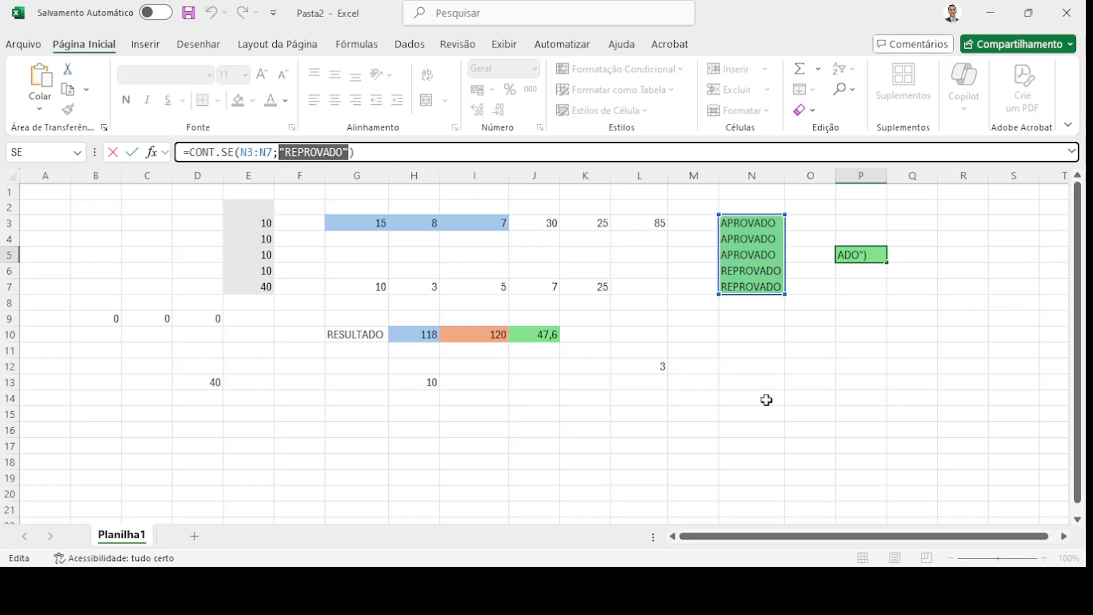
- Commit =CONT.SE(N3:N7;"REPROVADO") in P5 so it returns 2
key("ctrl+Return")
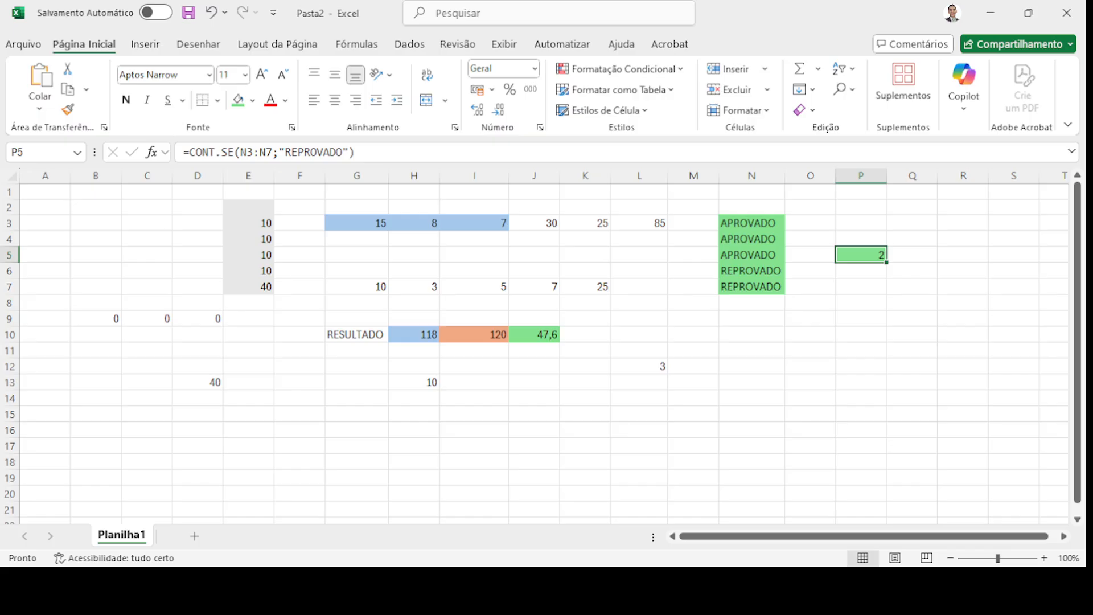
left_click(670, 382)
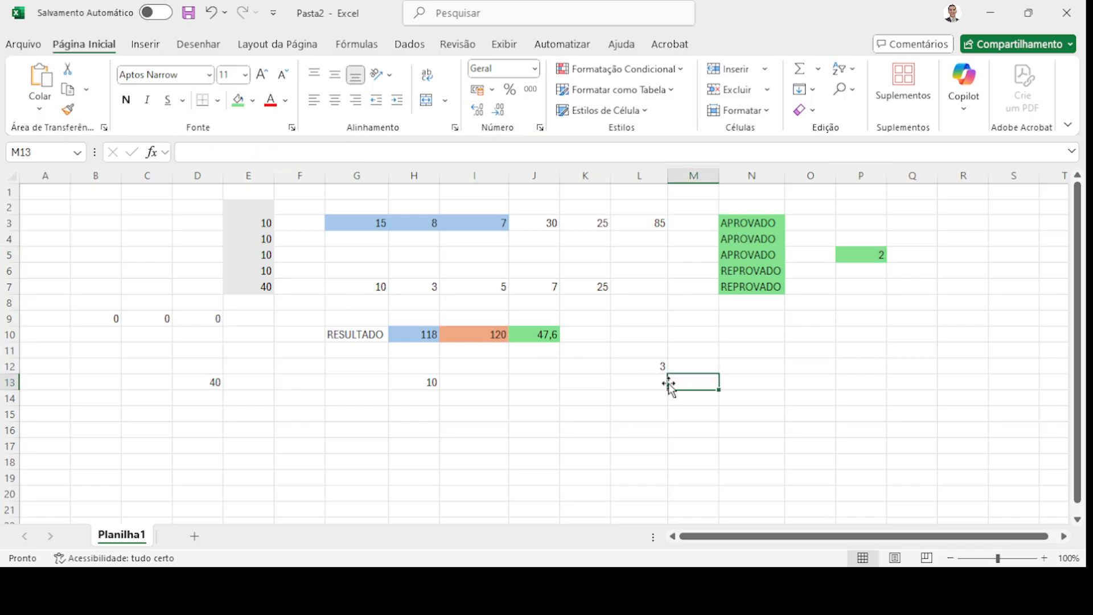
left_click(486, 427)
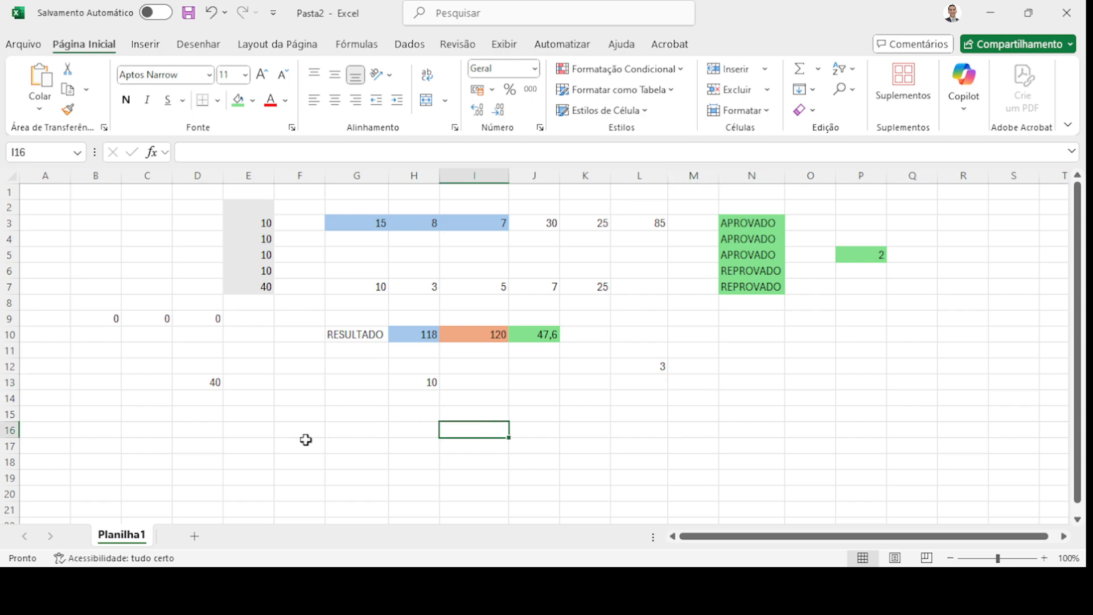
left_click(208, 433)
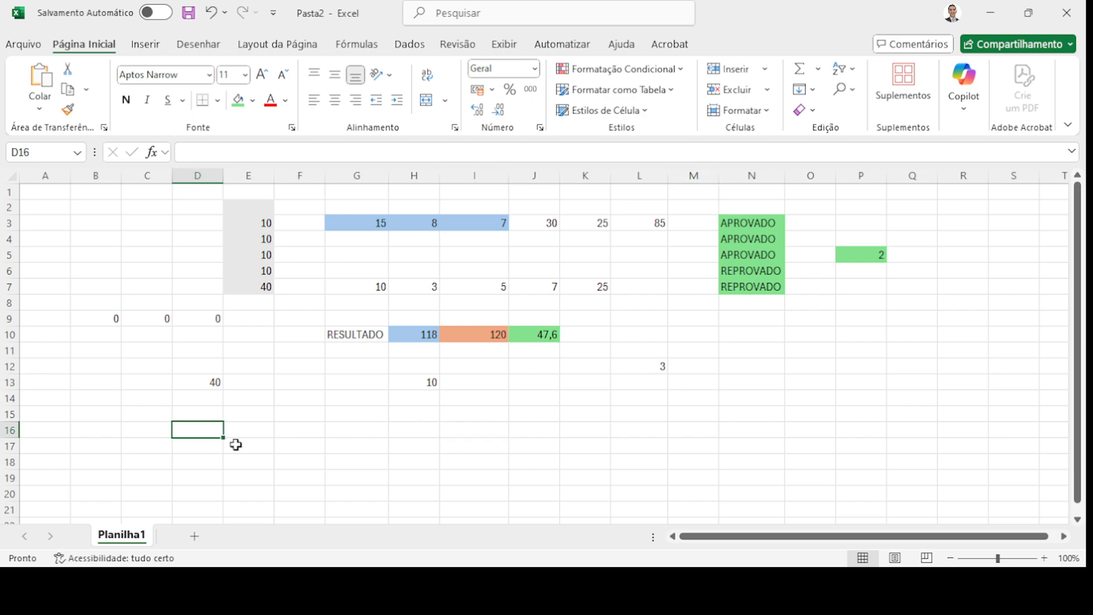
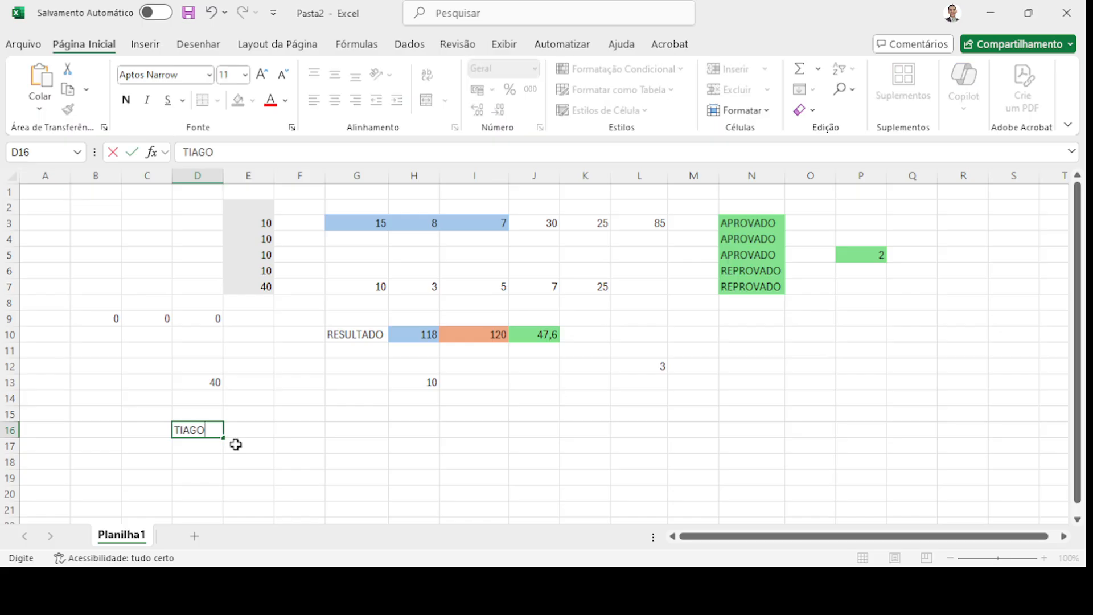
key("Tab")
key("Right")
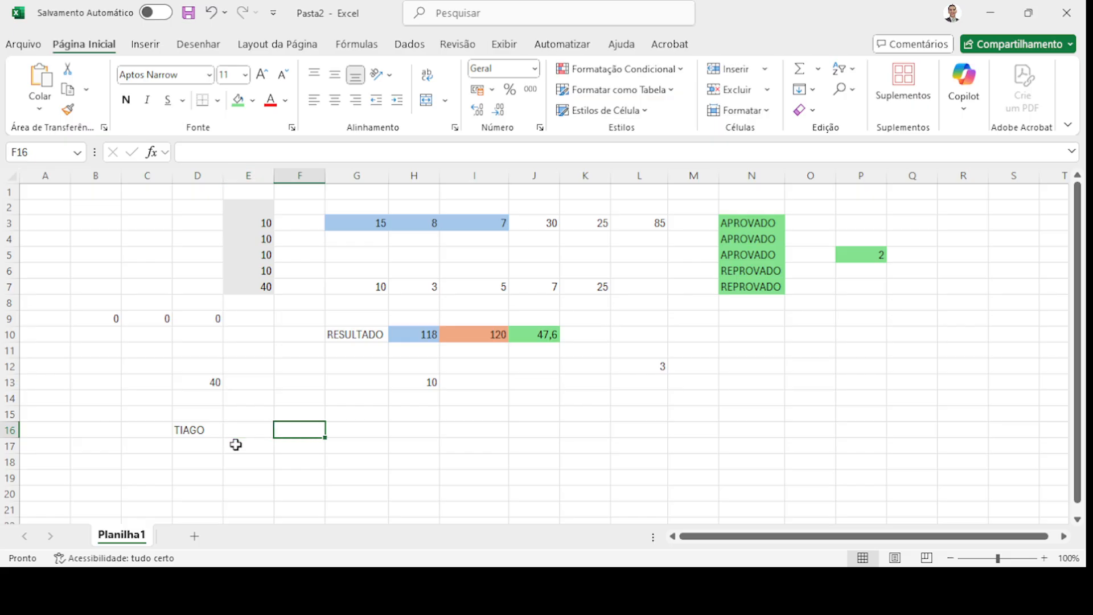
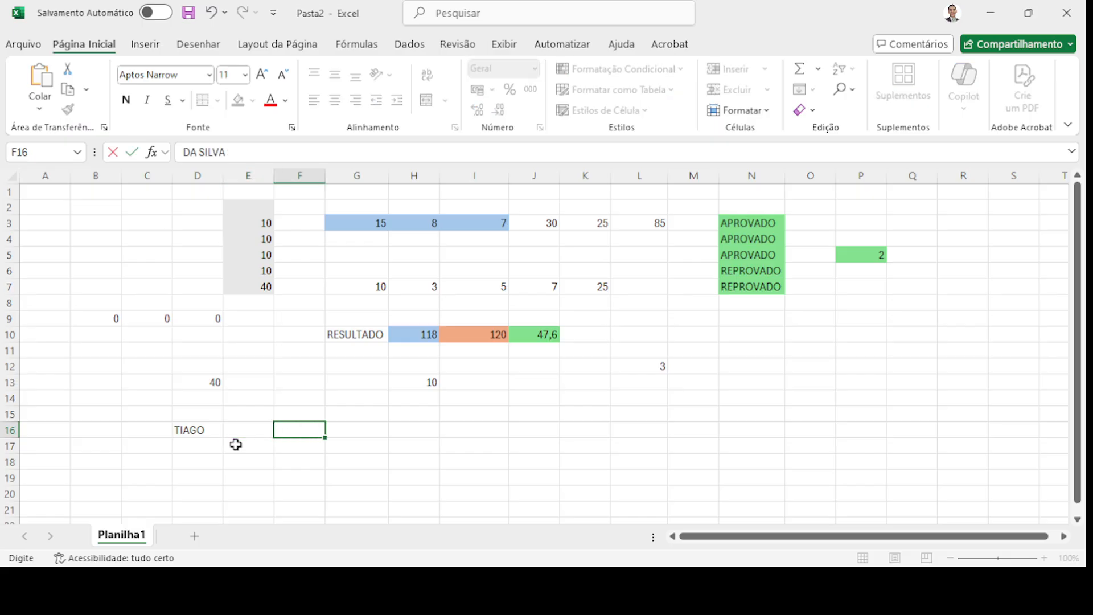
key("Return")
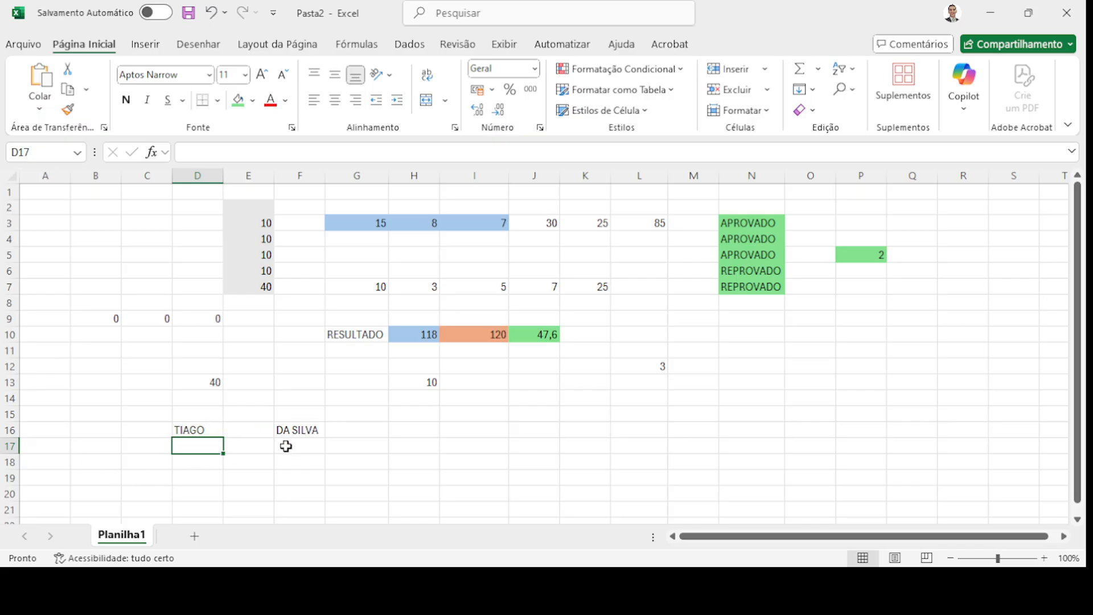
left_click(466, 432)
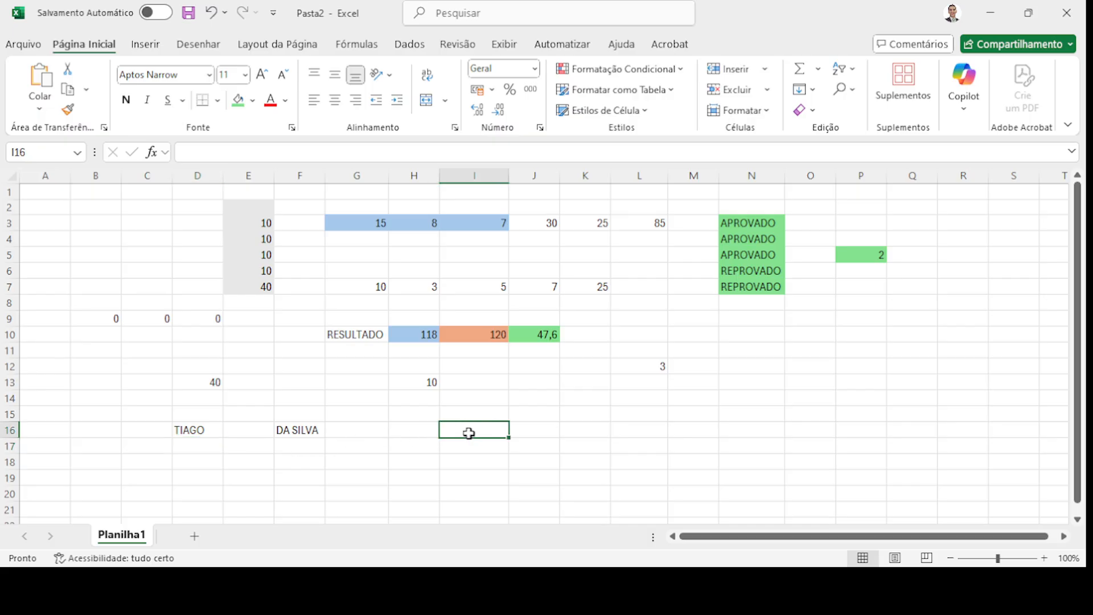
left_click(242, 153)
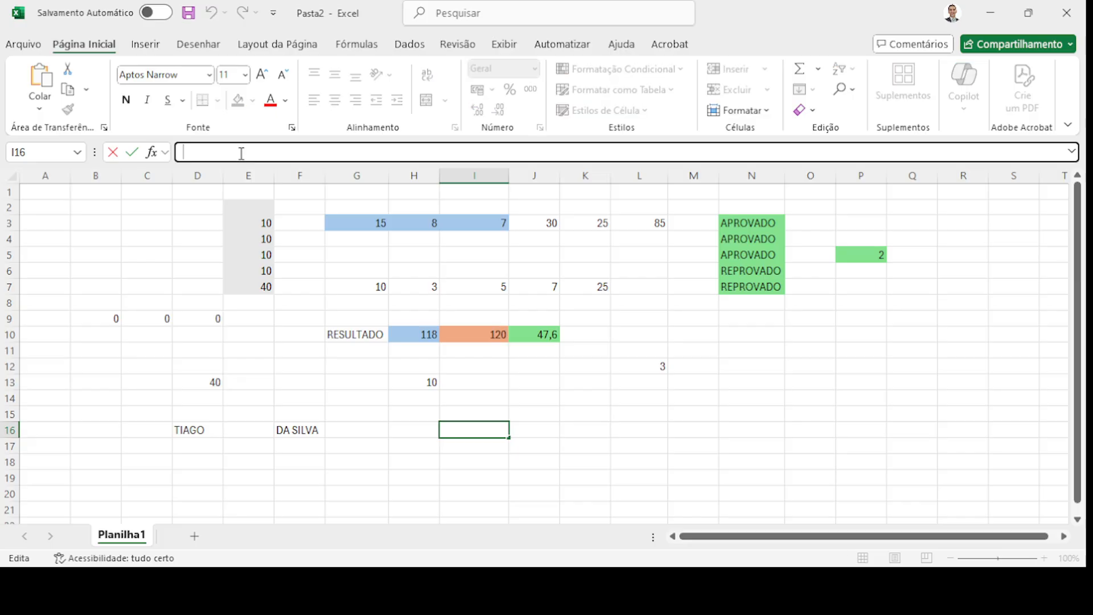
type("=CONCAT")
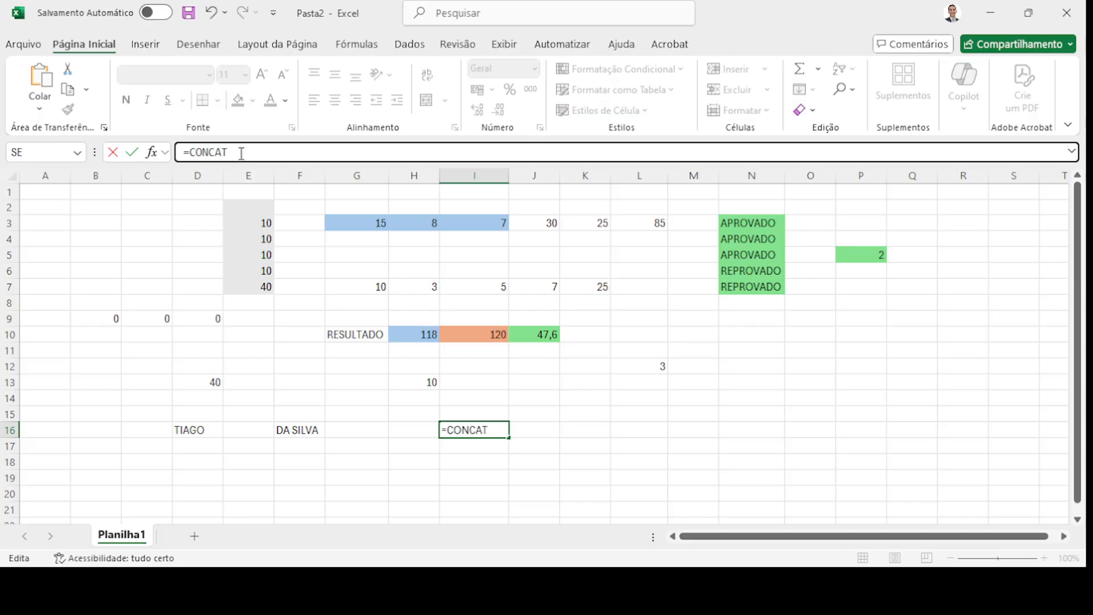
type("ENAR(")
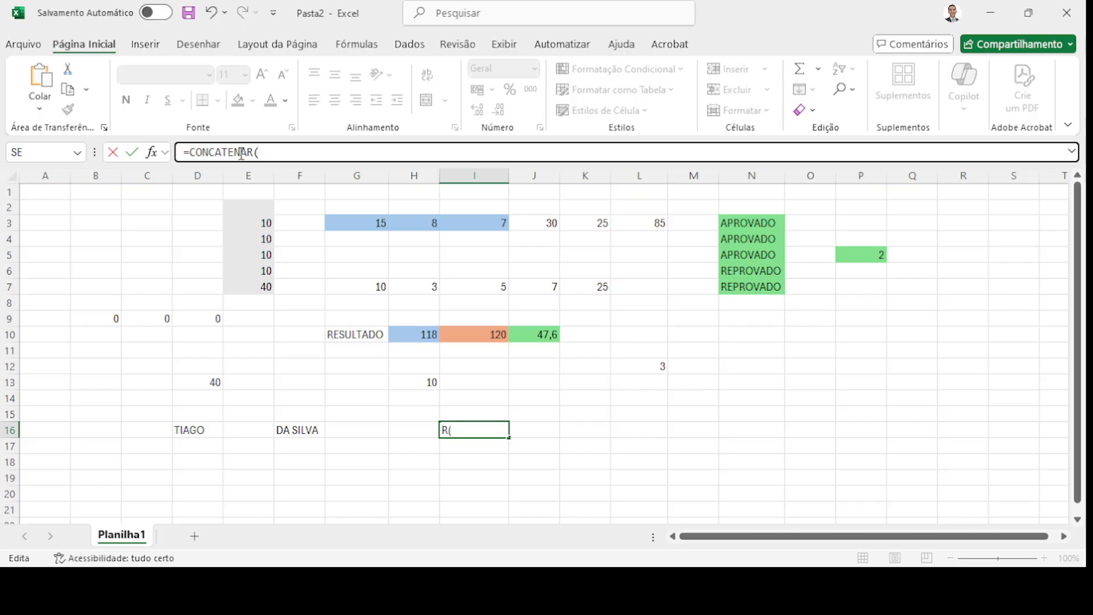
type("D16")
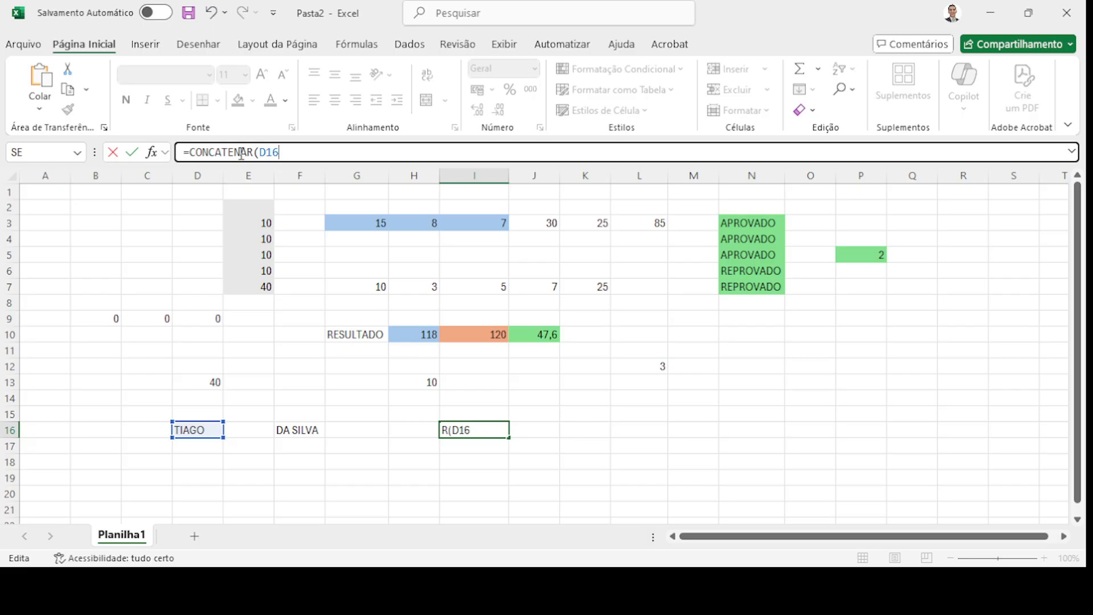
type(";F16")
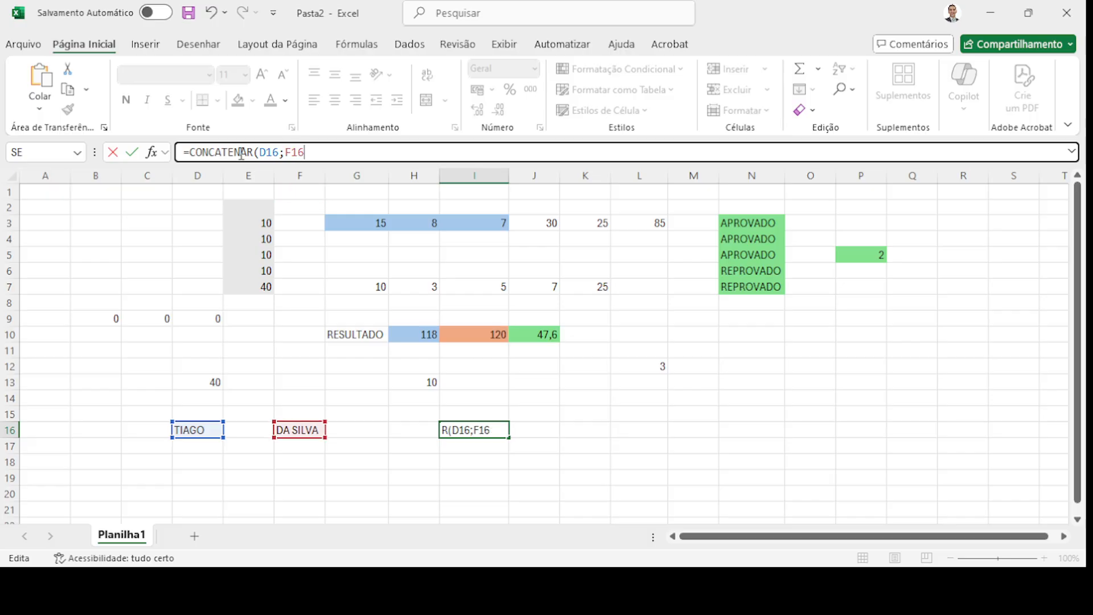
type(")")
key("Return")
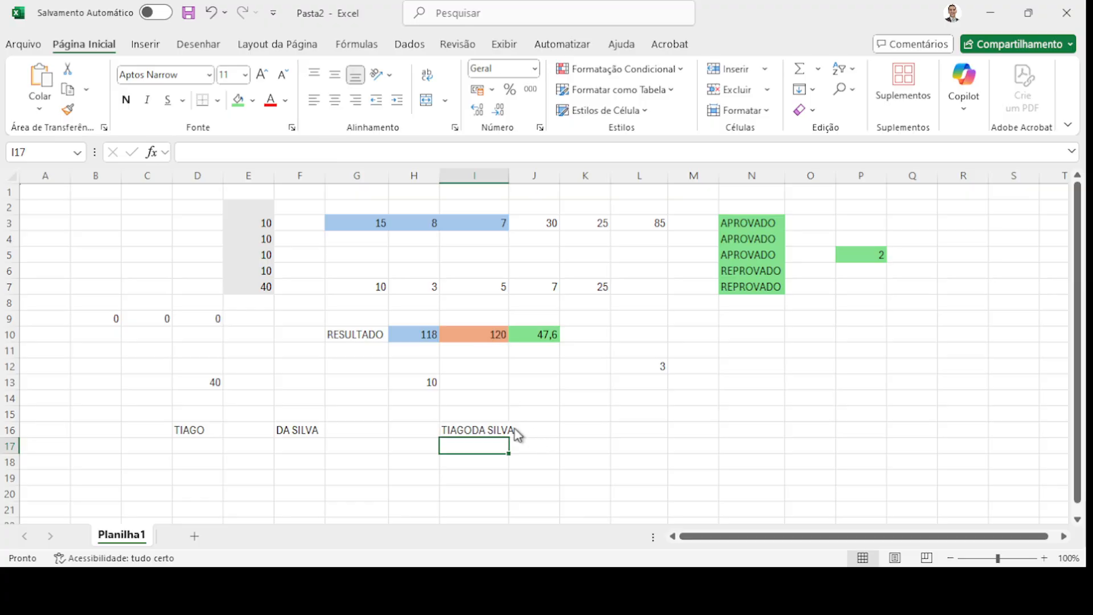
left_click(501, 424)
left_click_drag(508, 176, 529, 176)
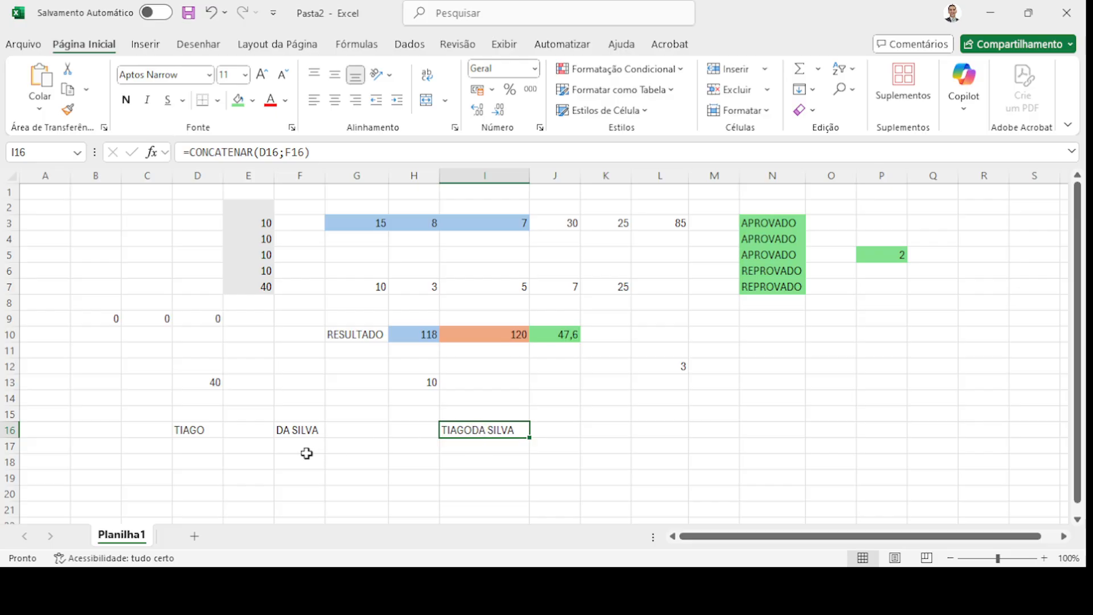
double_click(290, 430)
key("Home")
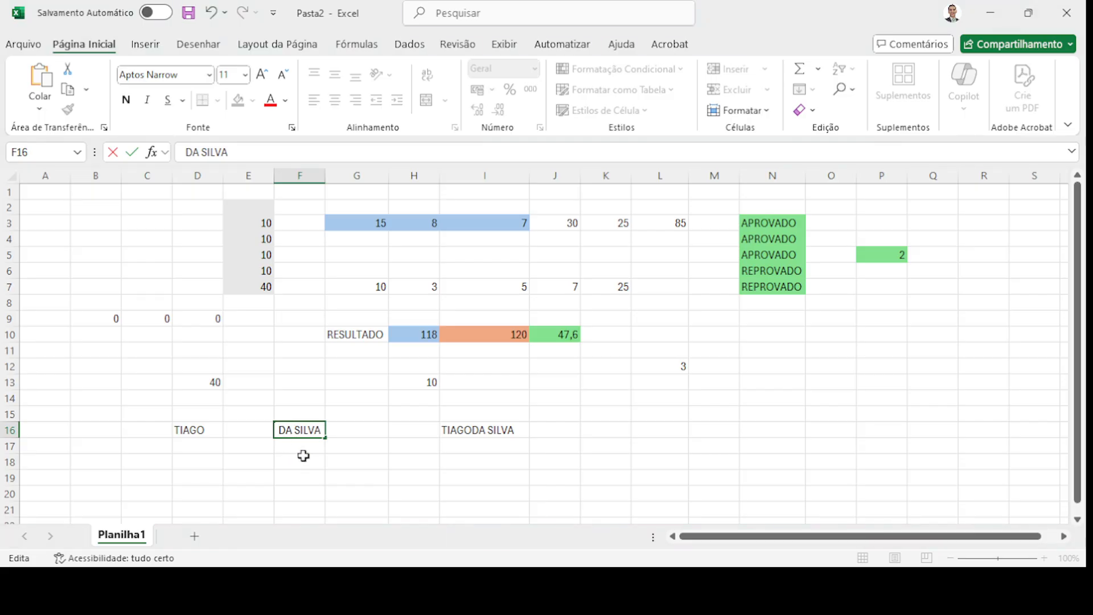
key("Return")
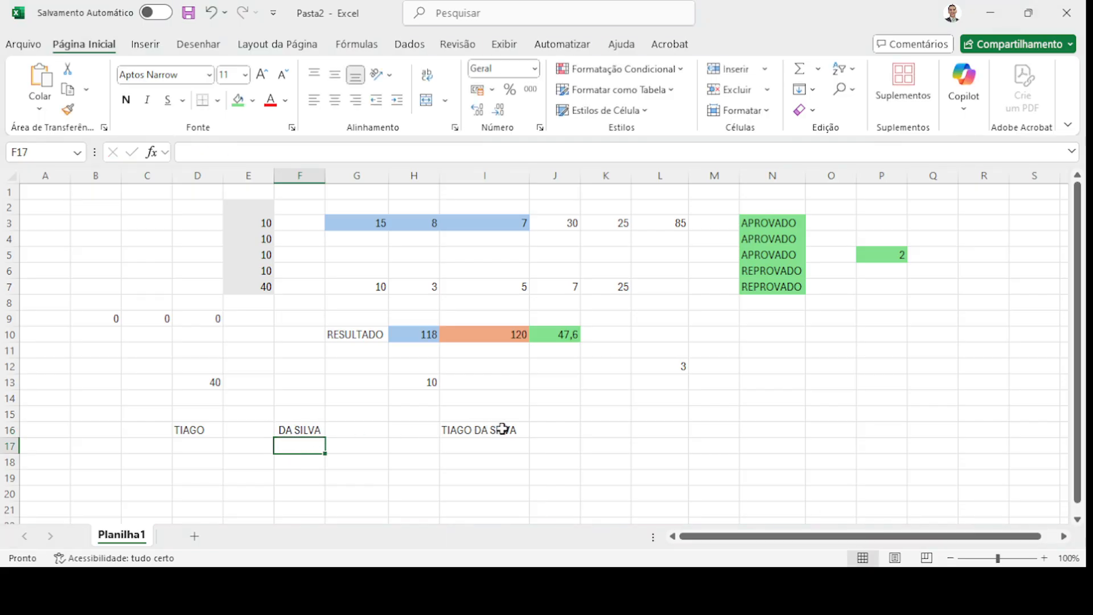
left_click(285, 431)
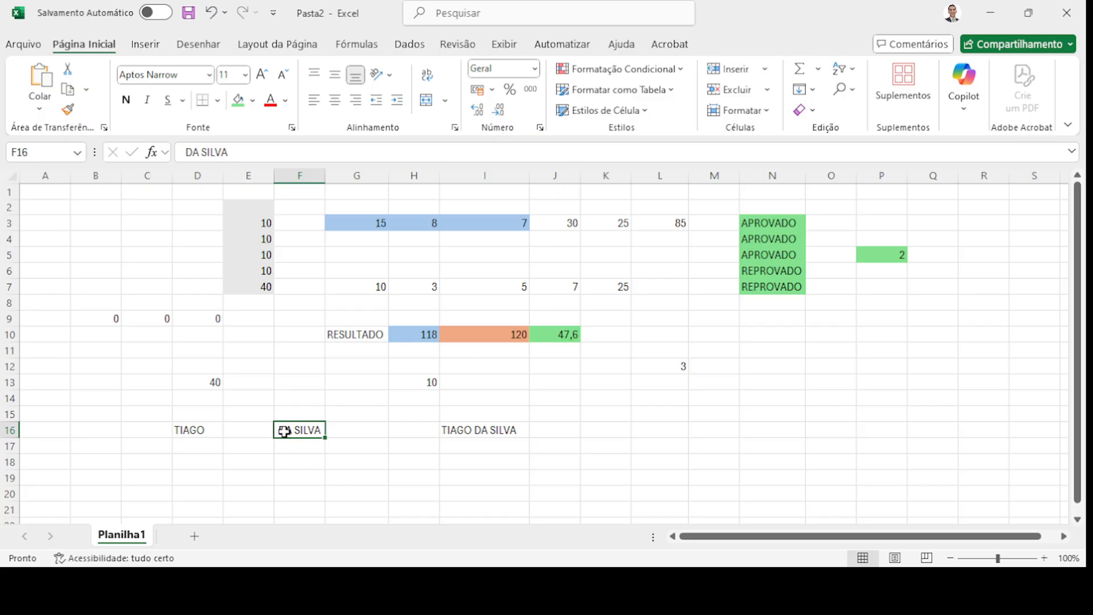
double_click(285, 431)
key("BackSpace")
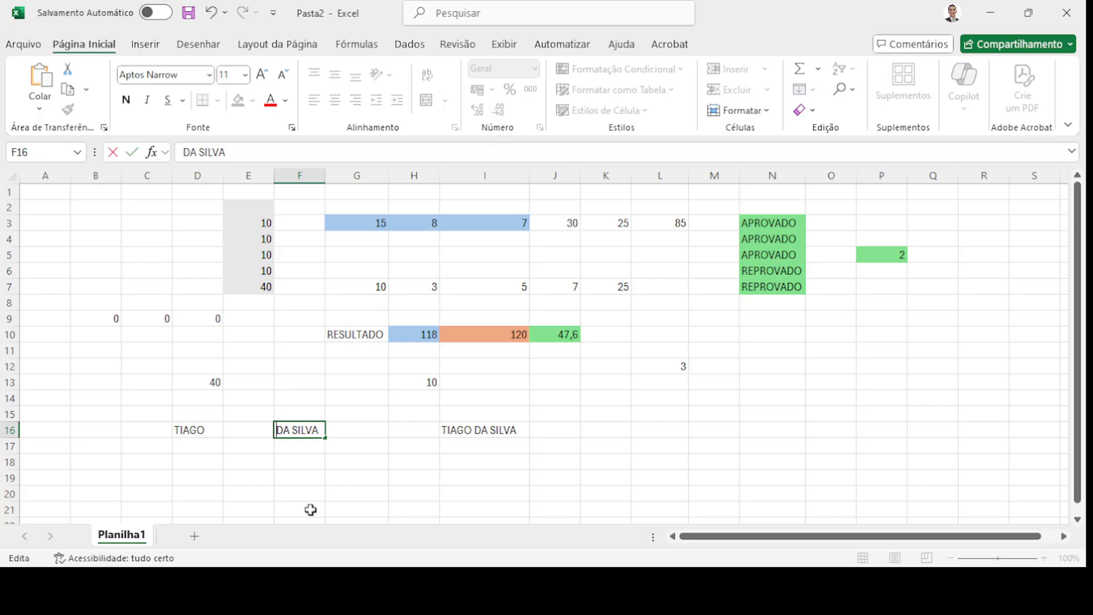
left_click(323, 476)
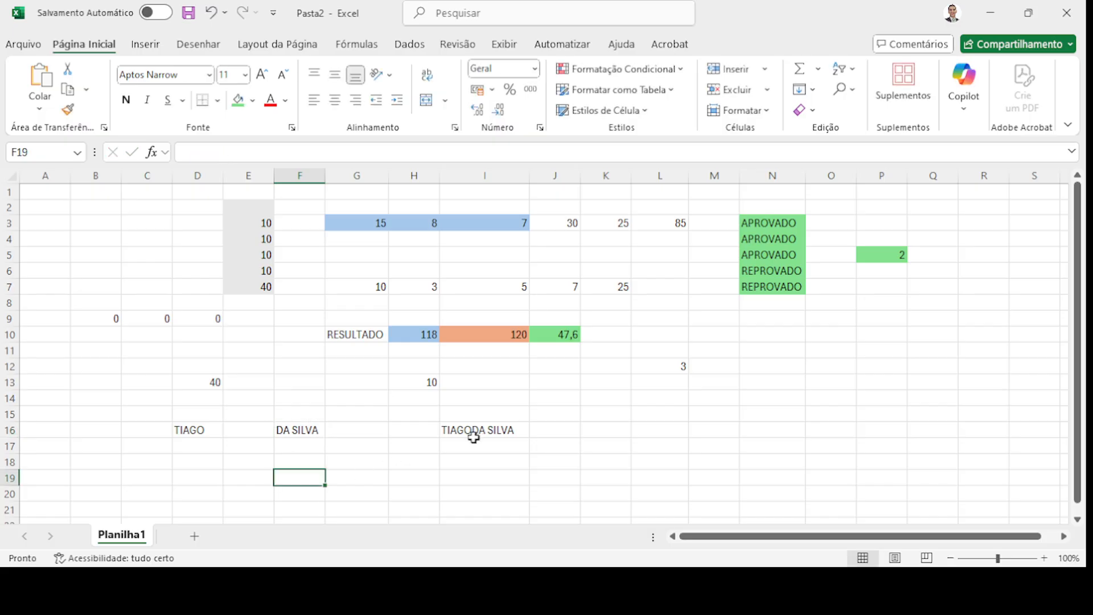
left_click(479, 431)
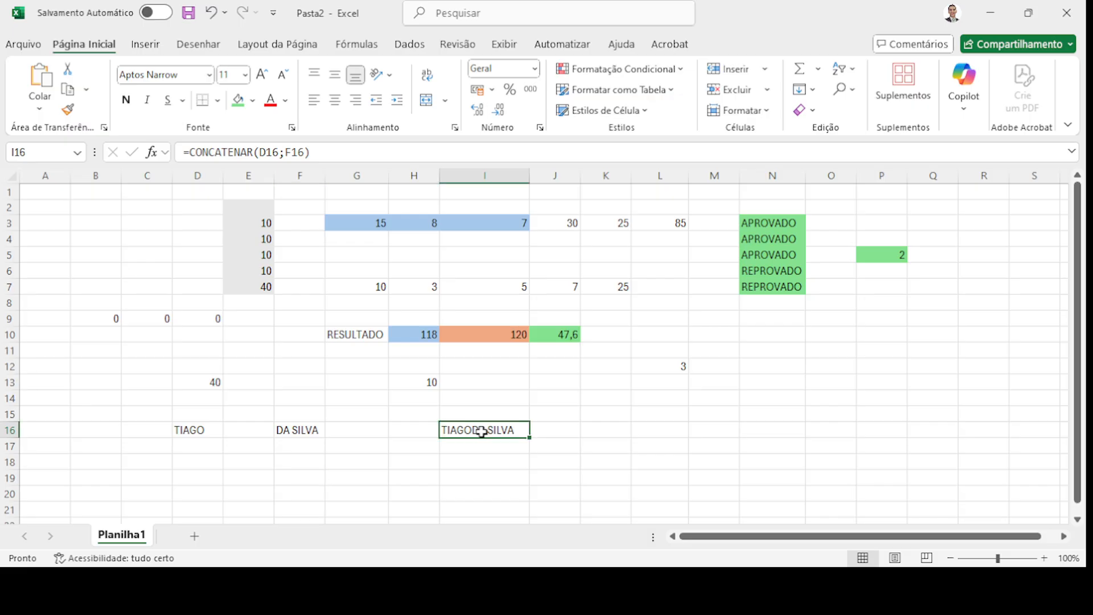
left_click(285, 152)
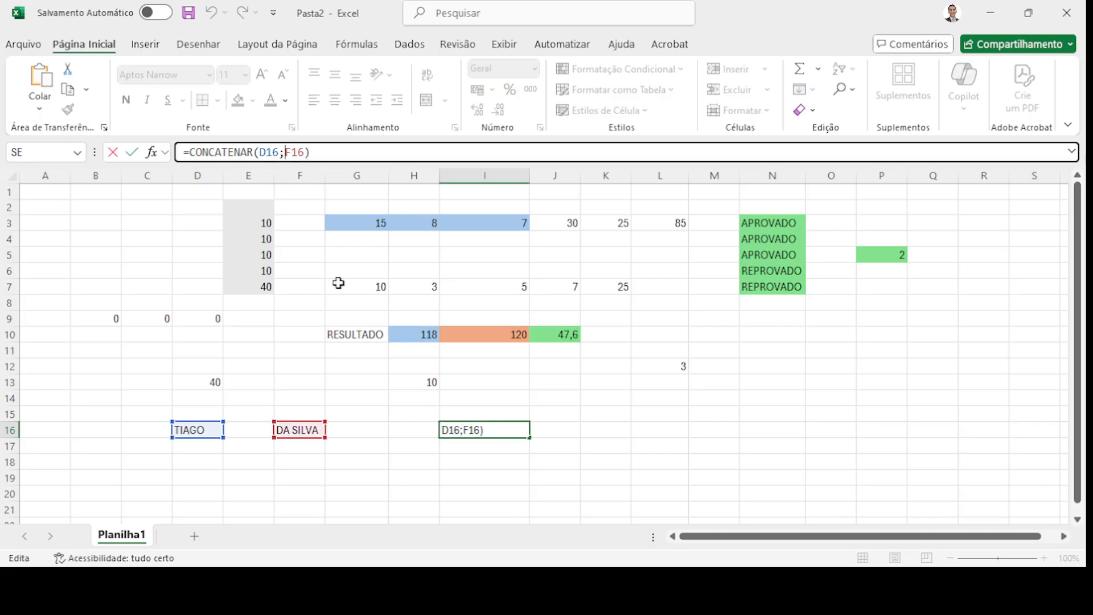
type("\"")
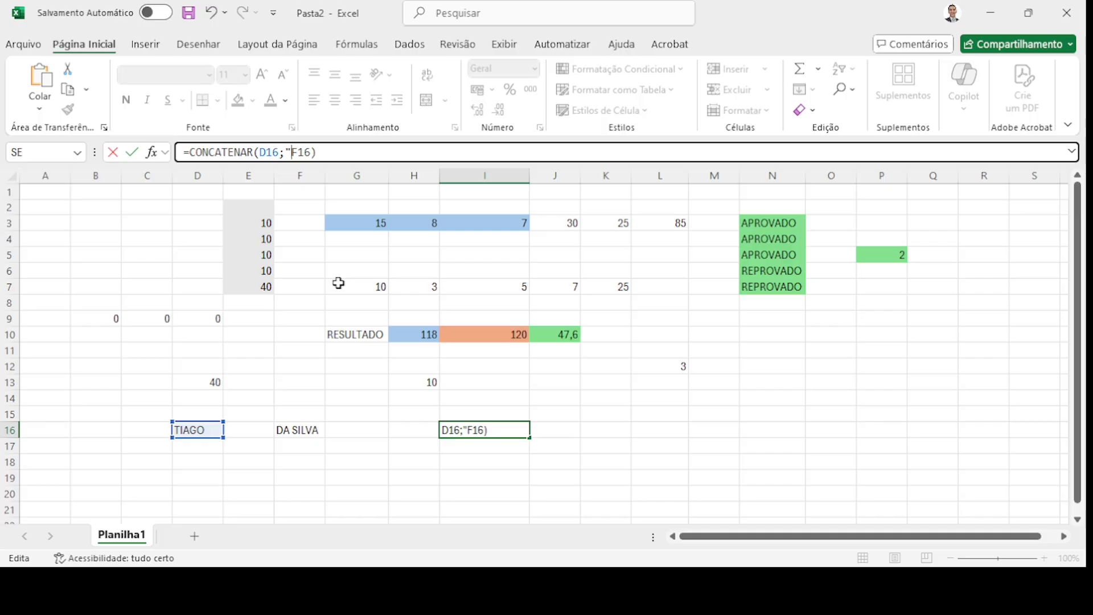
type(" \";")
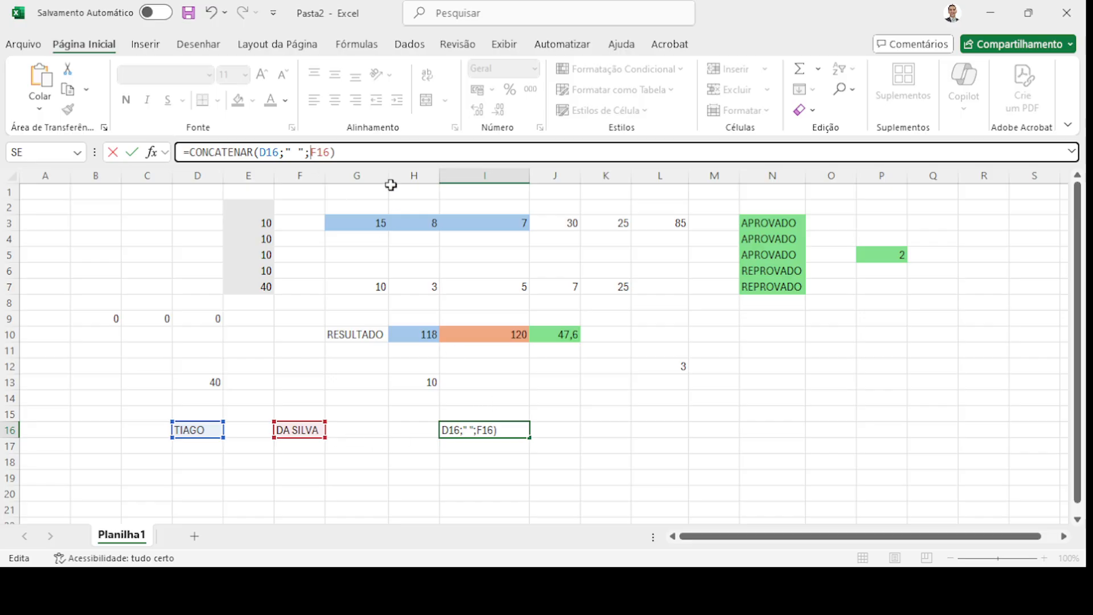
key("Return")
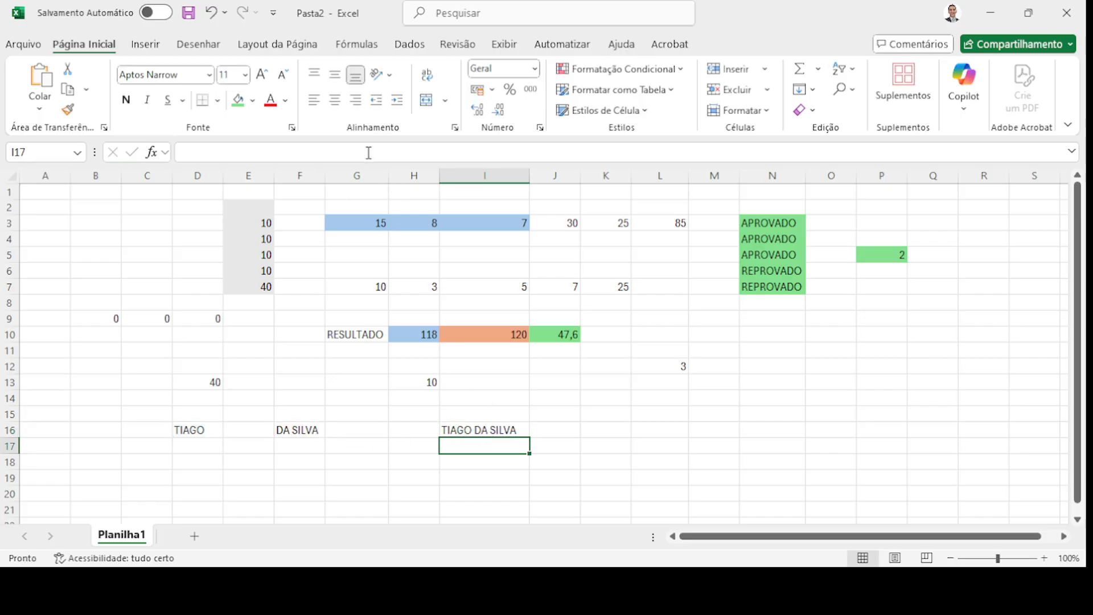
left_click(508, 429)
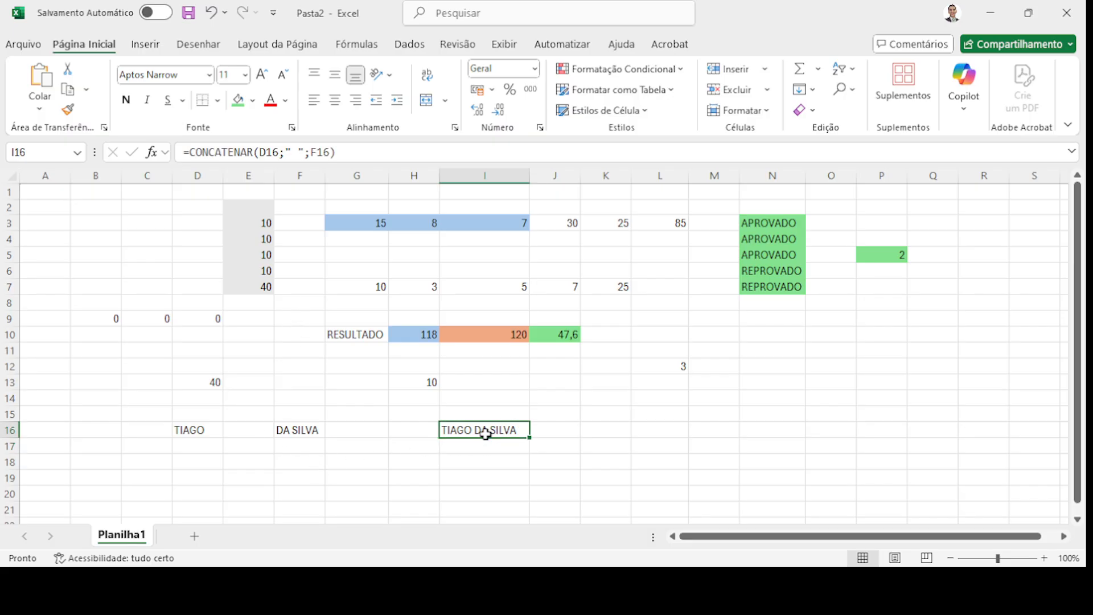
left_click(293, 152)
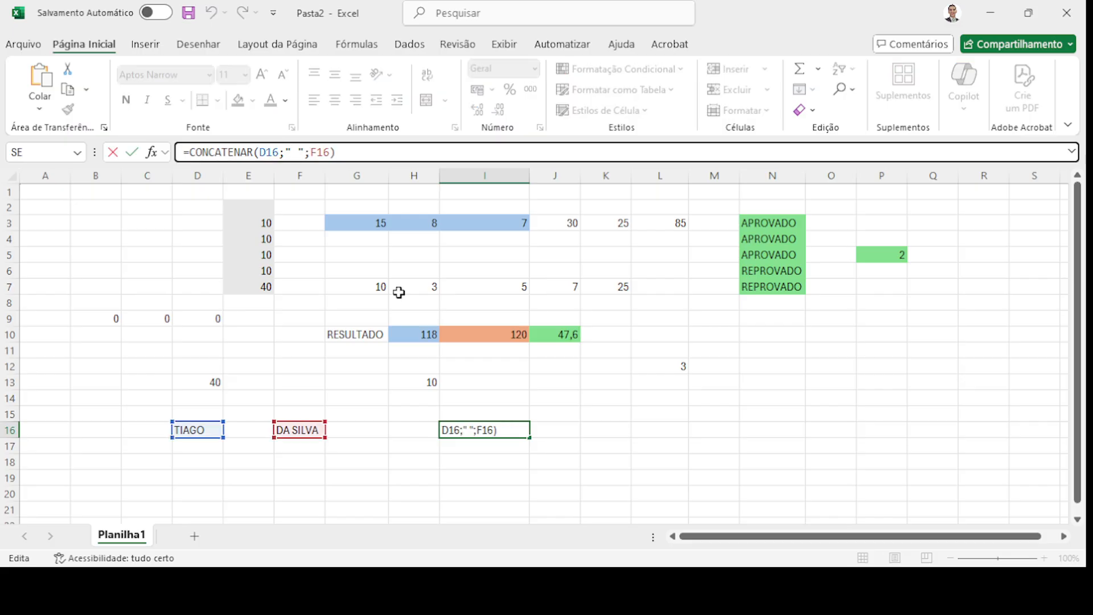
type("-")
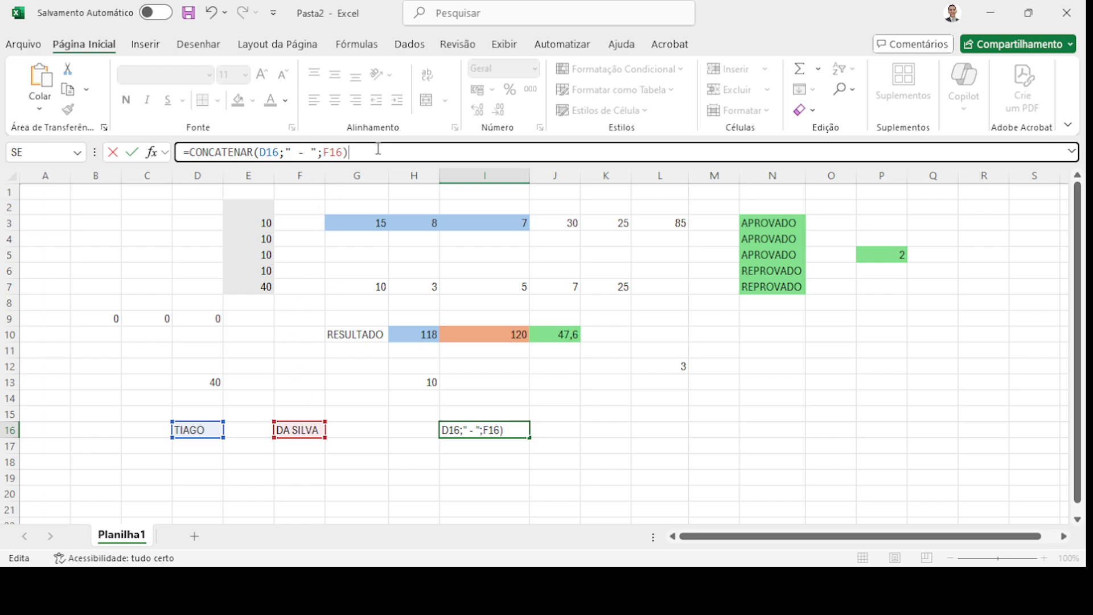
key("Return")
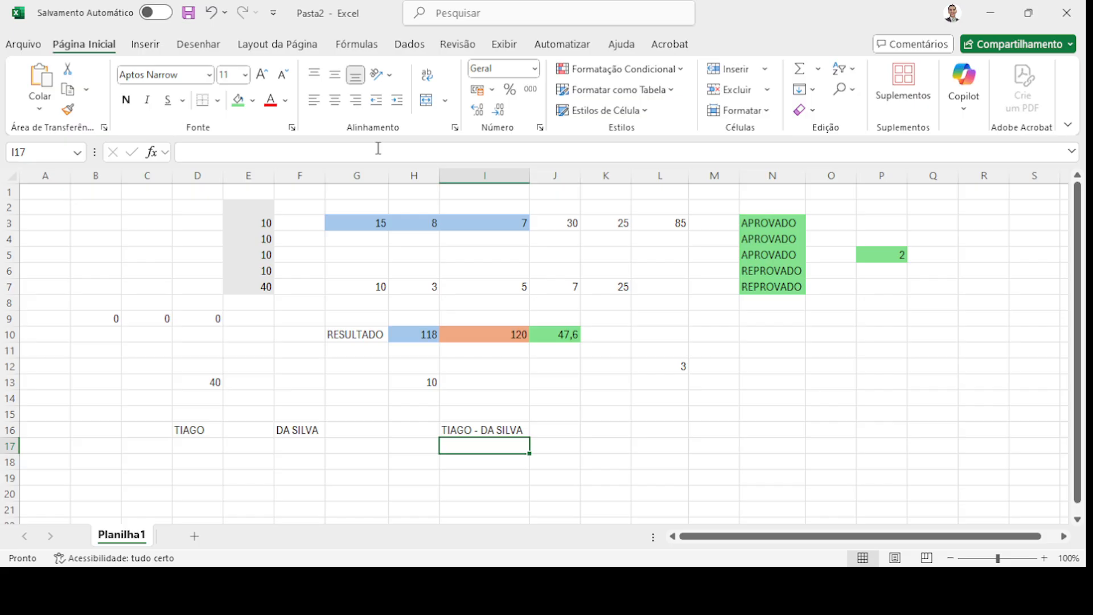
left_click(495, 430)
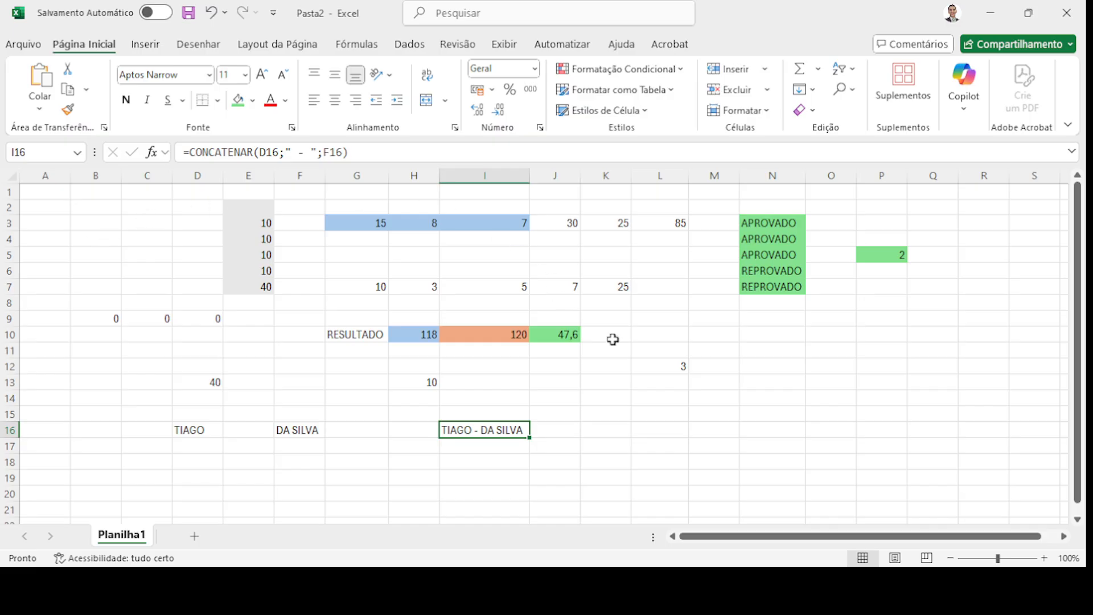
left_click(706, 408)
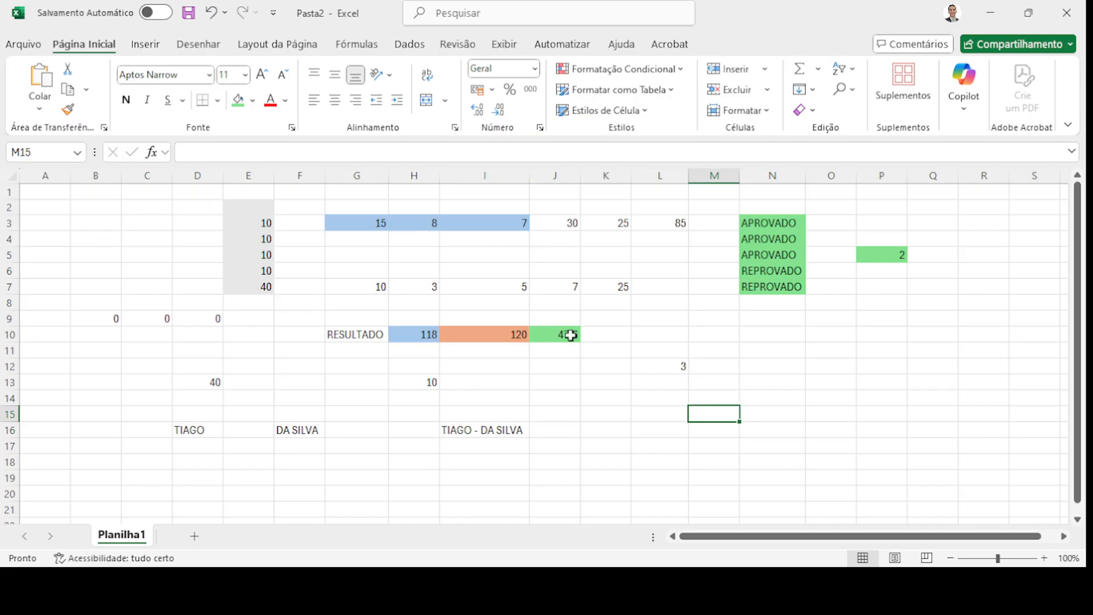
- Enter =HOJE() in M15, showing today's date 17/10/2025
left_click(242, 152)
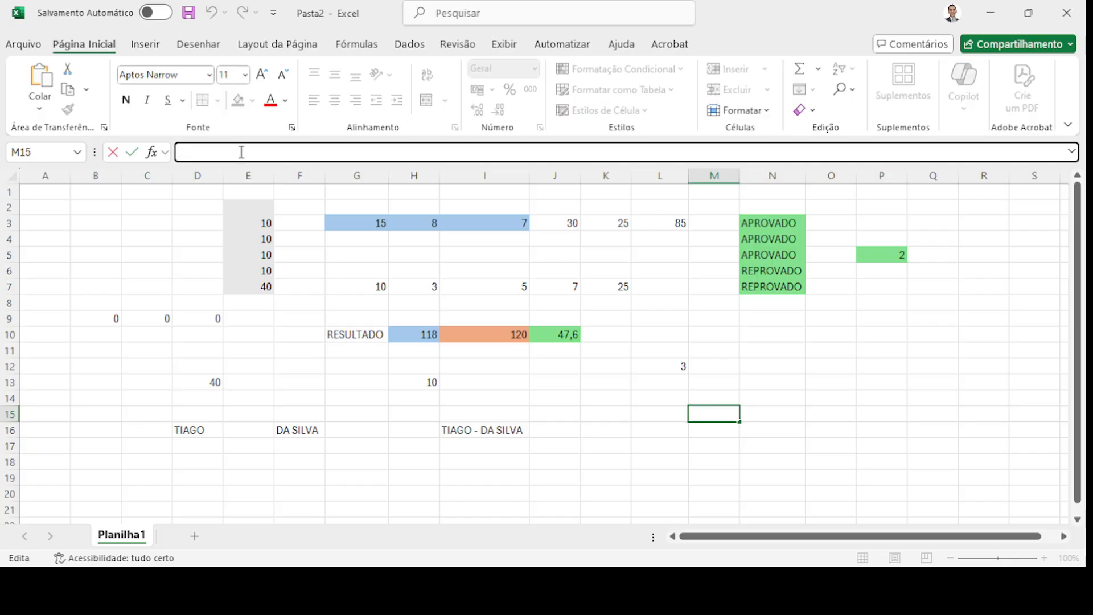
type("=HOJE()")
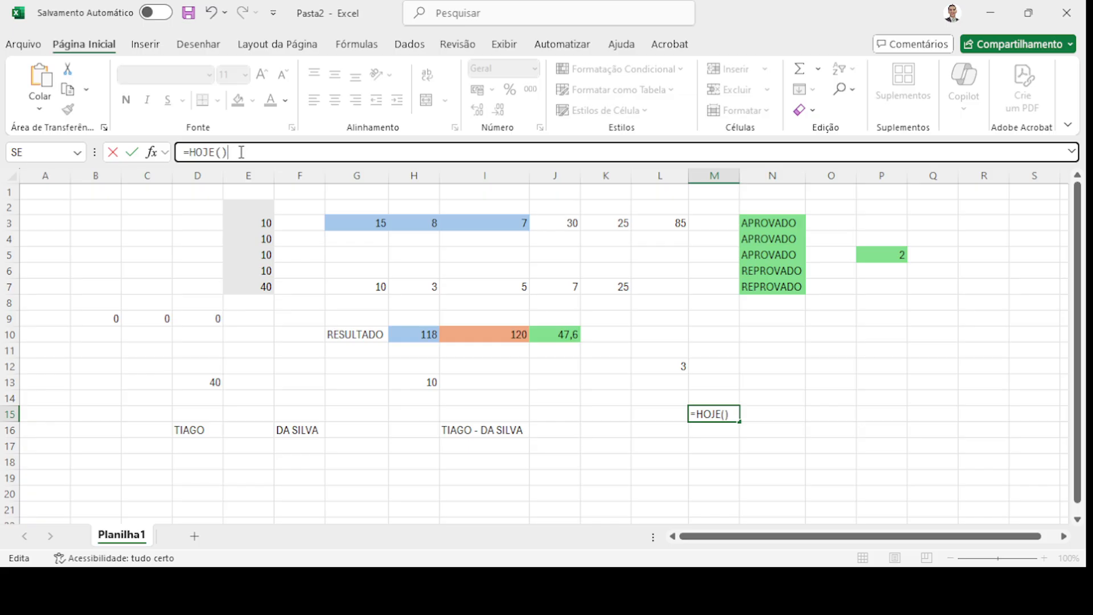
key("Return")
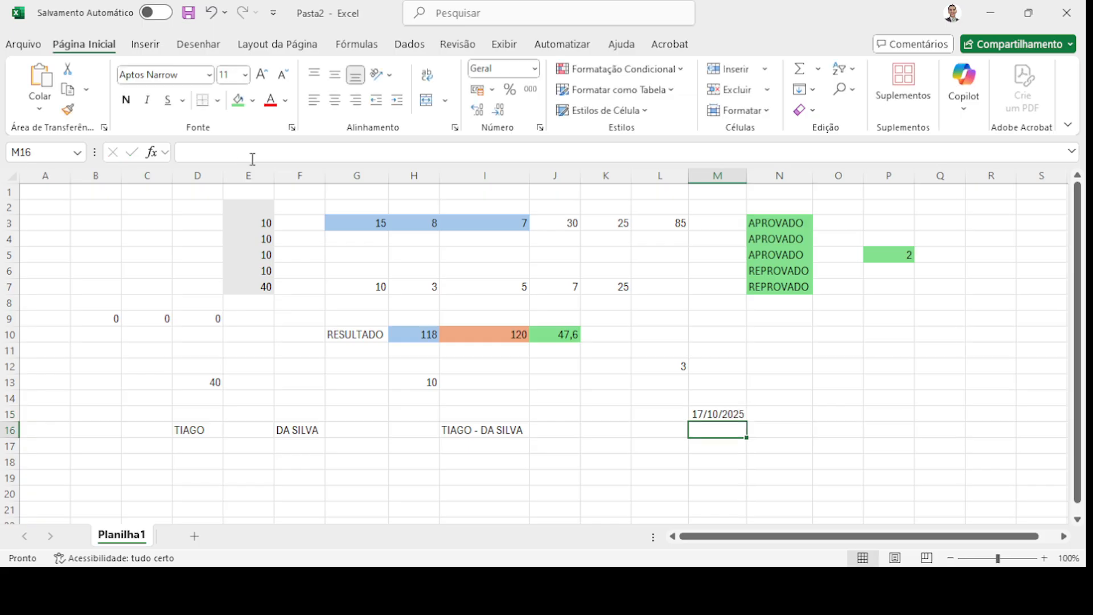
left_click(733, 416)
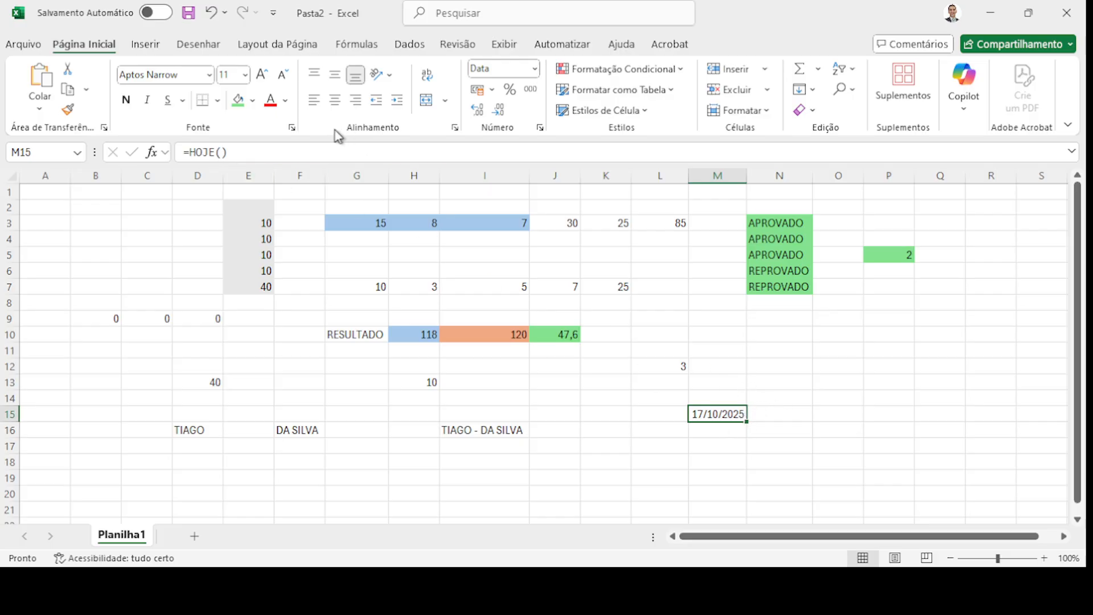
left_click(799, 411)
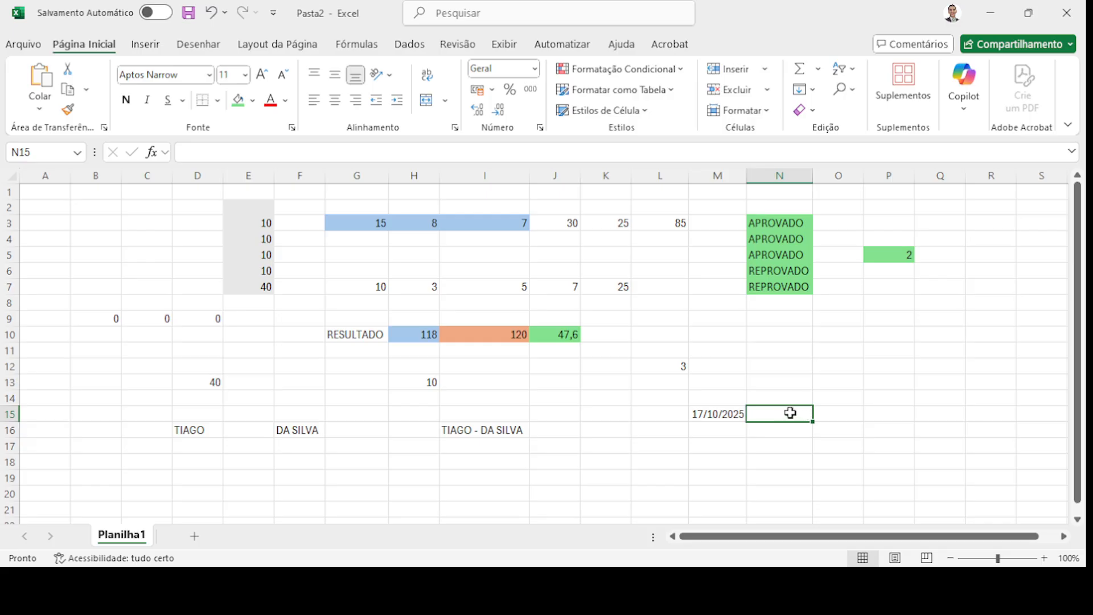
- Type the birth date 17/10/1990 into N15 and confirm it is stored as a date
left_click(732, 414)
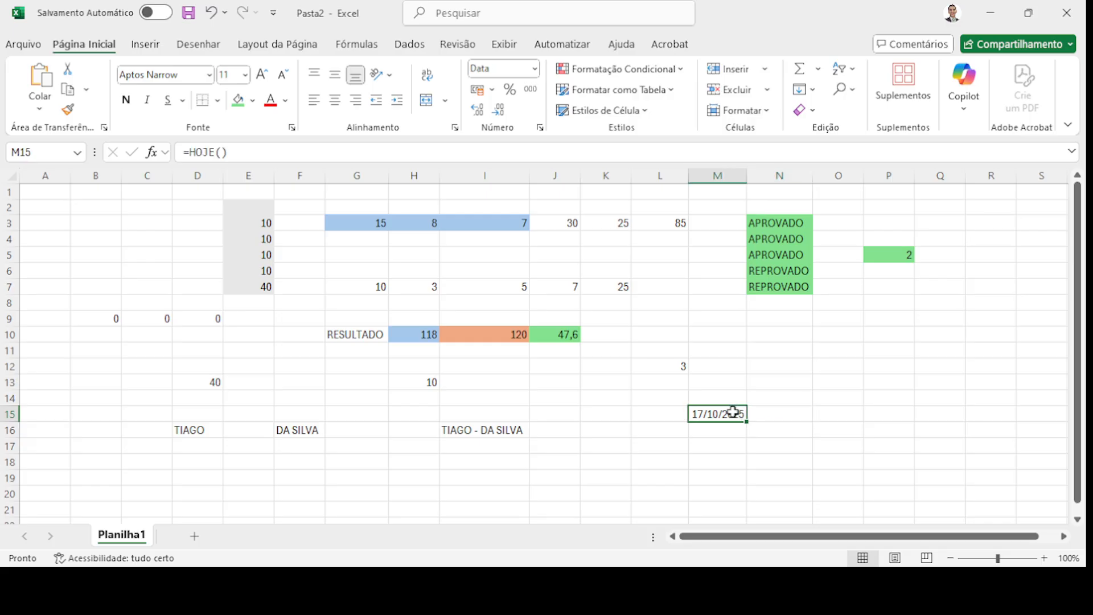
left_click(787, 416)
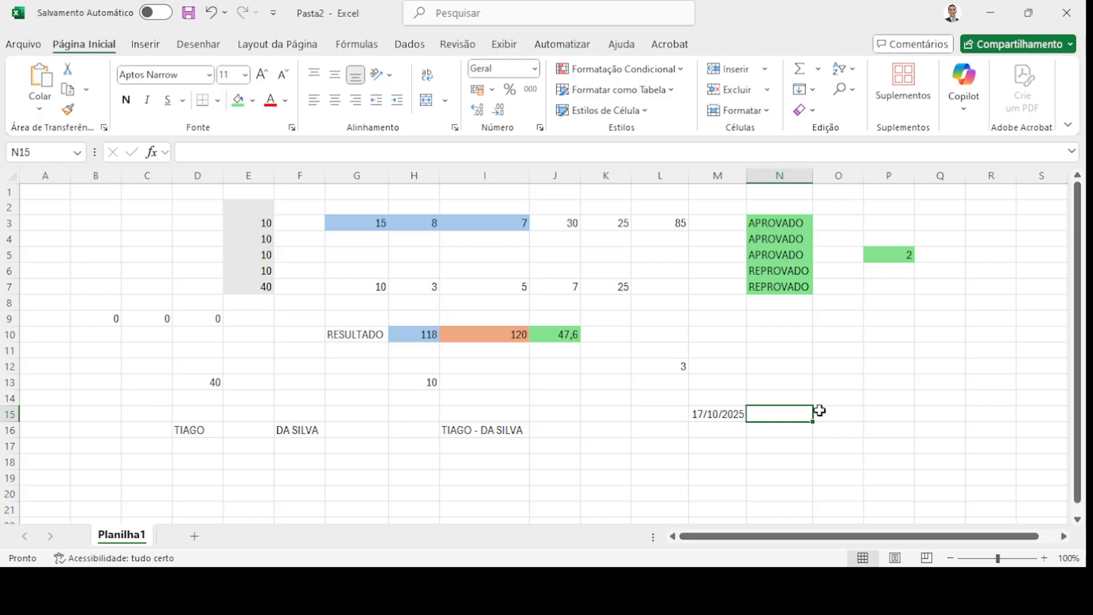
type("17/10/1")
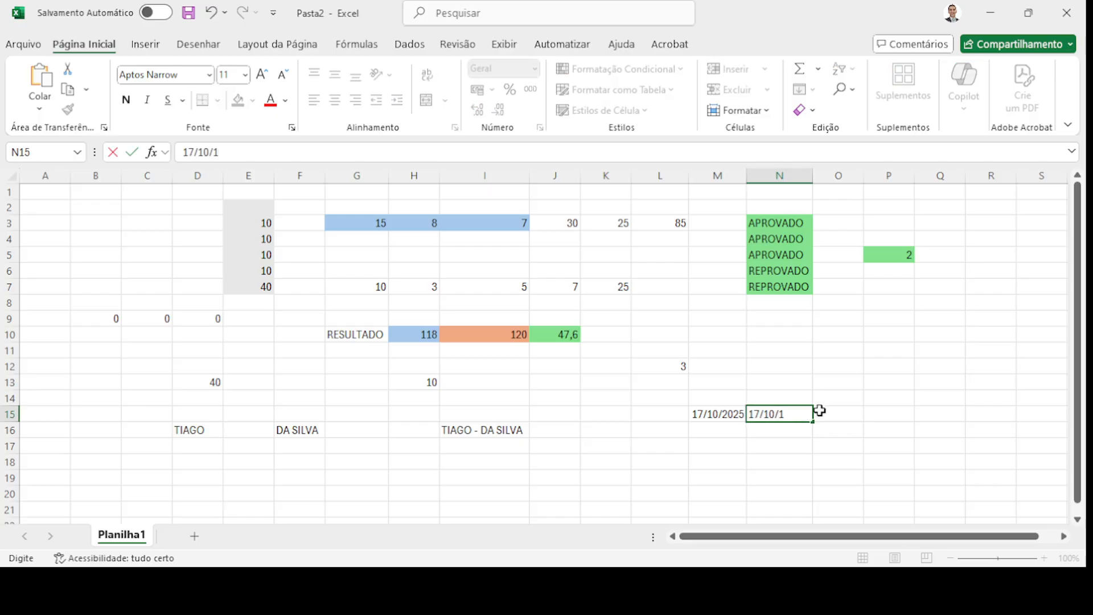
type("998")
key("Tab")
left_click(781, 414)
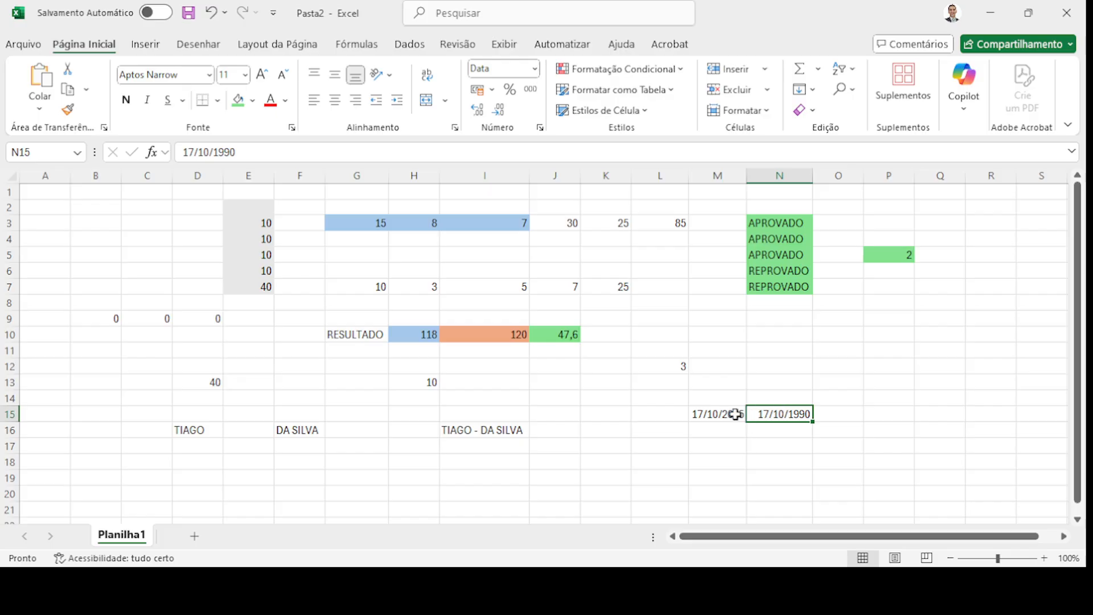
left_click(844, 417)
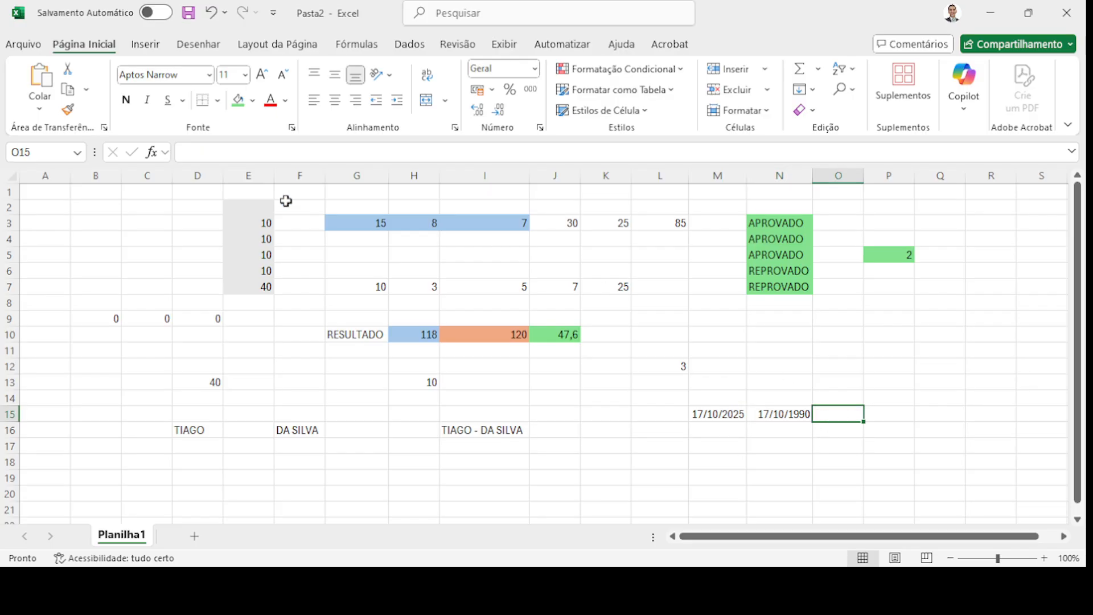
- Enter =M15-N15 in O15 to calculate the days between the two dates
left_click(214, 152)
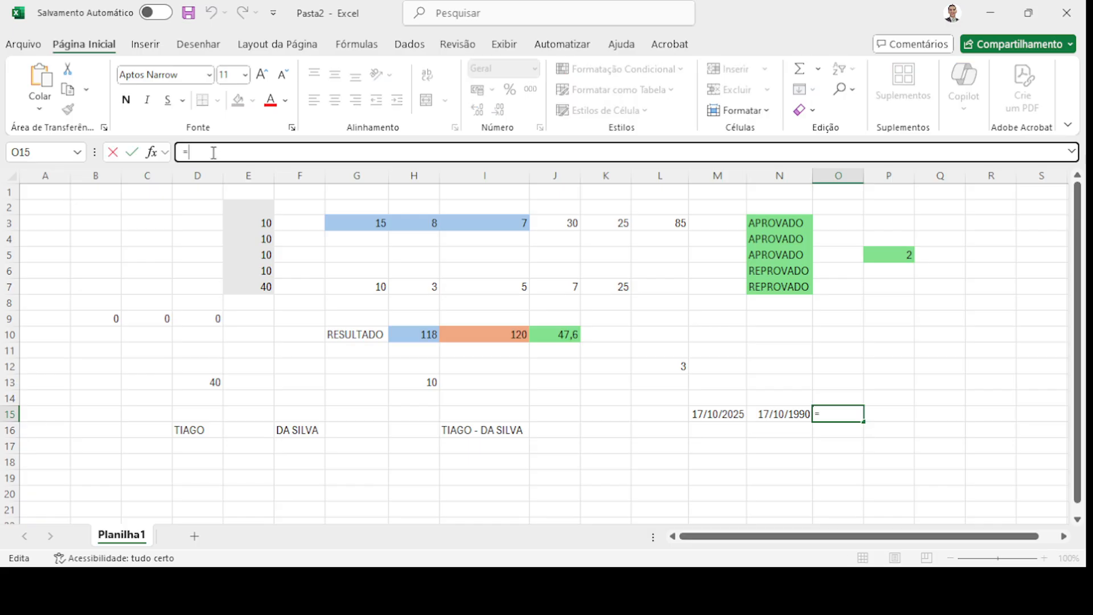
type("=")
left_click(722, 417)
type("-")
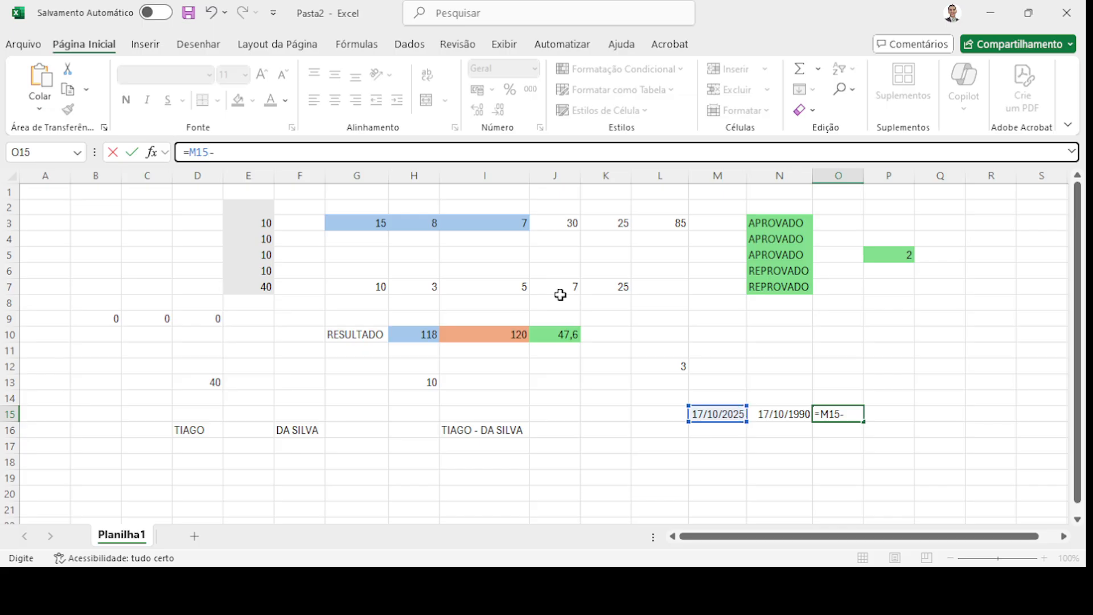
left_click(793, 415)
key("Return")
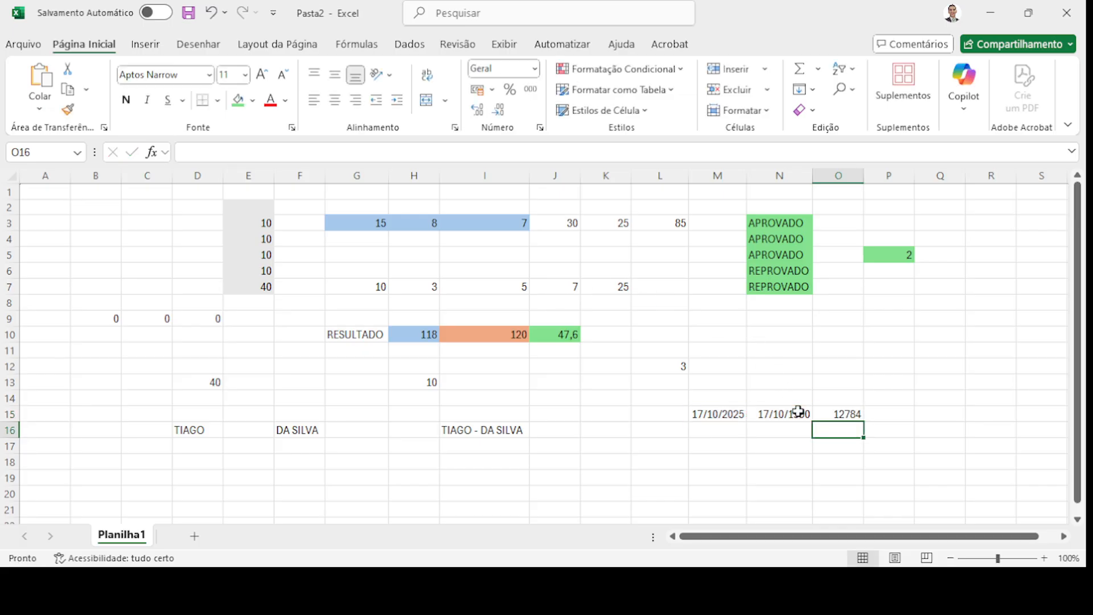
- Check M15, N15 and O15 to verify the 12784-day result
left_click(843, 412)
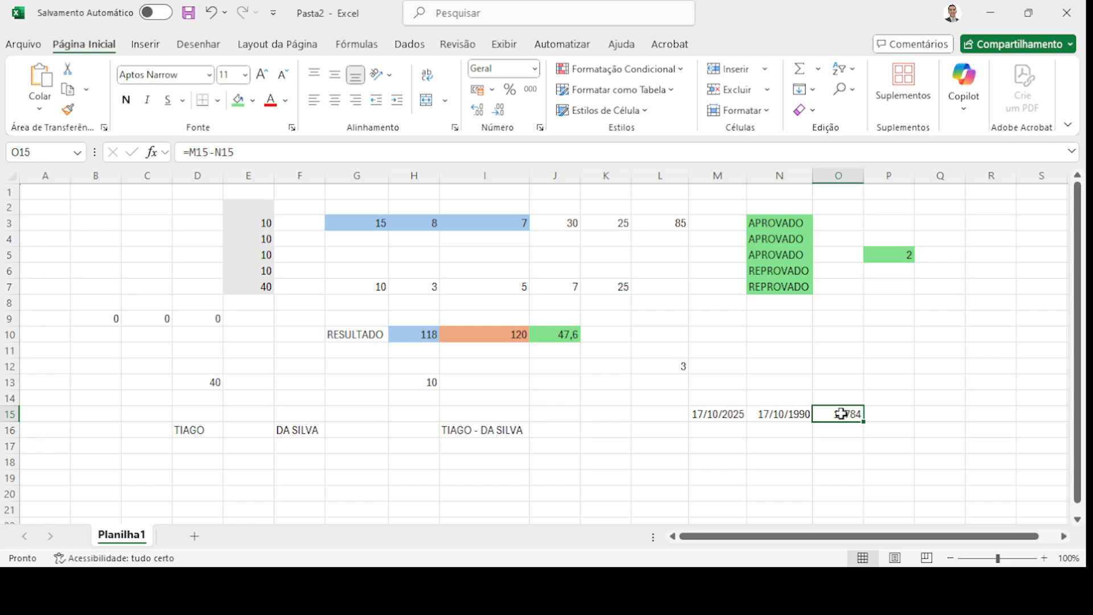
left_click(795, 414)
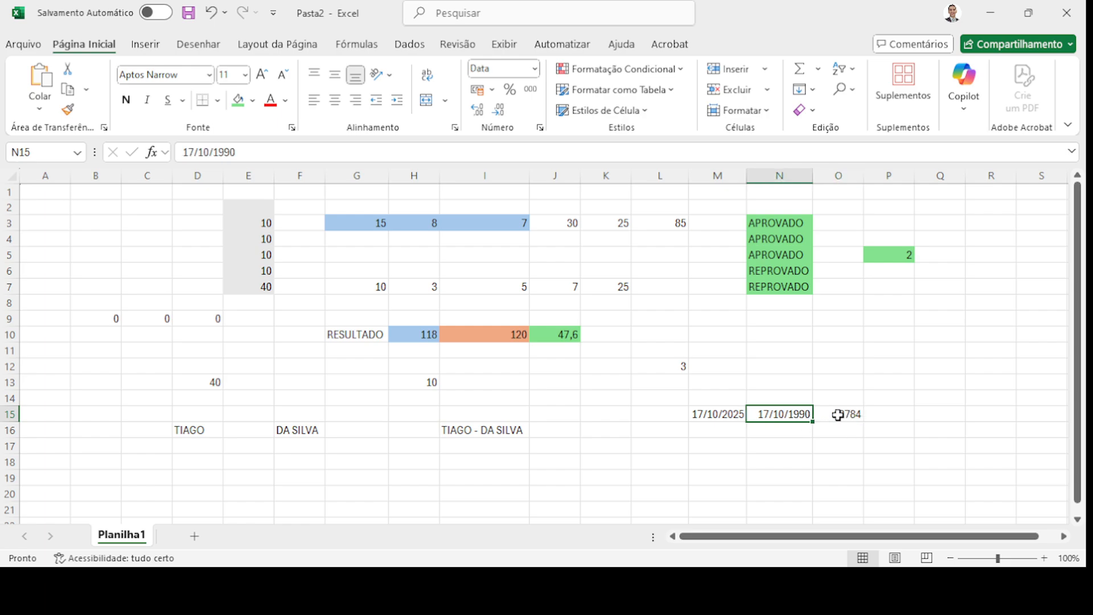
left_click(832, 415)
left_click(792, 415)
left_click(731, 416)
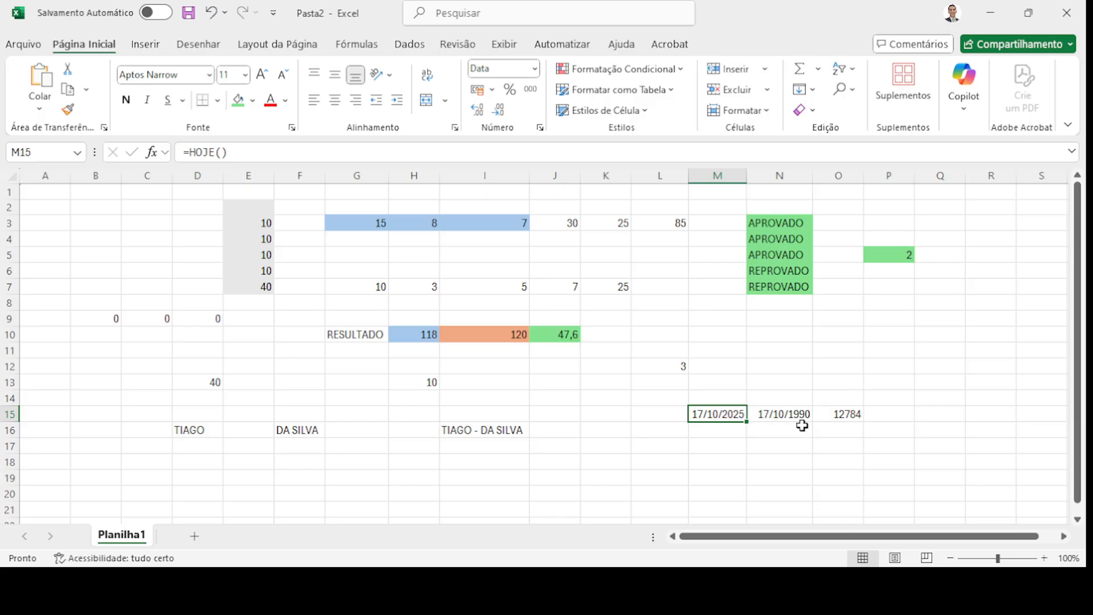
left_click(857, 414)
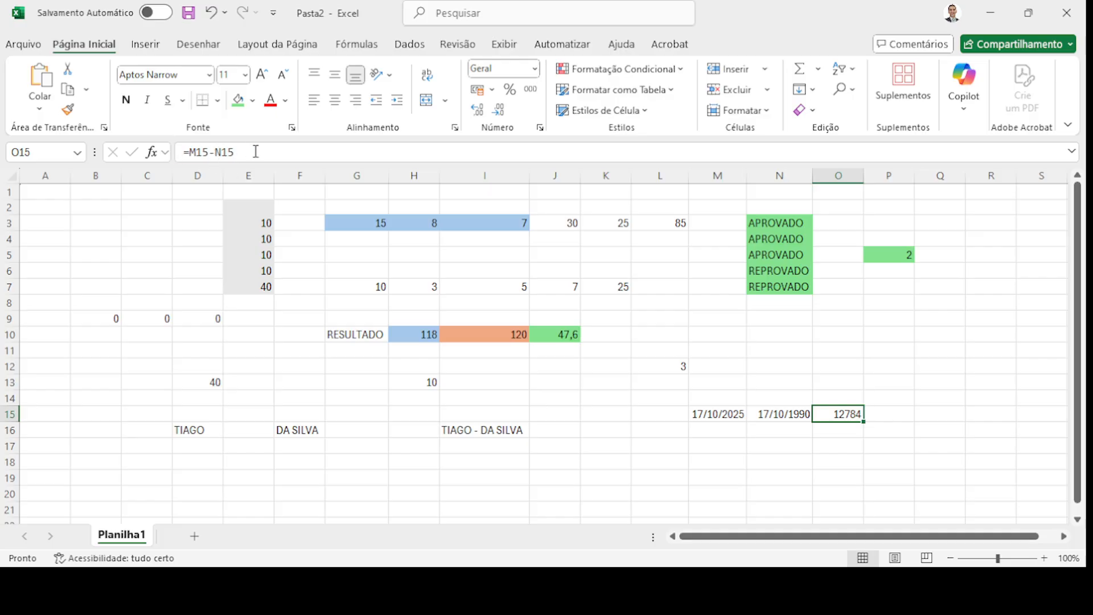
left_click(374, 447)
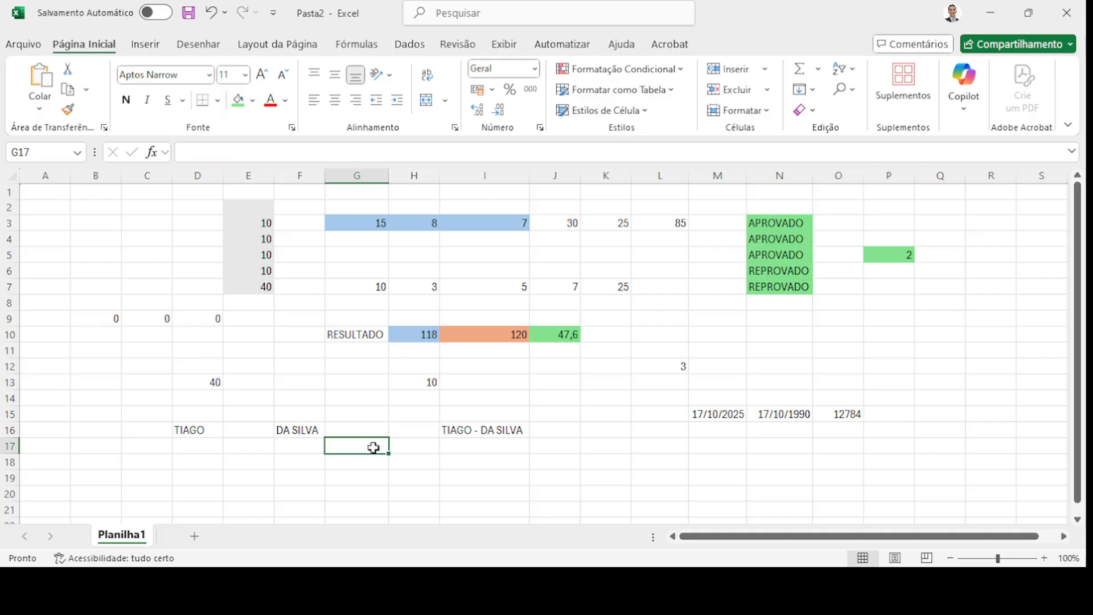